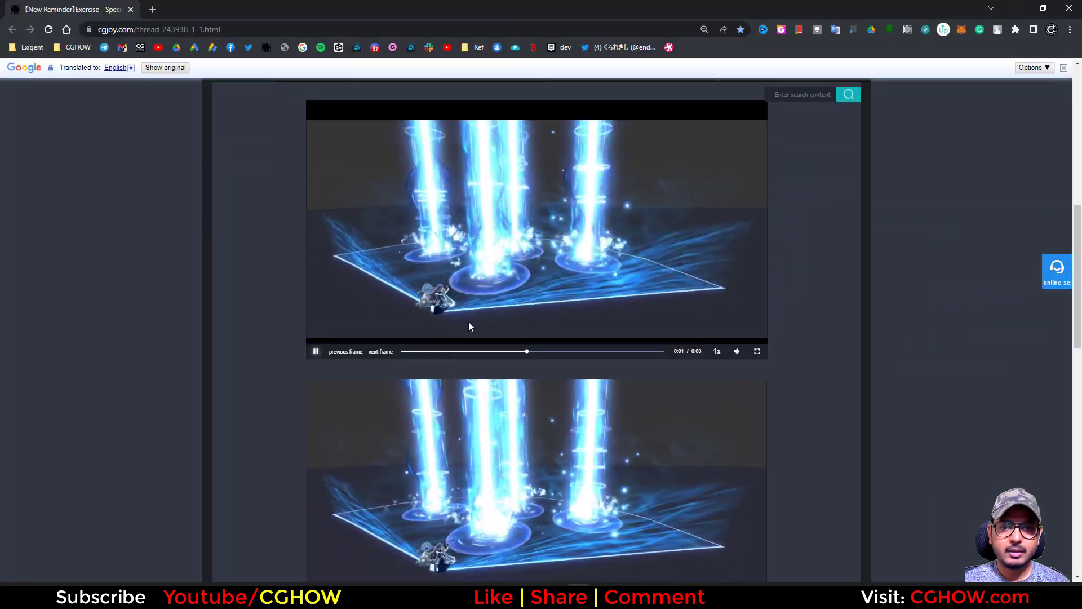
- Review the beam effect reference video and pause it near the beginning, at the spreading arc on the ground
scroll(469, 323, "up", 3)
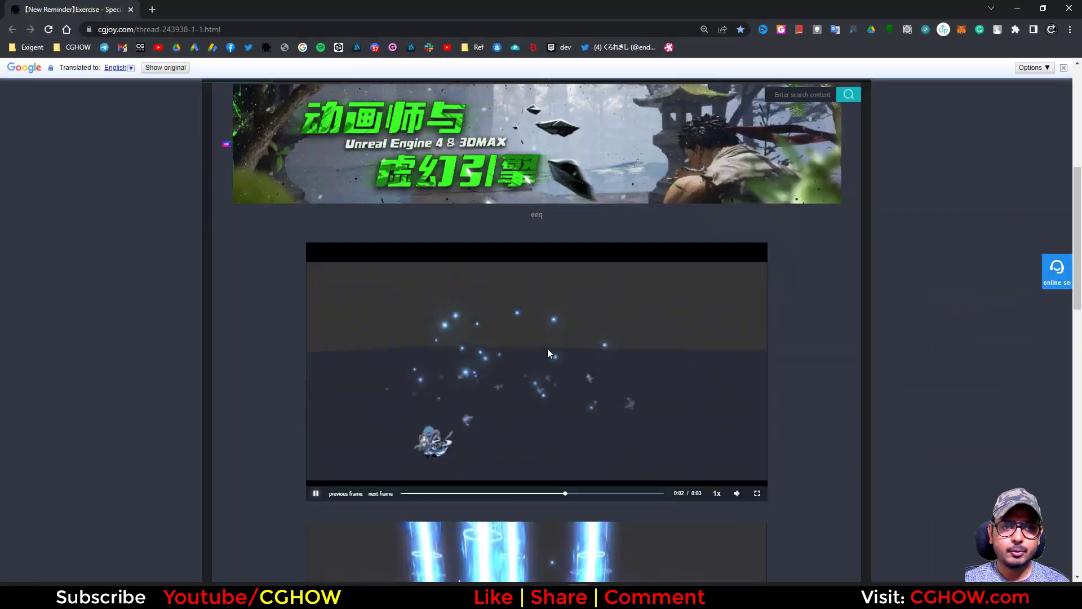
scroll(638, 364, "down", 3)
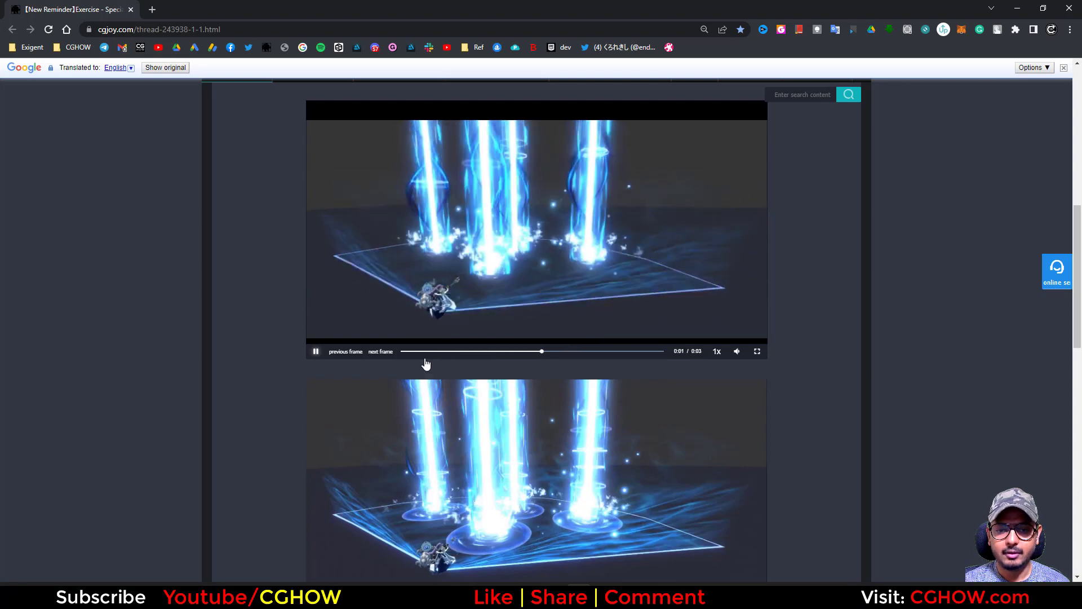
mouse_move(423, 351)
left_mouse_down()
mouse_move(405, 351)
mouse_move(438, 352)
mouse_move(401, 353)
mouse_move(420, 346)
mouse_move(408, 341)
mouse_move(423, 341)
mouse_move(404, 353)
mouse_move(423, 352)
left_mouse_up()
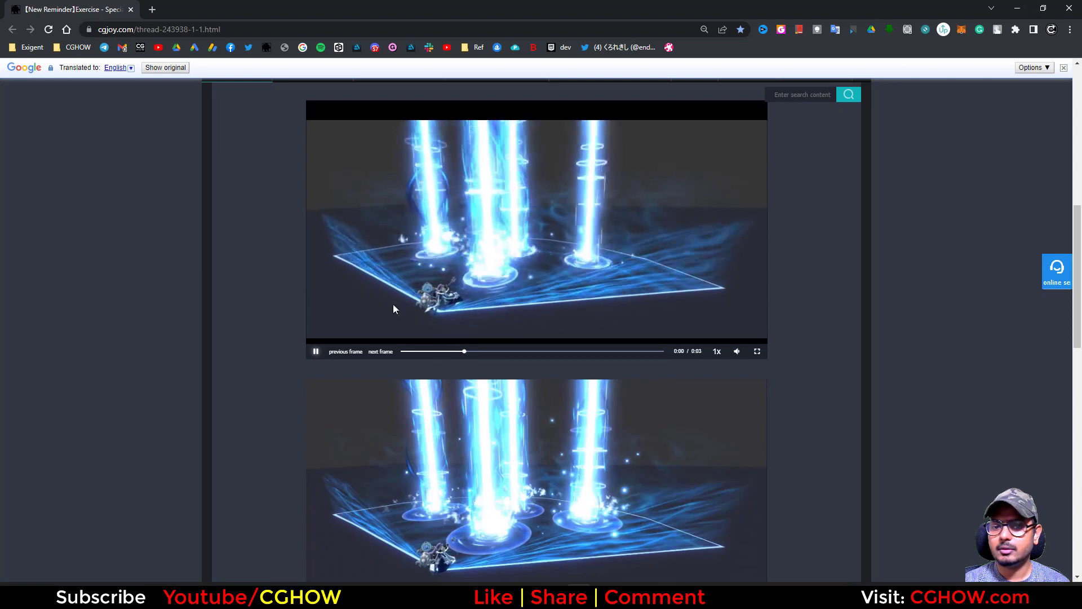
left_click(407, 351)
left_click(316, 352)
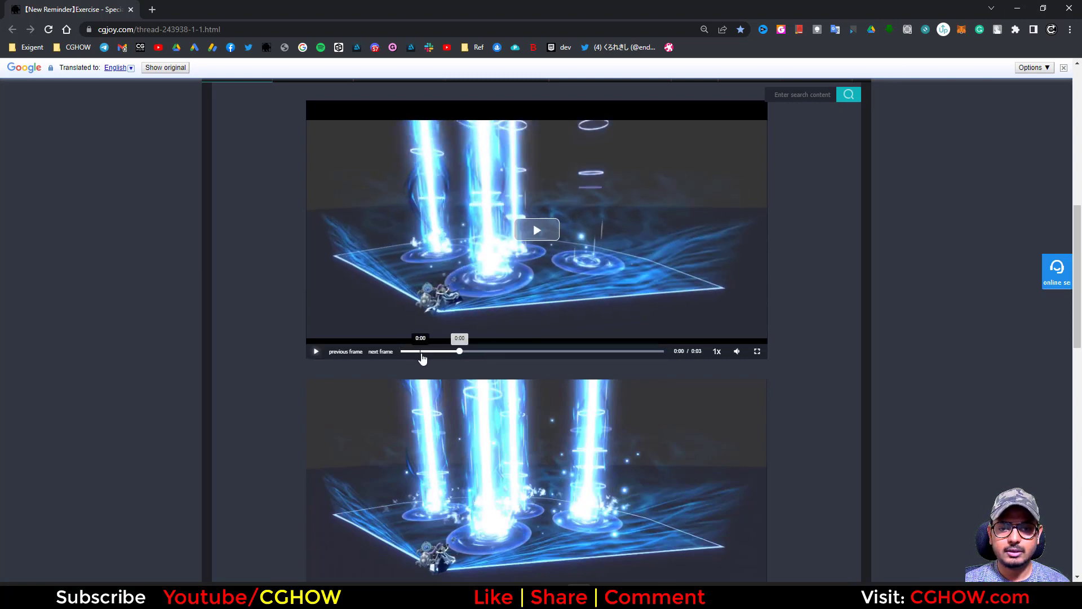
left_click(414, 352)
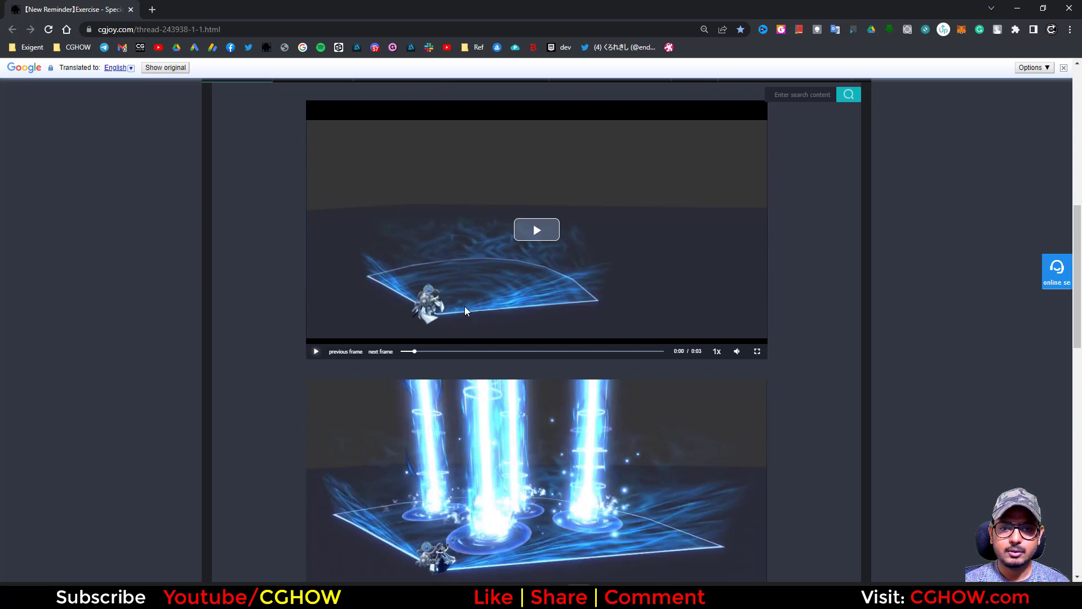
- Switch to Unreal Editor, create a material named m_arc_base in the scifi_beams folder and open it
left_click(1018, 10)
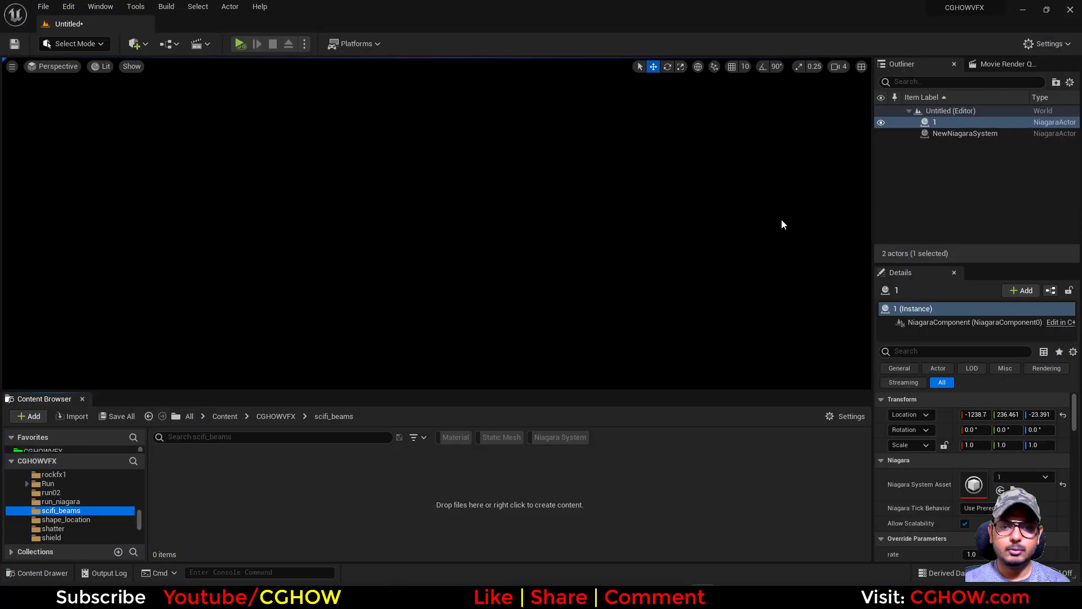
right_click(189, 467)
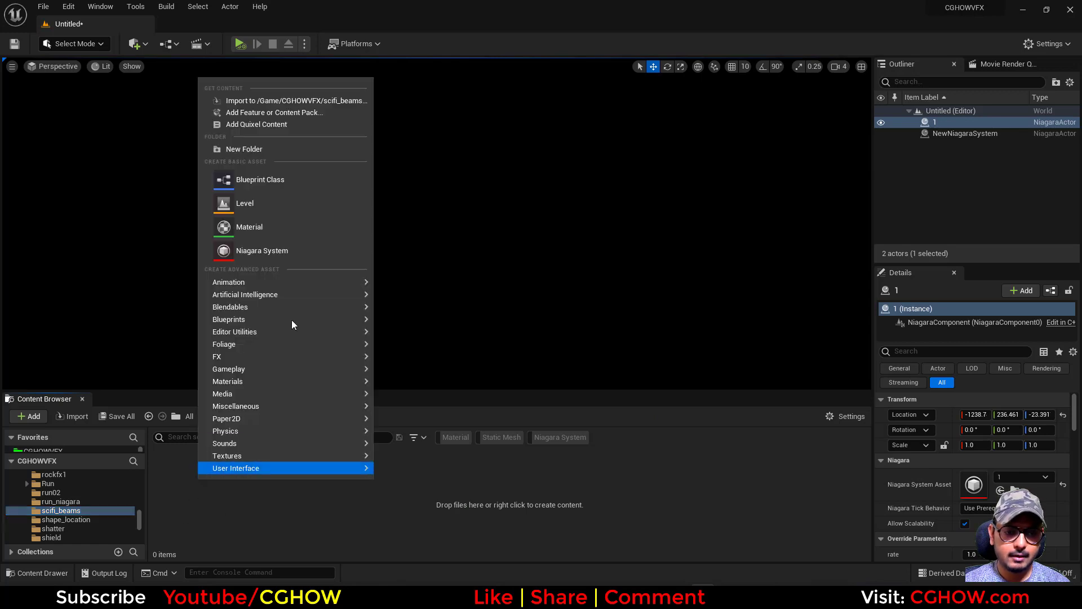
left_click(279, 222)
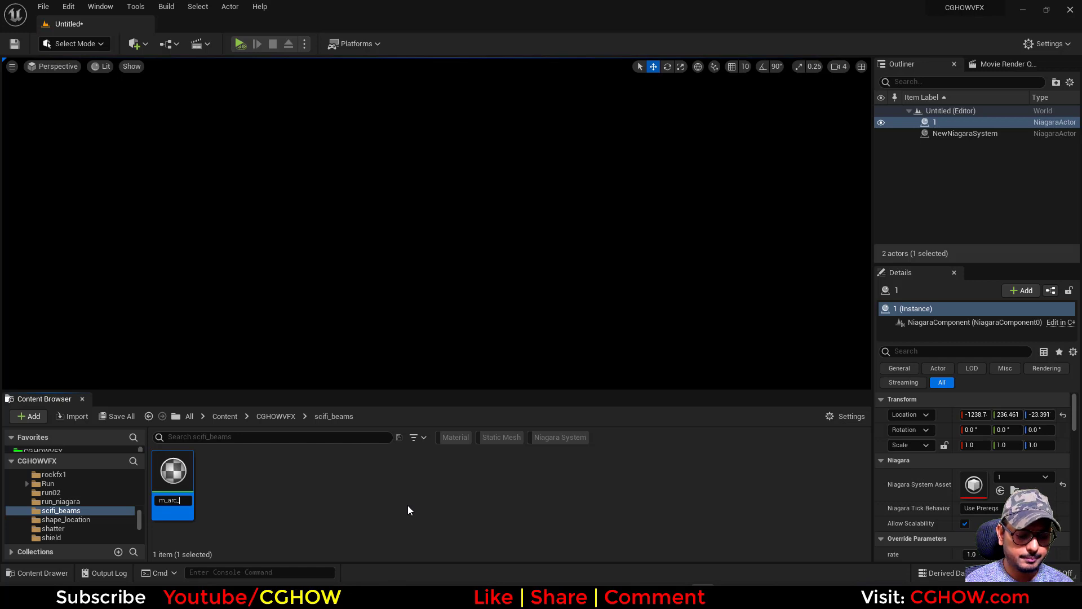
key("Return")
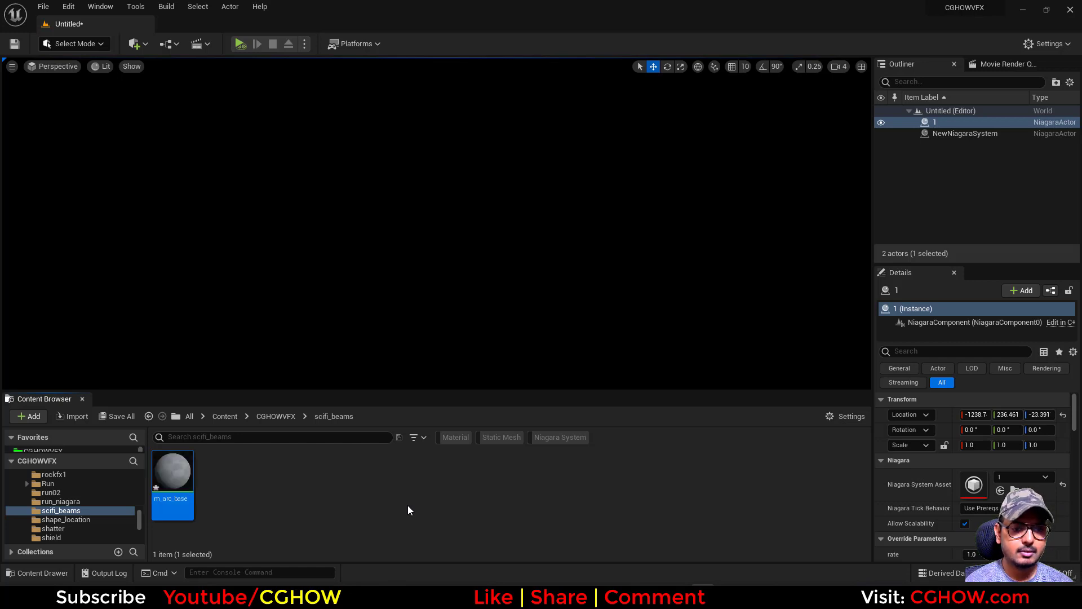
key("Return")
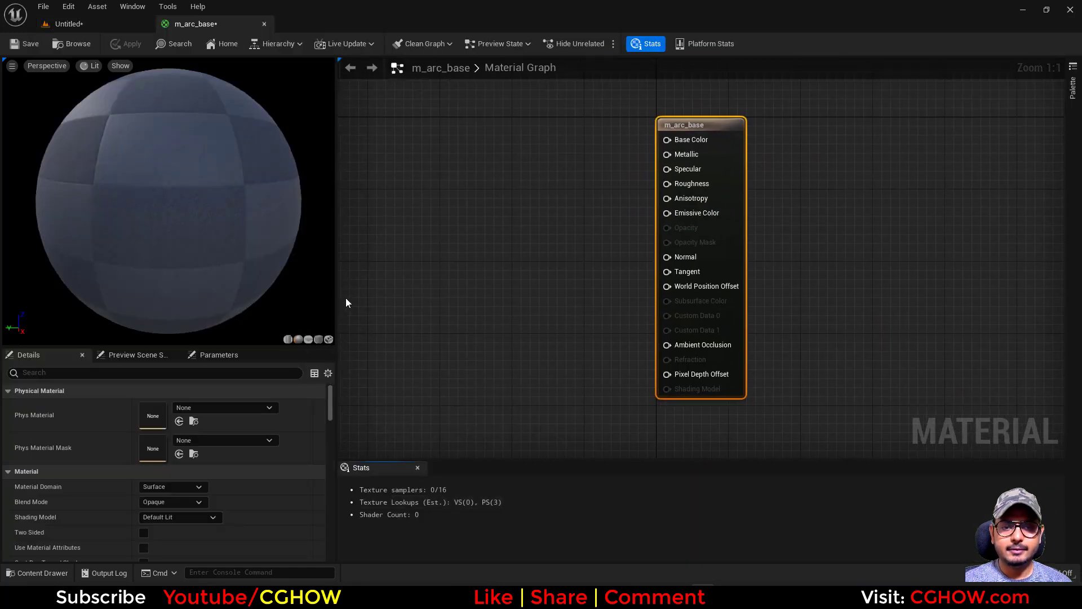
- Show the material preview on a plane and add a VectorToRadialValue node well before the material's result node
left_click(308, 338)
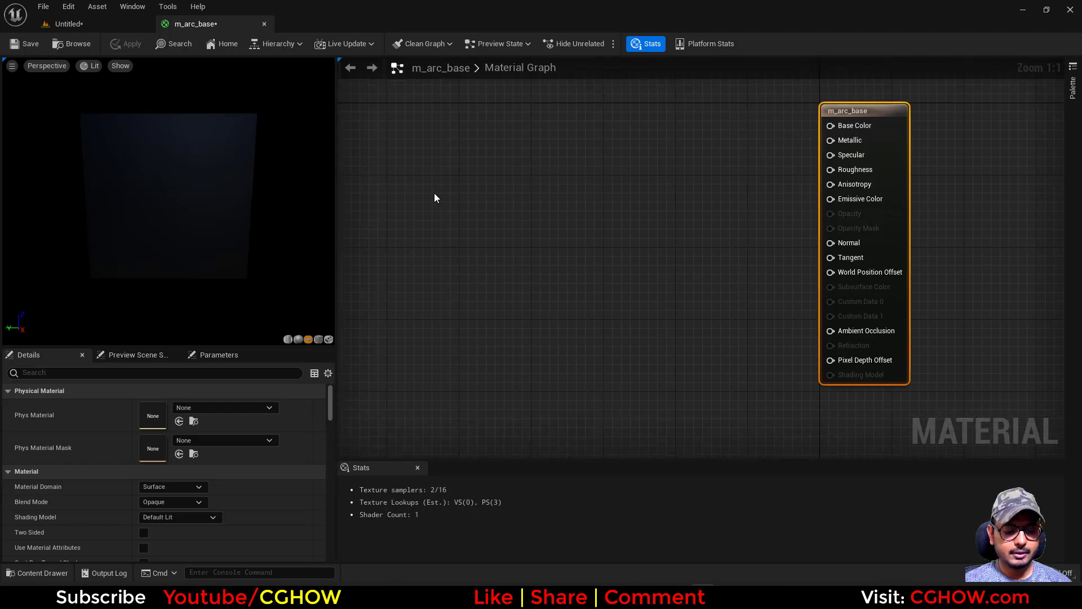
right_click(411, 151)
type("ec")
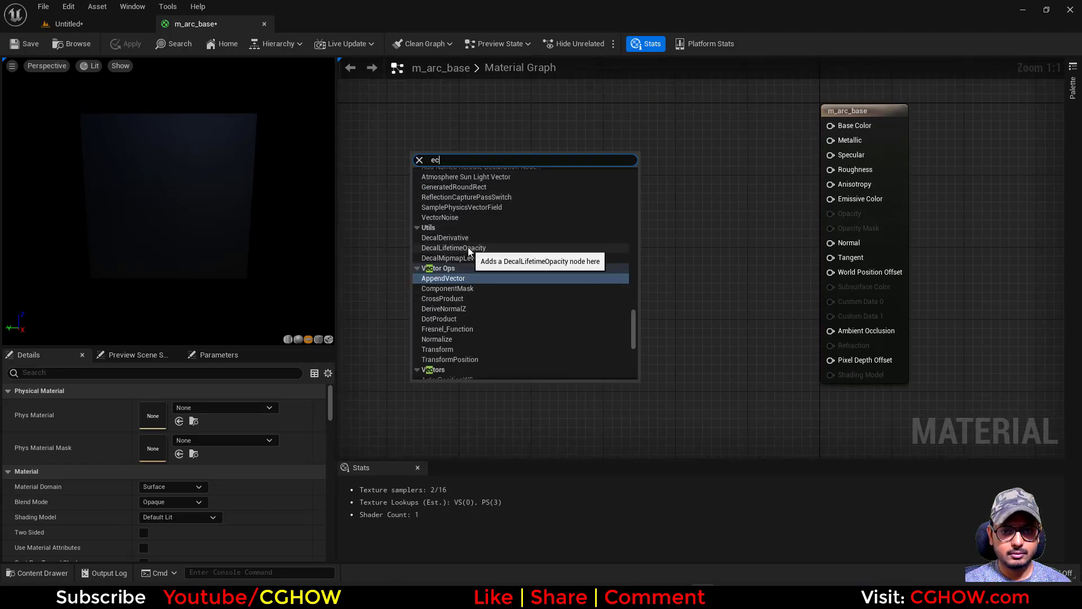
key("BackSpace")
key("BackSpace")
type("vecto")
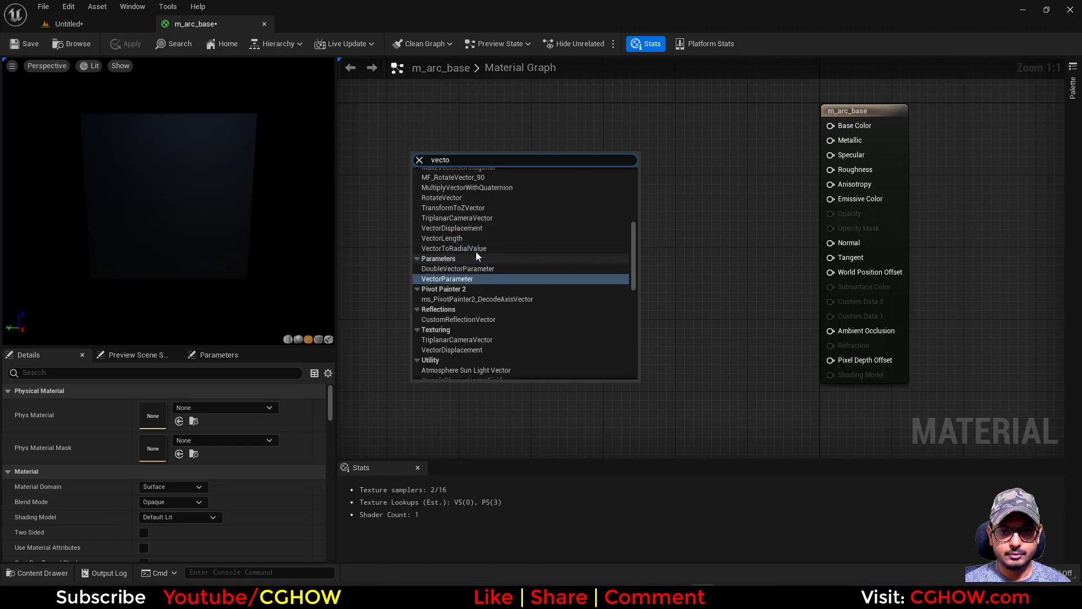
left_click(476, 248)
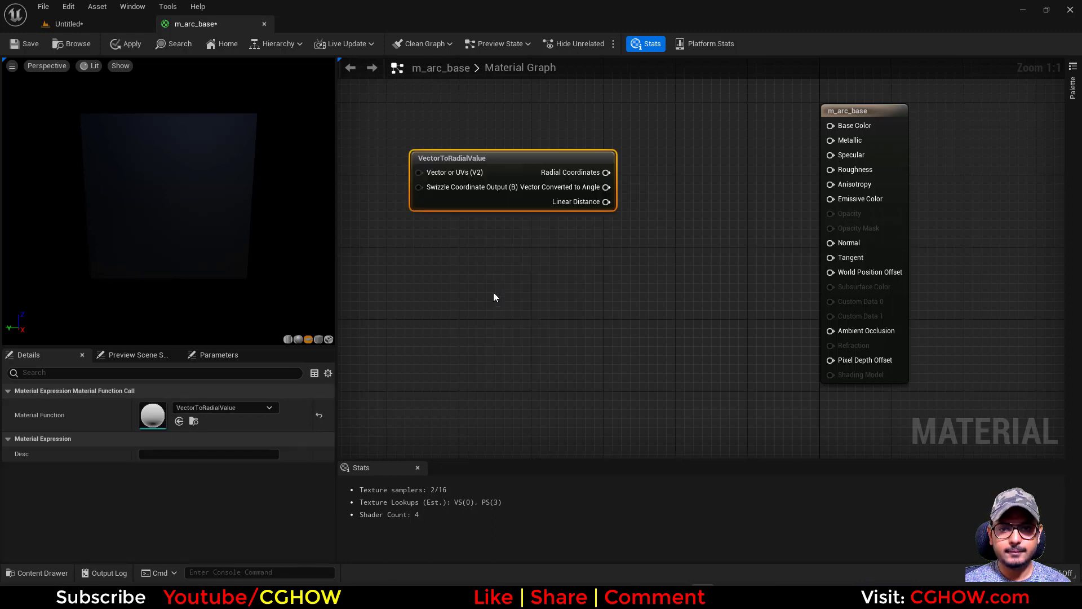
right_click_drag(497, 226, 611, 232)
left_click_drag(597, 215, 430, 259)
- Feed Radial Coordinates into a new Component Mask node, preview the mask and limit it to the R channel
left_click(629, 182)
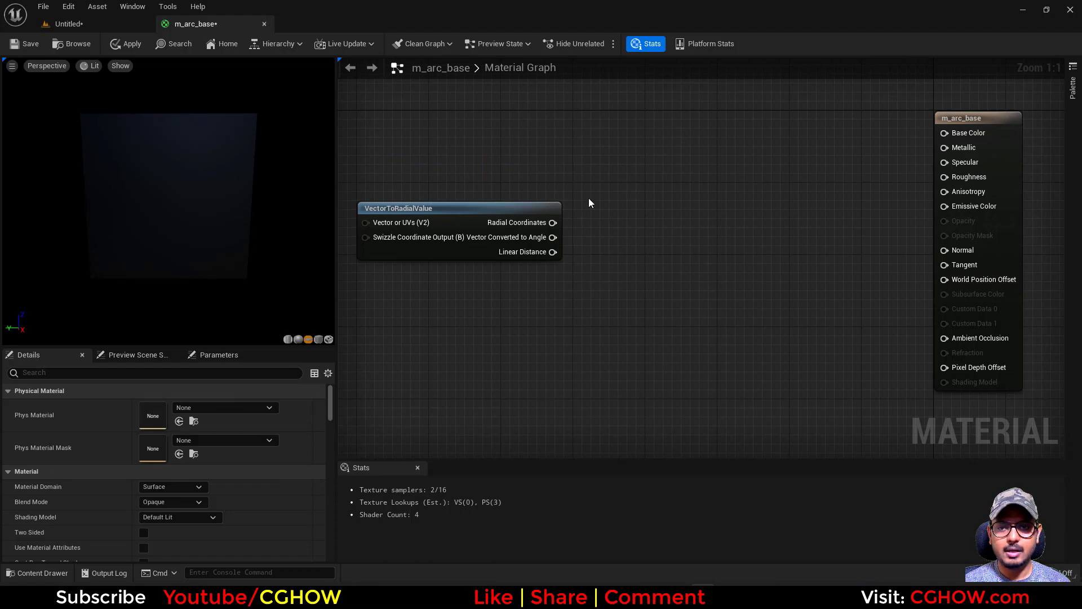
key("shift+c")
left_click(564, 215)
left_click_drag(553, 223, 618, 210)
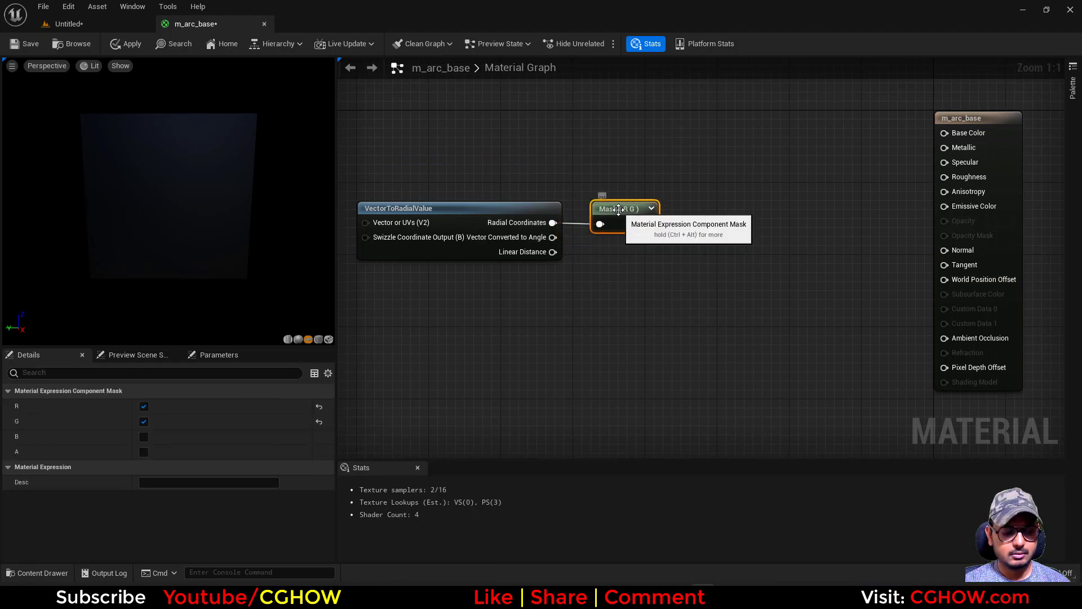
key("space")
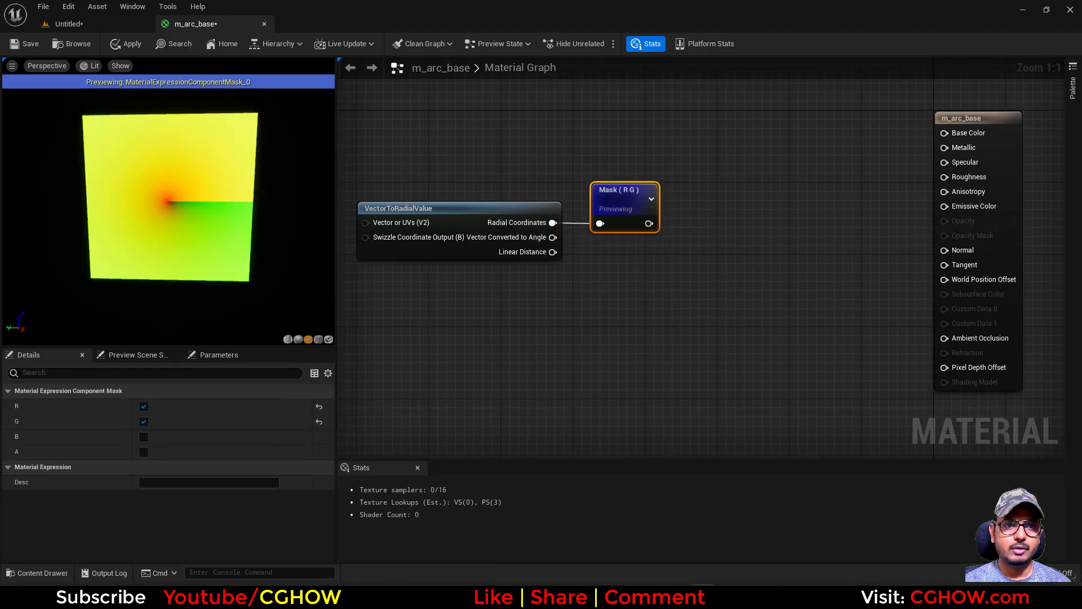
right_click_drag(613, 235, 488, 238)
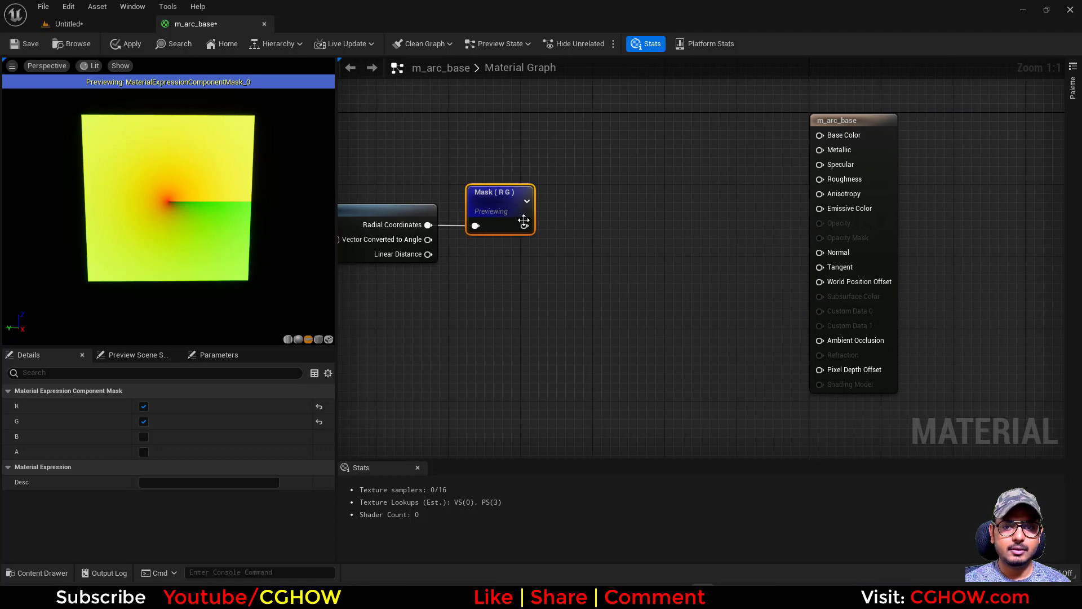
left_click(143, 421)
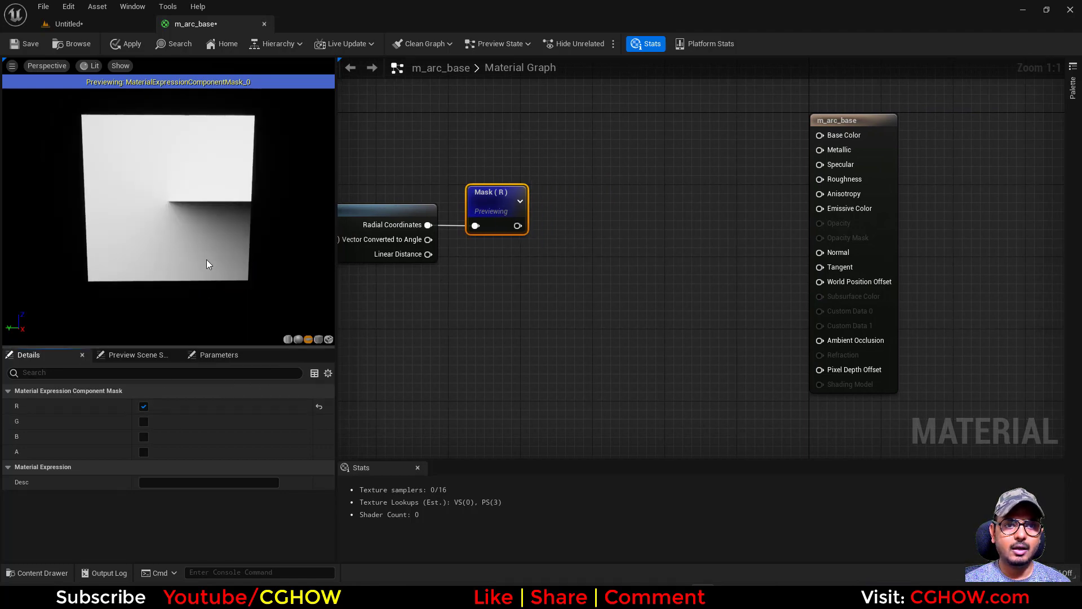
right_click_drag(515, 297, 577, 316)
left_click(616, 232)
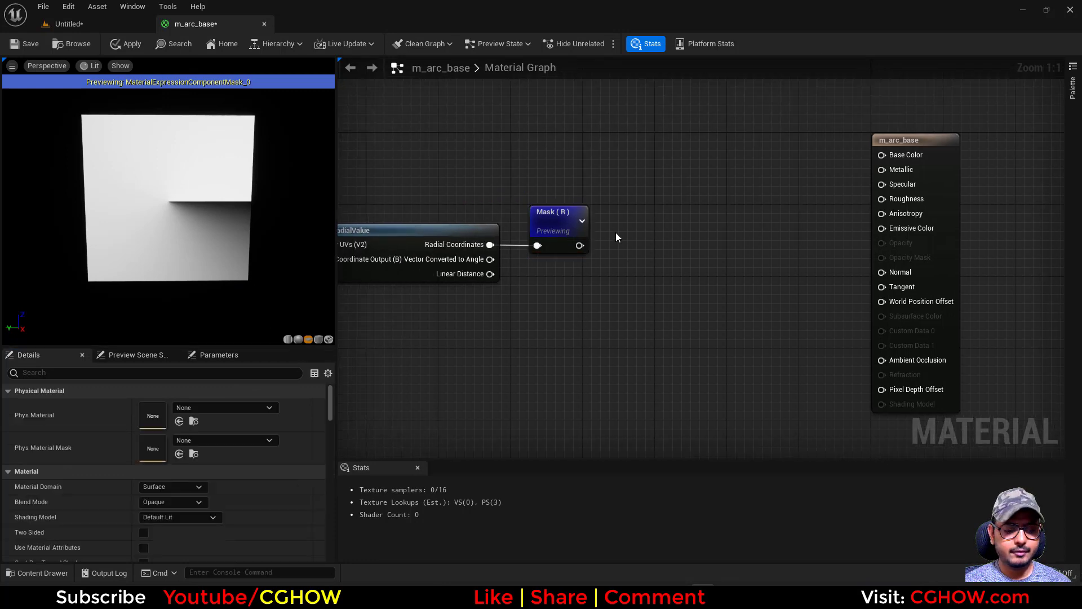
left_click_drag(580, 245, 611, 246)
type("s")
left_click(569, 295)
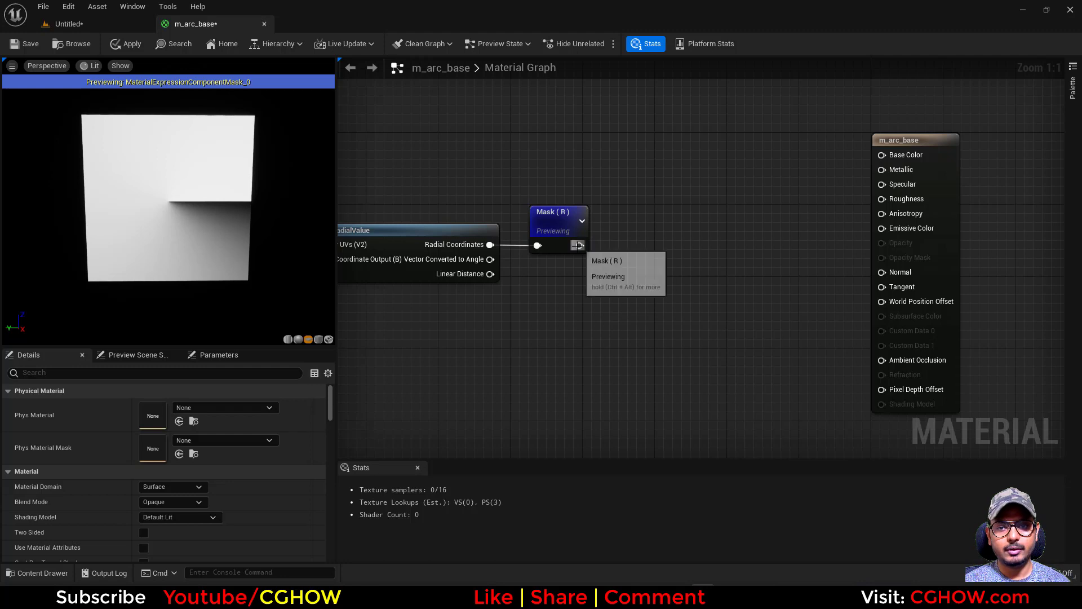
- Connect the R mask's output to a new Abs node, preview the Abs result and line up both nodes
left_click_drag(579, 245, 617, 244)
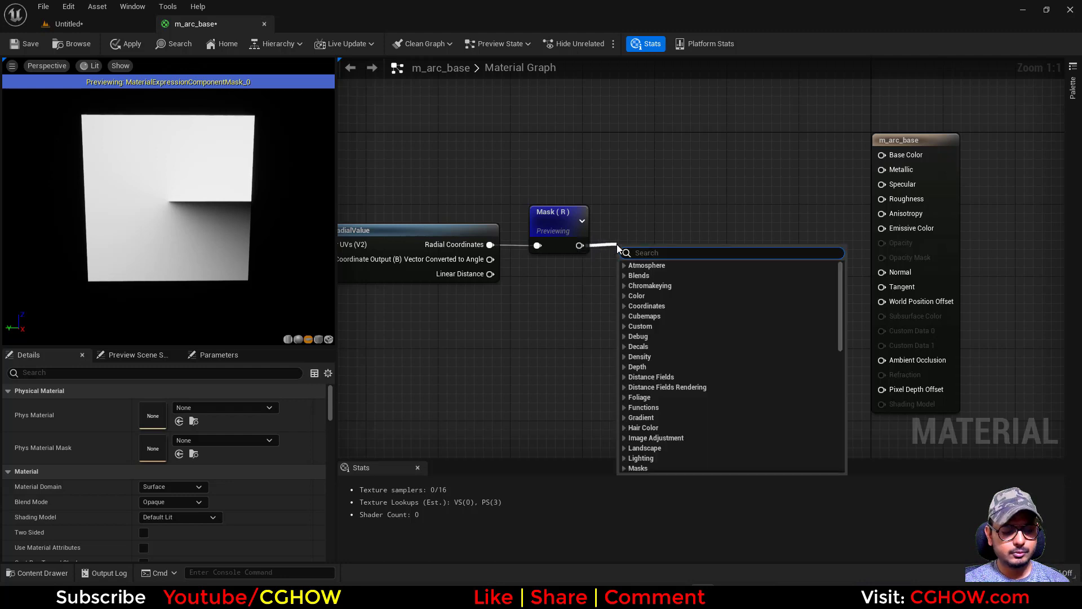
type("abs")
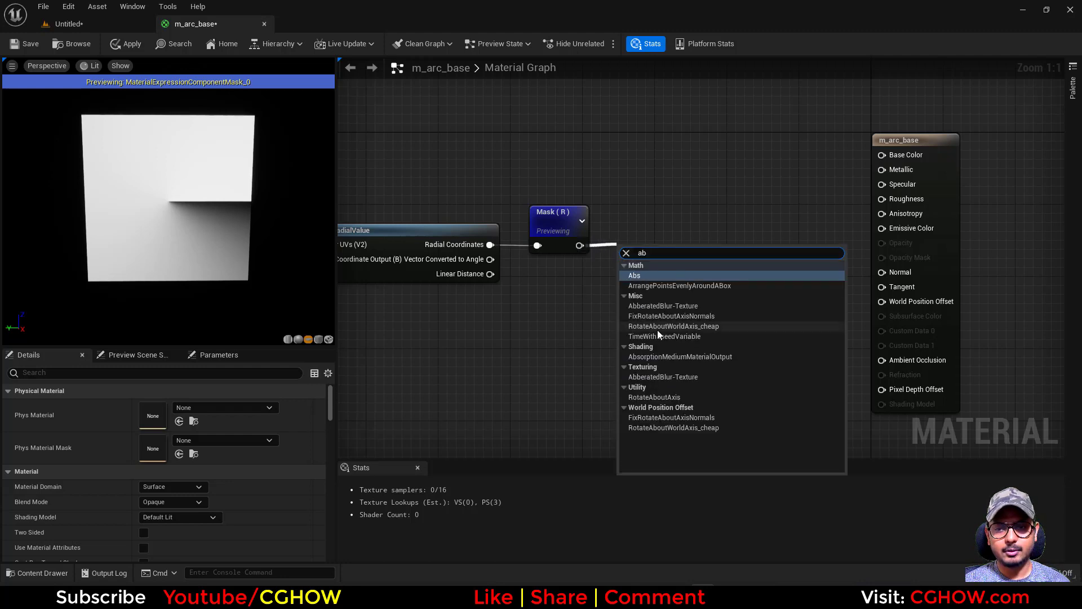
left_click(647, 279)
key("space")
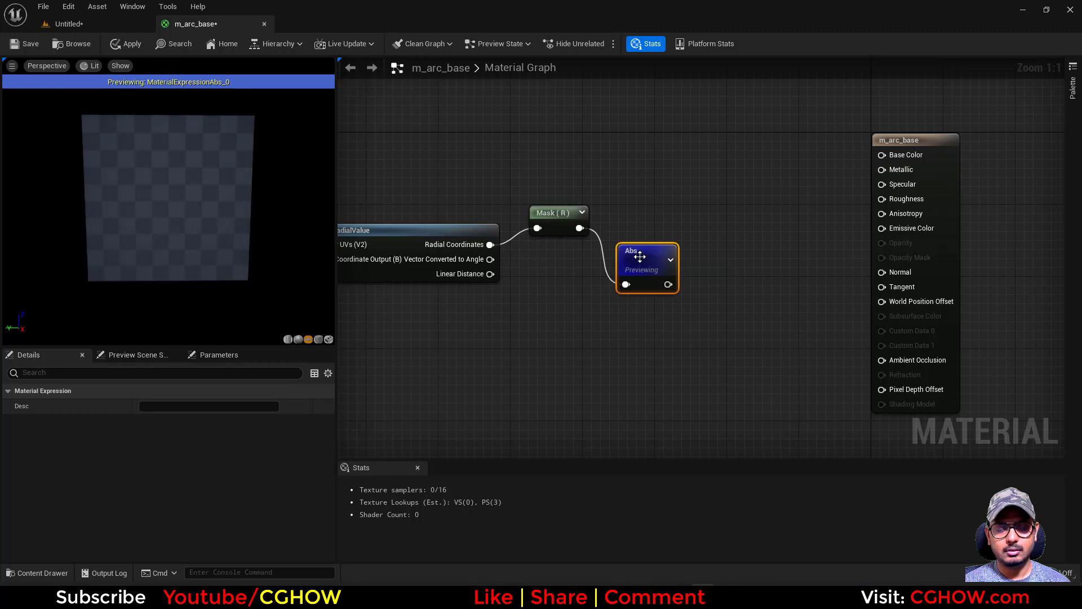
left_click_drag(643, 253, 637, 208)
left_click_drag(566, 223, 548, 233)
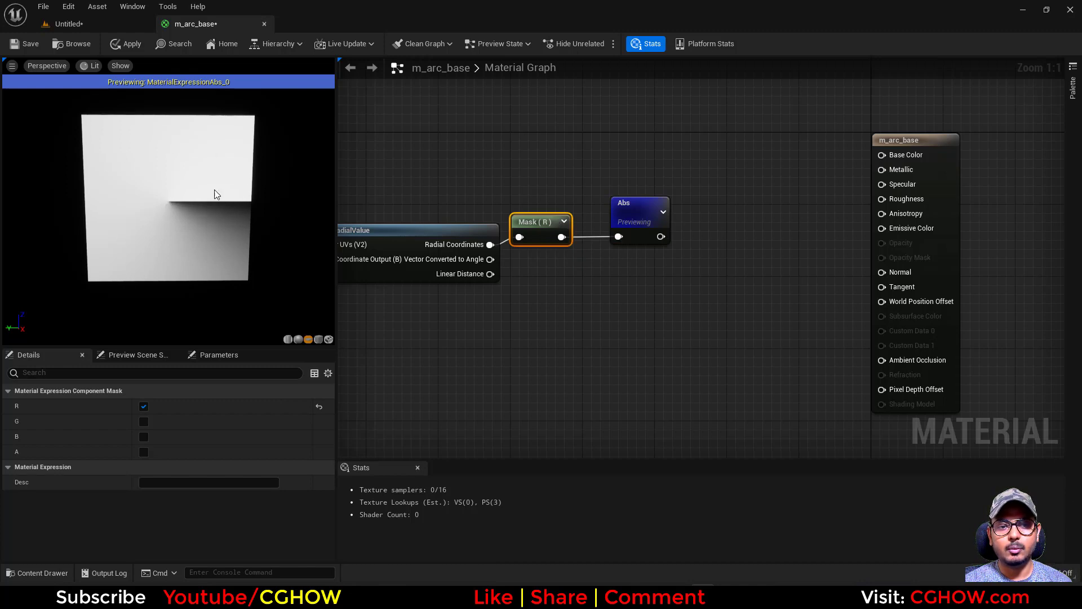
- Insert a Subtract node between the R mask and the Abs node, with Const B set to 0.5
left_click_drag(650, 223, 712, 223)
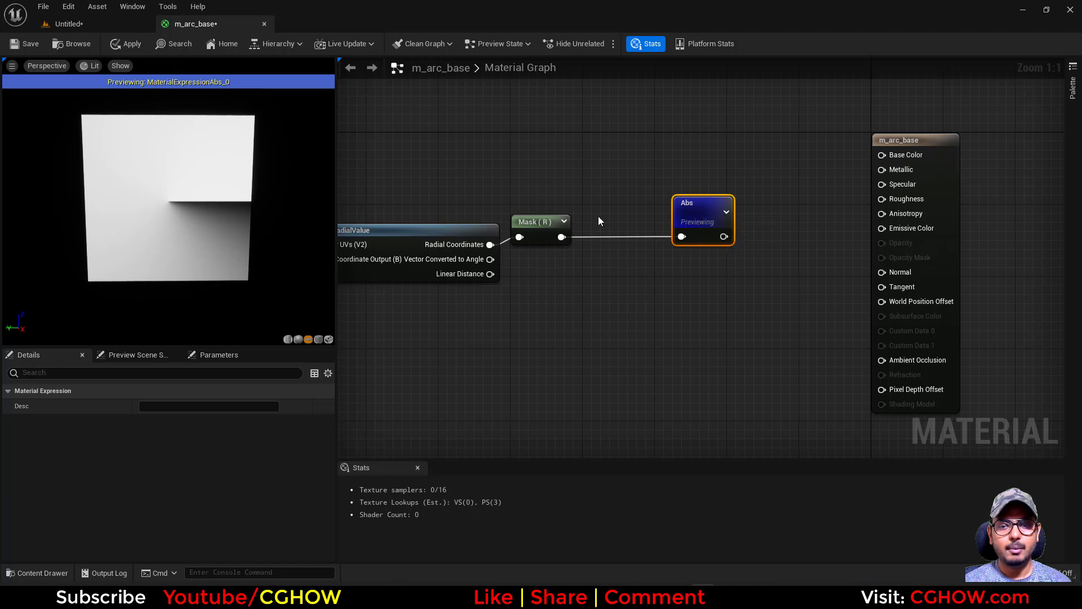
left_click_drag(561, 237, 587, 224)
type("sub")
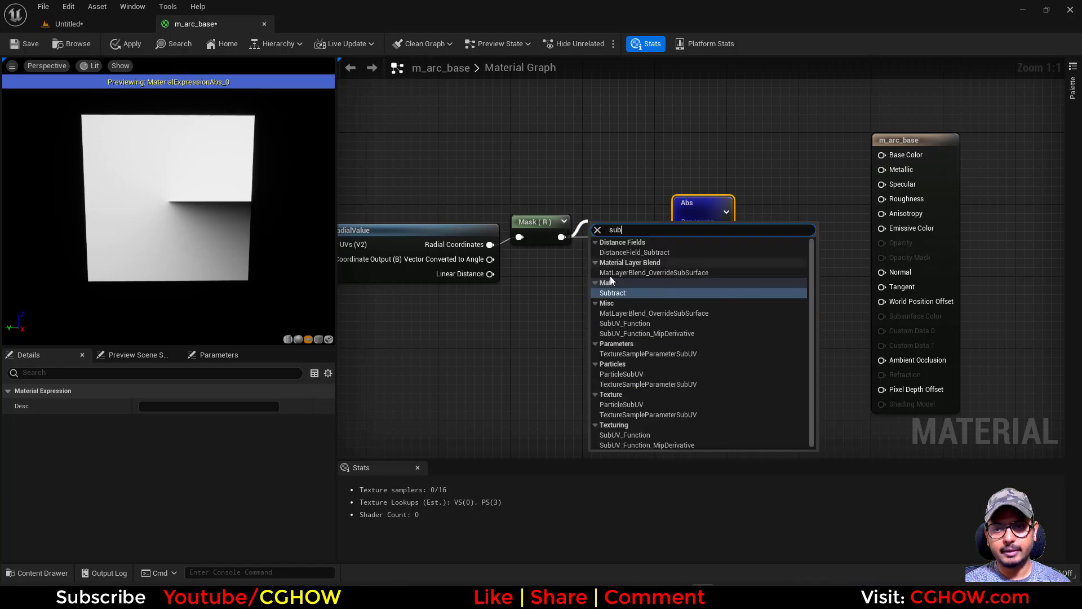
left_click(614, 289)
left_click_drag(647, 243, 682, 237)
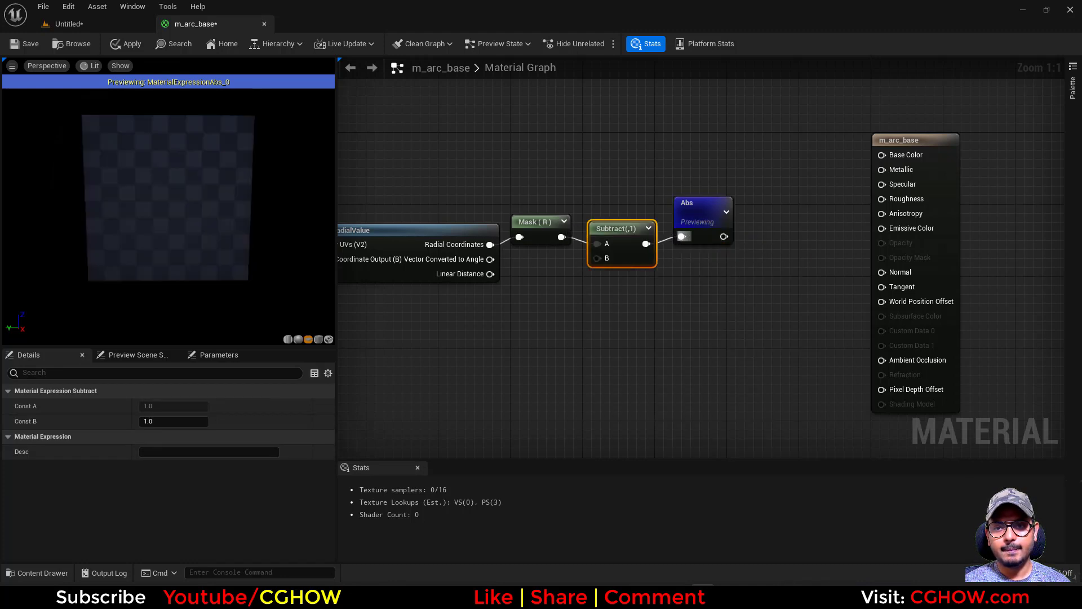
left_click(175, 421)
type("0.1")
key("Return")
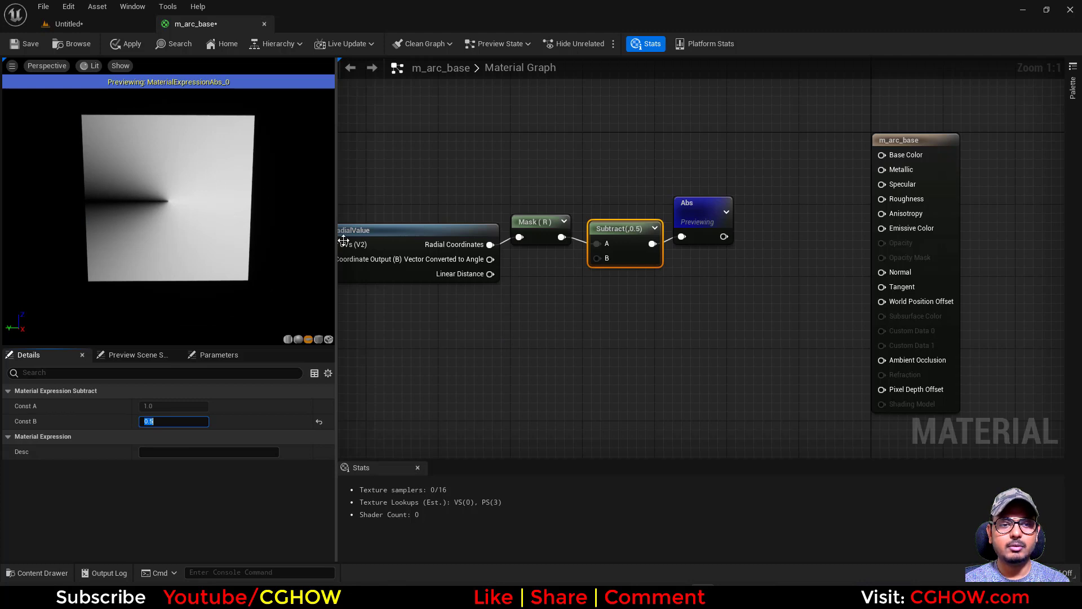
- Add a Step node after Abs, feed the Abs output into its Y input and preview the Step result
right_click_drag(667, 271, 561, 283)
left_click_drag(813, 219, 903, 209)
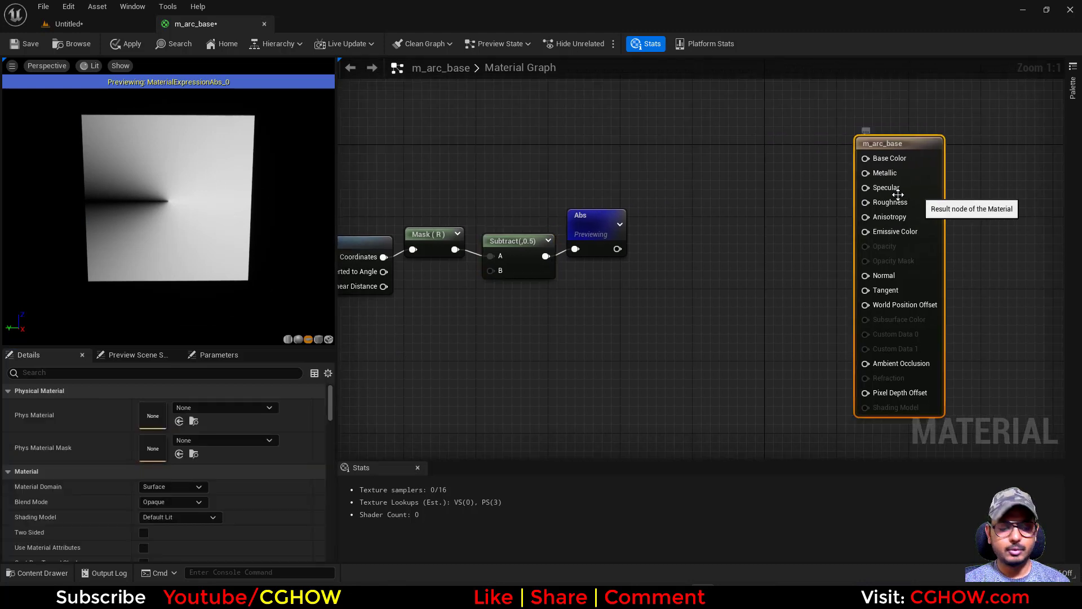
right_click(699, 201)
type("st")
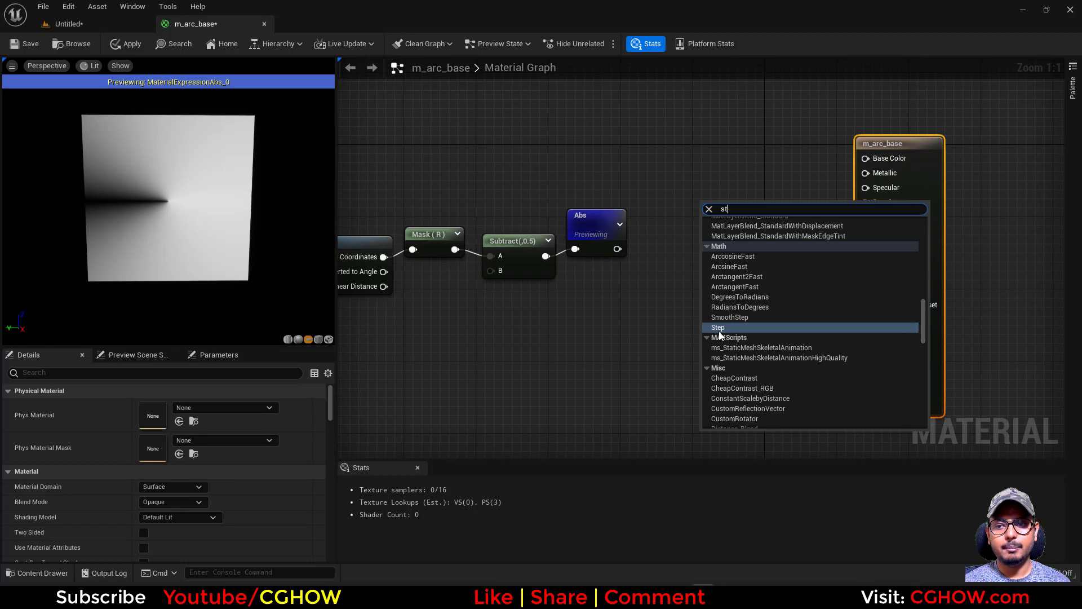
key("Return")
left_click_drag(718, 225, 649, 212)
key("space")
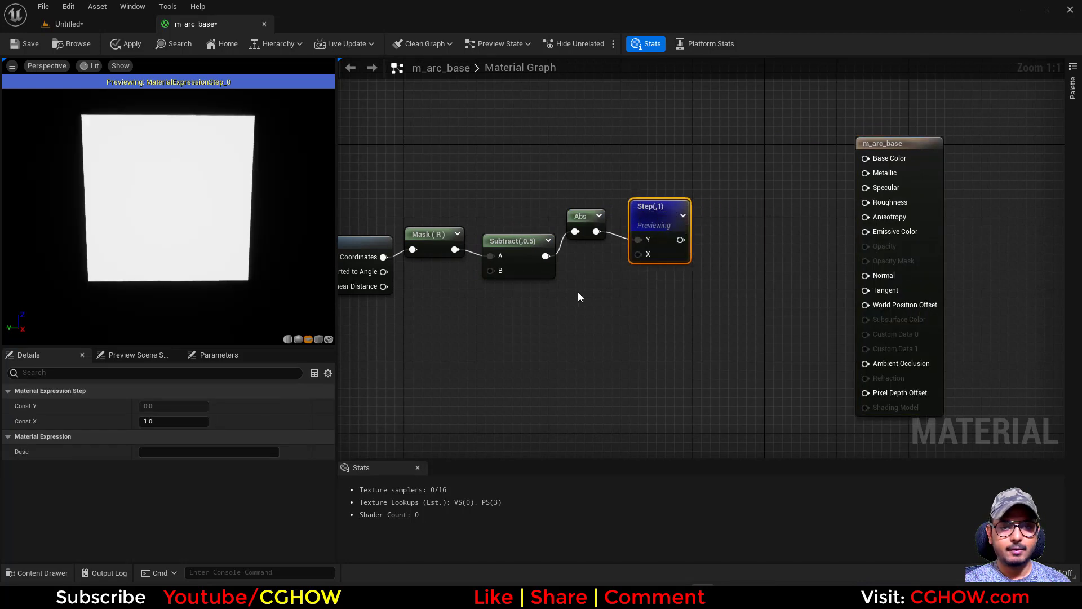
- Connect a new constant to the Step node's X input, try 0.5 and set its value to 0.1
left_click(577, 292)
left_click_drag(600, 314, 638, 254)
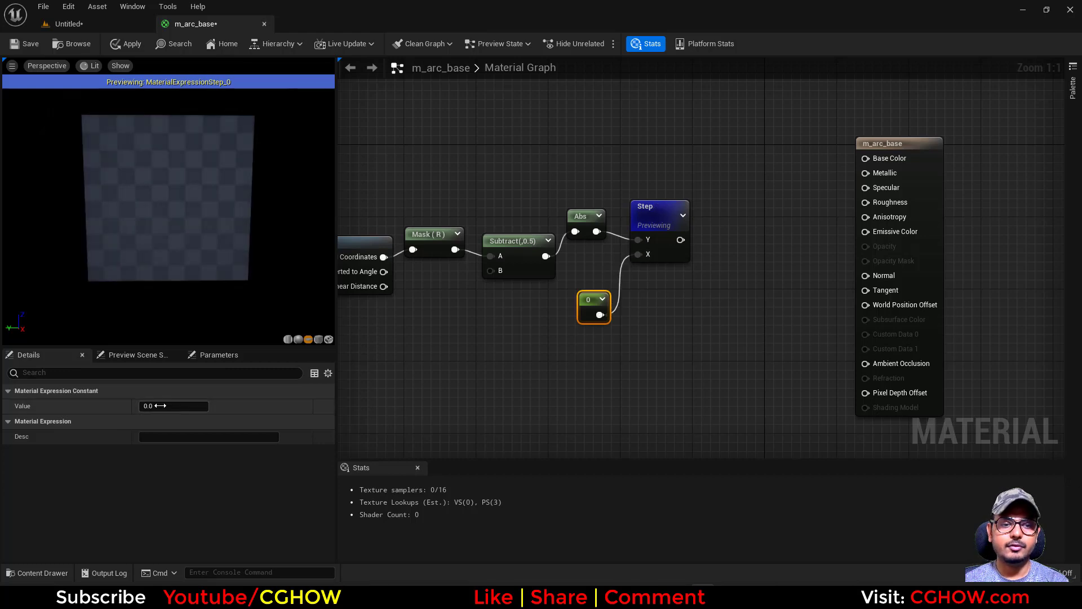
left_click(180, 412)
type(".5")
key("Return")
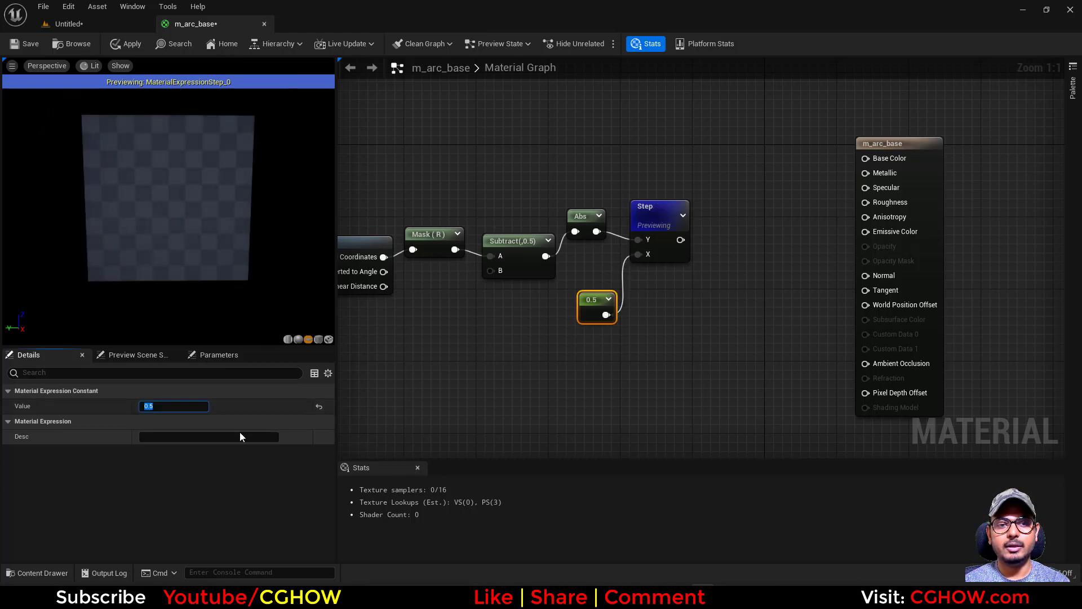
type(".1")
key("Return")
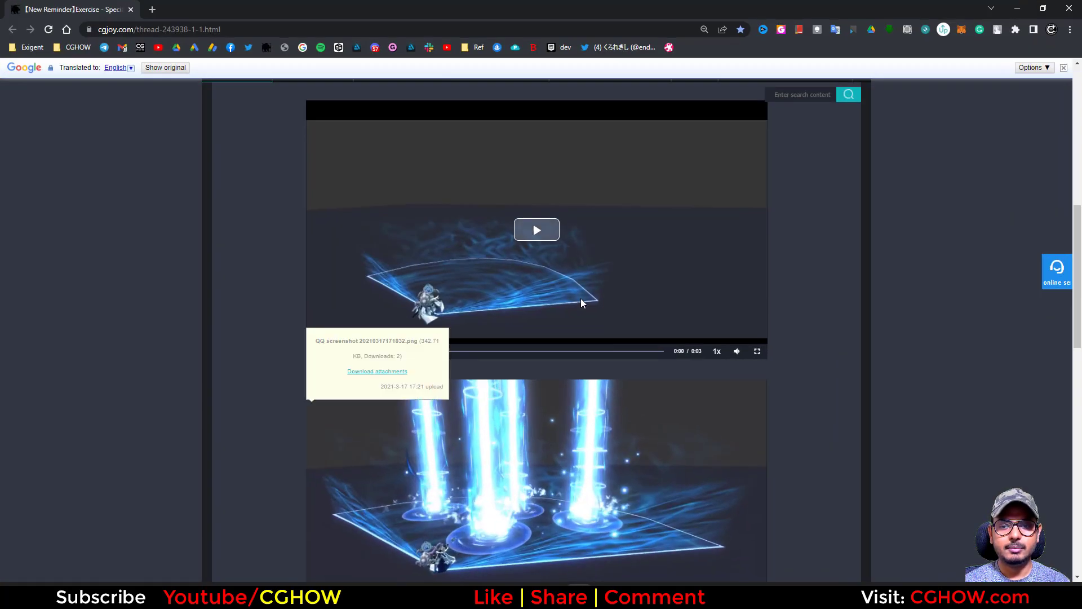
- Return to the material editor and delete the Step node together with its 0.1 constant
left_click(1026, 7)
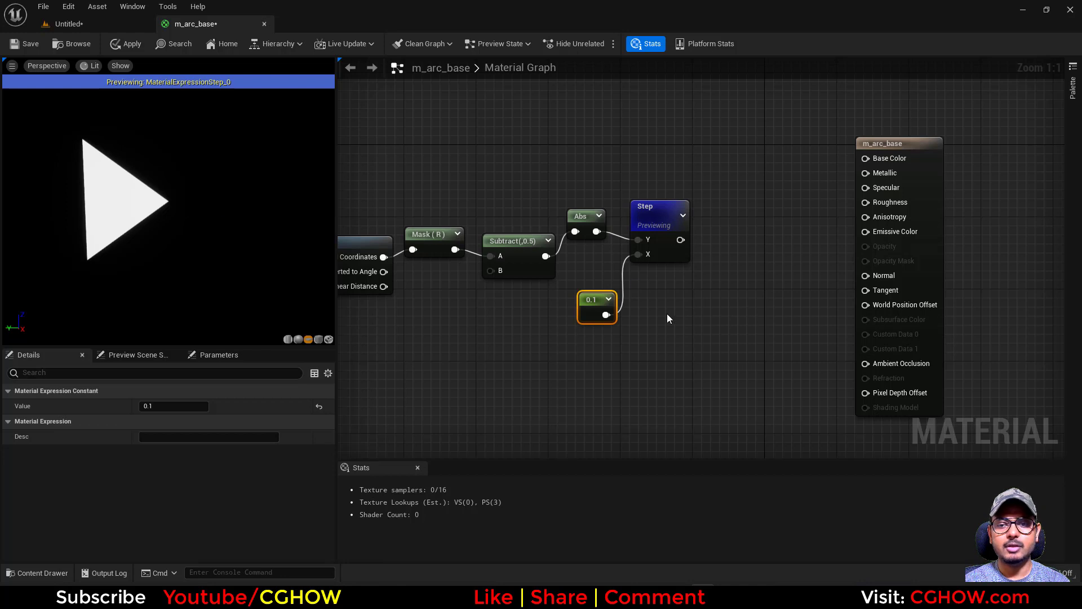
left_click_drag(615, 338, 612, 342)
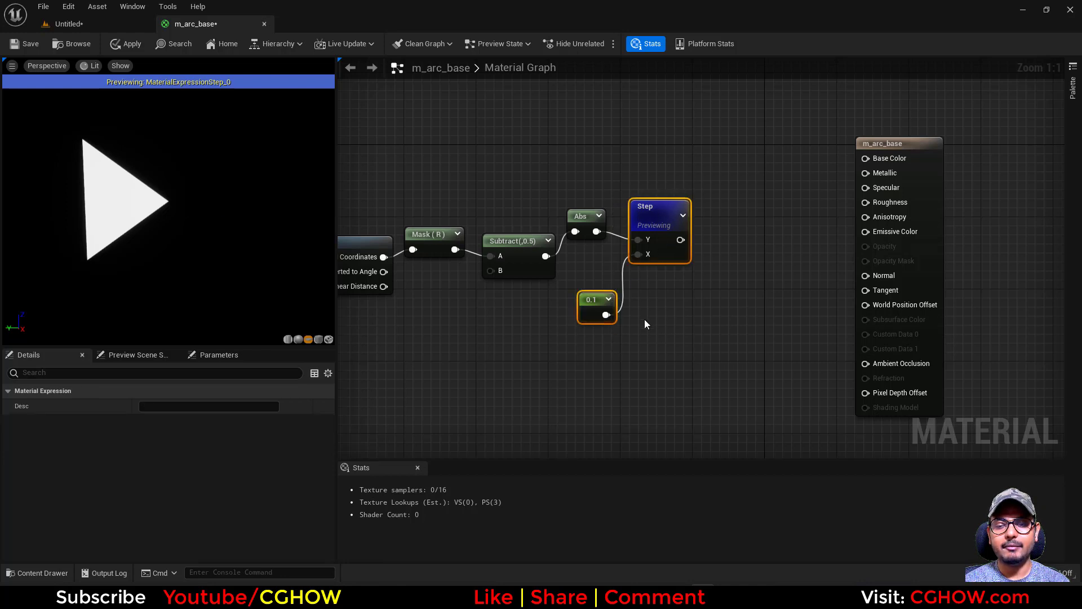
key("Delete")
- Add a second Subtract node after Abs, fed by the Abs output
left_click(581, 226)
right_click_drag(587, 237, 550, 258)
left_click_drag(540, 250, 565, 246)
type("sub")
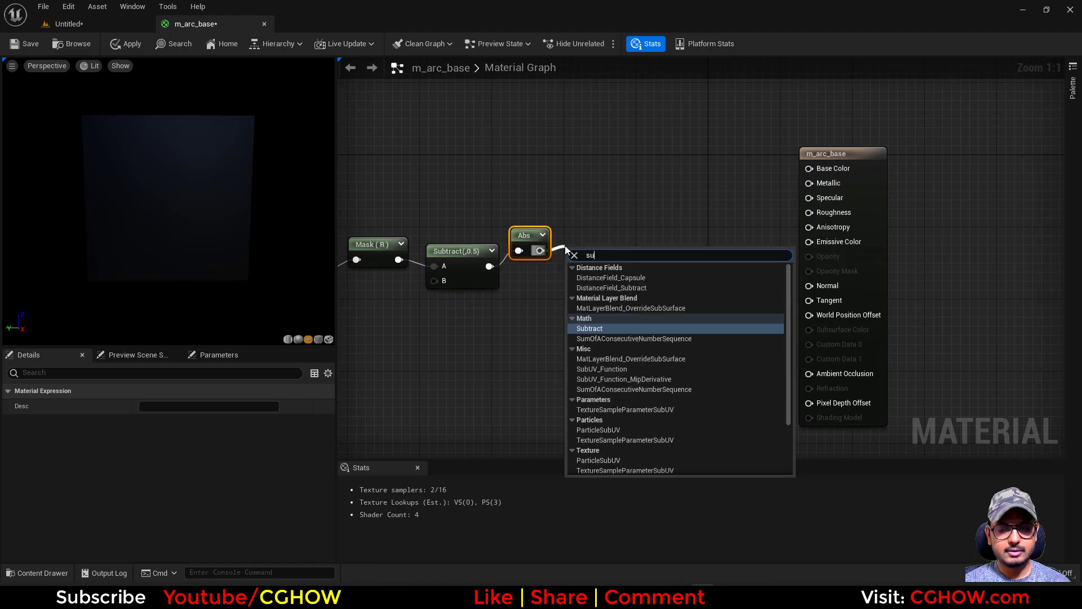
left_click(590, 326)
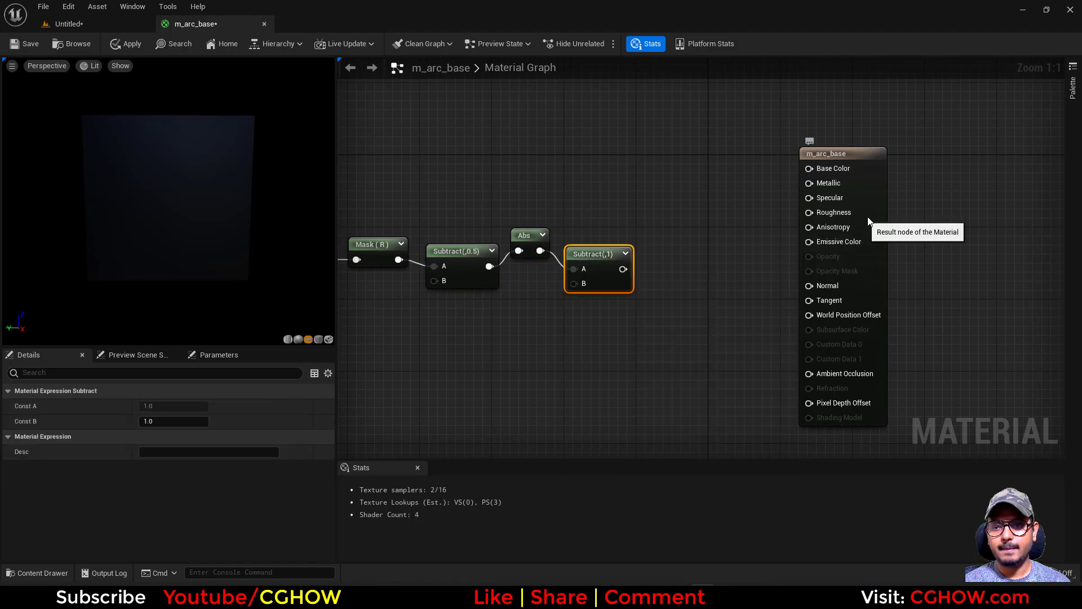
- Move the material result node aside, add a 3ColorBlend node, connect the second Subtract to its Alpha and preview it
left_click_drag(860, 226, 977, 216)
left_click(663, 254)
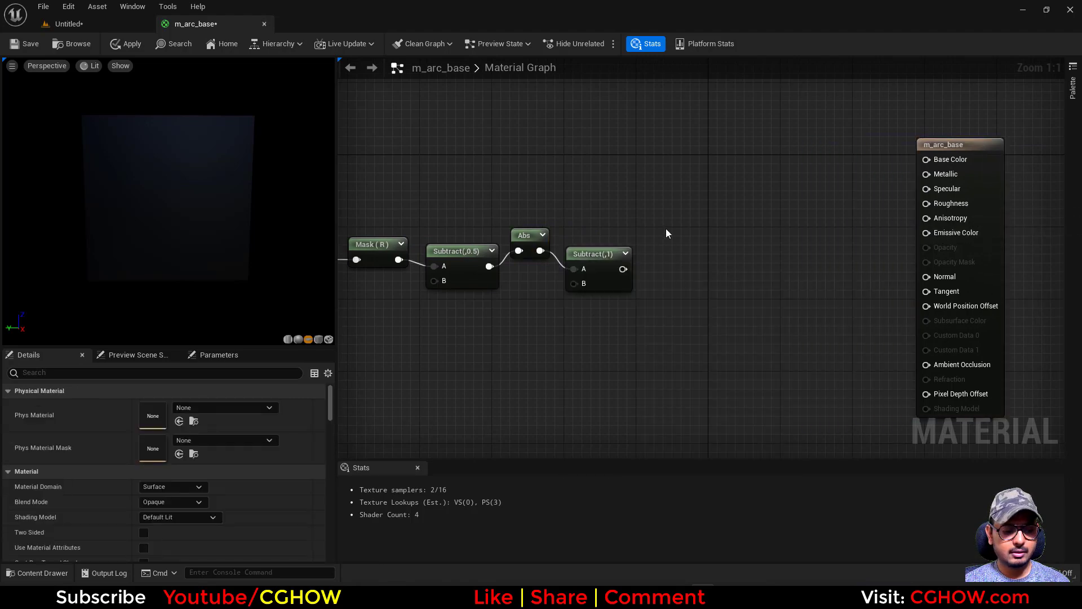
right_click(665, 228)
type("3col")
left_click(698, 283)
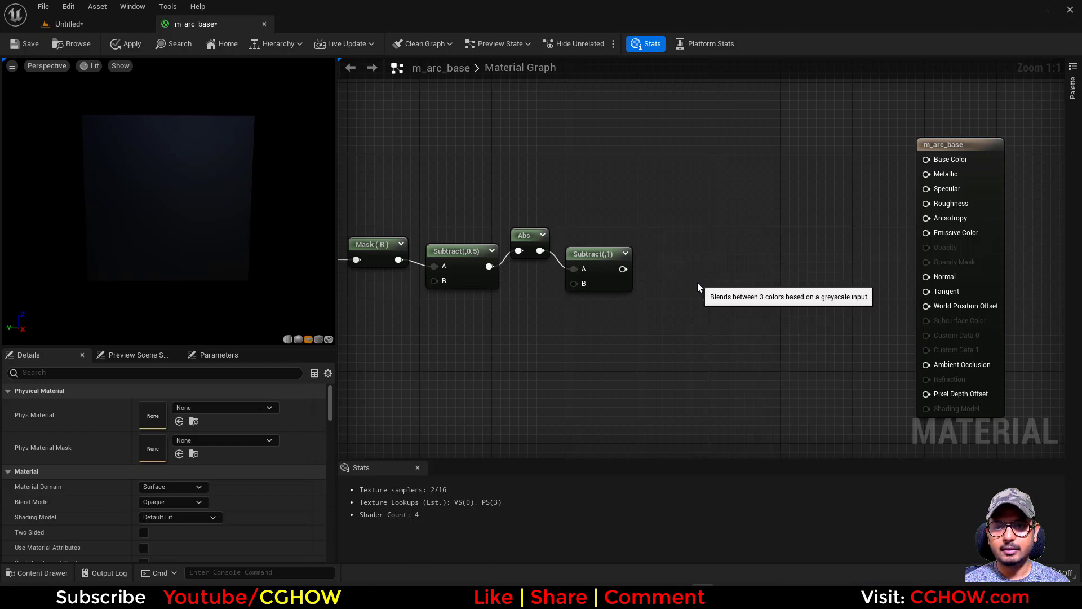
left_click_drag(623, 269, 733, 210)
key("space")
- Test the second Subtract node's Const B at 0 and 0.1, and set it to 0.2
left_click(627, 282)
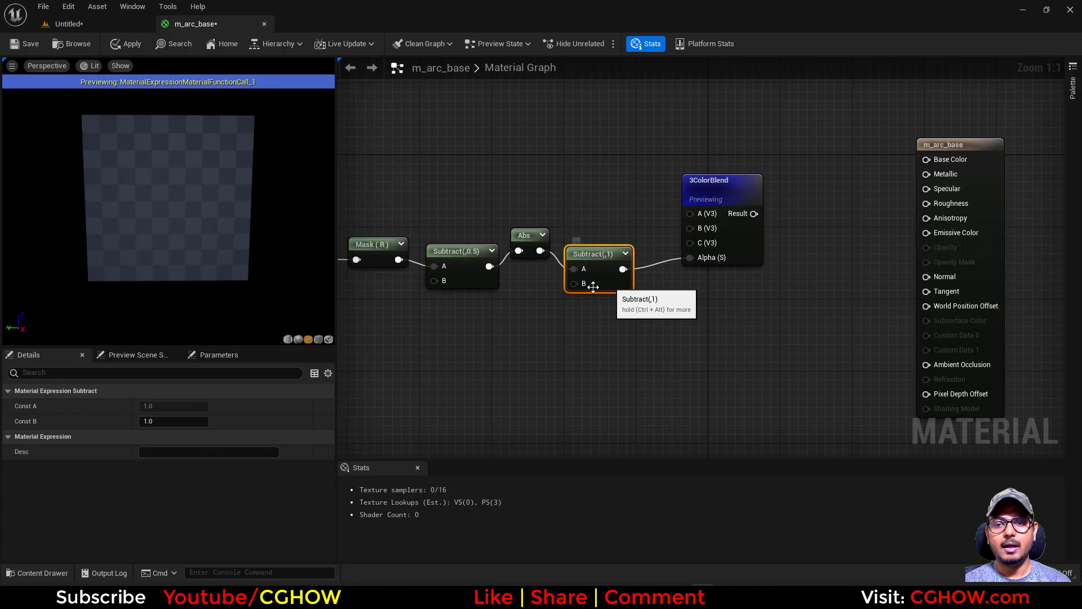
left_click(170, 421)
type("0")
key("Return")
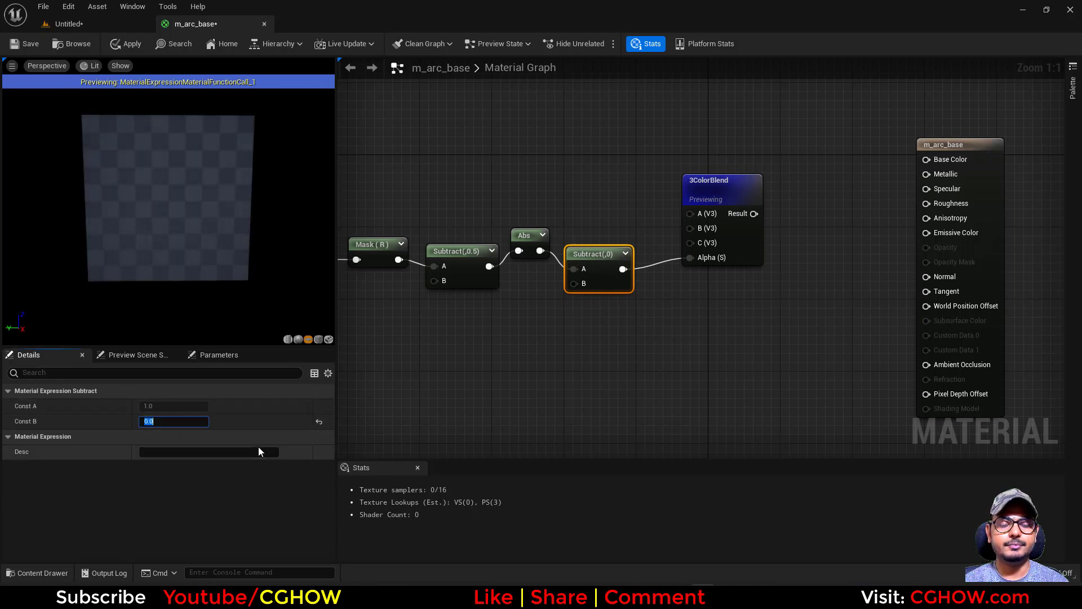
type("0.1")
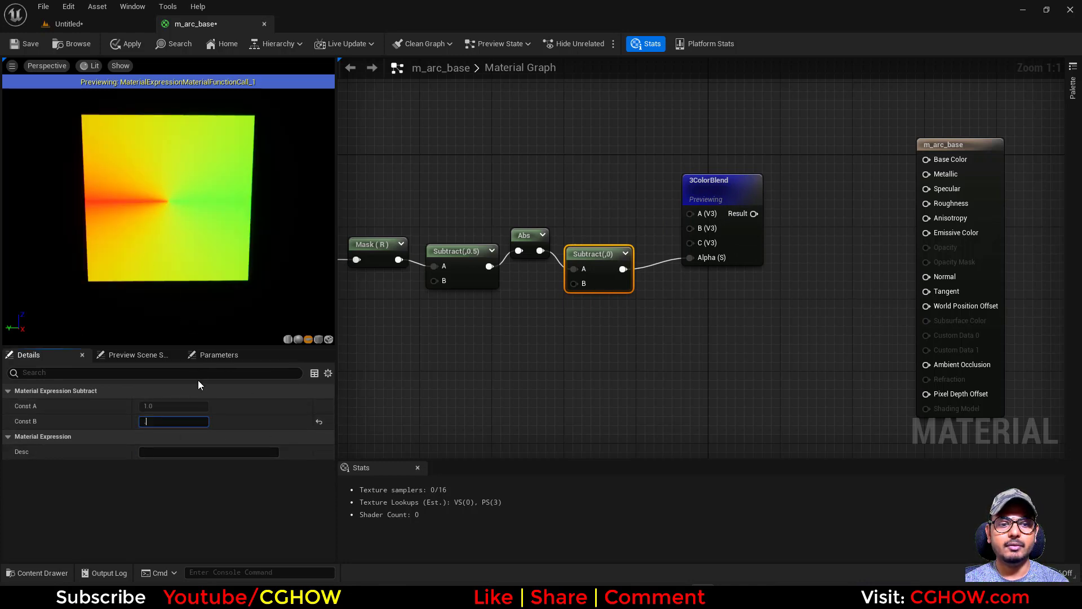
key("Return")
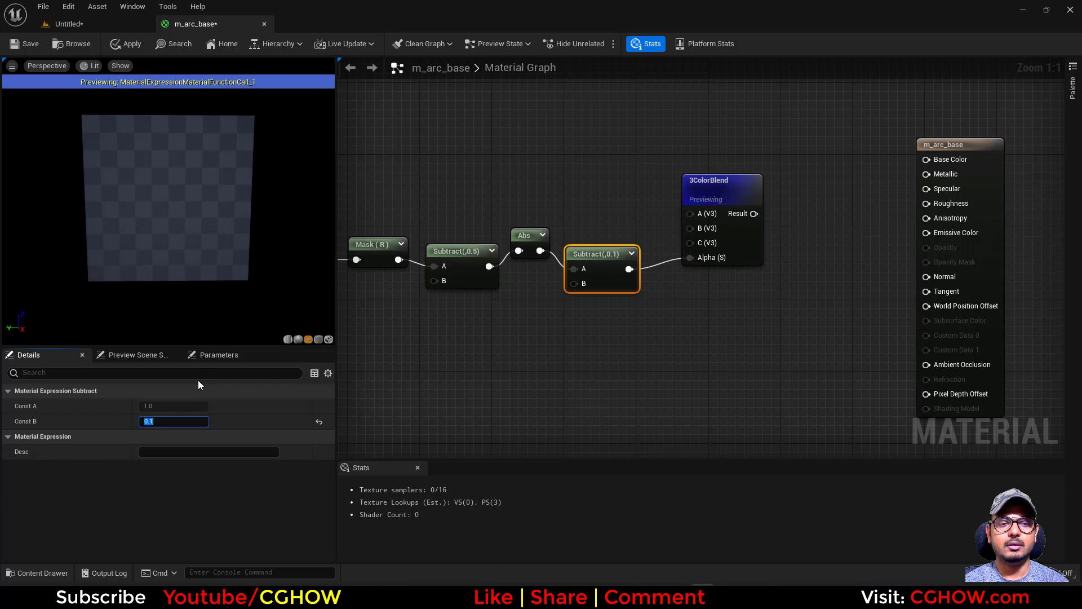
type("0.2")
key("Return")
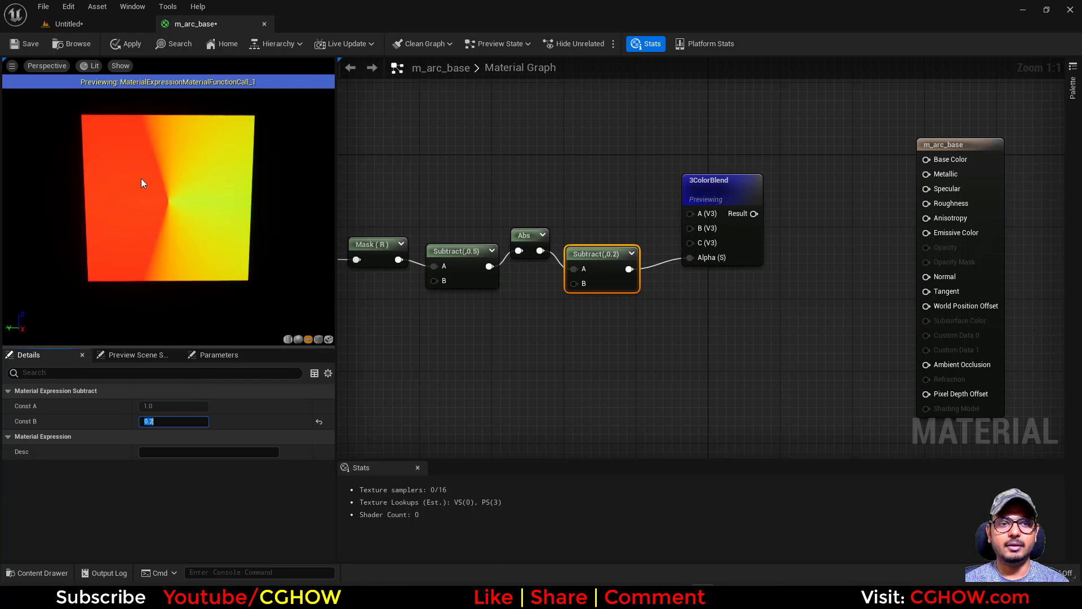
- Insert a CheapContrast node between the second Subtract node and the 3ColorBlend node's Alpha input
left_click_drag(733, 203, 804, 203)
right_click(661, 257)
type("che")
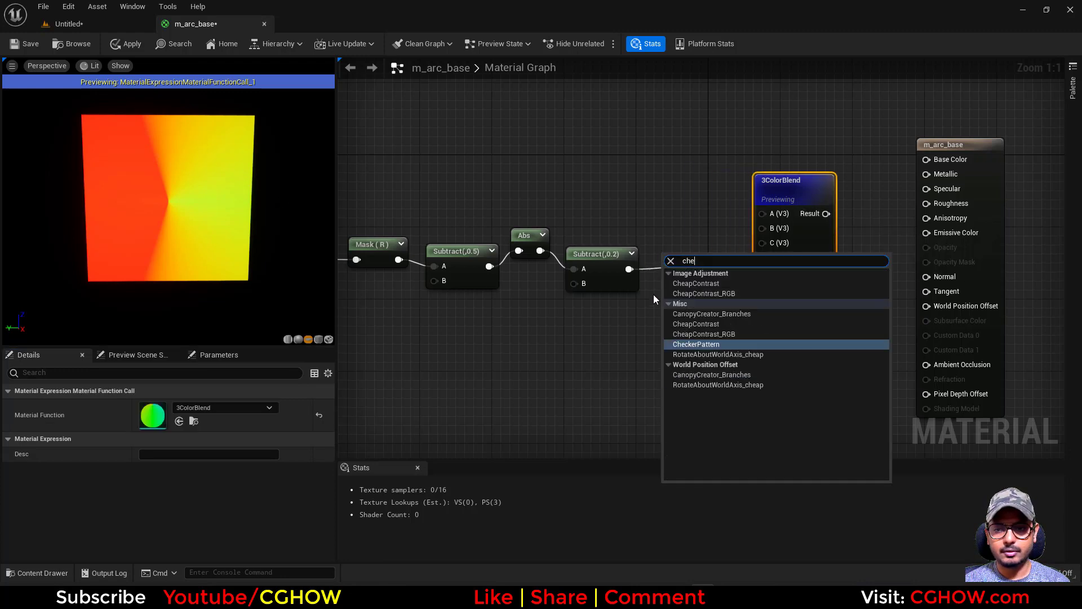
left_click(696, 324)
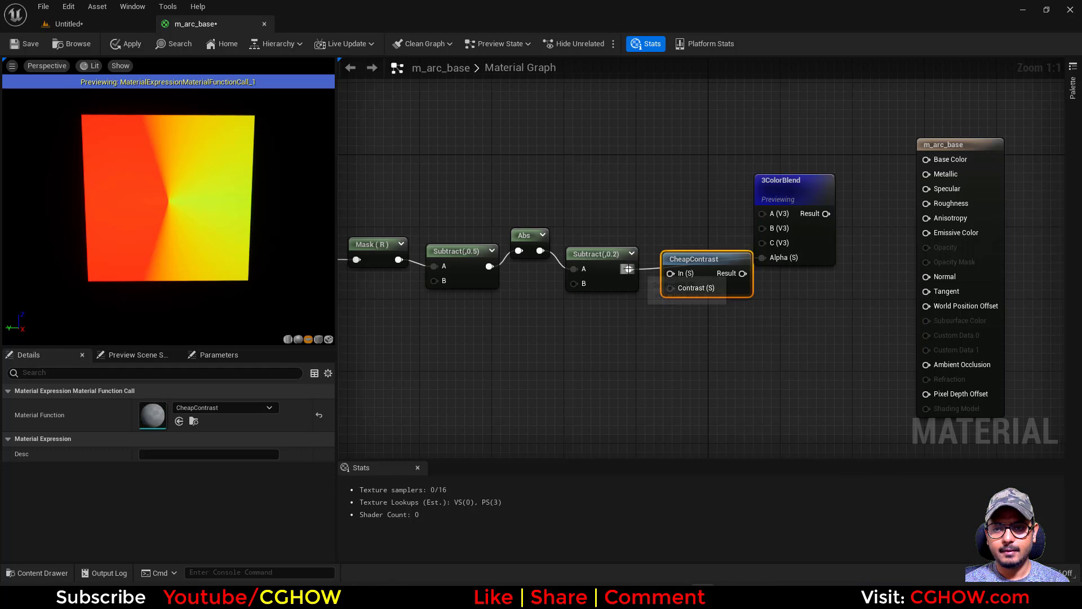
left_click_drag(674, 275, 674, 275)
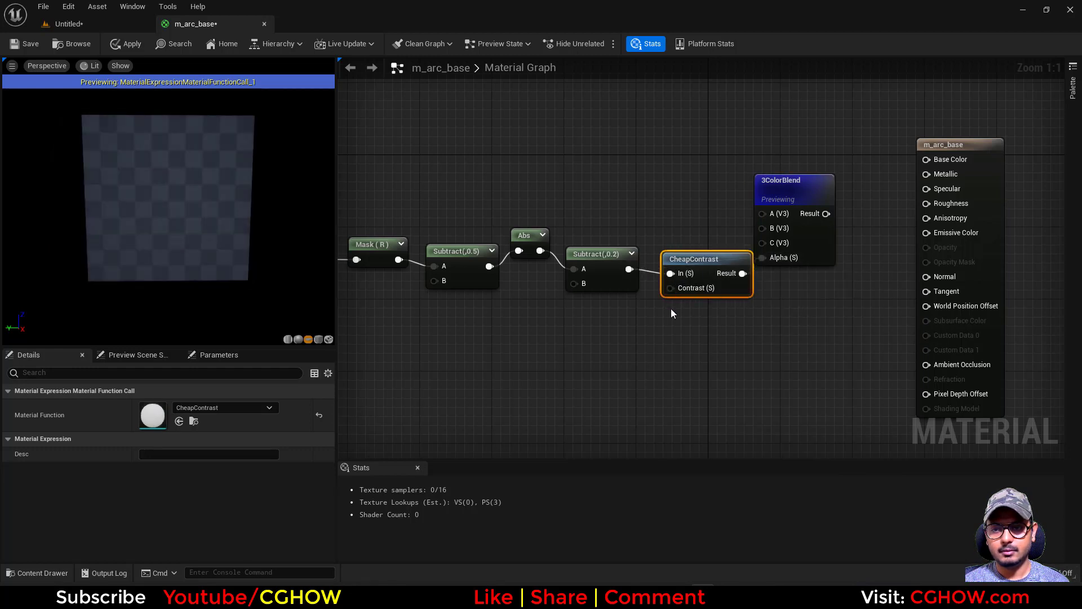
- Connect a new constant to CheapContrast's Contrast input, try 1, set it to 0.8 and try swapping the node's inputs
left_click(630, 304)
left_click_drag(630, 322, 671, 288)
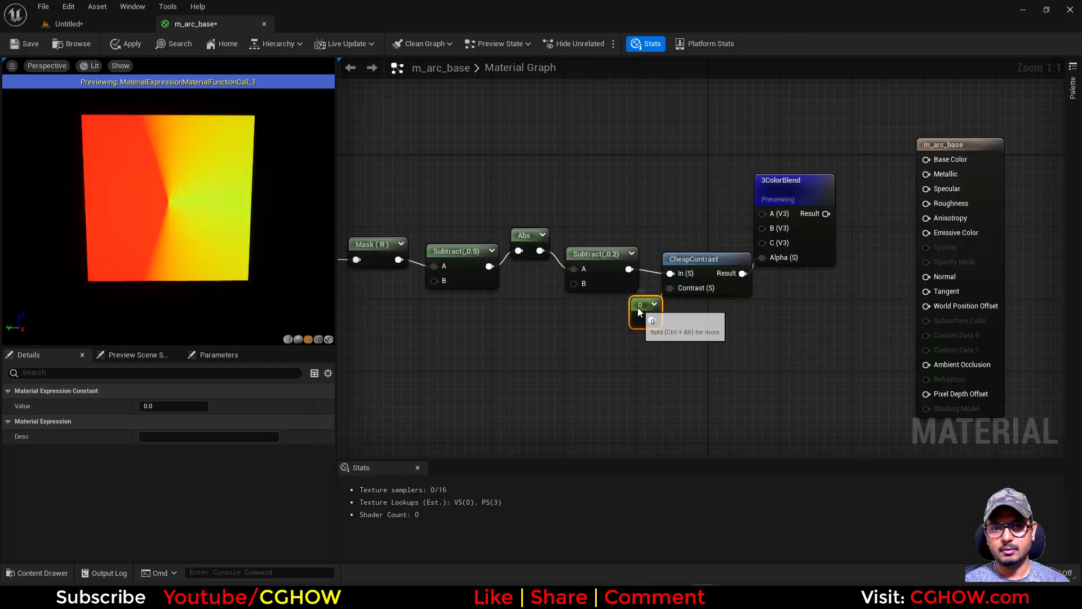
left_click(174, 406)
type("1")
key("Return")
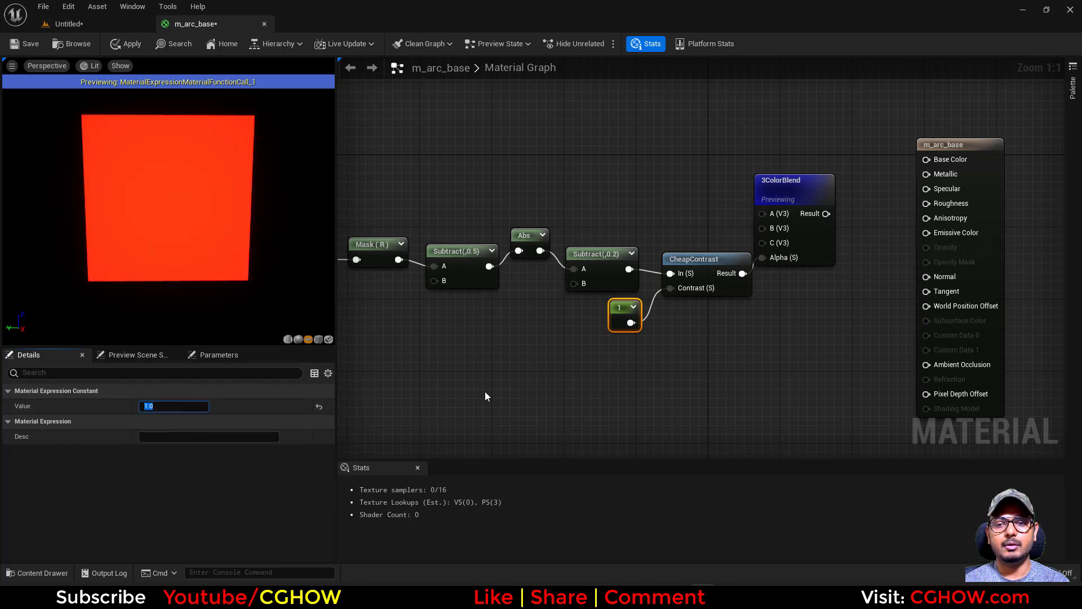
type("0.8")
key("Return")
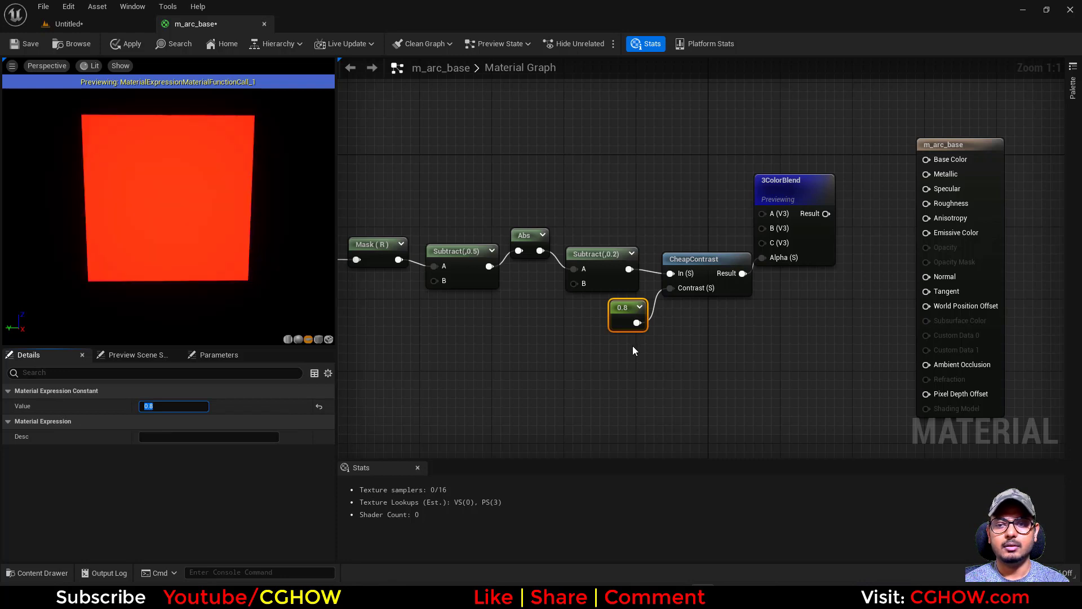
left_click_drag(629, 269, 639, 323)
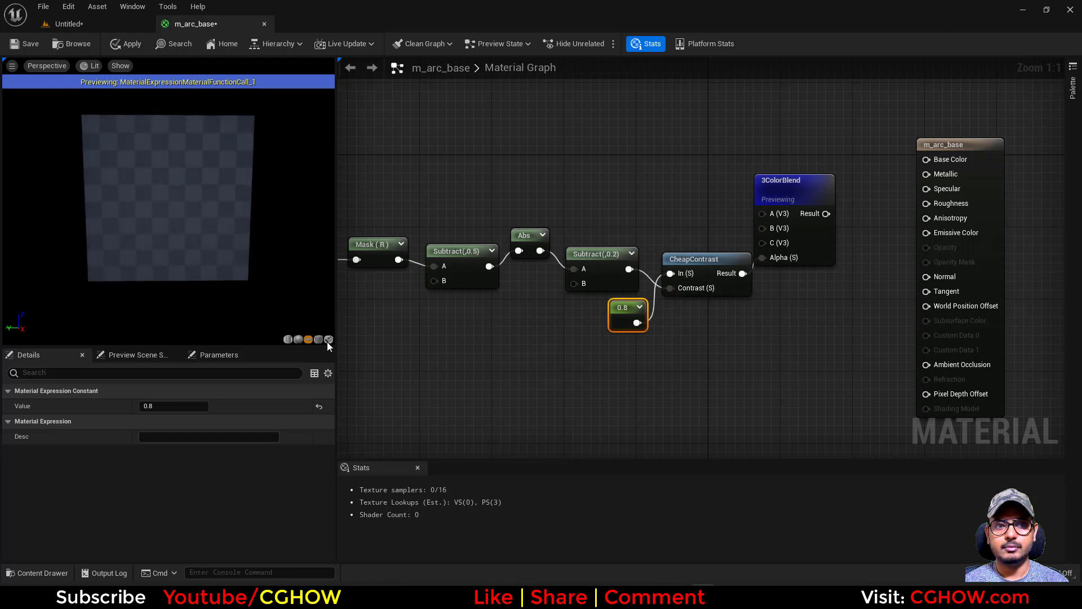
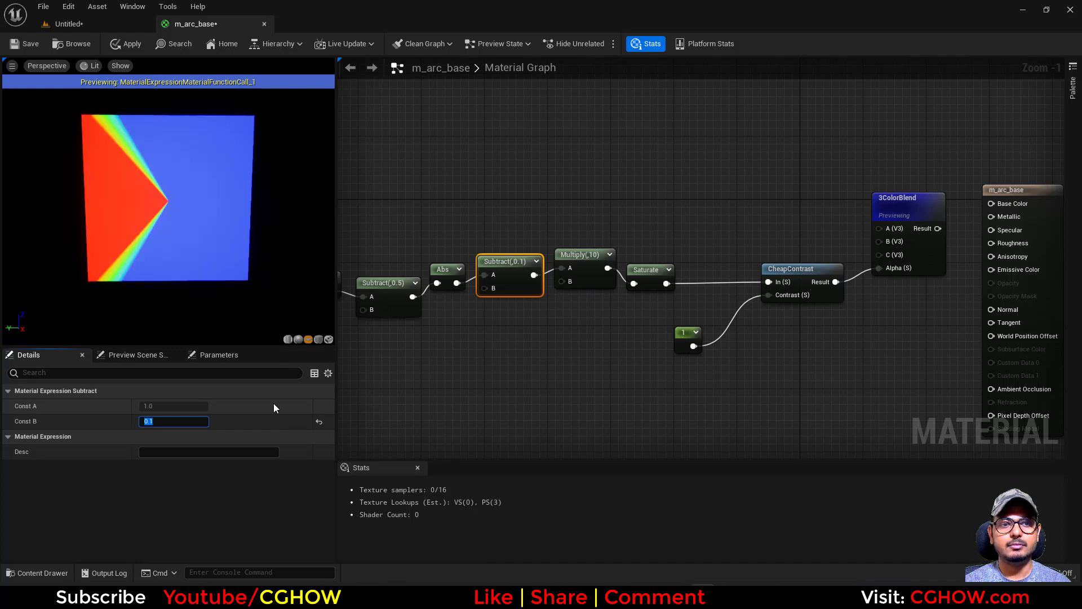
- Set the constant feeding CheapContrast's Contrast input to 2
right_click_drag(726, 329, 604, 322)
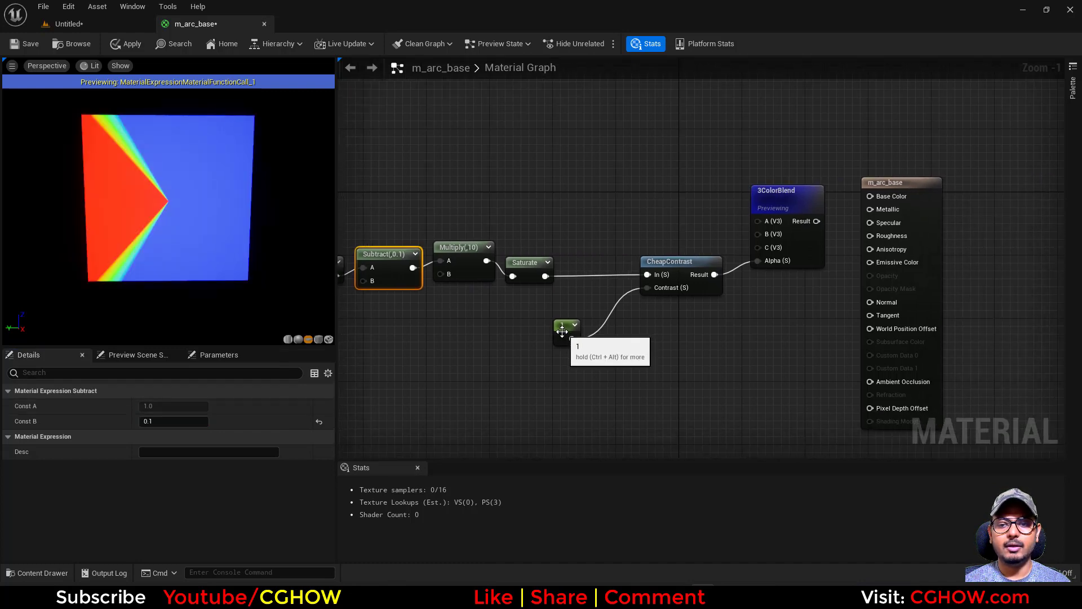
left_click(563, 329)
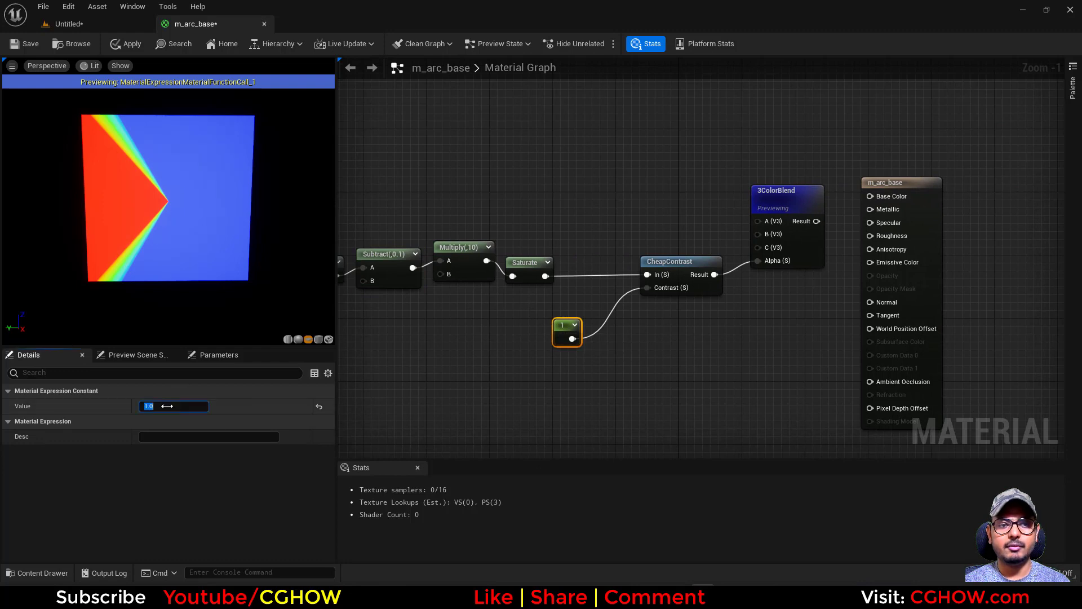
type("2")
key("Return")
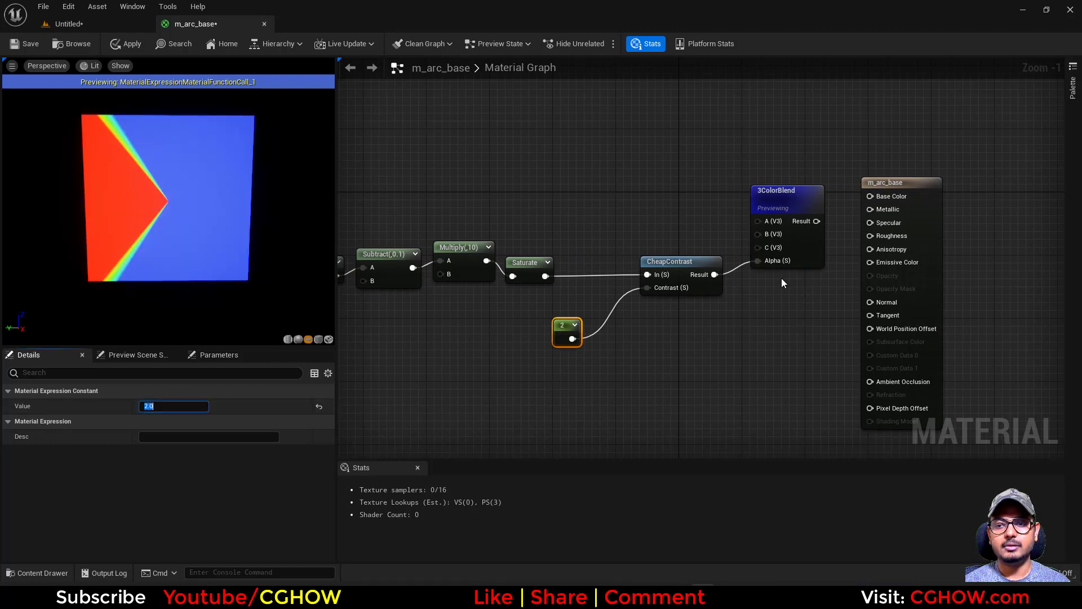
- Add a scalar parameter named arch_radius and connect it to the B input of the Subtract node after Abs
right_click_drag(640, 289, 762, 265)
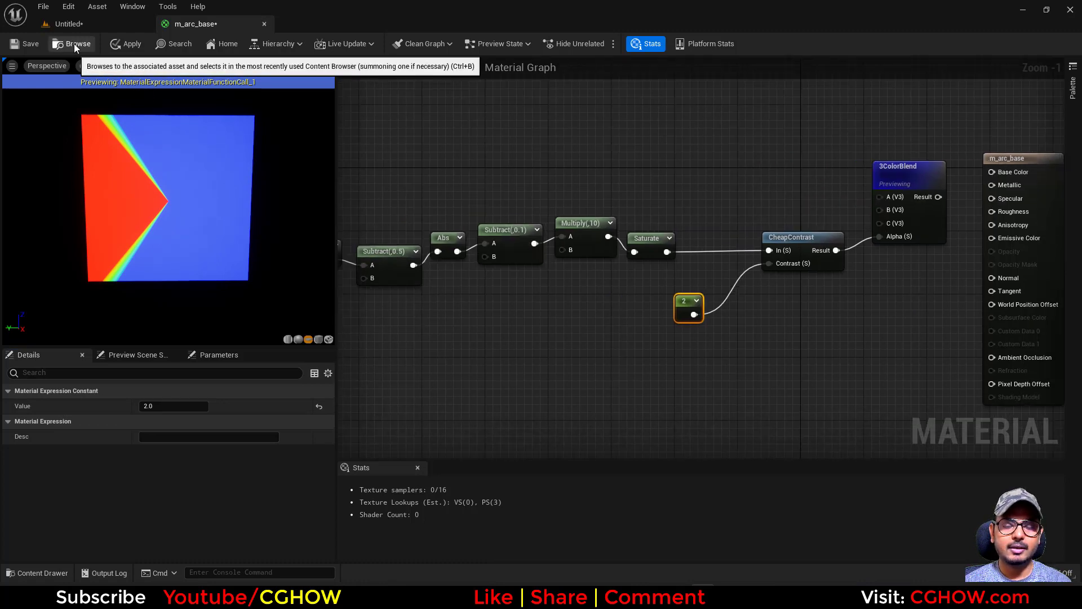
right_click_drag(520, 307, 584, 305)
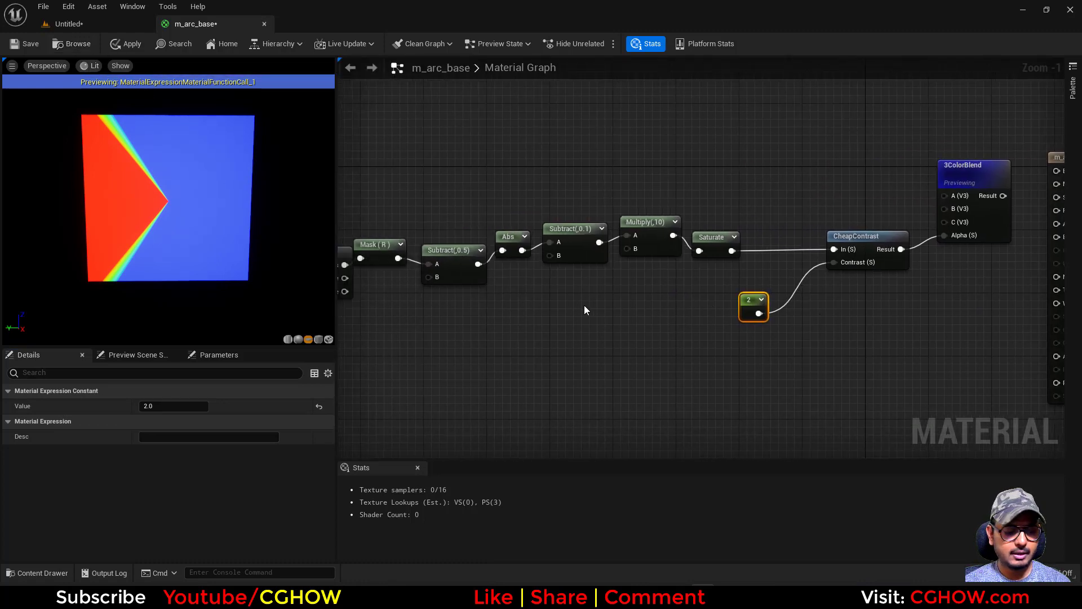
left_click(522, 305)
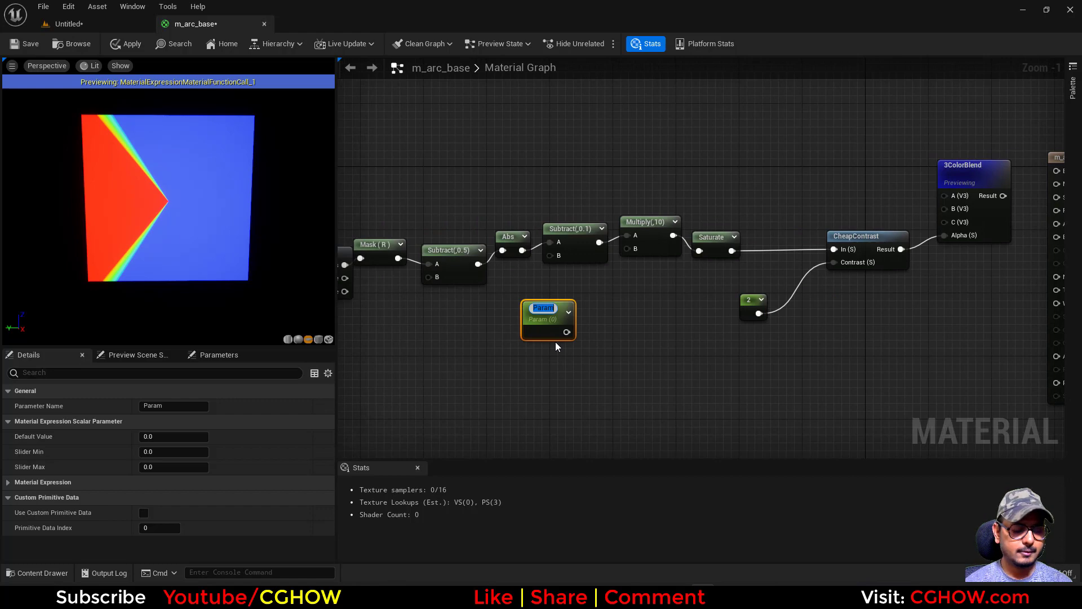
type("arch")
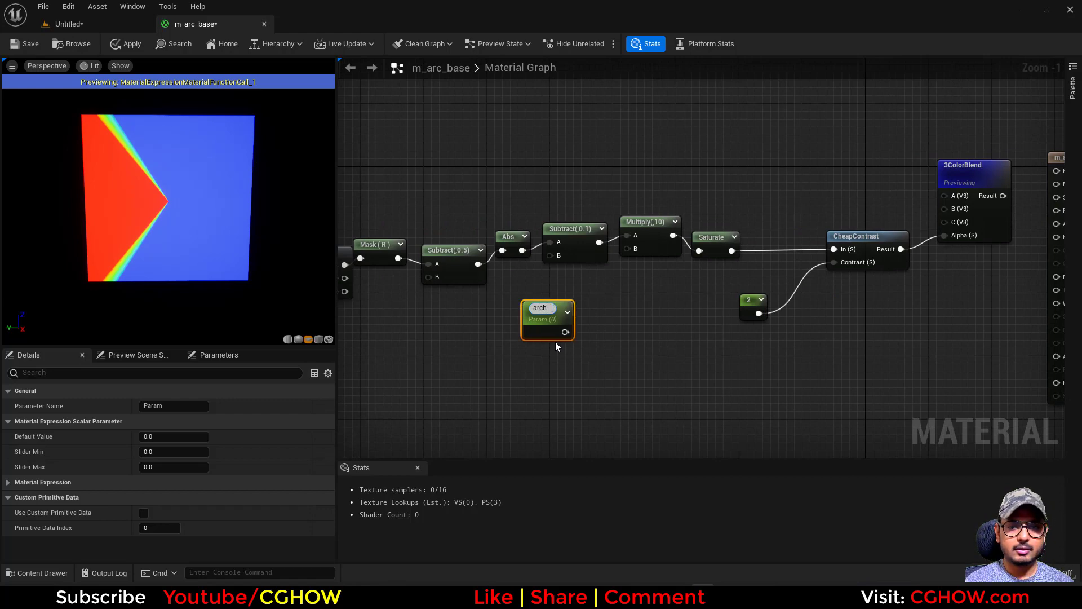
type("_")
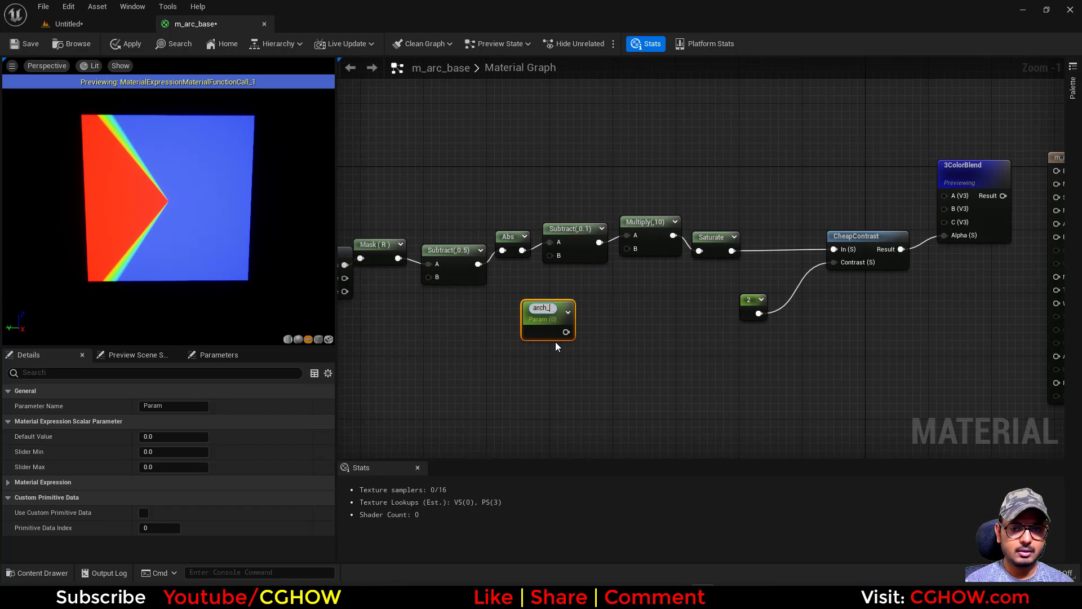
type("radius")
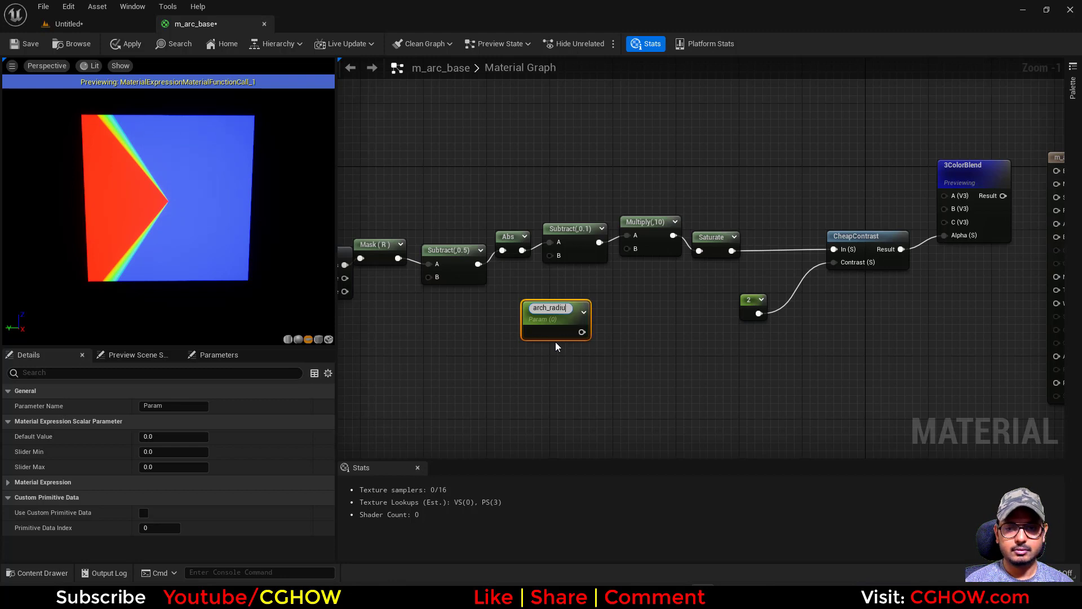
key("Return")
left_click_drag(572, 329, 556, 257)
- Add a scalar parameter named edge, connect it to CheapContrast's Contrast input and delete the replaced constant
right_click_drag(700, 340, 570, 340)
left_click(576, 343)
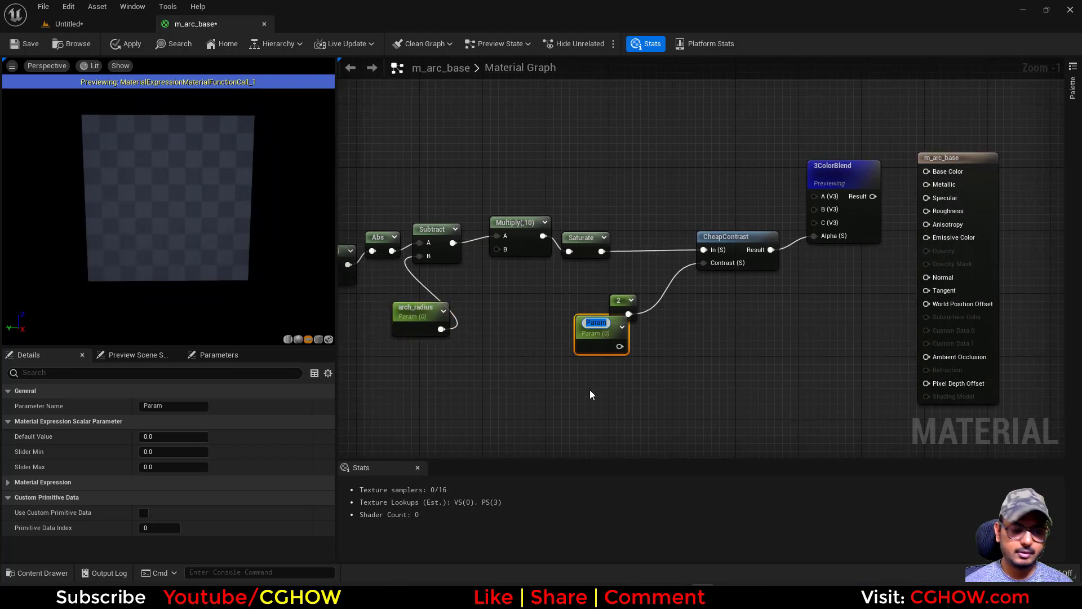
type("edge")
key("Return")
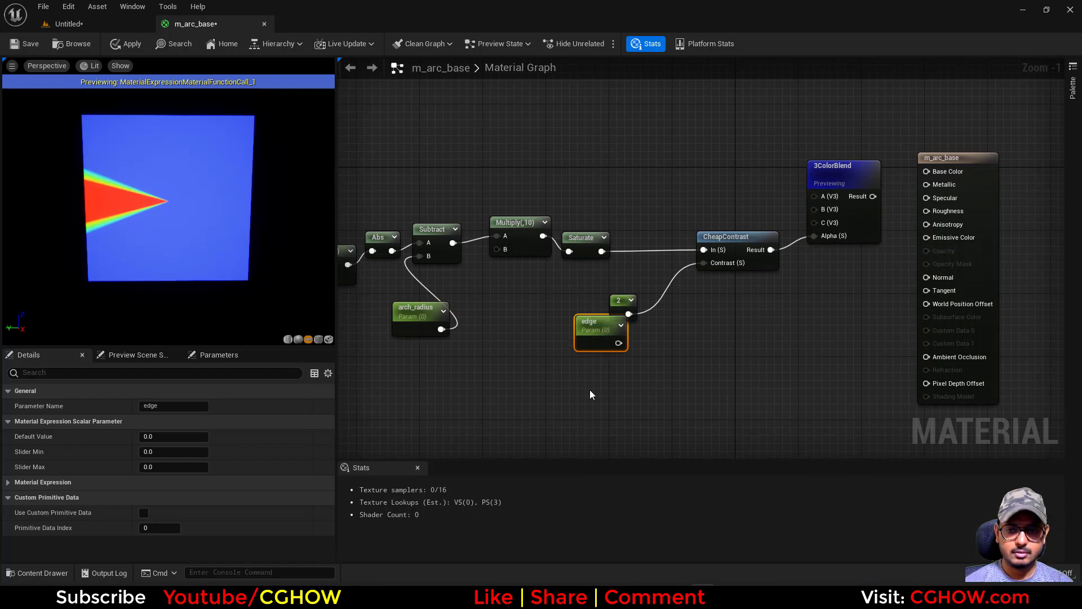
left_click_drag(617, 343, 707, 263)
left_click(627, 302)
key("Delete")
- Connect the 3ColorBlend result to Emissive Color, stop previewing that node and save the material
left_click_drag(761, 238, 829, 280)
left_click(755, 223)
key("space")
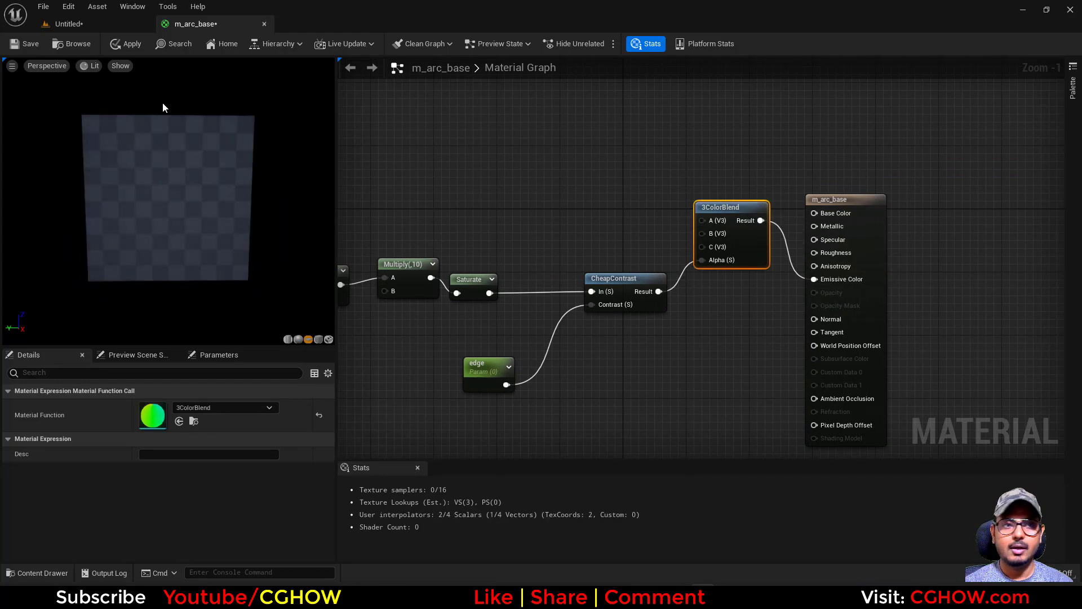
left_click(25, 44)
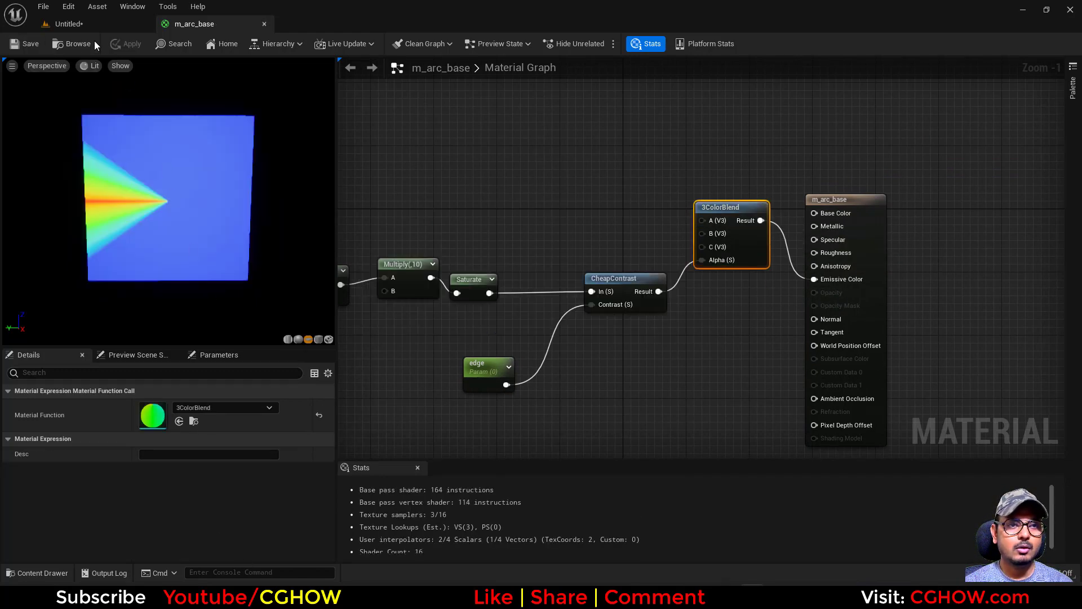
- Locate m_arc_base in the project content and create a material instance from it
left_click(78, 45)
right_click(175, 479)
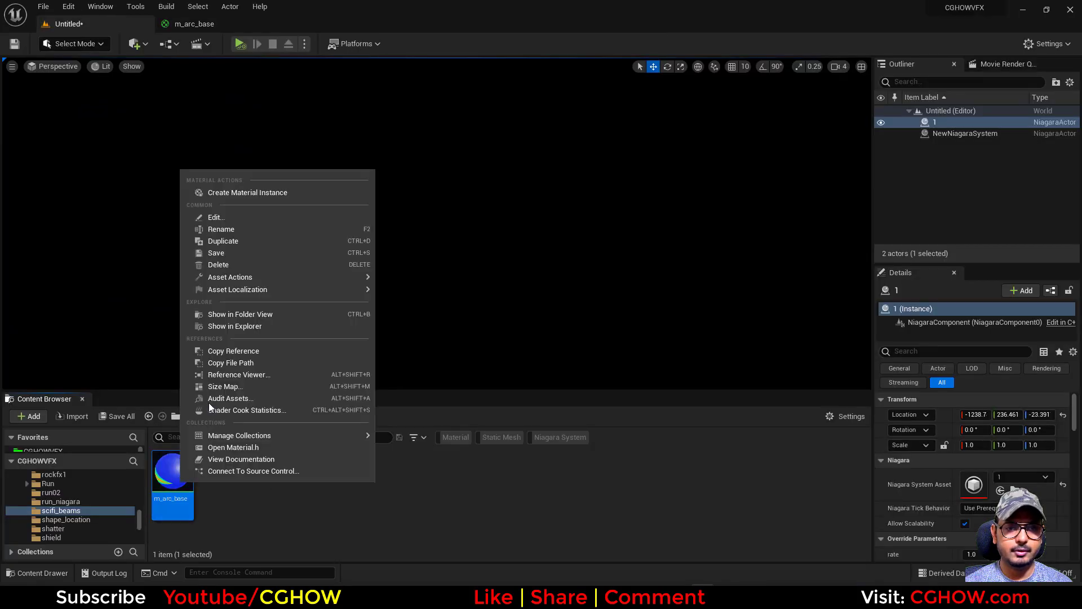
left_click(255, 194)
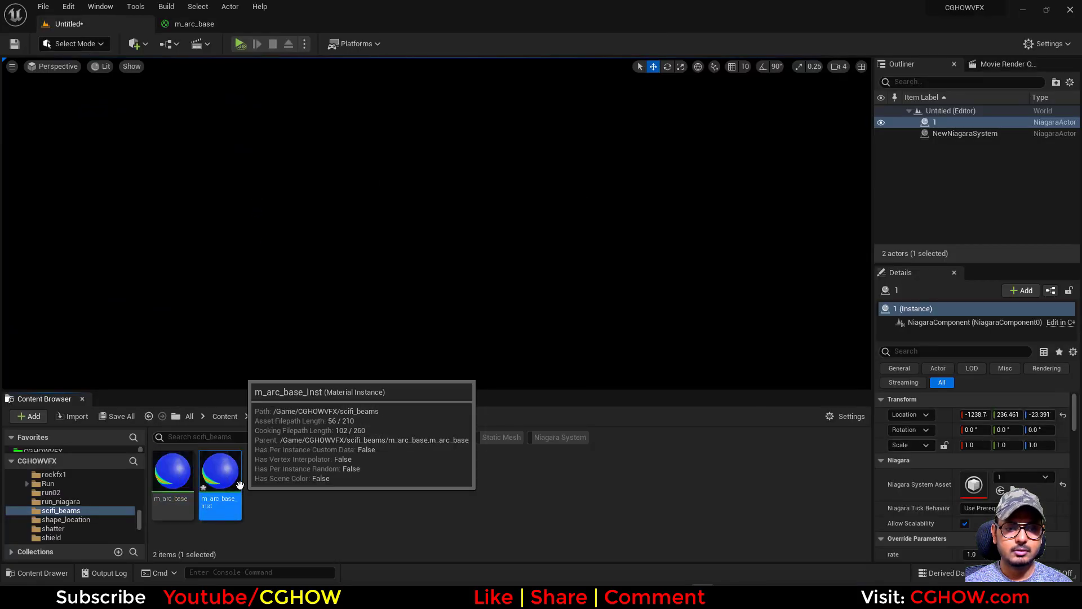
- Open m_arc_base_Inst, enable its arch_radius and edge overrides, and set arch_radius to 0.176 and edge to about 12.15
double_click(220, 479)
left_click(855, 148)
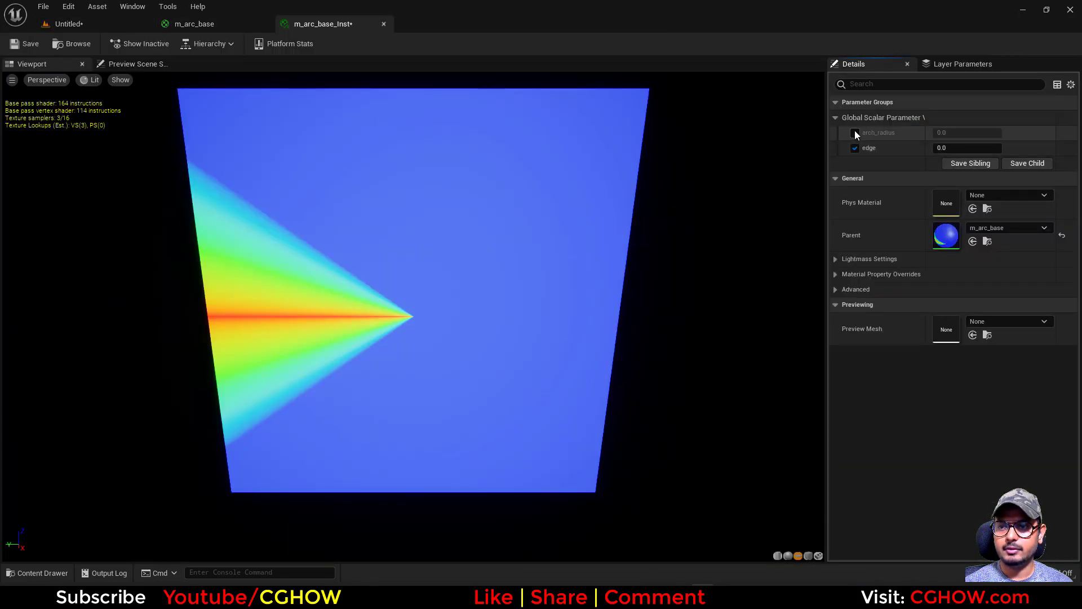
left_click_drag(958, 131, 1025, 148)
mouse_move(965, 132)
left_mouse_down()
mouse_move(937, 132)
mouse_move(959, 132)
left_mouse_up()
- Return to the m_arc_base graph and shift the Mask (R) node slightly away from VectorToRadialValue
left_click(225, 26)
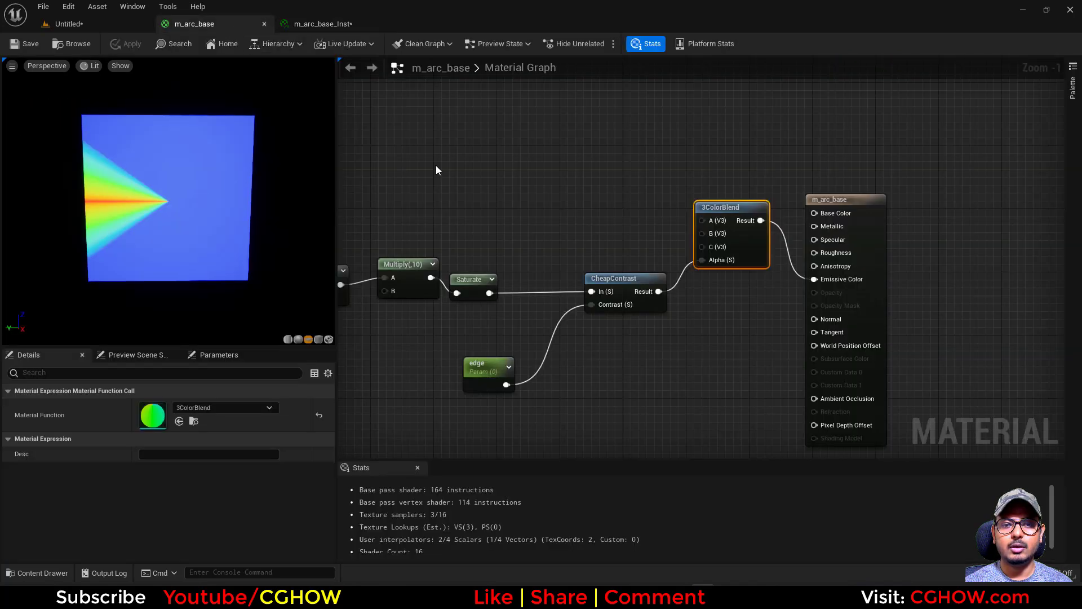
scroll(506, 258, "down", 2)
right_click_drag(506, 258, 717, 277)
right_click_drag(517, 221, 662, 215)
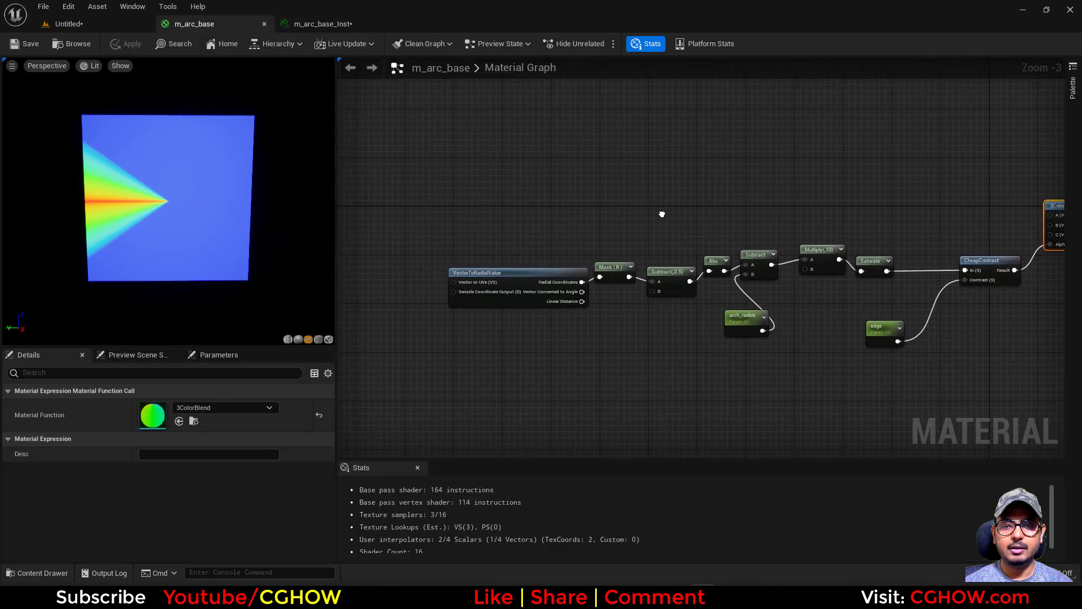
right_click_drag(588, 245, 495, 239)
scroll(549, 262, "up", 2)
left_click(487, 262)
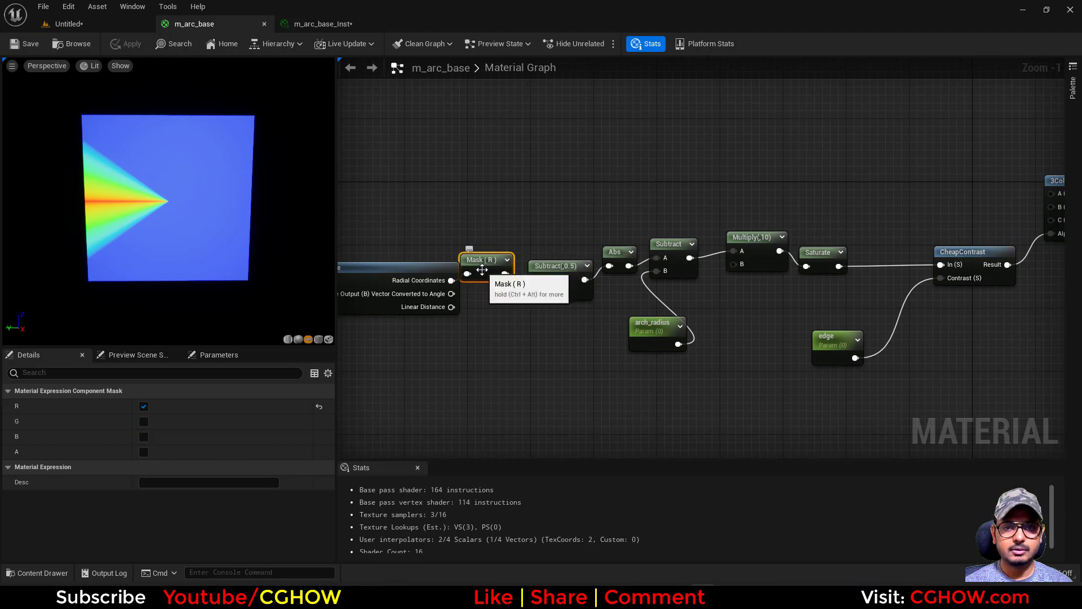
left_click_drag(477, 264, 484, 265)
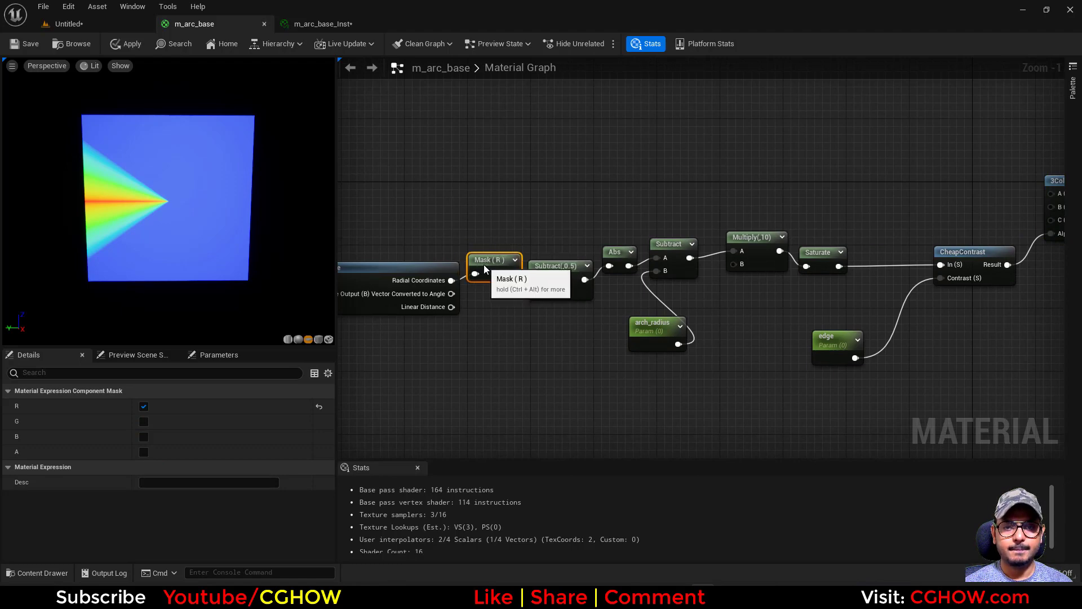
- Add a second component mask limited to the G channel, feed it Radial Coordinates, and preview it
left_click(503, 234)
left_click(478, 268)
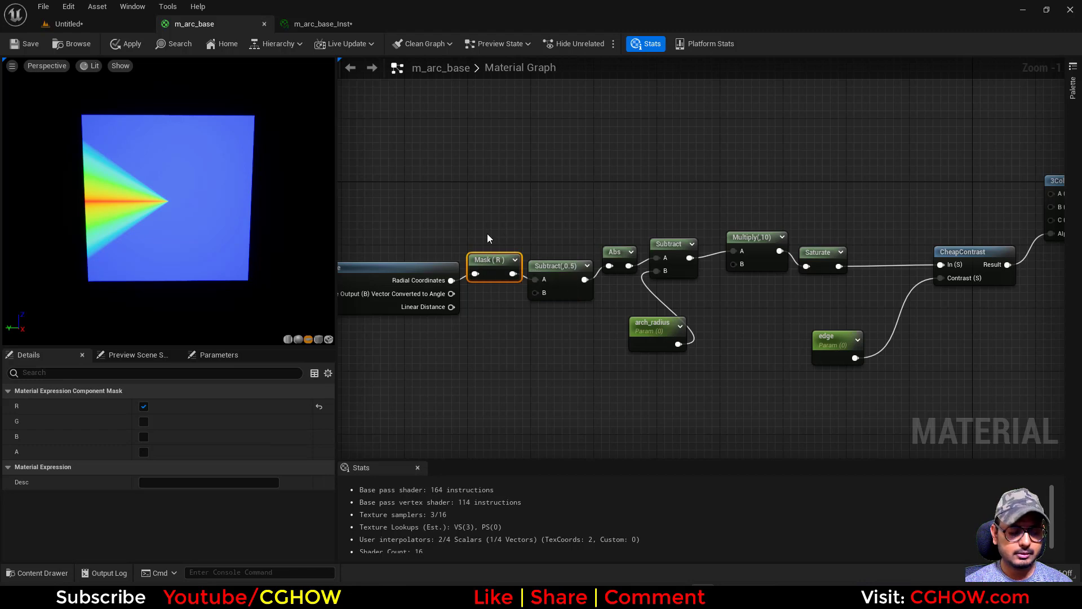
key("ctrl+c")
left_click(482, 192)
key("ctrl+v")
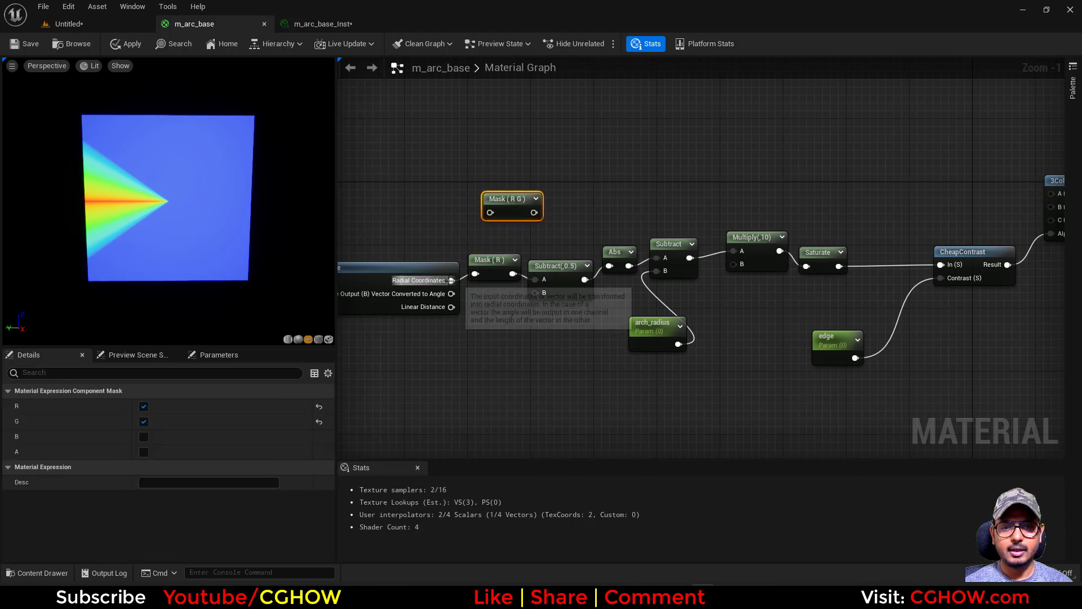
left_click_drag(451, 280, 488, 213)
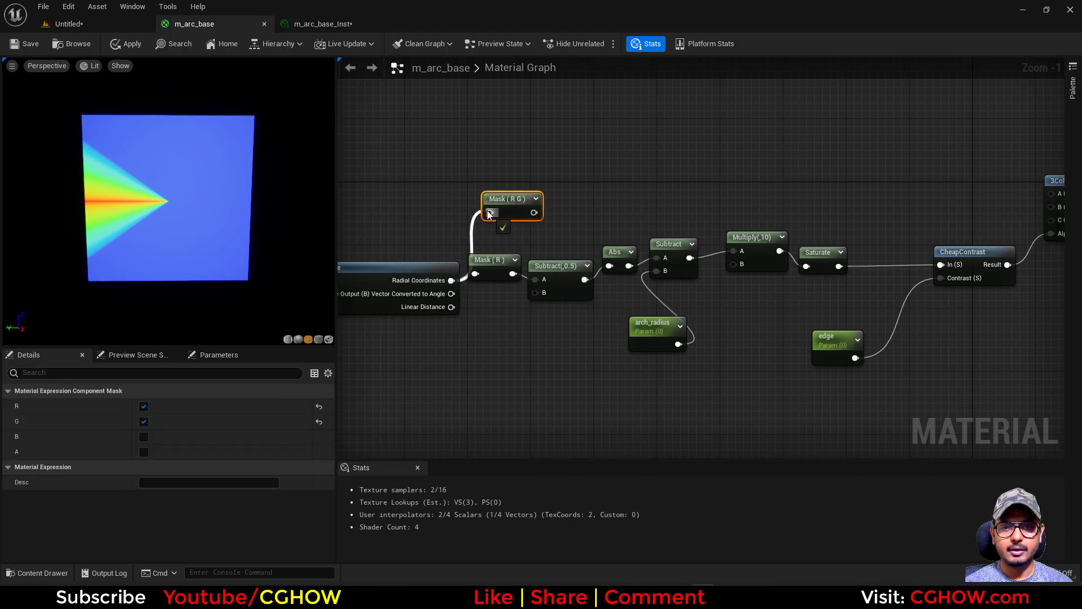
left_click(144, 406)
key("space")
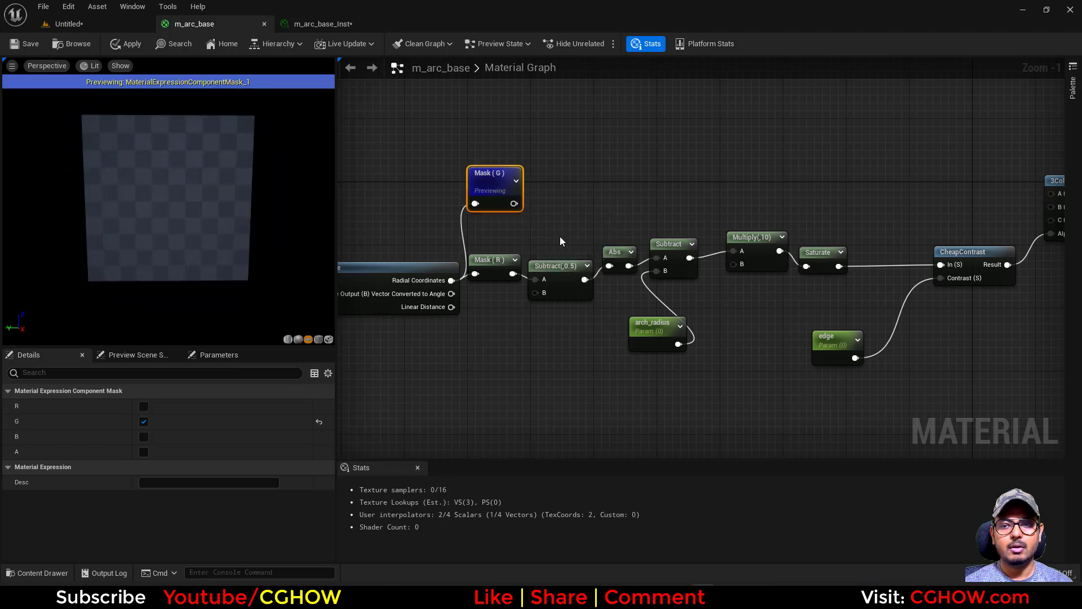
- Add a 1-x node, connect Mask (G) to its input, and preview the inverted result
right_click_drag(527, 198, 492, 209)
left_click_drag(476, 204, 511, 209)
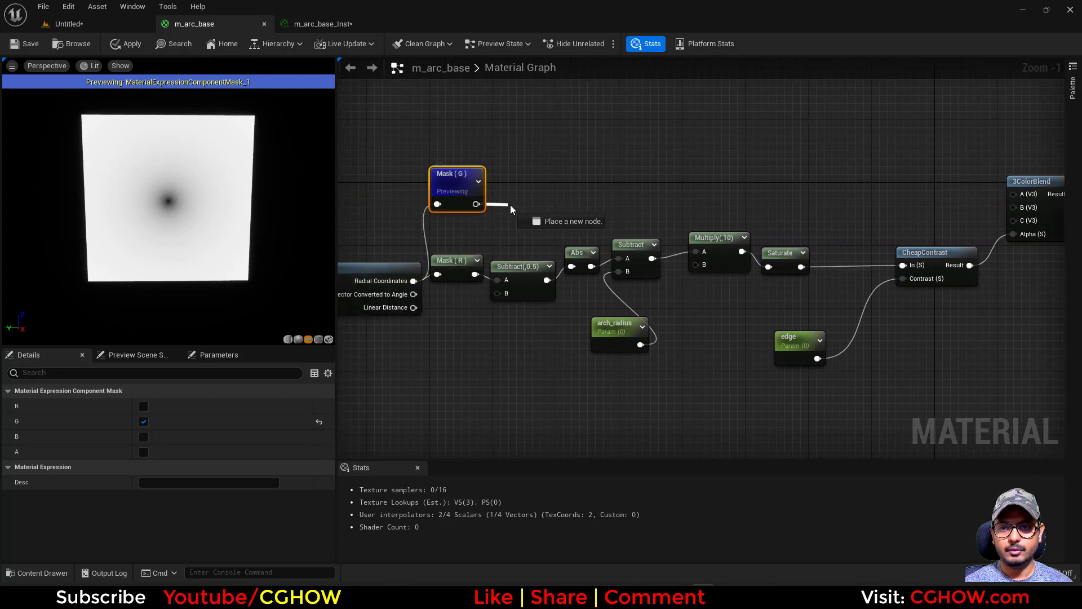
left_click_drag(611, 202, 610, 202)
left_click(556, 171)
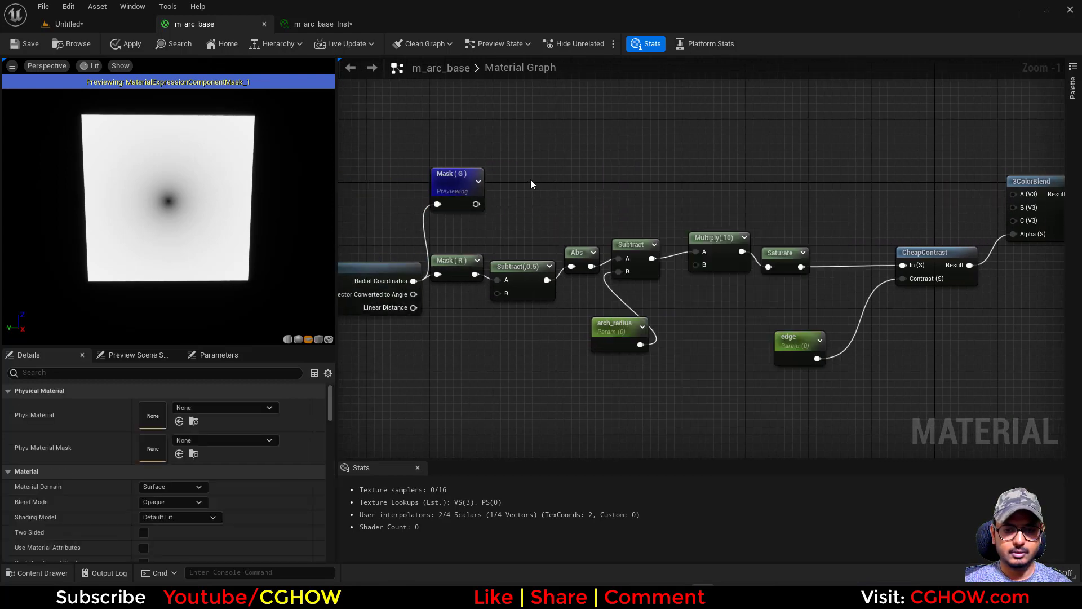
key("o")
left_click(503, 178)
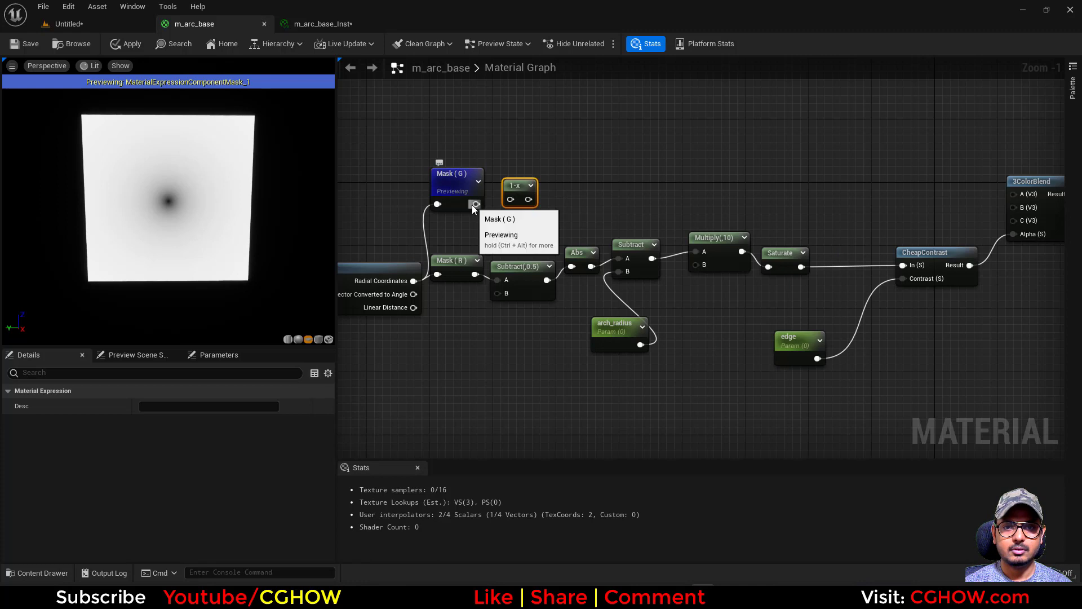
left_click_drag(476, 204, 519, 166)
key("space")
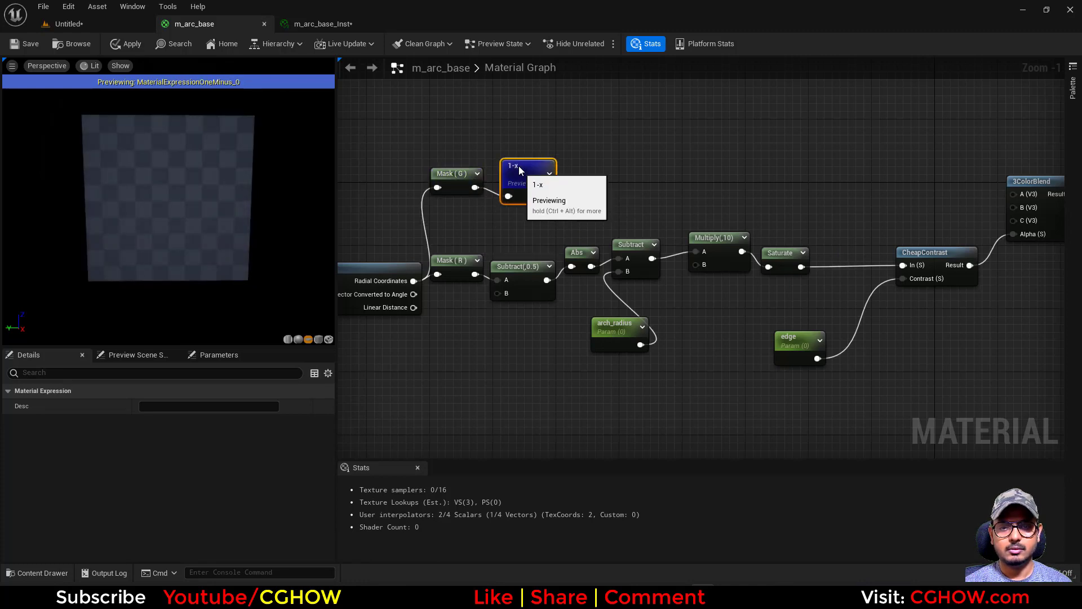
left_click(560, 179)
key("e")
left_click(566, 167)
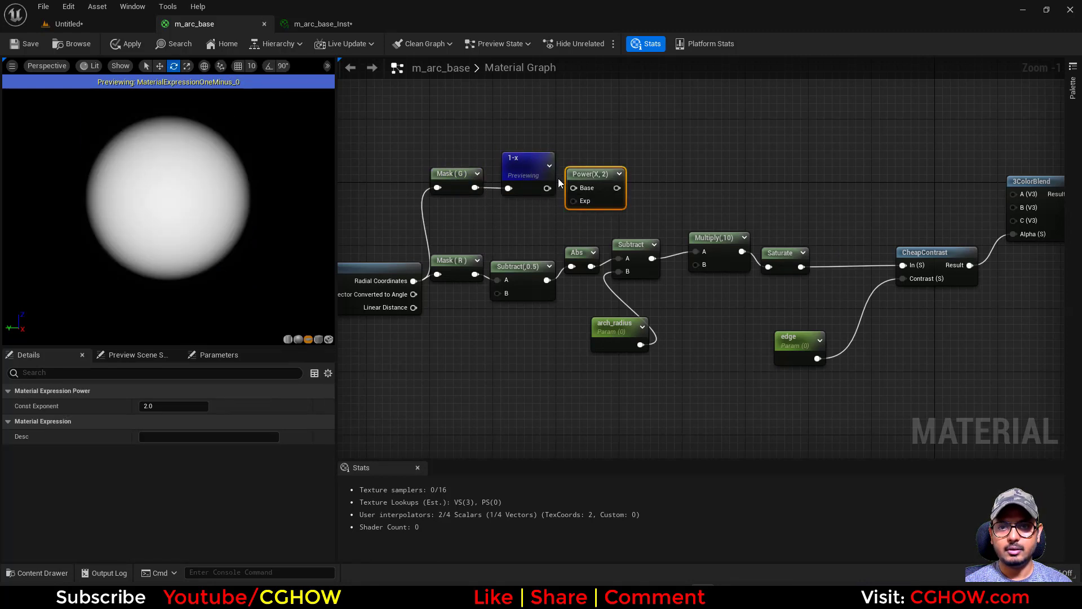
key("Delete")
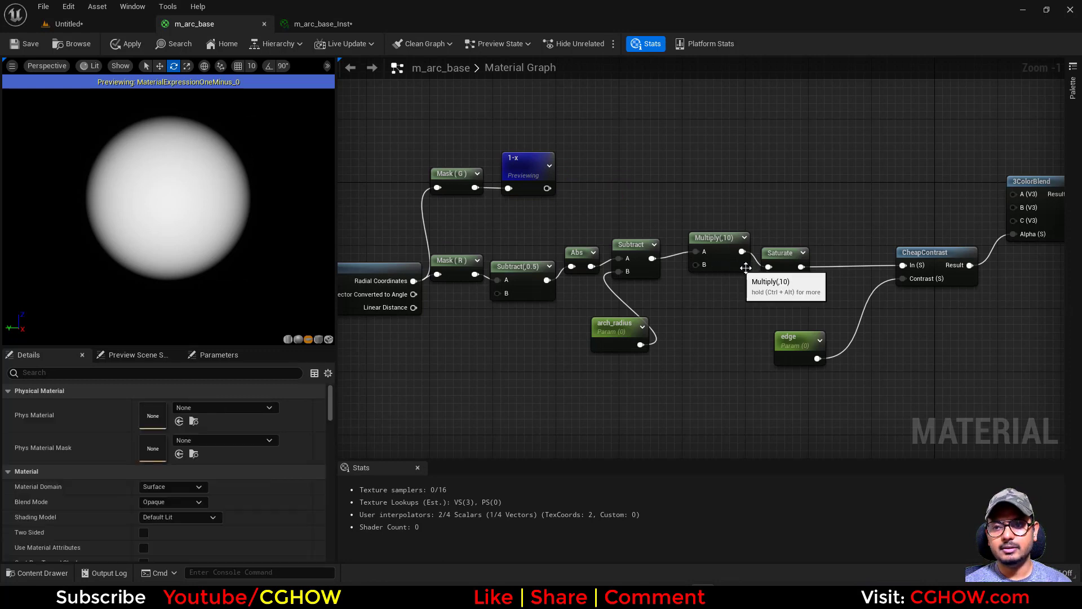
- Add a Multiply node with 1-x connected to A and Saturate to B, and preview it
right_click_drag(783, 262, 709, 278)
left_click(709, 278)
key("space")
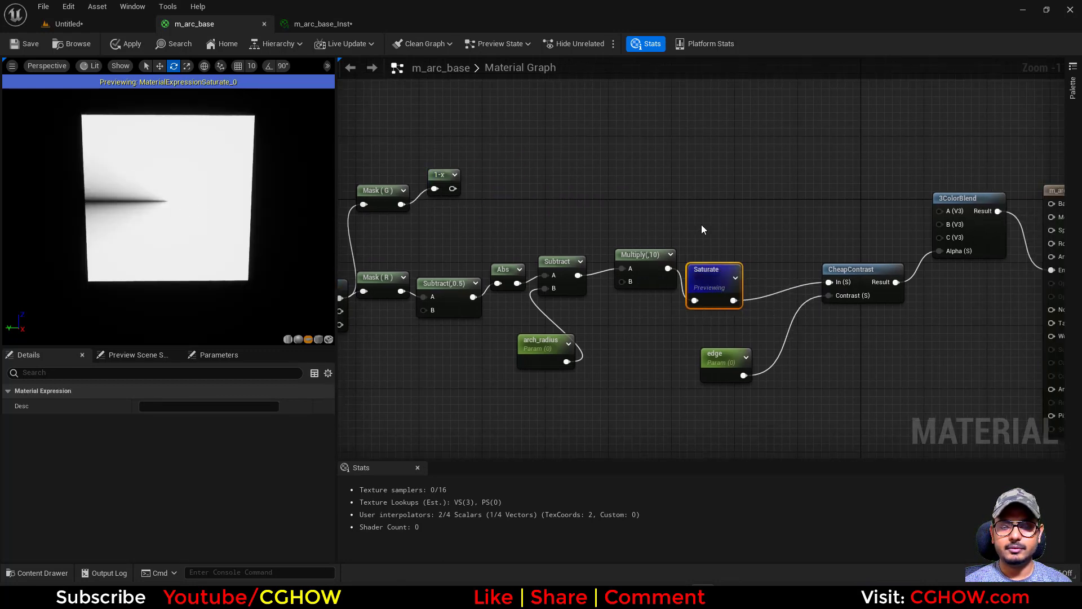
left_click_drag(707, 271, 453, 189)
left_click(725, 195)
key("space")
left_click_drag(755, 202, 771, 182)
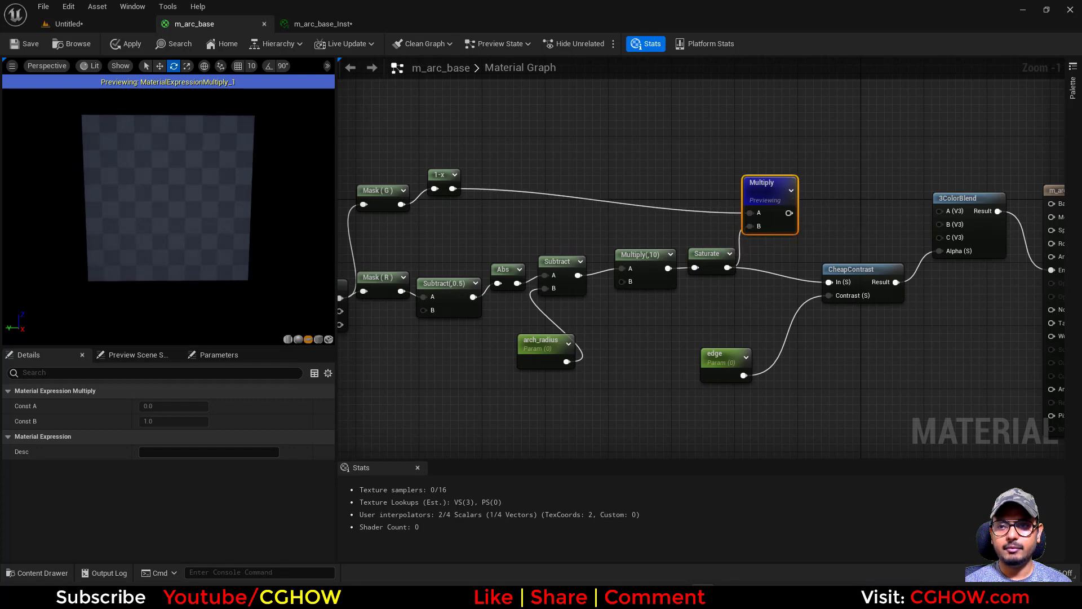
- Connect the new Multiply node to CheapContrast's In input, stop previewing the node and save the material
right_click_drag(771, 183, 692, 184)
left_click_drag(710, 215, 751, 285)
key("space")
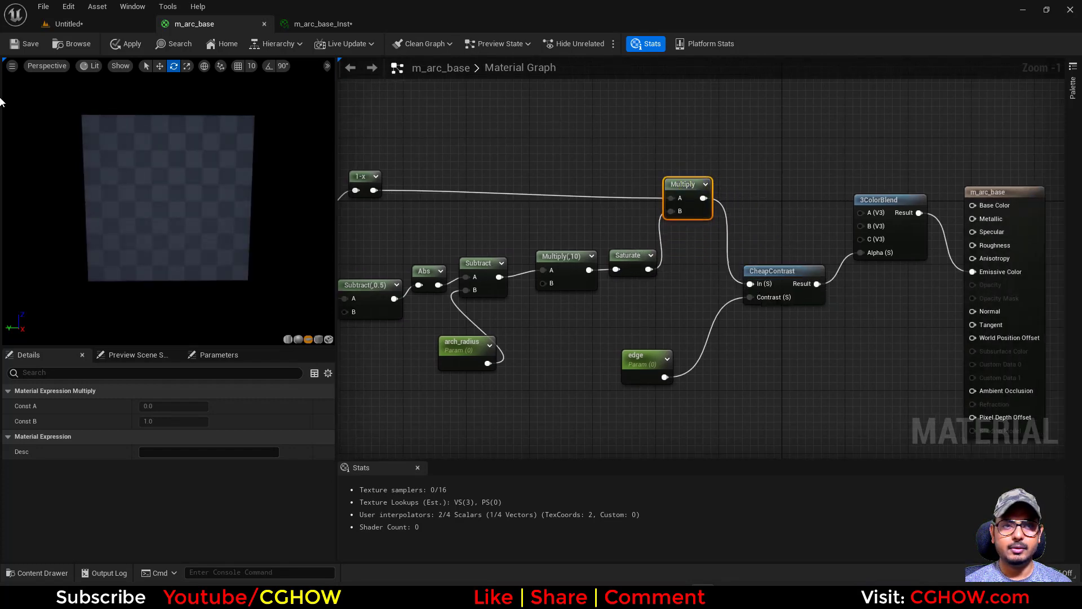
left_click(23, 44)
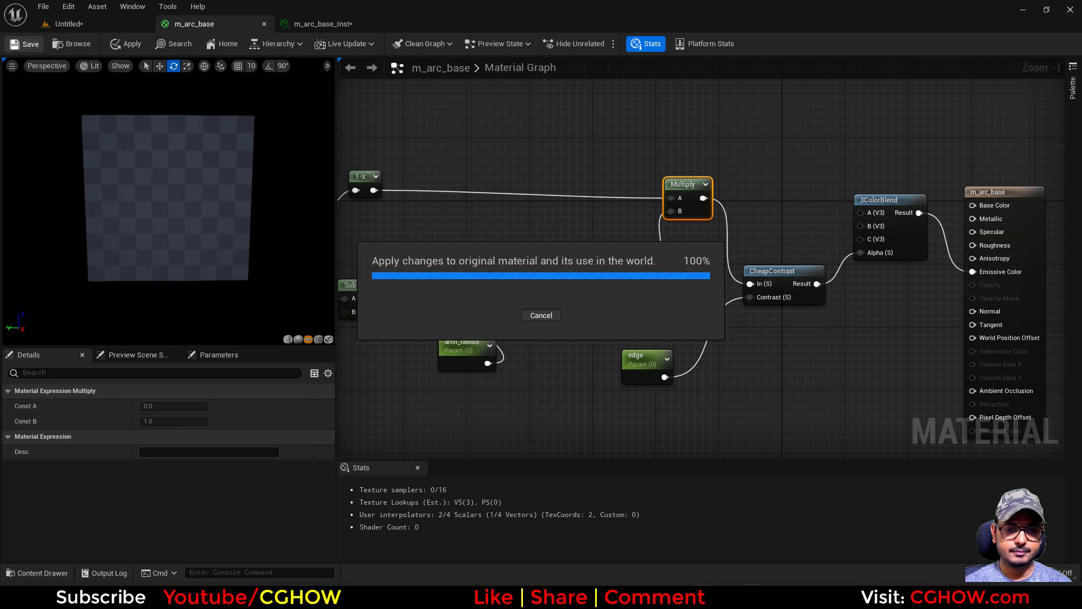
- In m_arc_base_Inst, set arch_radius to 0.096 and edge to about 29.72
left_click(321, 26)
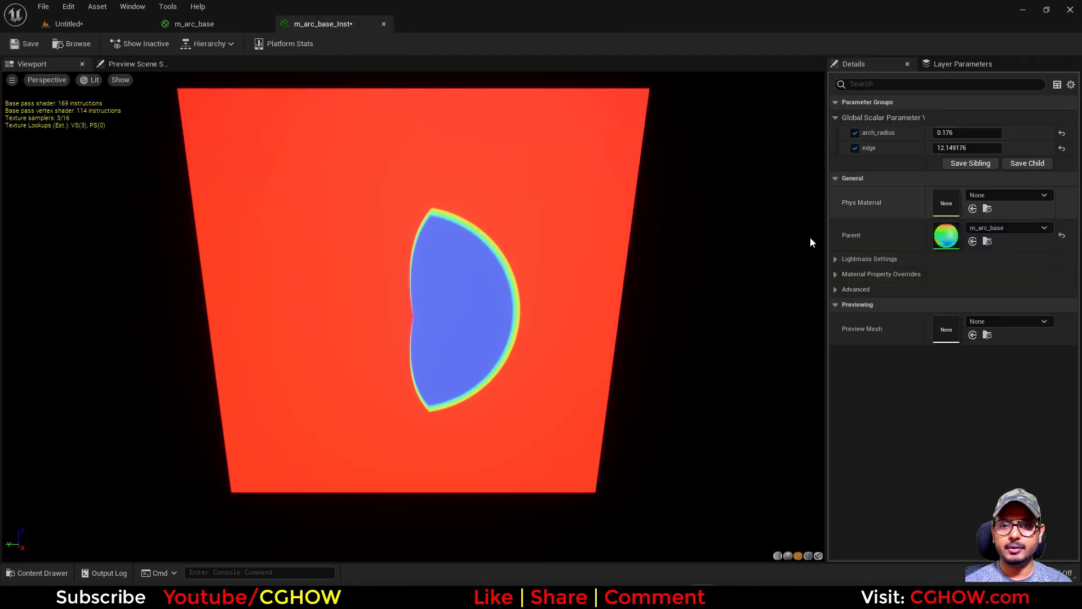
left_click_drag(967, 133, 939, 133)
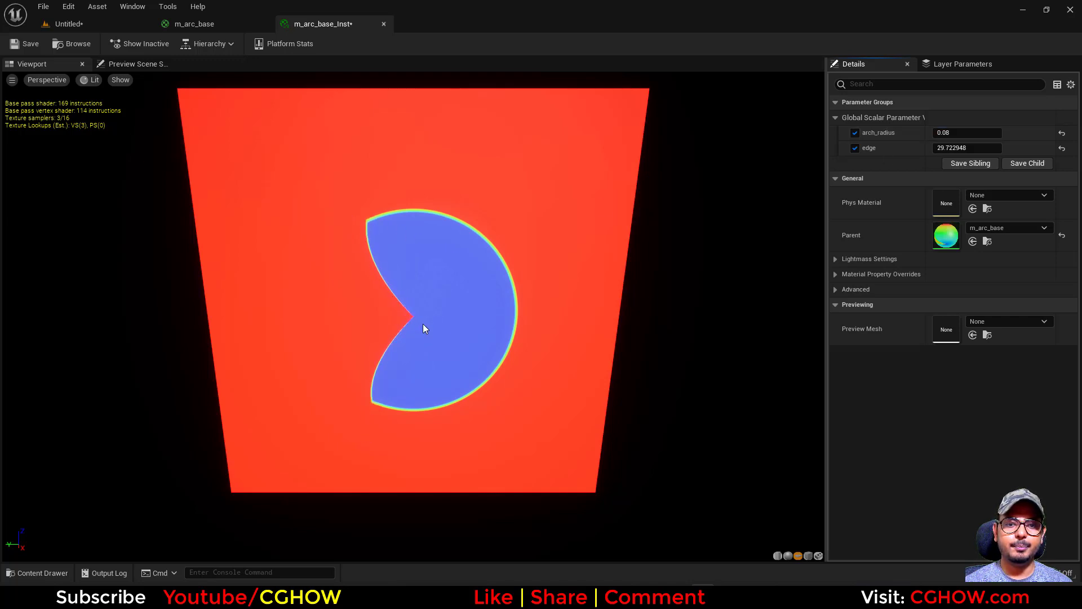
left_click_drag(979, 134, 965, 133)
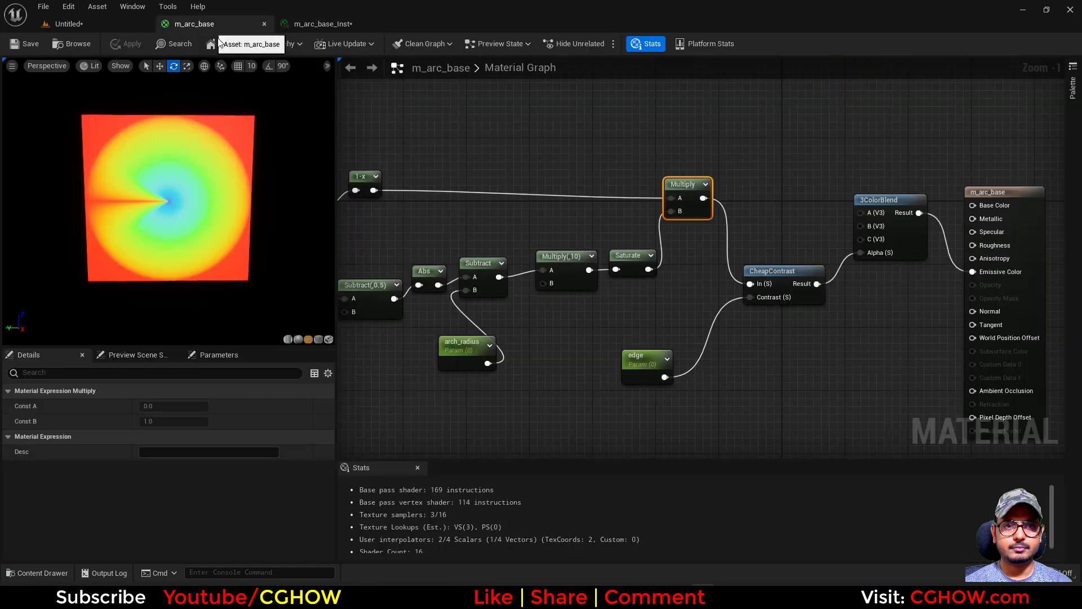
- Return to the m_arc_base graph and preview the Saturate node and the Multiply node it feeds
left_click(248, 24)
right_click_drag(610, 333, 669, 338)
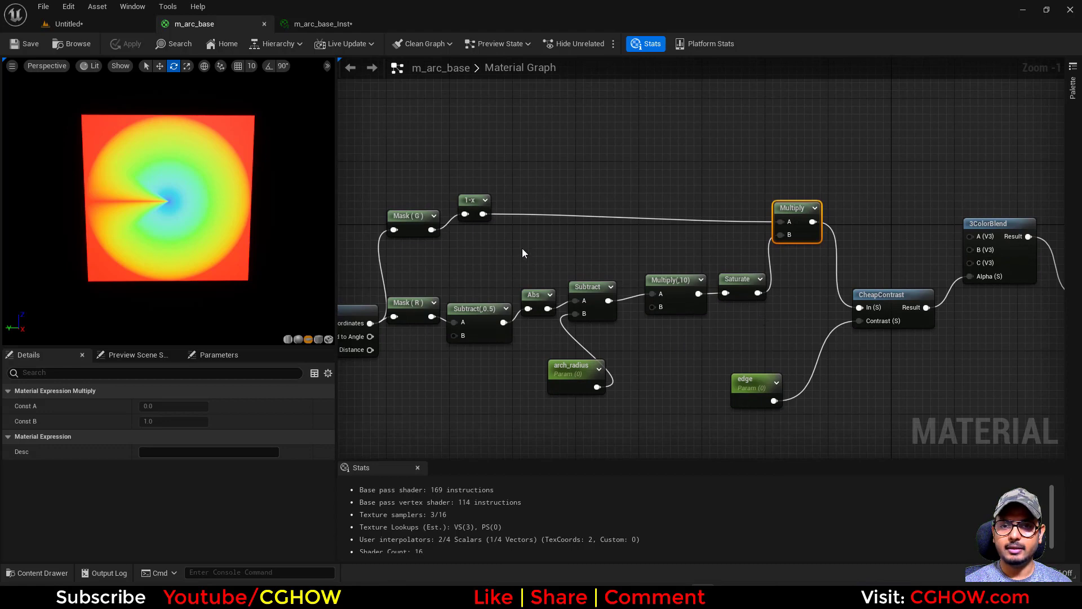
mouse_move(473, 236)
right_mouse_down()
mouse_move(593, 236)
mouse_move(490, 230)
right_mouse_up()
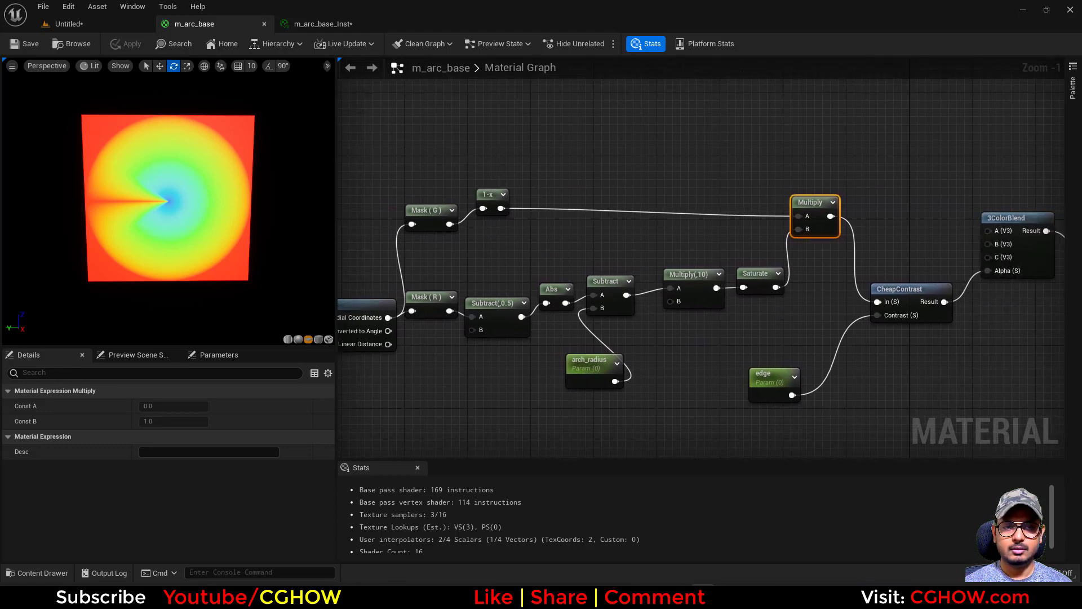
right_click_drag(606, 252, 497, 233)
left_click(648, 260)
key("space")
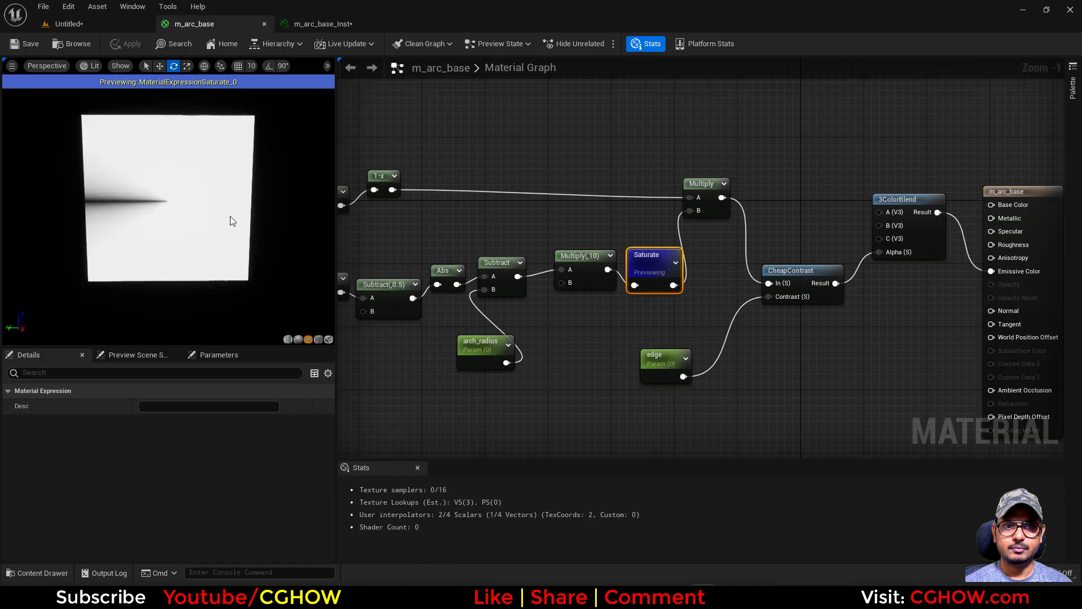
left_click(705, 186)
key("space")
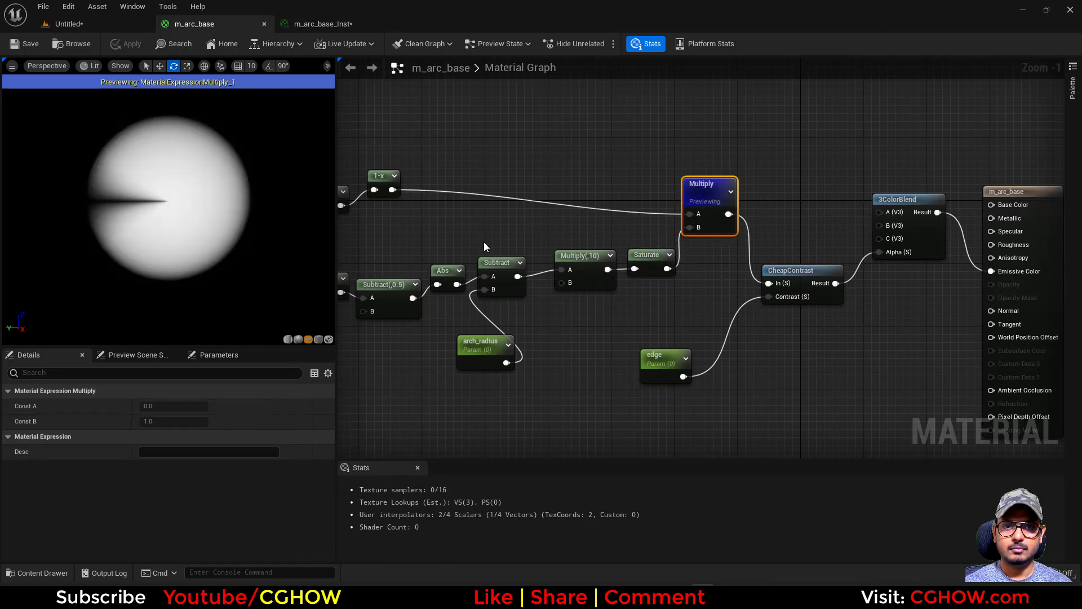
- Examine the Multiply preview from farther away and compare it with the shape shown in m_arc_base_Inst
right_click_drag(493, 245, 492, 221)
left_click(526, 206)
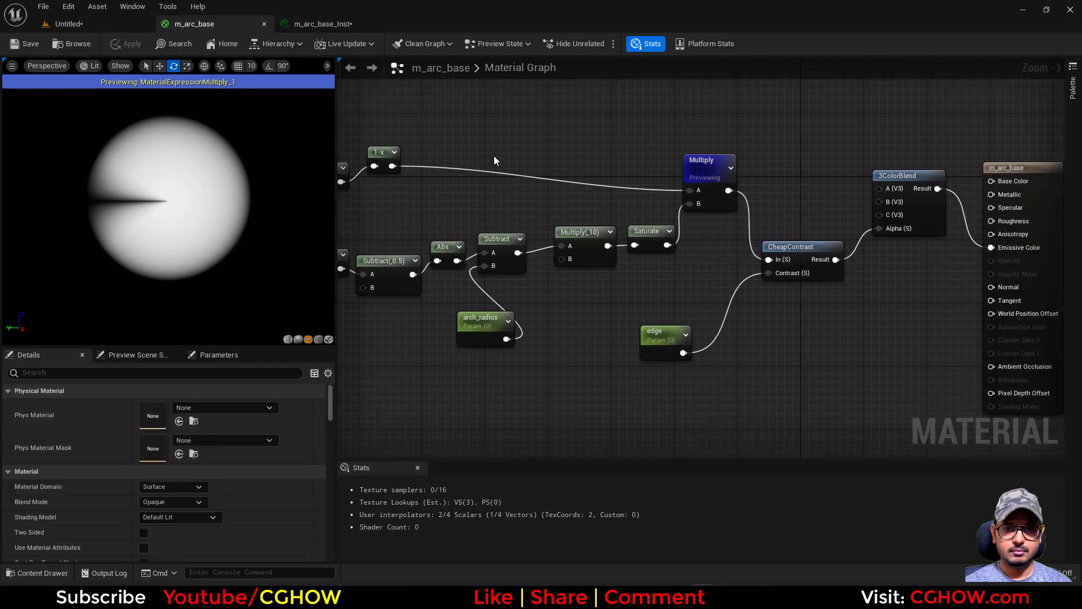
right_click_drag(451, 155, 622, 180)
right_click_drag(128, 133, 128, 217)
left_click_drag(168, 200, 141, 194)
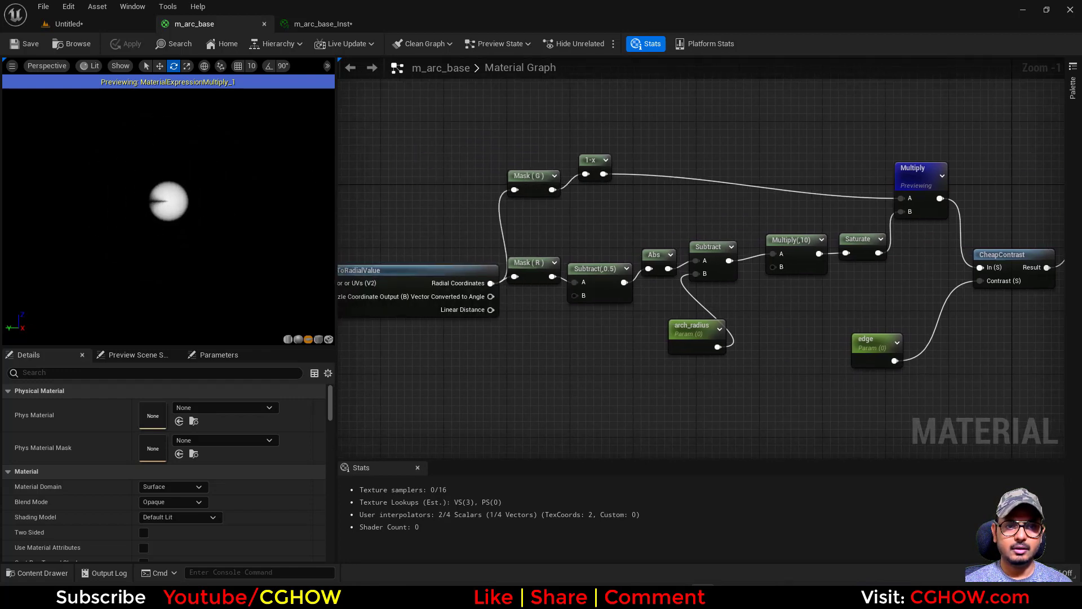
left_click(305, 25)
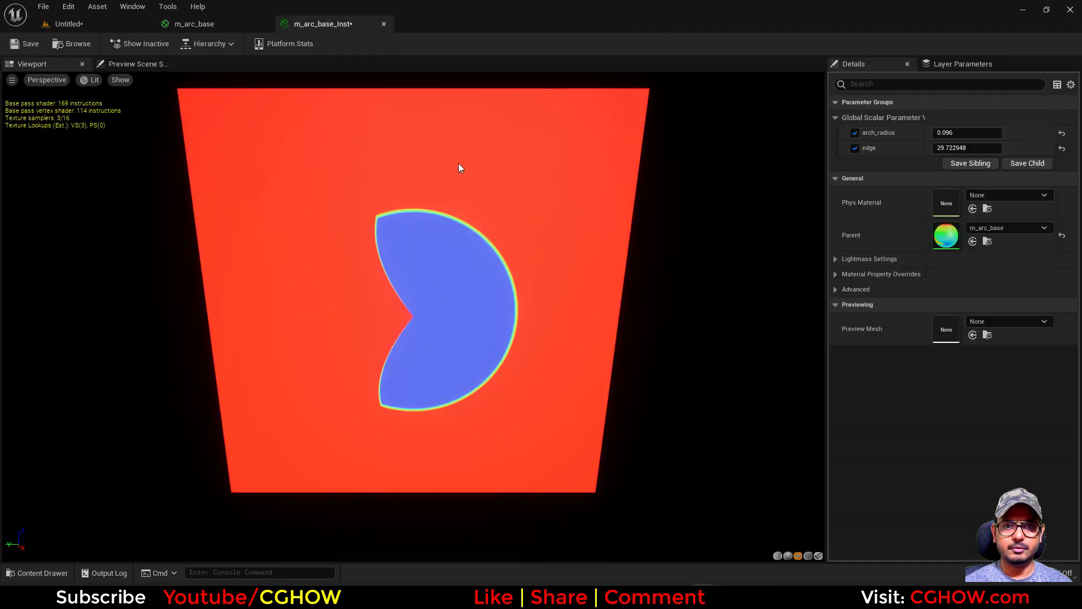
- Back in the m_arc_base graph, insert a Power node between 1-x and the A input of Multiply
left_click(191, 24)
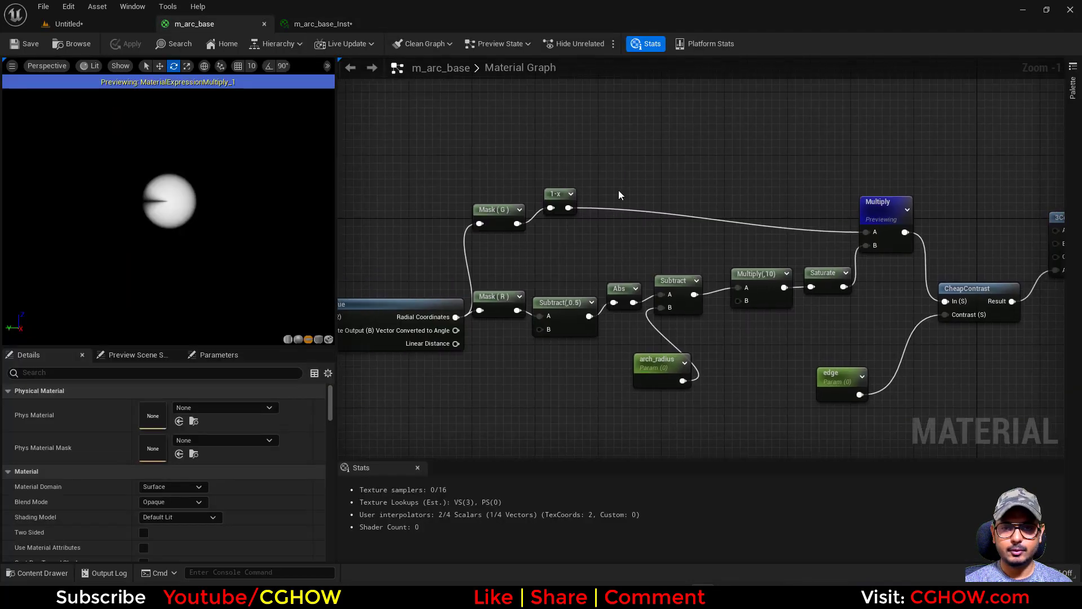
left_click(617, 191)
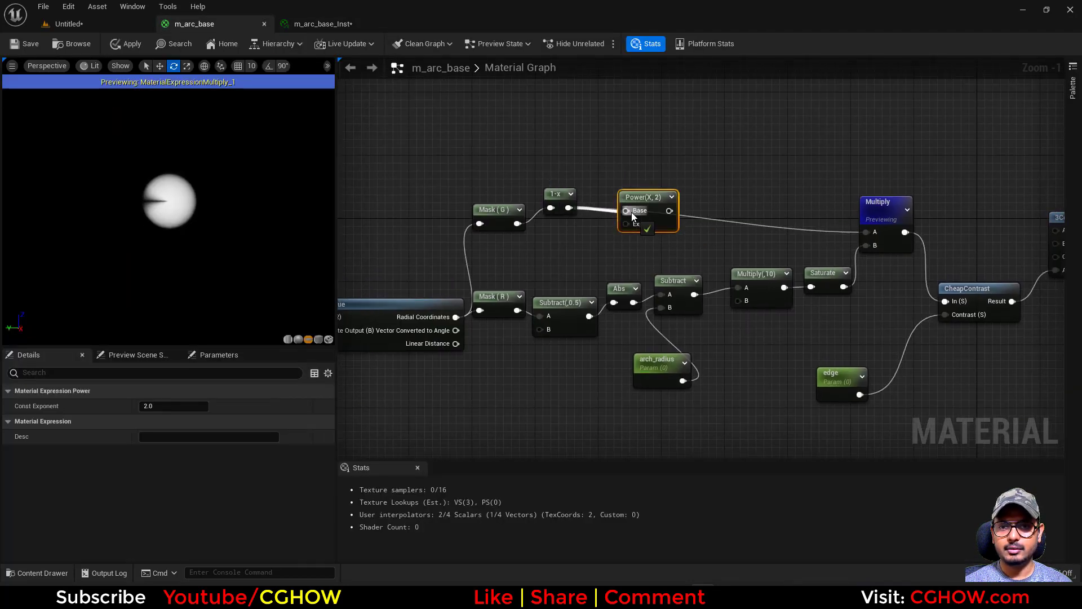
left_click_drag(631, 212, 871, 234)
- Add a scalar parameter named r, connect it to Power's Exp input, save the material and bring up m_arc_base_Inst
left_click(566, 237)
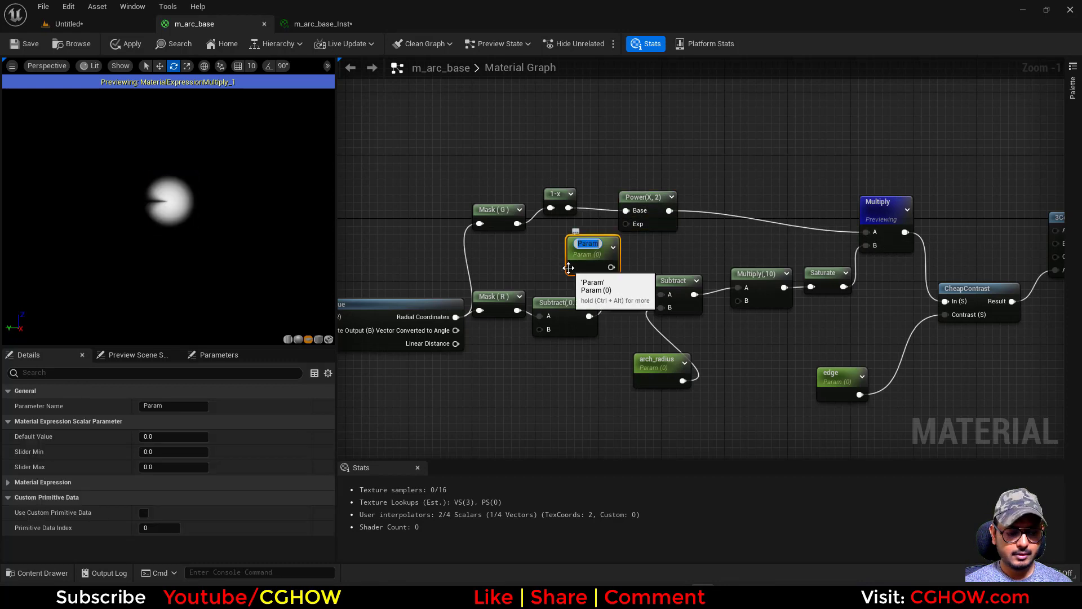
type("r")
left_click_drag(611, 267, 626, 224)
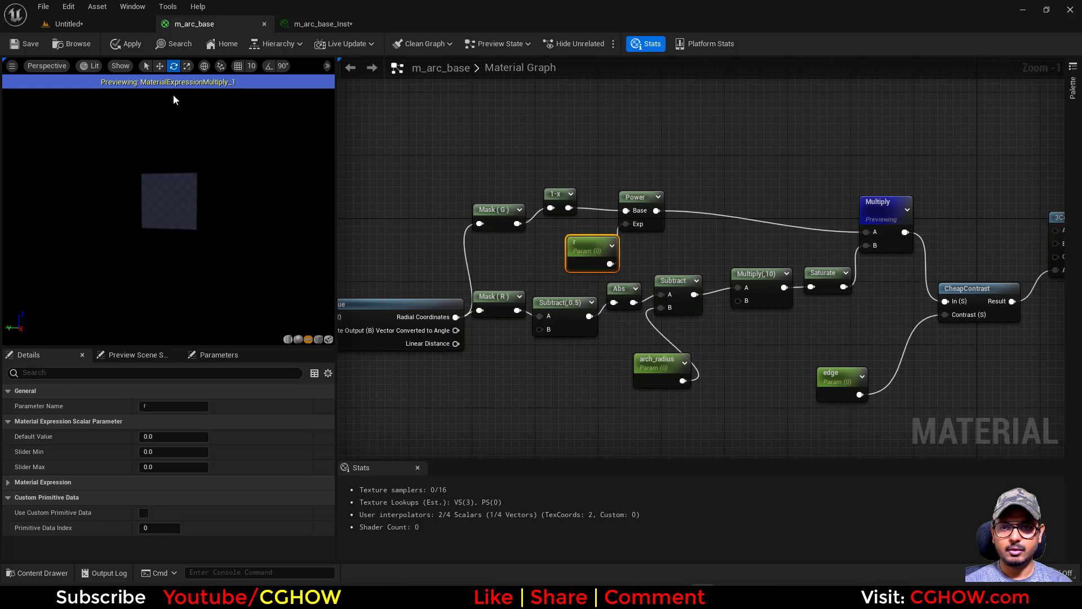
left_click(27, 46)
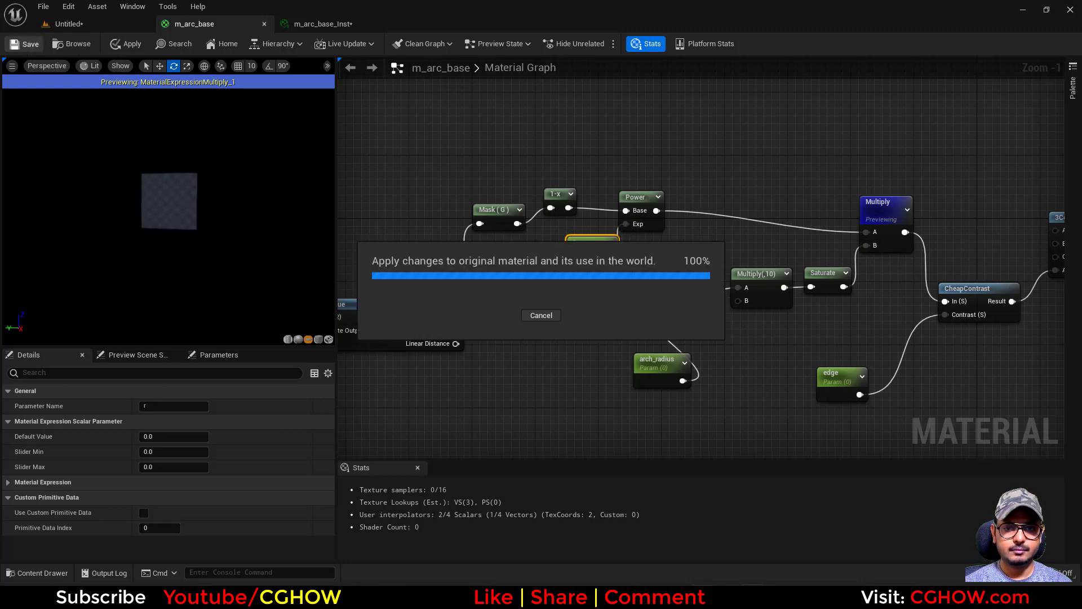
left_click(329, 17)
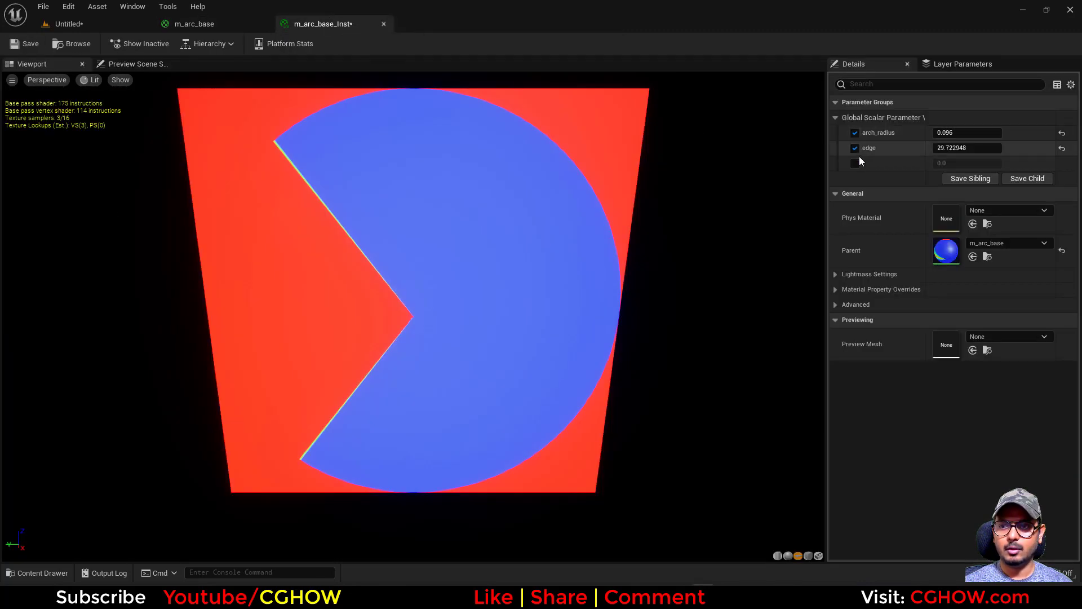
- Enable the r override in the material instance, lower it to about -5.87, and return to the m_arc_base graph
left_click_drag(983, 162, 965, 132)
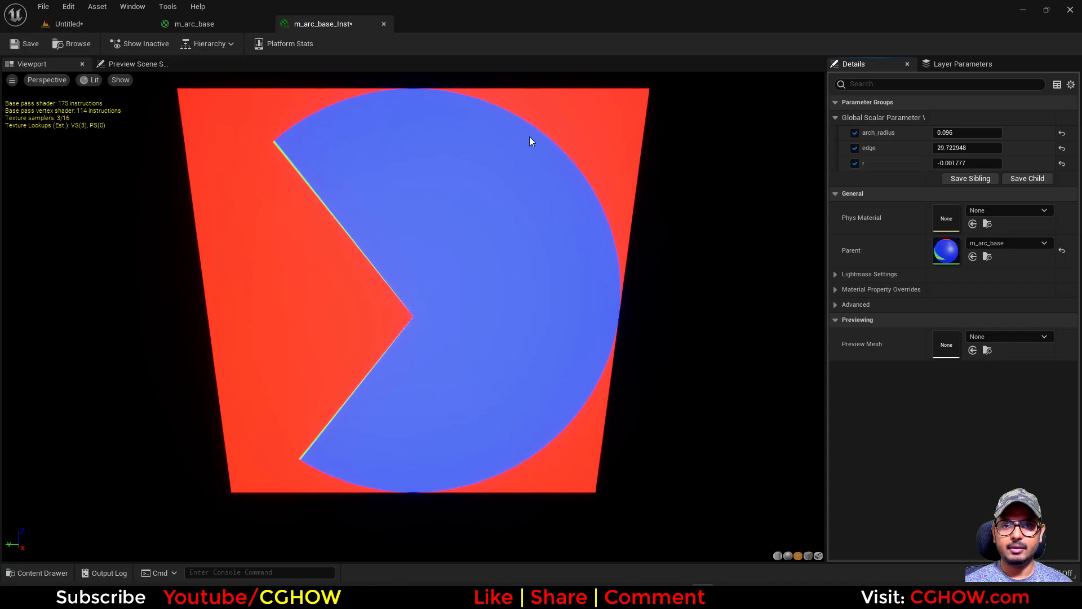
left_click_drag(967, 163, 956, 163)
left_click(203, 25)
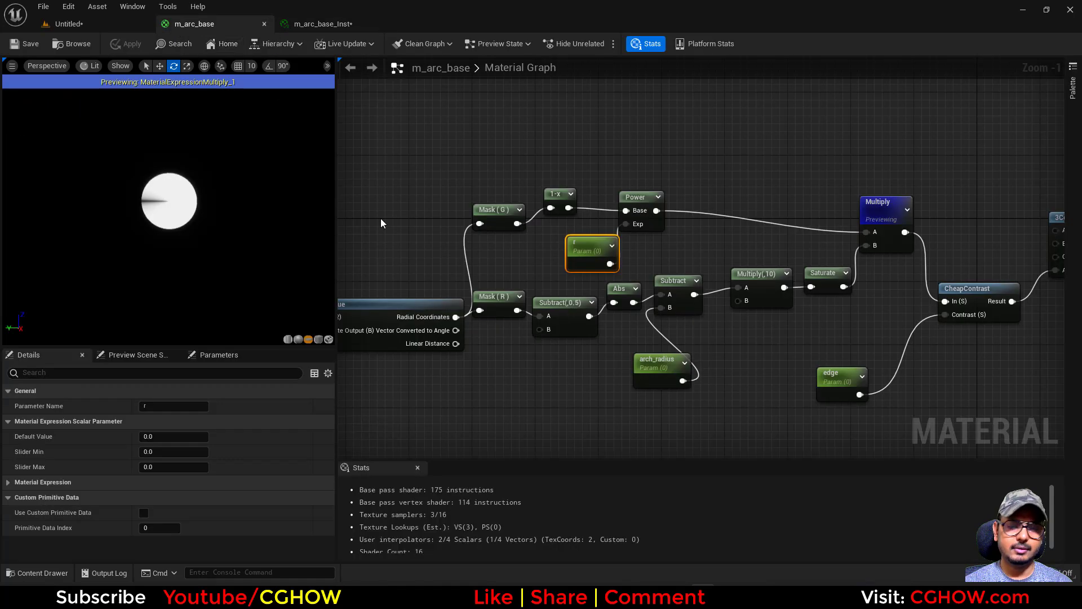
- Tidy the r node's position, duplicate the CheapContrast node, and connect Power's output to the copy's In input
mouse_move(688, 258)
right_mouse_down()
mouse_move(600, 240)
mouse_move(685, 239)
right_mouse_up()
left_click_drag(510, 222, 479, 221)
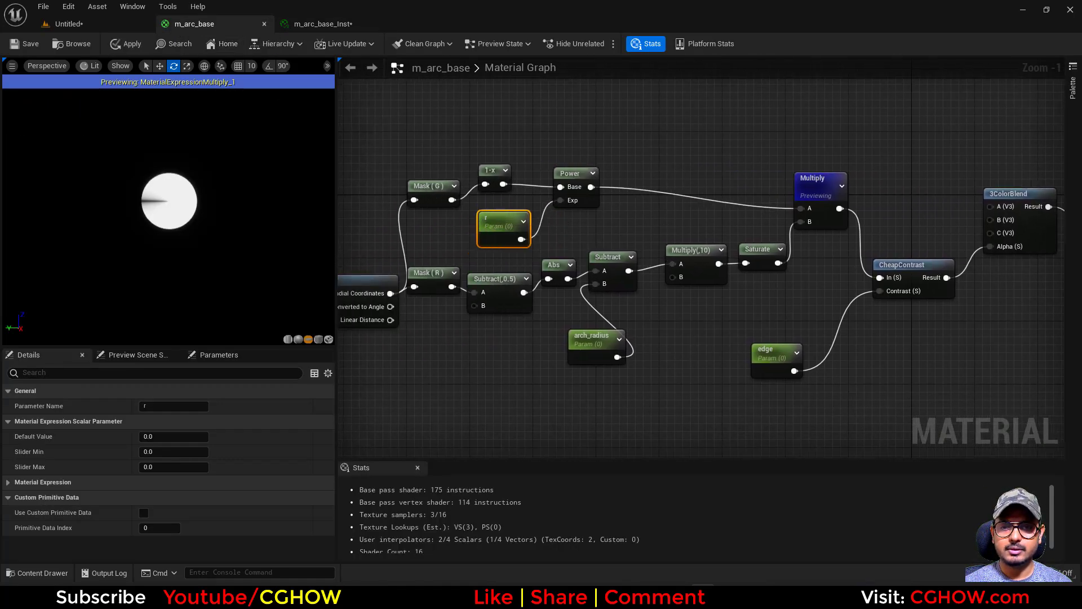
right_click_drag(810, 303, 719, 316)
left_click(840, 306)
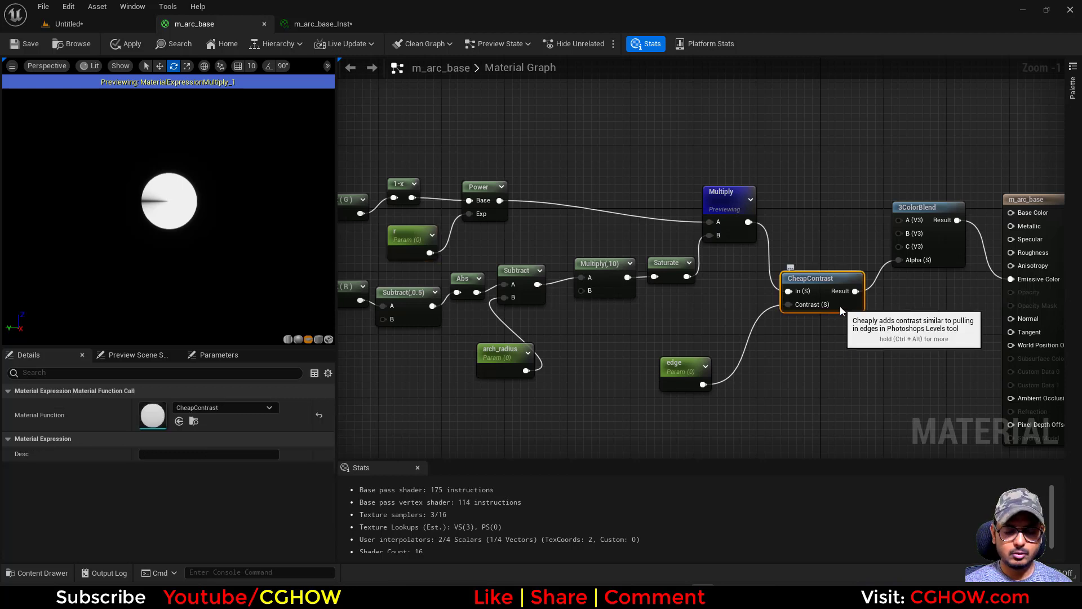
key("ctrl+c")
key("ctrl+v")
left_click_drag(499, 201, 599, 165)
- Connect the edge parameter to the new CheapContrast's Contrast input and delete the Multiply node between Power and the original CheapContrast
left_click(702, 376)
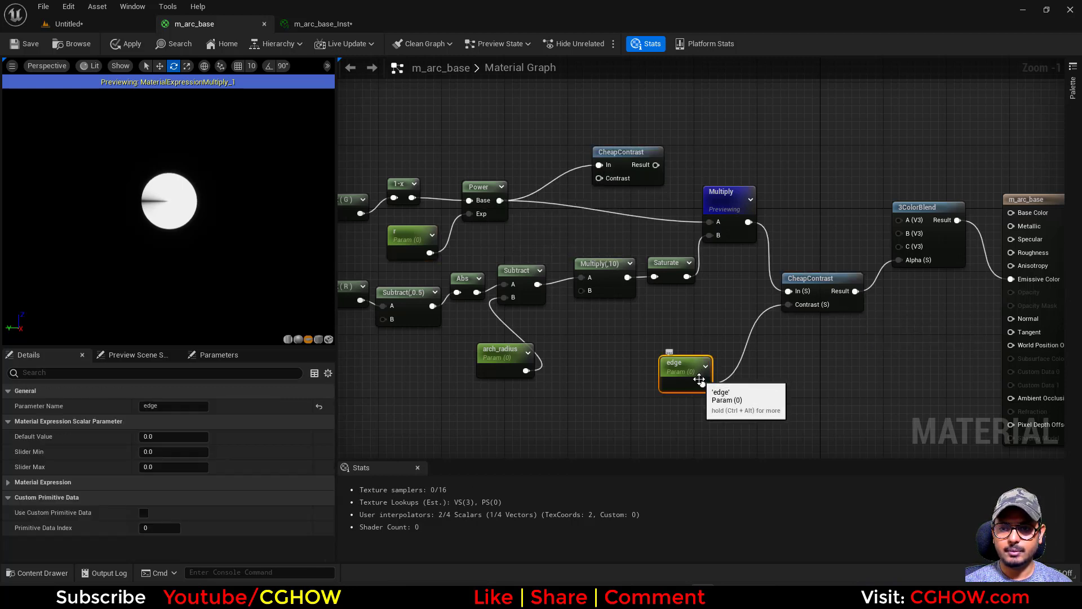
left_click_drag(703, 384, 600, 179)
left_click_drag(705, 251, 615, 198)
key("Delete")
- Preview the new CheapContrast node and set the edge parameter's default value to 1
right_click_drag(647, 176, 618, 176)
left_click(617, 175)
key("space")
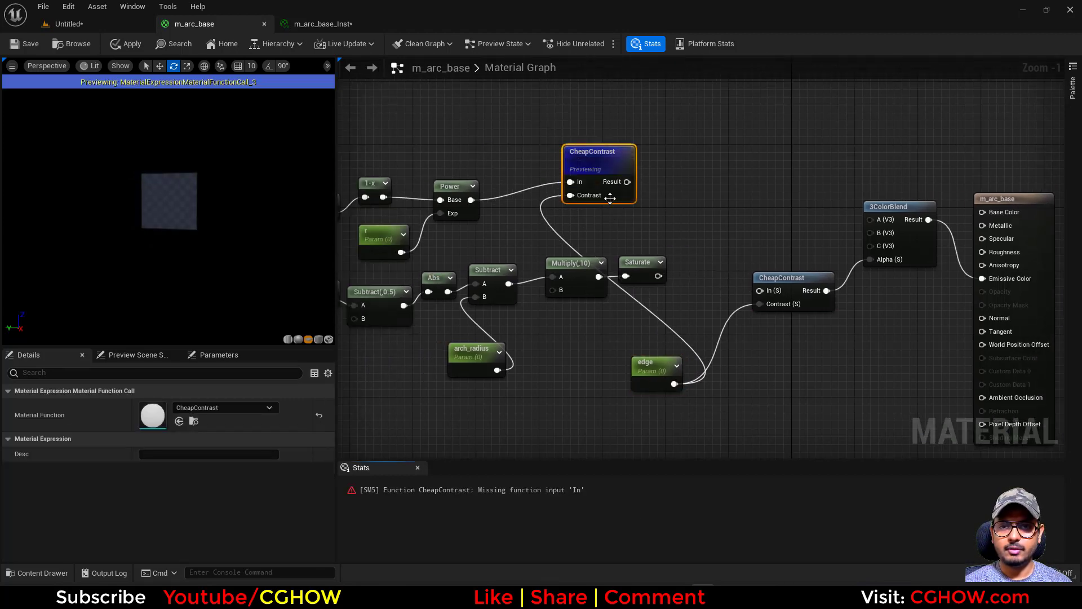
right_click_drag(590, 236, 675, 232)
left_click(717, 368)
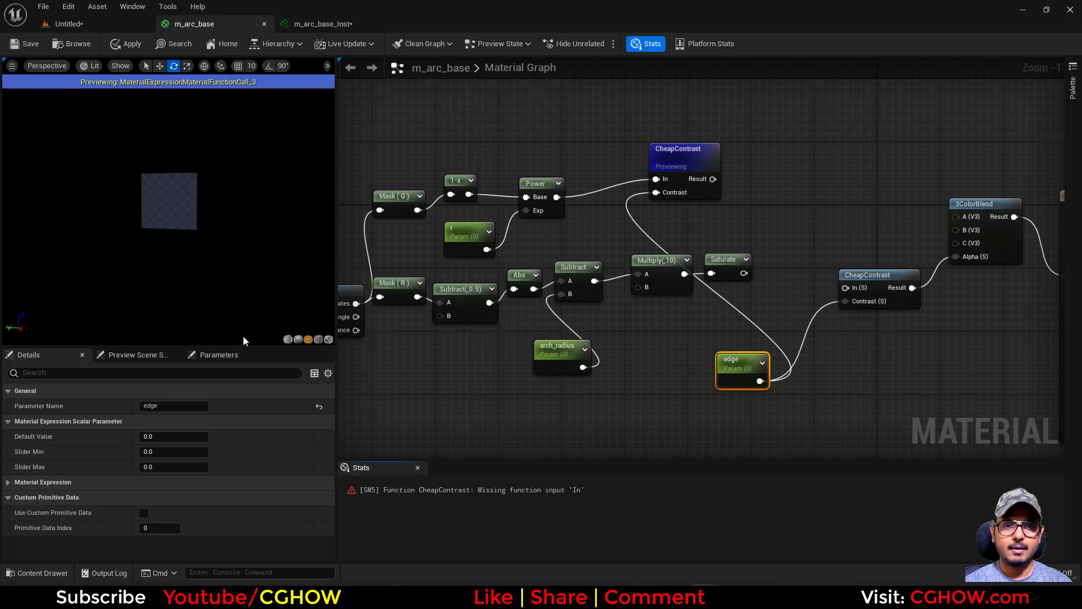
left_click(153, 436)
type("1")
key("Return")
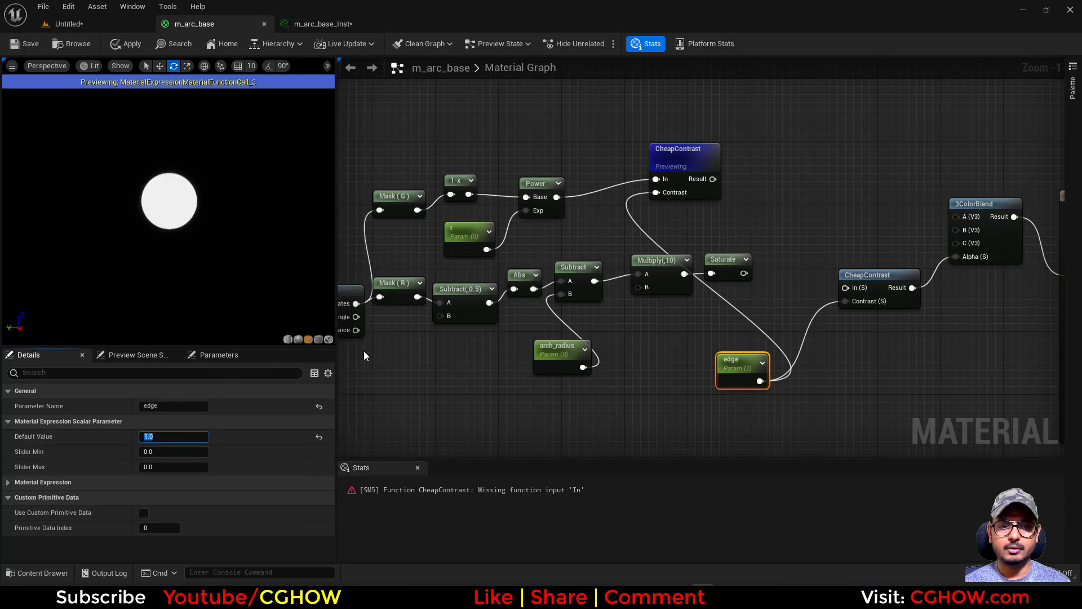
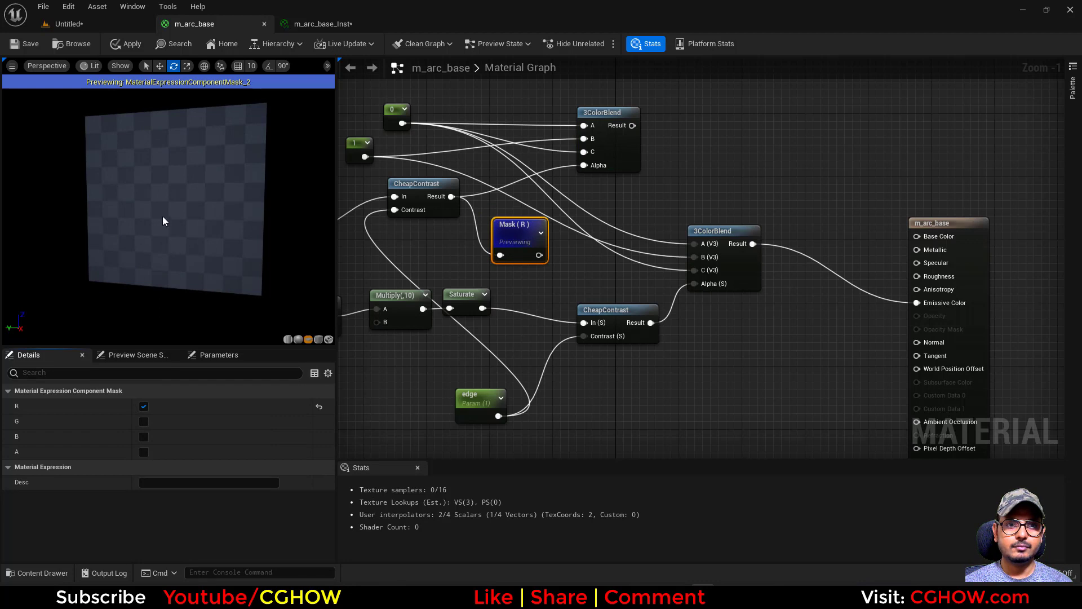
- Move the Mask (R) node into the clear area above the 3ColorBlend that feeds Emissive Color
left_click_drag(515, 228, 718, 171)
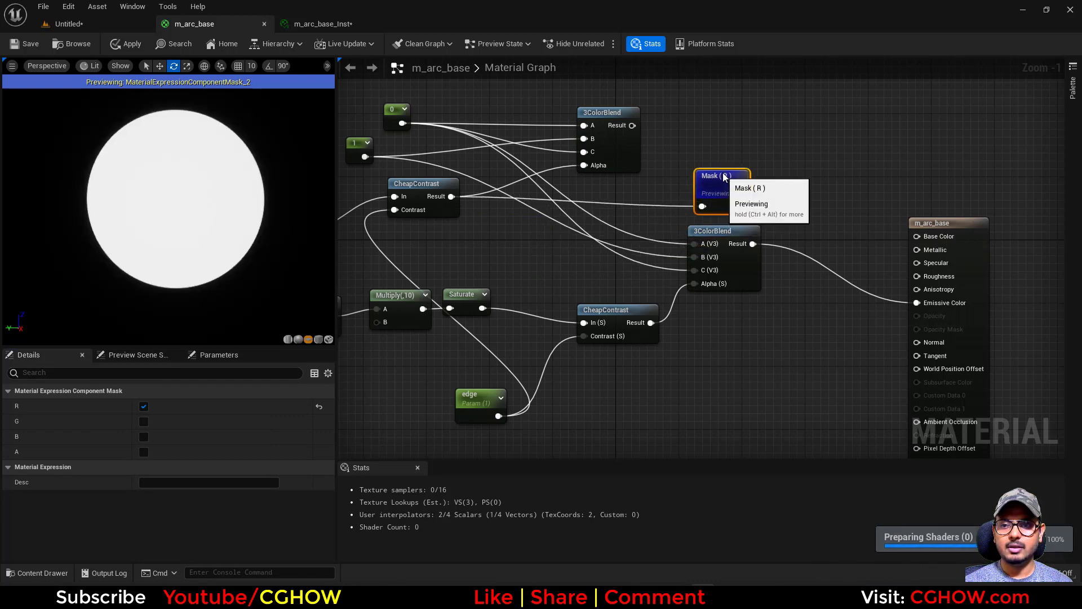
right_click_drag(718, 170, 567, 221)
left_click_drag(567, 221, 606, 173)
right_click_drag(591, 230, 560, 225)
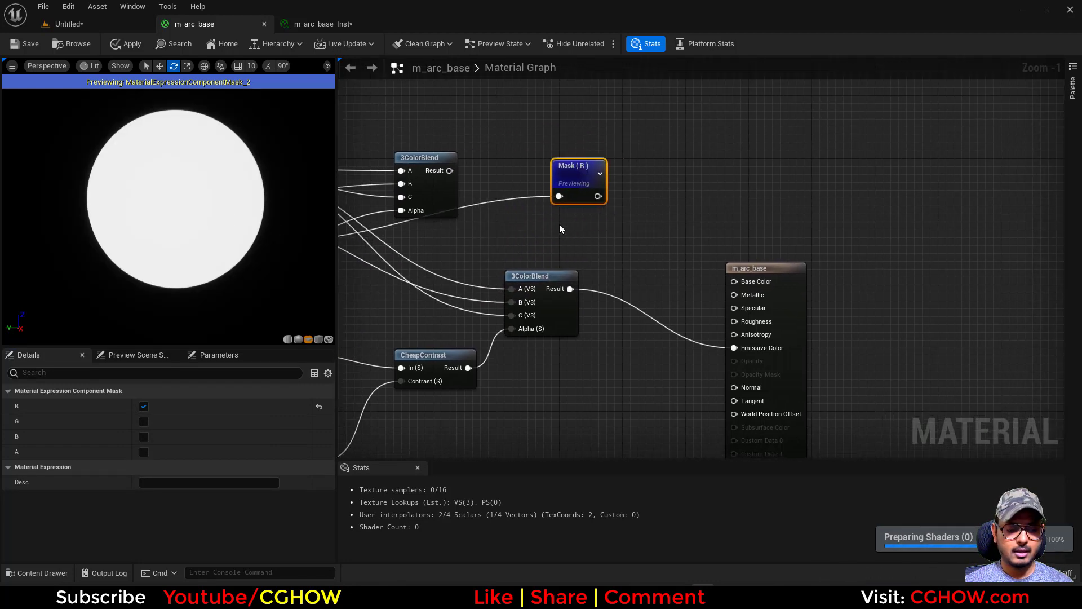
left_click_drag(580, 203, 573, 180)
left_click(590, 211)
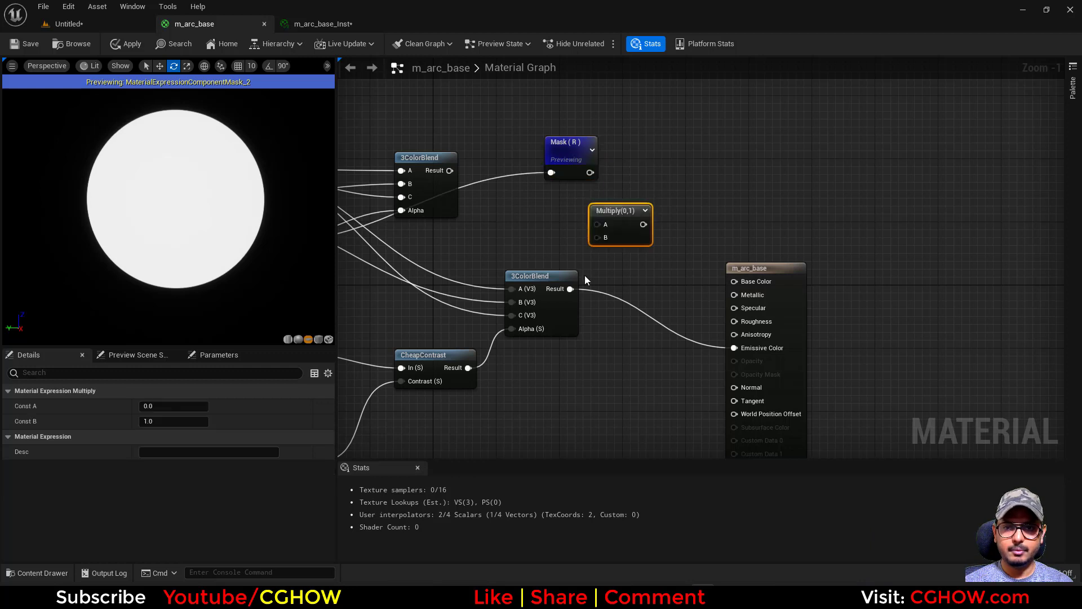
left_click_drag(581, 284, 597, 237)
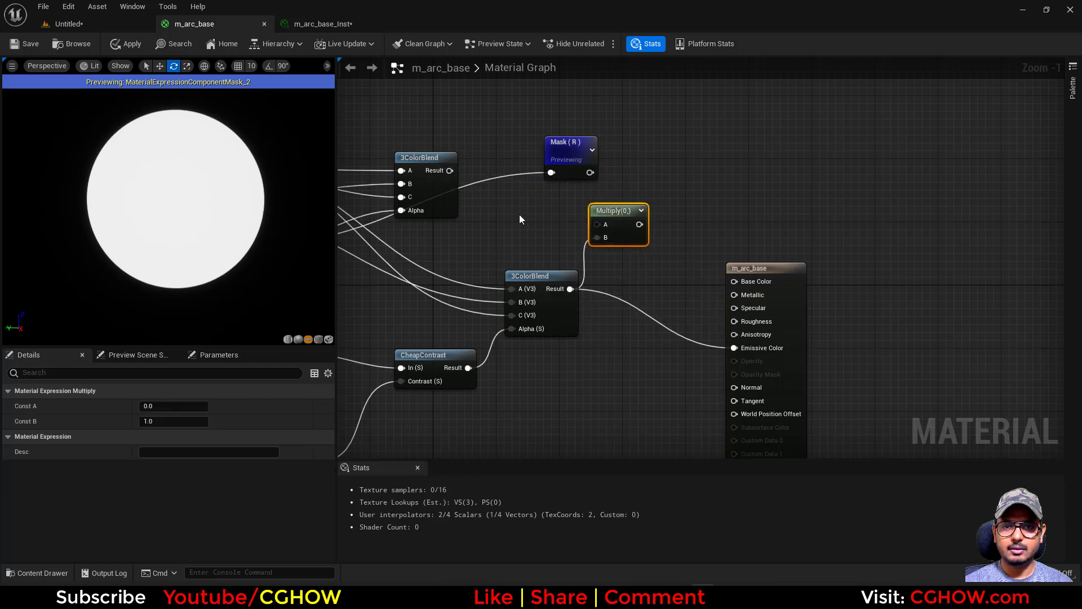
key("Delete")
- Place an Add node, feeding the circle's 3ColorBlend result into A and the sector's 3ColorBlend result into B
left_click(588, 211)
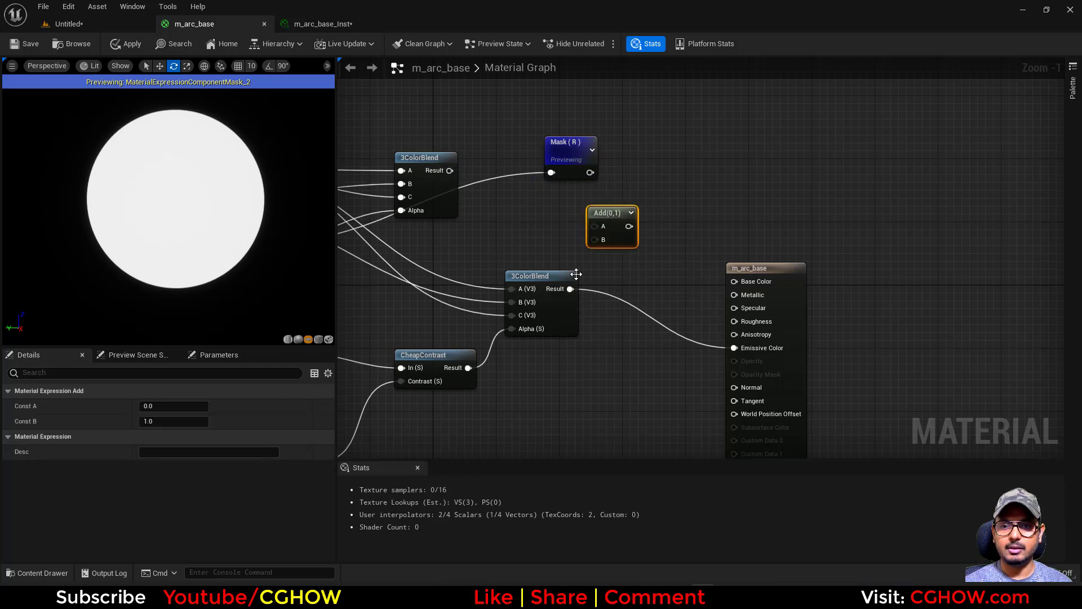
left_click_drag(570, 289, 595, 239)
left_click_drag(450, 170, 499, 189)
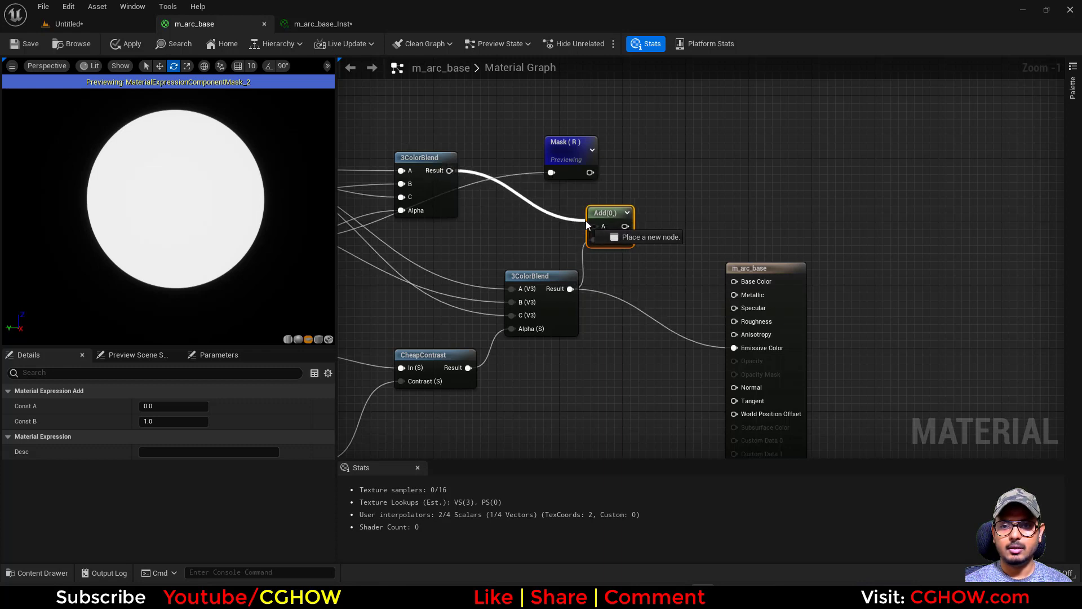
left_click_drag(595, 217, 595, 225)
- Multiply Mask (R) by the Add result, connect the product to Emissive Color, and stop previewing Mask (R)
left_click_drag(571, 154, 688, 162)
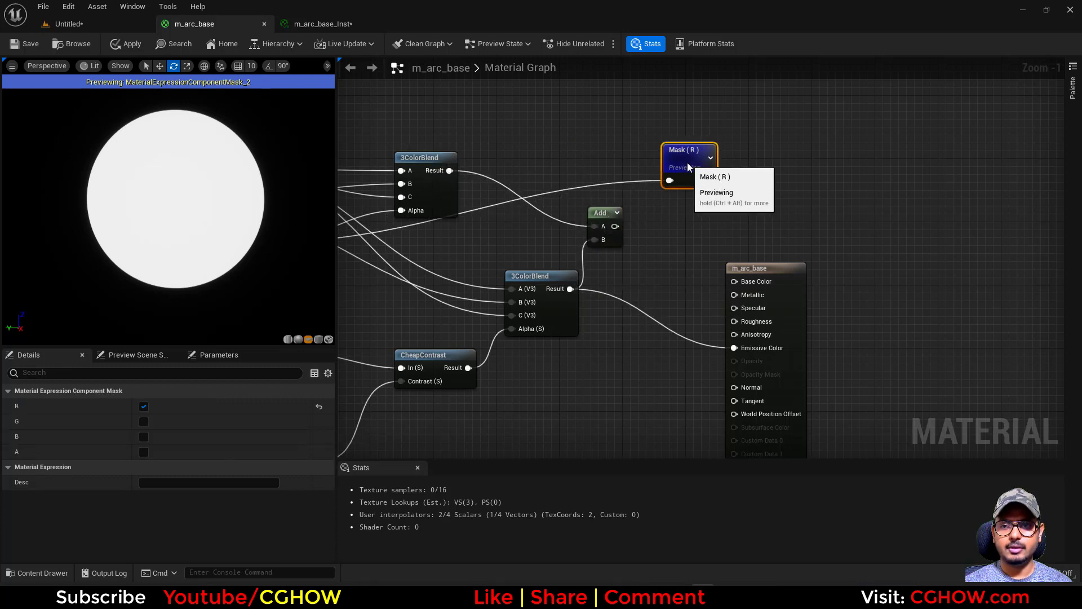
left_click(648, 207)
key("m")
left_click(639, 205)
left_click_drag(613, 220, 646, 238)
left_click_drag(696, 168, 739, 345)
key("space")
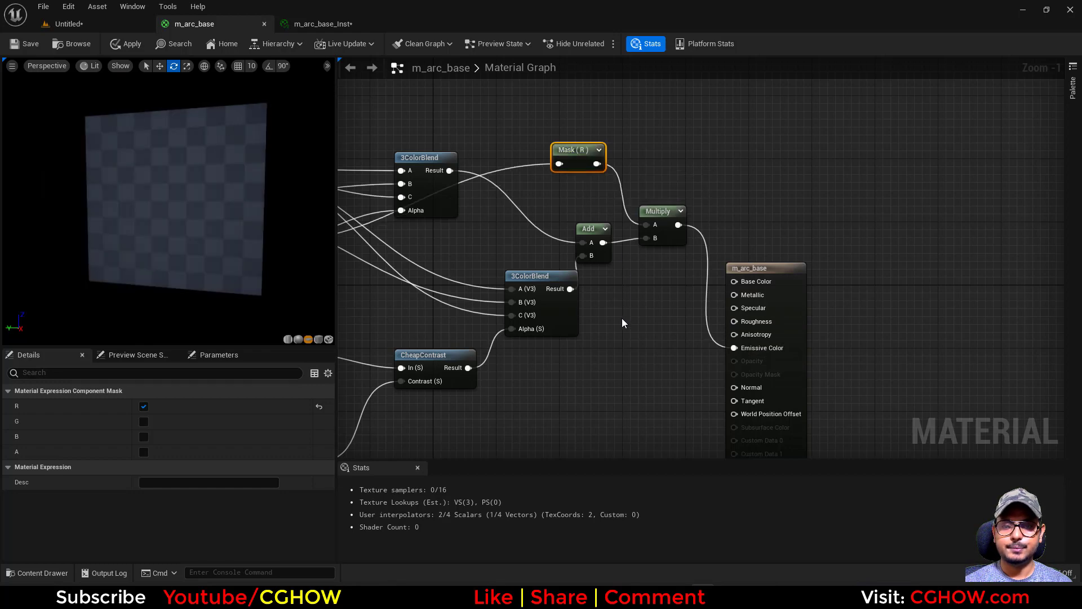
- Rename the edge scalar parameter as edge1
right_click_drag(621, 318, 786, 265)
scroll(788, 270, "down", 2)
right_click_drag(575, 292, 574, 253)
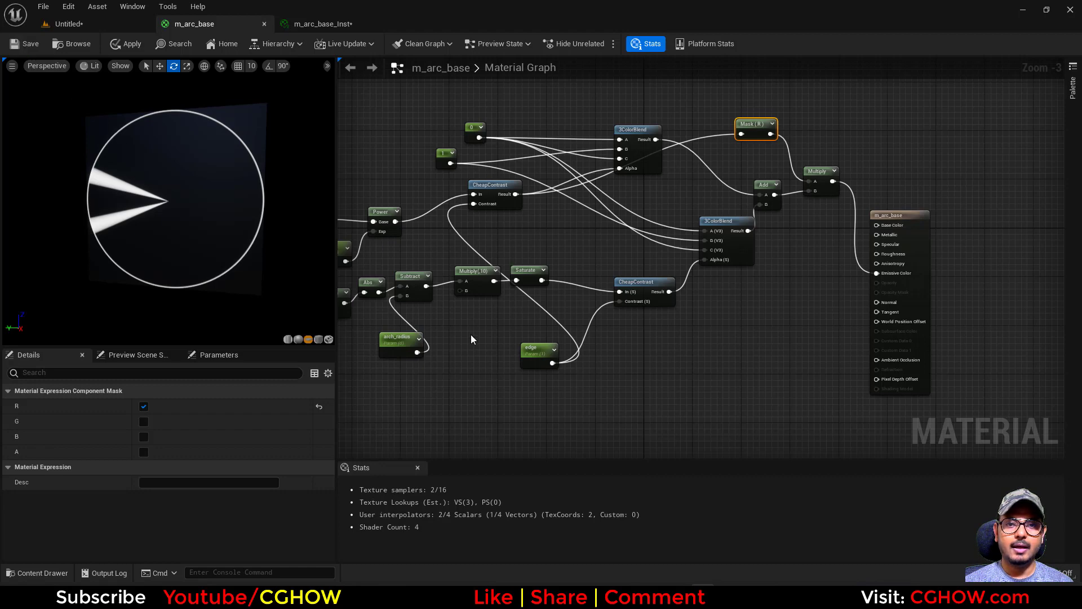
scroll(471, 336, "up", 2)
right_click_drag(471, 335, 589, 348)
scroll(550, 307, "up", 1)
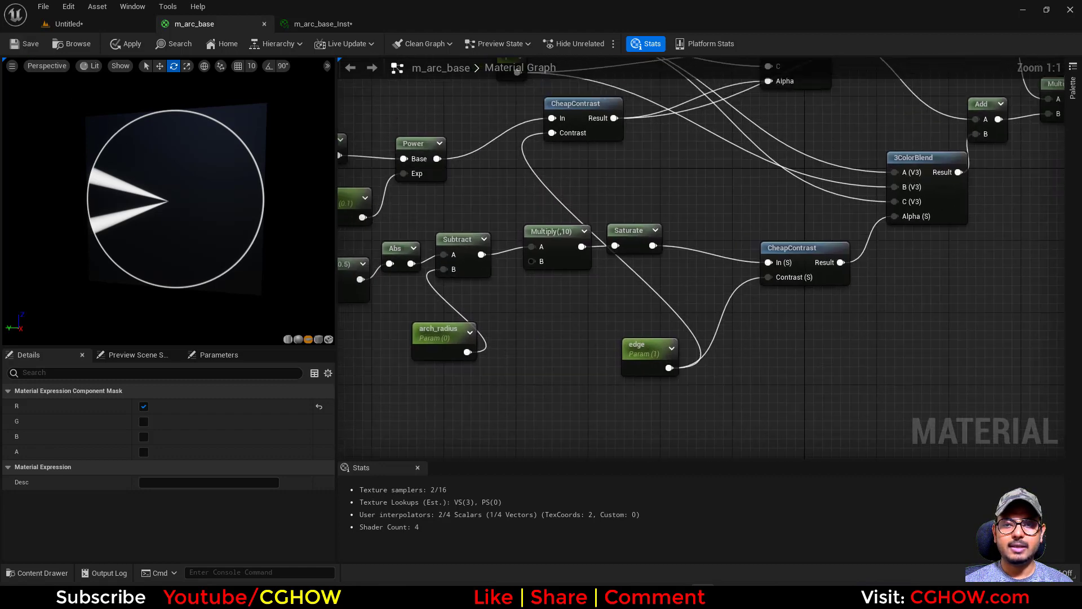
left_click(637, 354)
type("1")
key("Return")
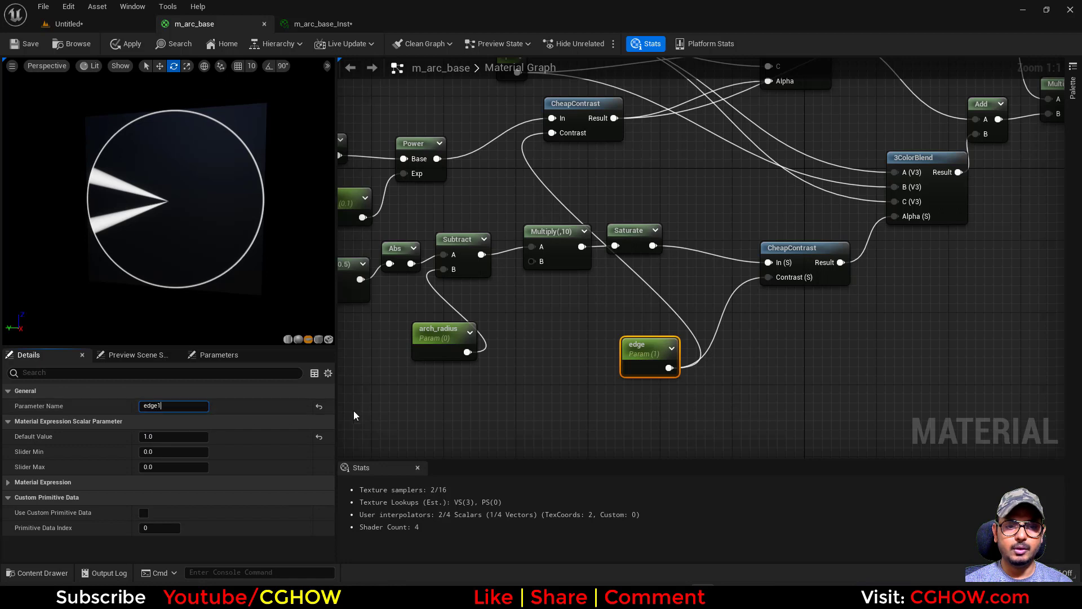
- Duplicate edge1, connect the copy to the Contrast input of the CheapContrast after Power, and rename it edge2
left_click(605, 375)
left_click(623, 361)
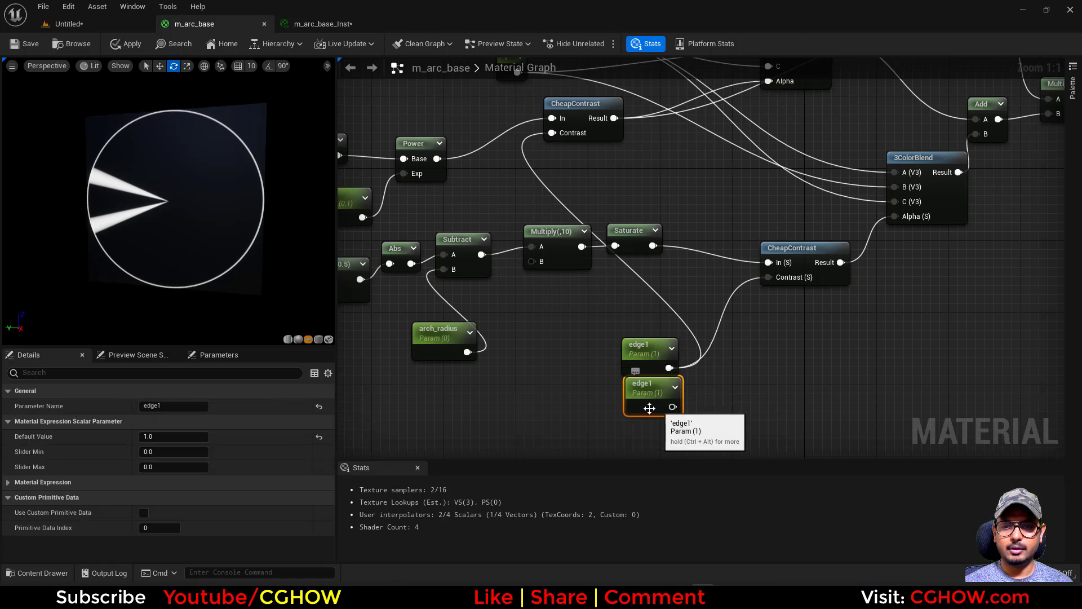
key("ctrl+d")
left_click_drag(513, 237, 553, 133)
left_click_drag(485, 194, 493, 195)
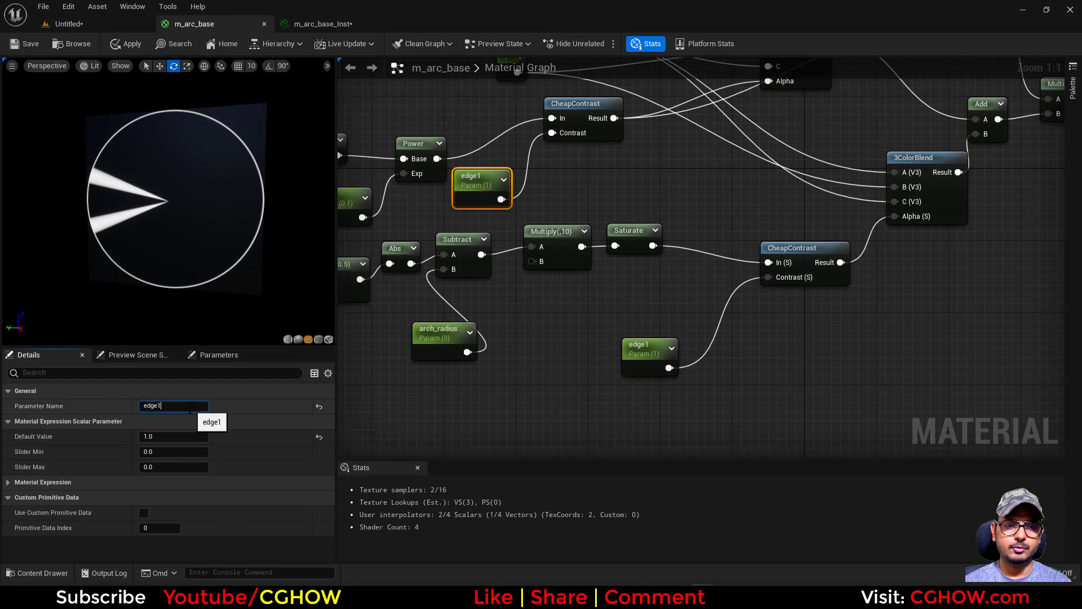
type("2")
key("Return")
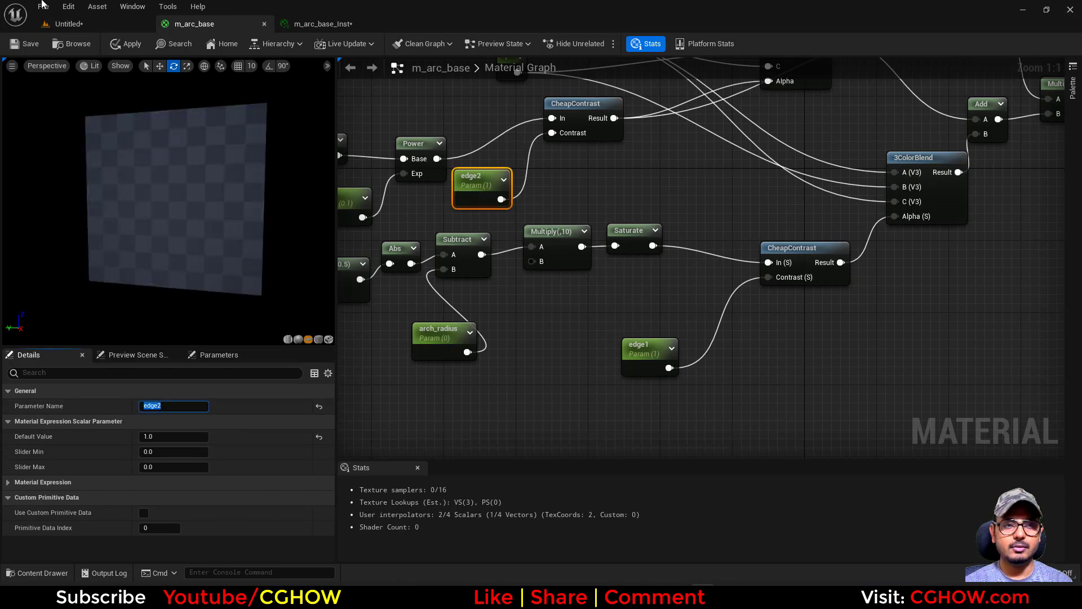
- Save m_arc_base, bring up m_arc_base_Inst, and enable its edge2 override
left_click(19, 41)
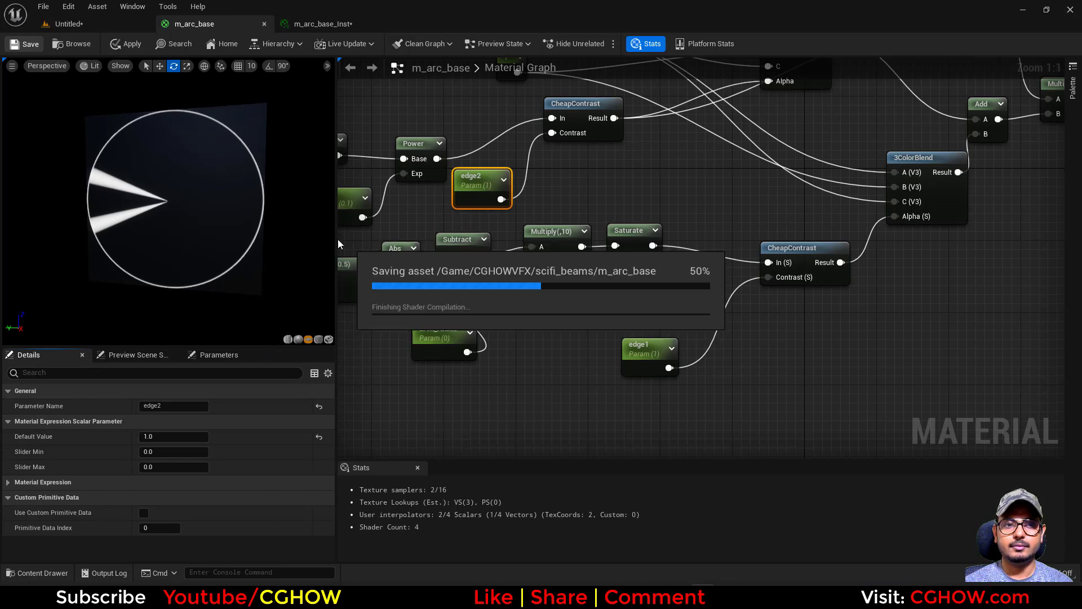
left_click(336, 24)
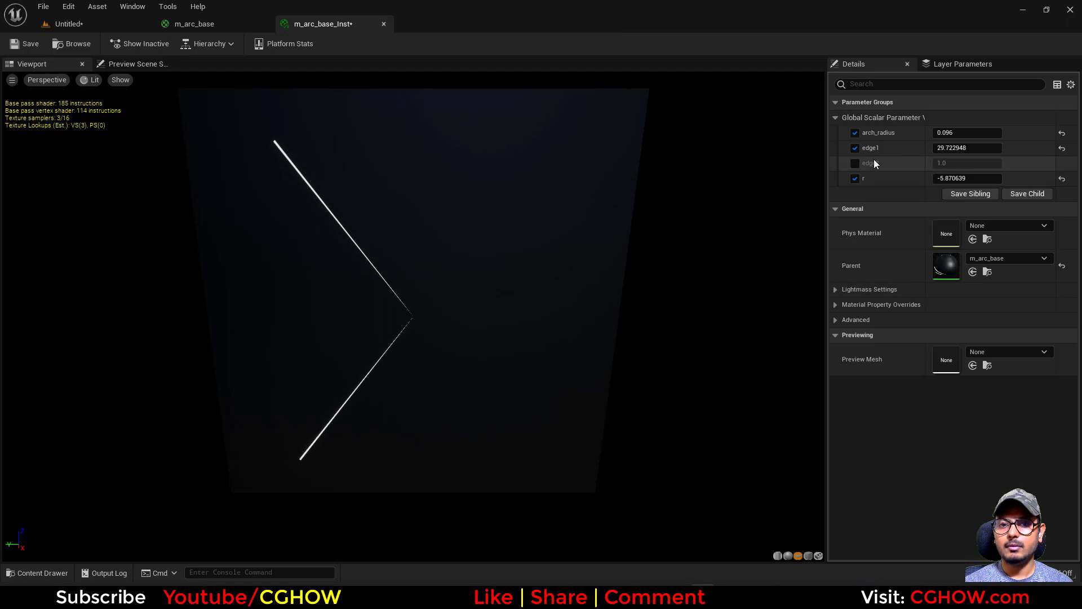
left_click(855, 163)
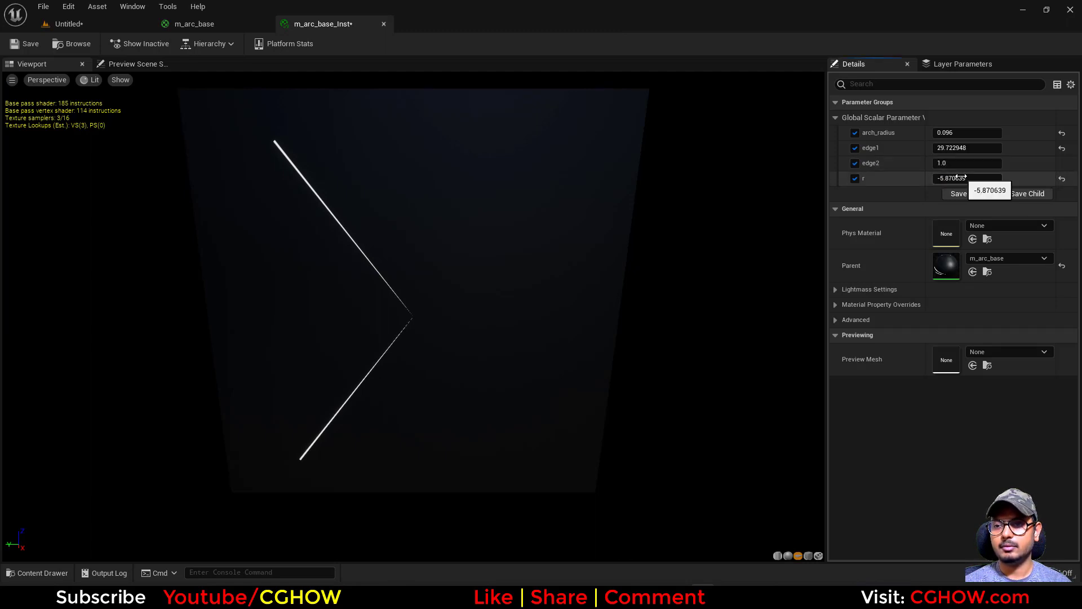
- In the instance, set edge1 to 1, adjust edge2 to about 1.04, and reset r to its default
left_click(961, 148)
type("1")
key("Return")
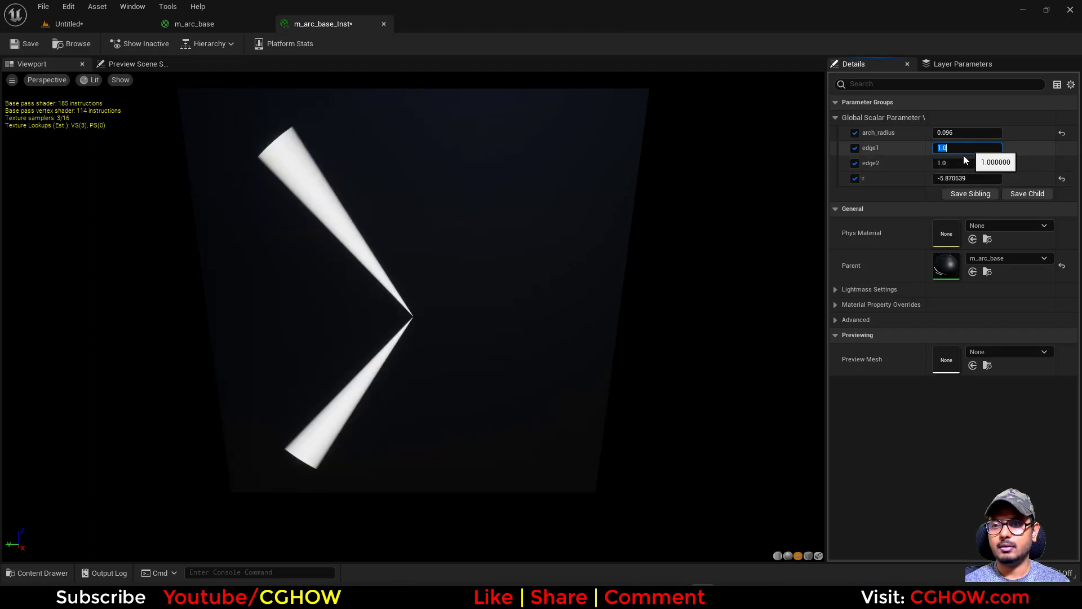
left_click_drag(967, 163, 1002, 163)
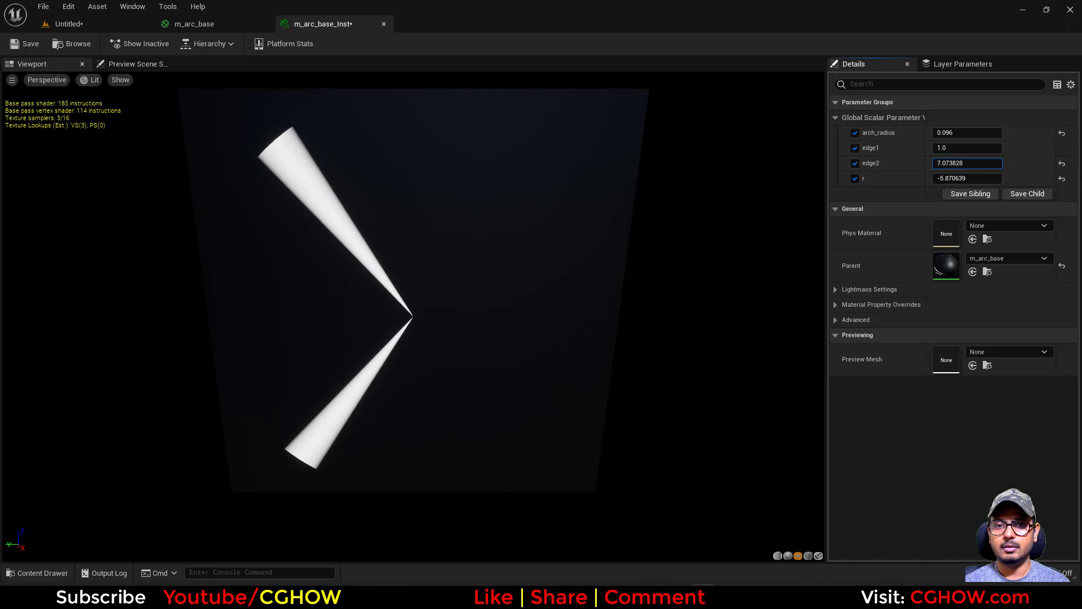
left_click(1062, 178)
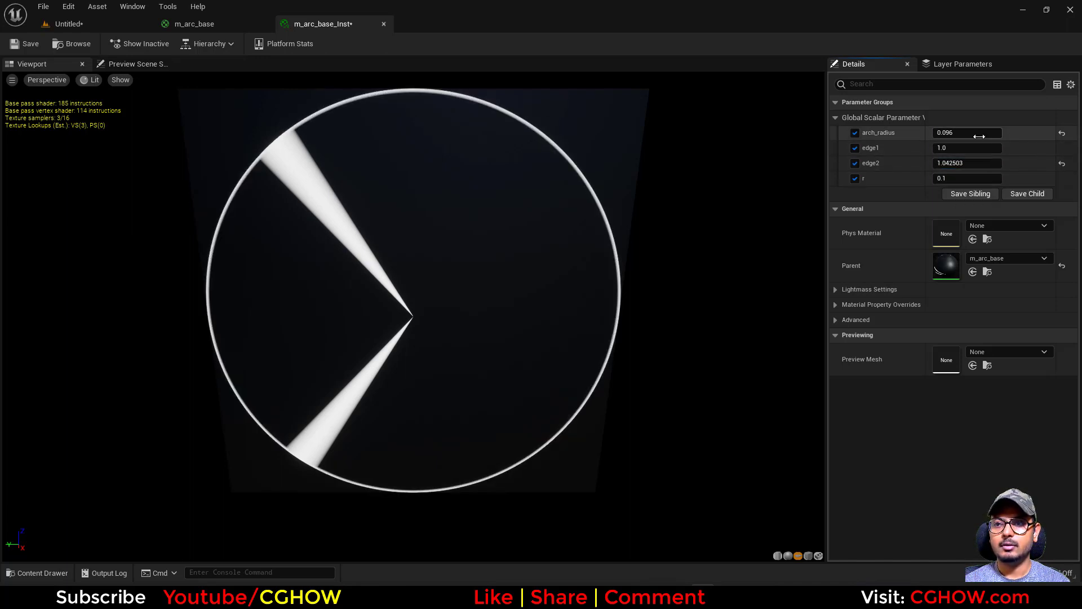
- Adjust the instance's arch_radius to 0.112, edge1 to about 14.42, and edge2 to about 0.97
left_click_drag(979, 137, 1001, 149)
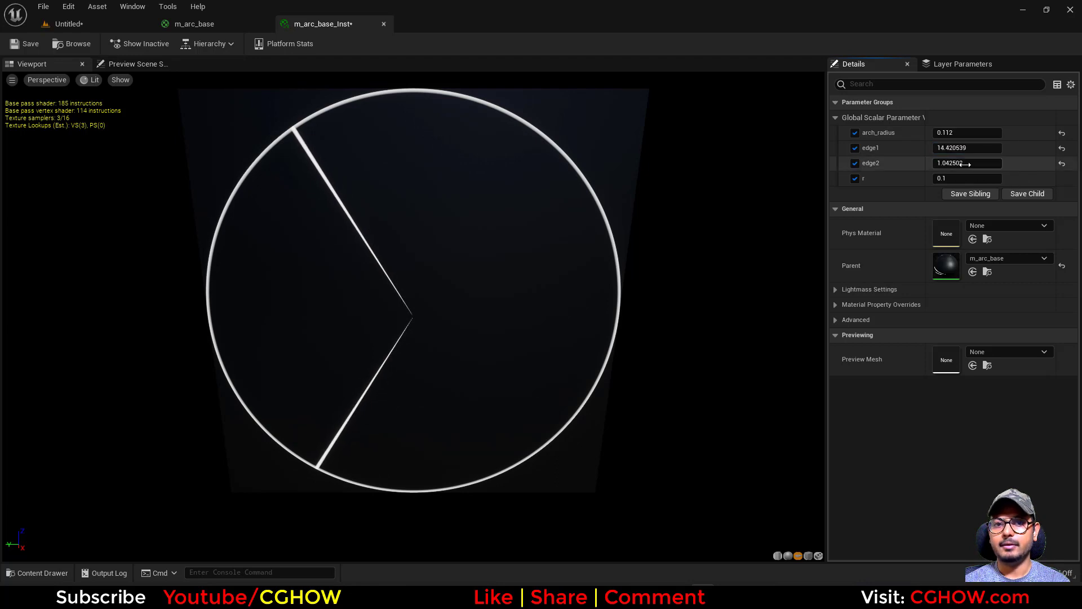
mouse_move(966, 164)
left_mouse_down()
mouse_move(953, 163)
mouse_move(952, 178)
mouse_move(973, 178)
mouse_move(952, 178)
left_mouse_up()
- In the m_arc_base graph, delete the r parameter, set Power's constant exponent to 0.1, and move Power closer to 1-x
left_click(201, 22)
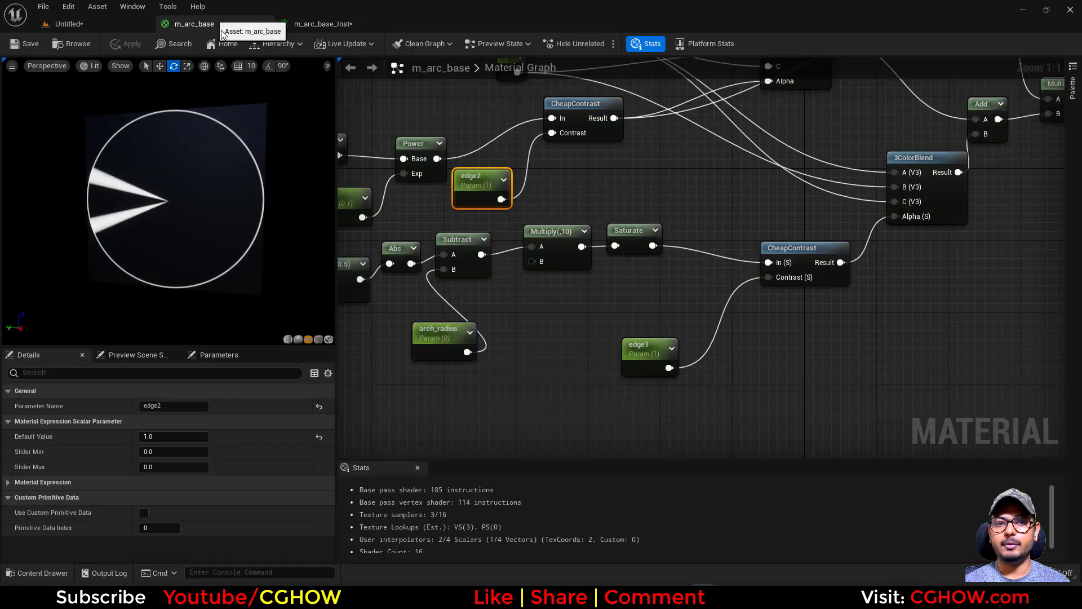
right_click_drag(348, 202, 475, 246)
left_click(475, 248)
key("Delete")
left_click(550, 217)
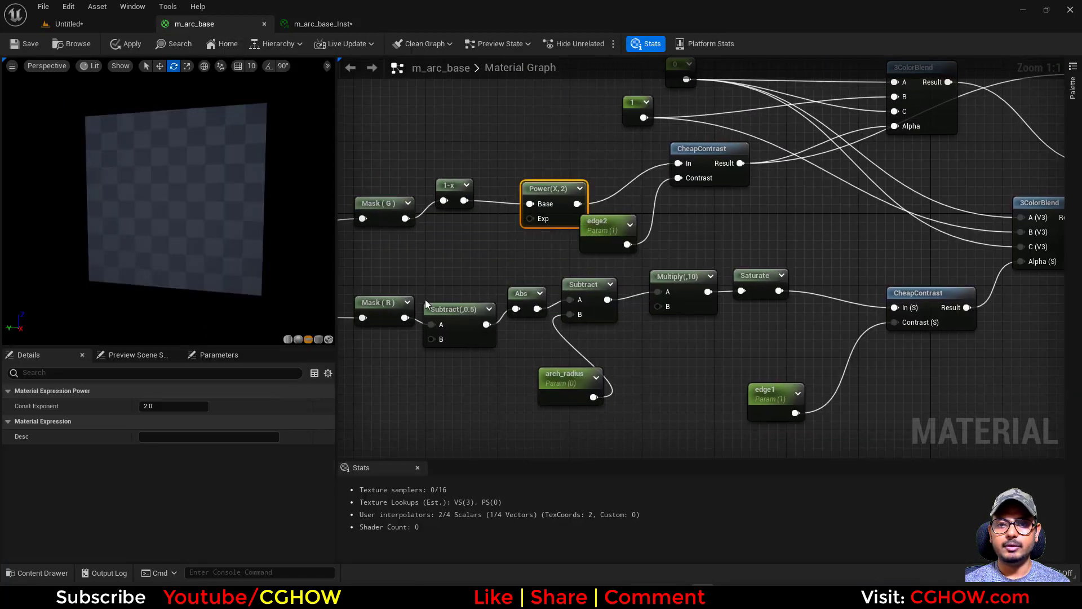
left_click(169, 405)
type("0.1")
key("Return")
left_click_drag(563, 218, 533, 205)
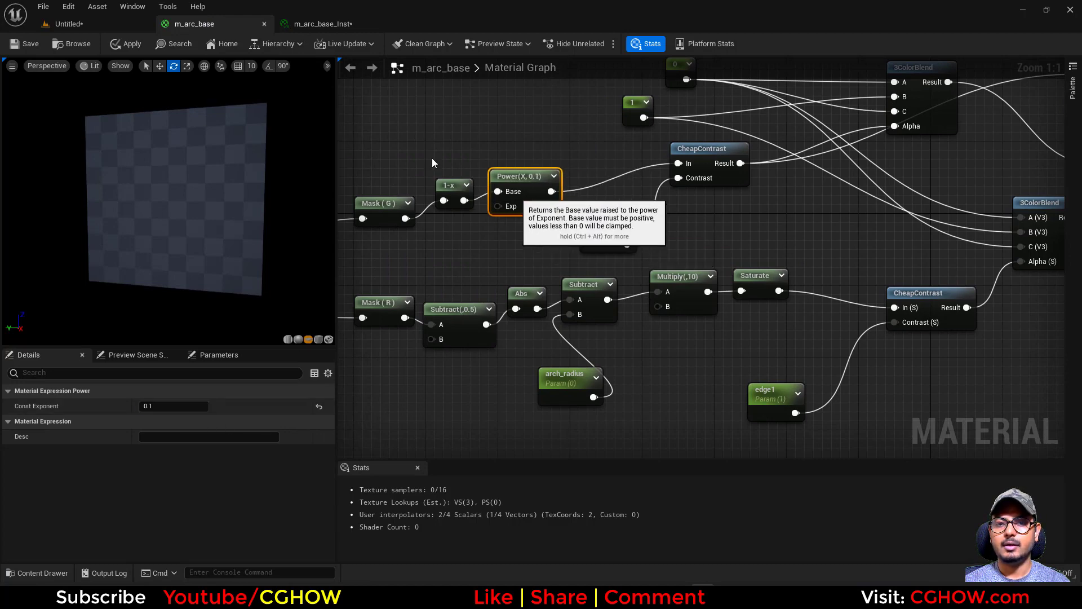
- Check the outlined arc shape in m_arc_base_Inst and return to the m_arc_base graph's edge1 and CheapContrast area
left_click(291, 21)
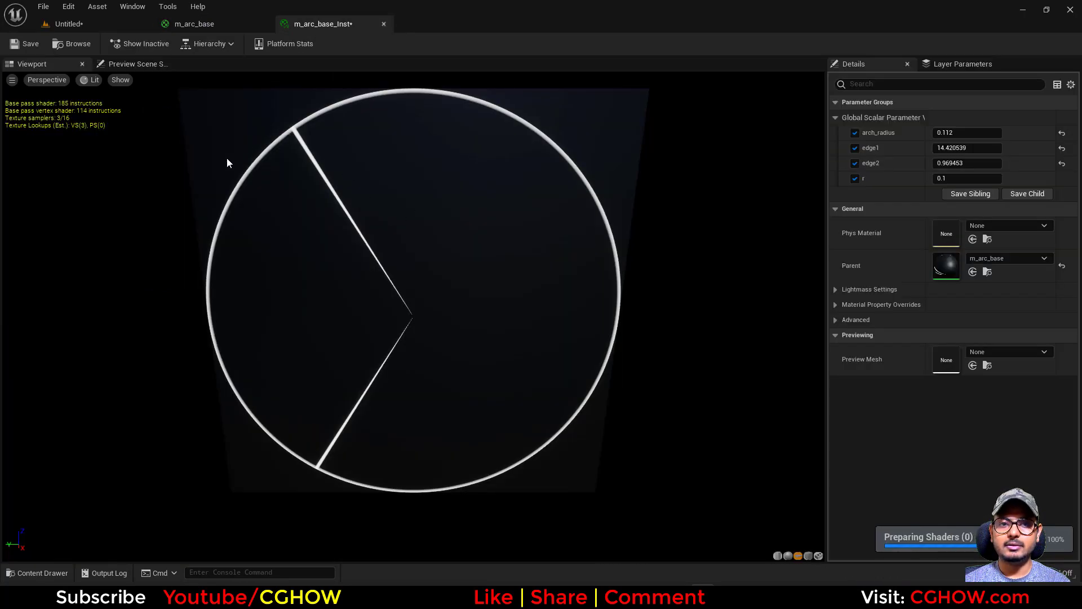
left_click(228, 22)
right_click_drag(712, 236, 612, 159)
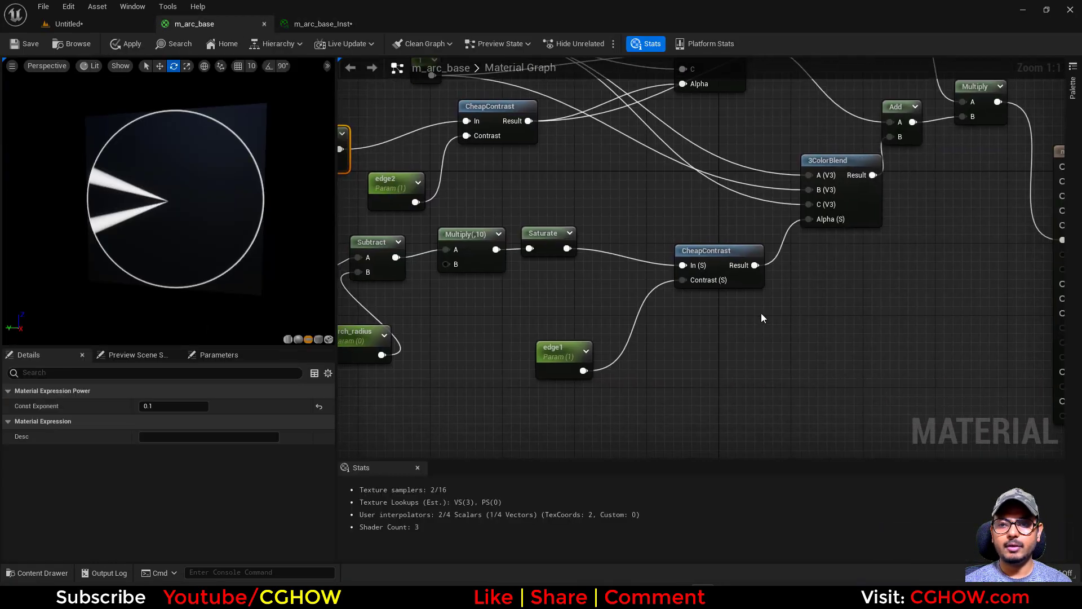
- Duplicate the lower 3ColorBlend node, feed the edge1 CheapContrast result into the copy's Alpha, and preview the copy
right_click_drag(761, 319, 637, 345)
left_click(730, 231)
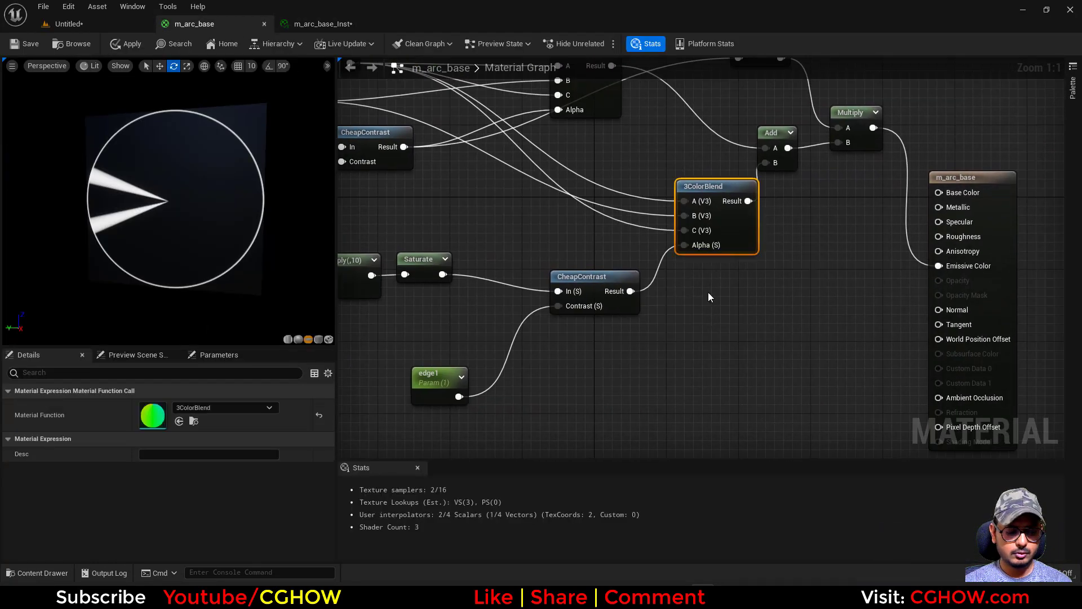
key("ctrl+d")
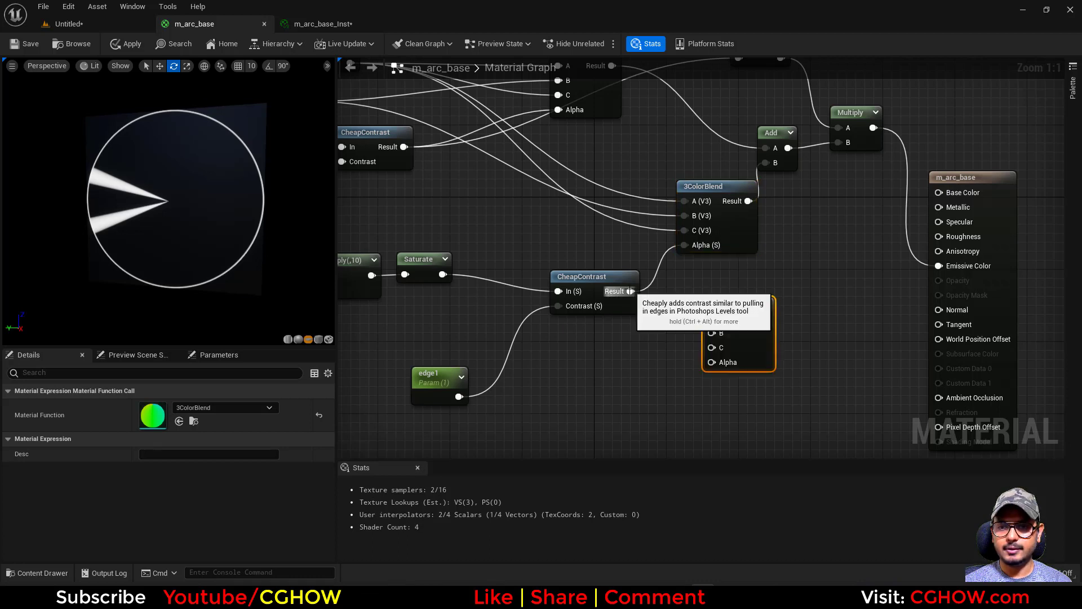
left_click_drag(631, 291, 711, 362)
key("space")
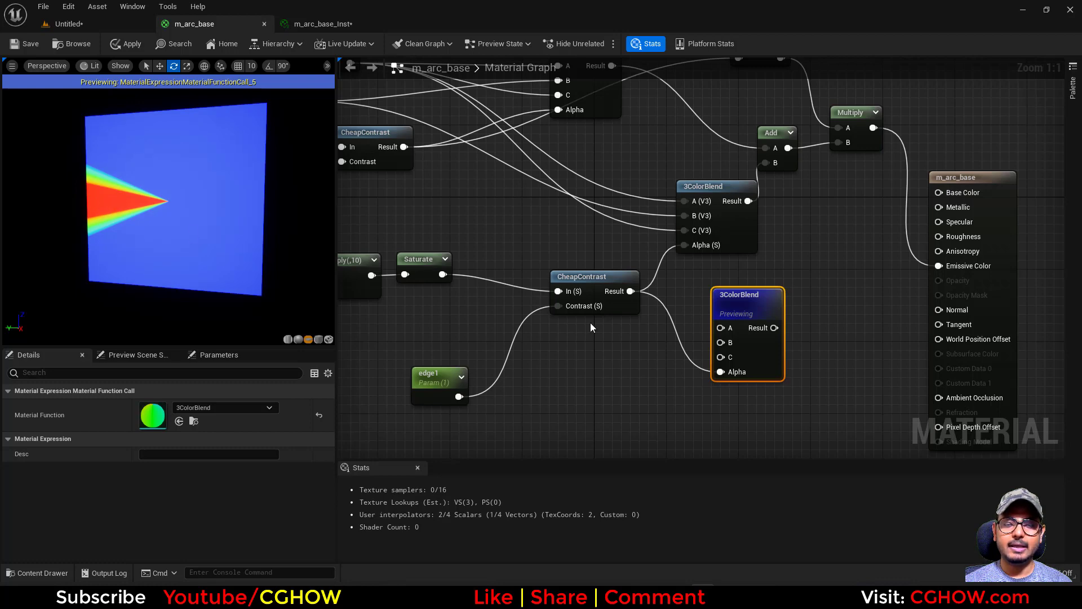
- Wire a constant 1 into the new 3ColorBlend's A and a constant 0 into its B and C
right_click_drag(618, 342, 651, 369)
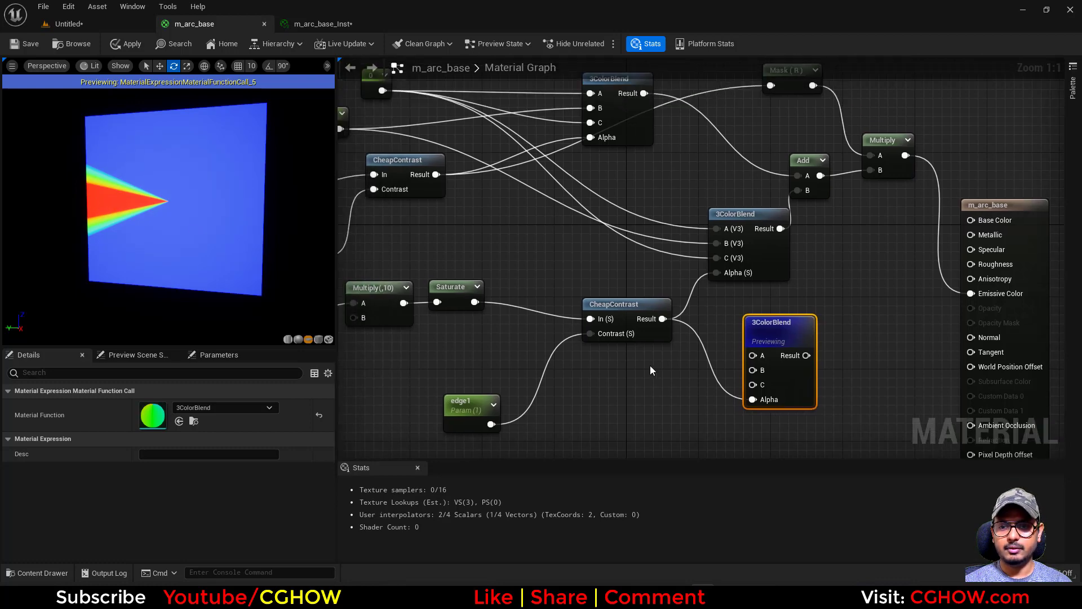
left_click(651, 370)
left_click_drag(671, 387, 752, 384)
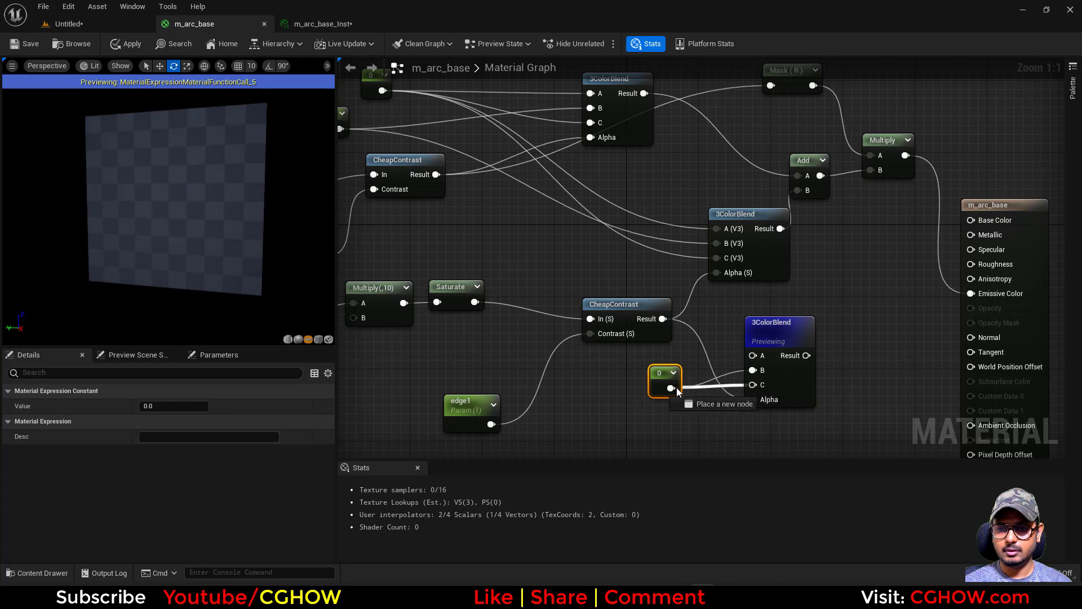
left_click_drag(676, 387, 753, 356)
left_click(608, 376)
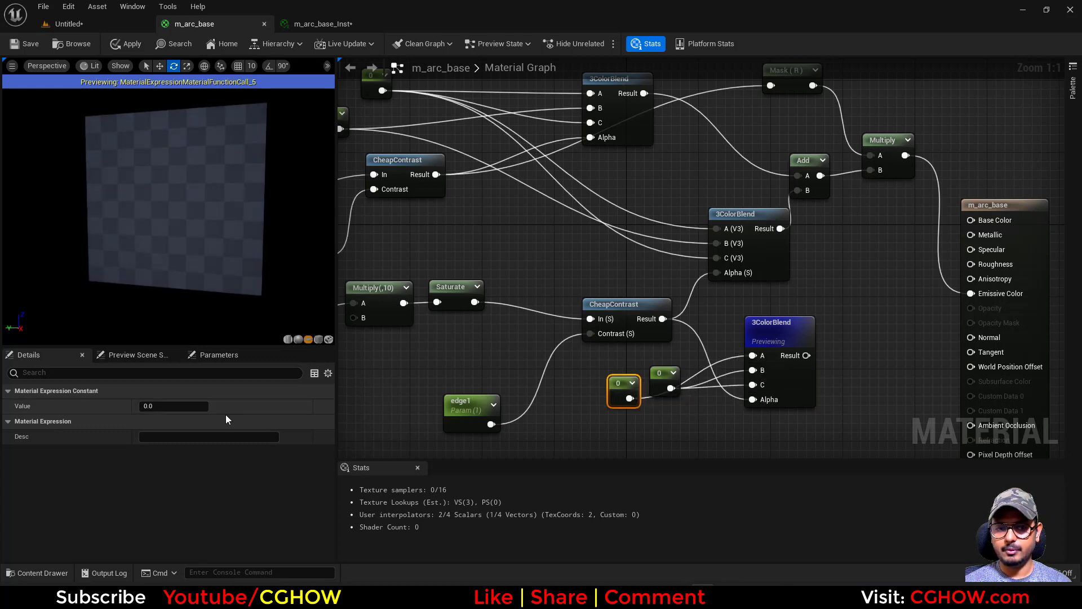
type("1")
key("Return")
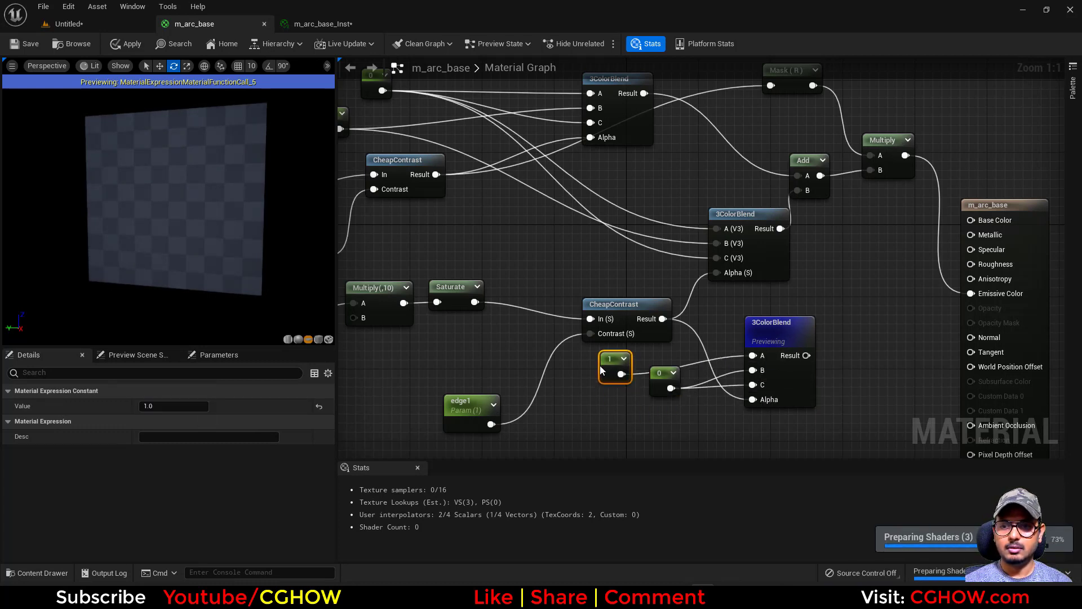
right_click_drag(632, 388, 482, 414)
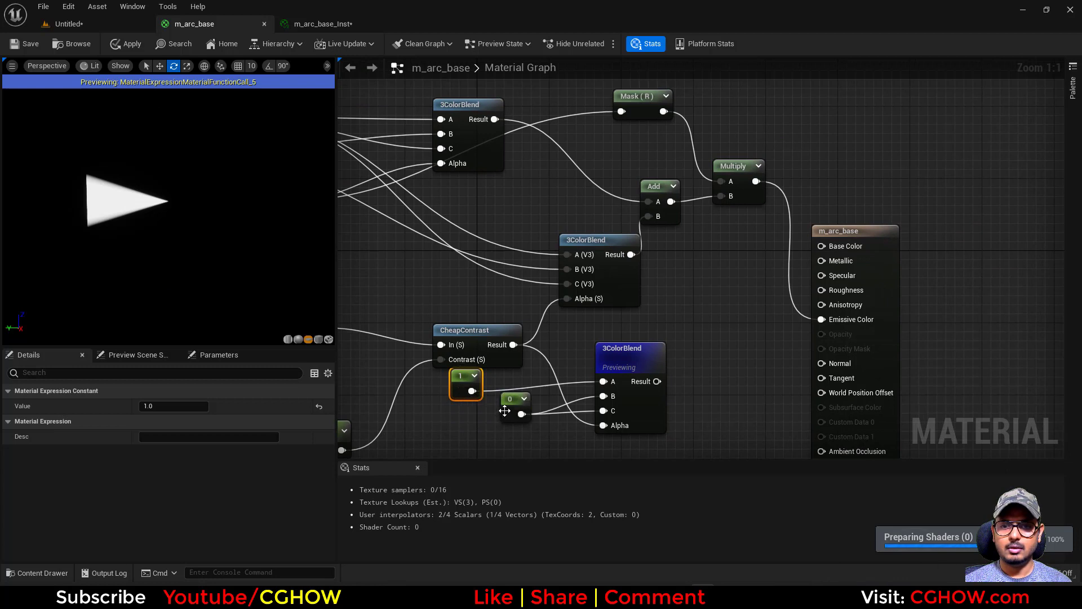
left_click_drag(505, 411, 475, 427)
left_click_drag(458, 386, 469, 393)
right_click_drag(563, 386, 464, 397)
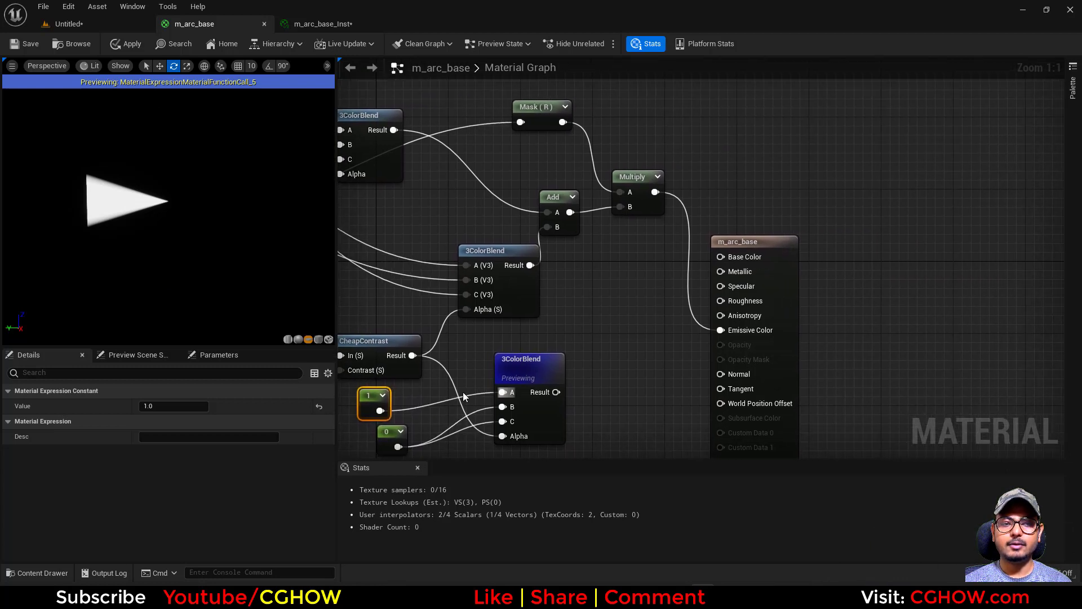
- Connect the new 3ColorBlend's result to Multiply's A in place of Mask (R), stop the node preview, and save the material
right_click_drag(639, 202, 703, 204)
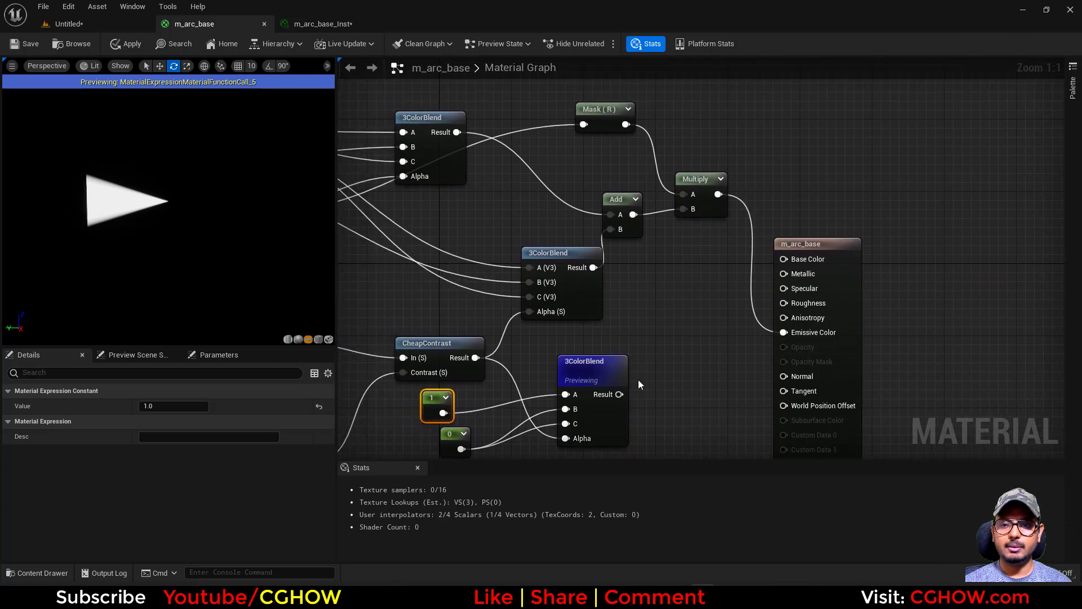
left_click_drag(619, 394, 685, 195)
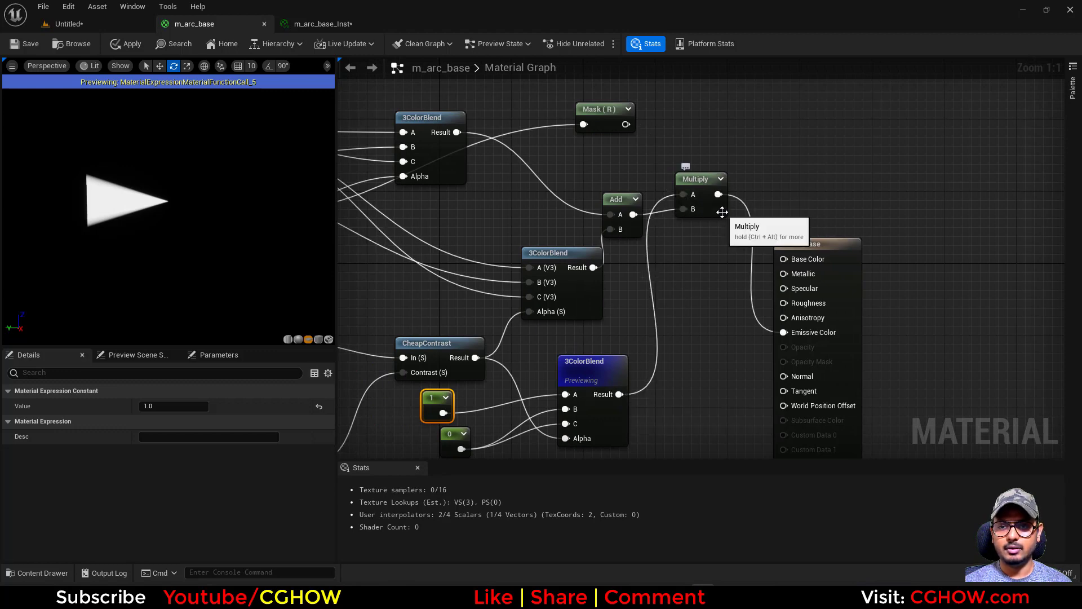
left_click(570, 367)
key("space")
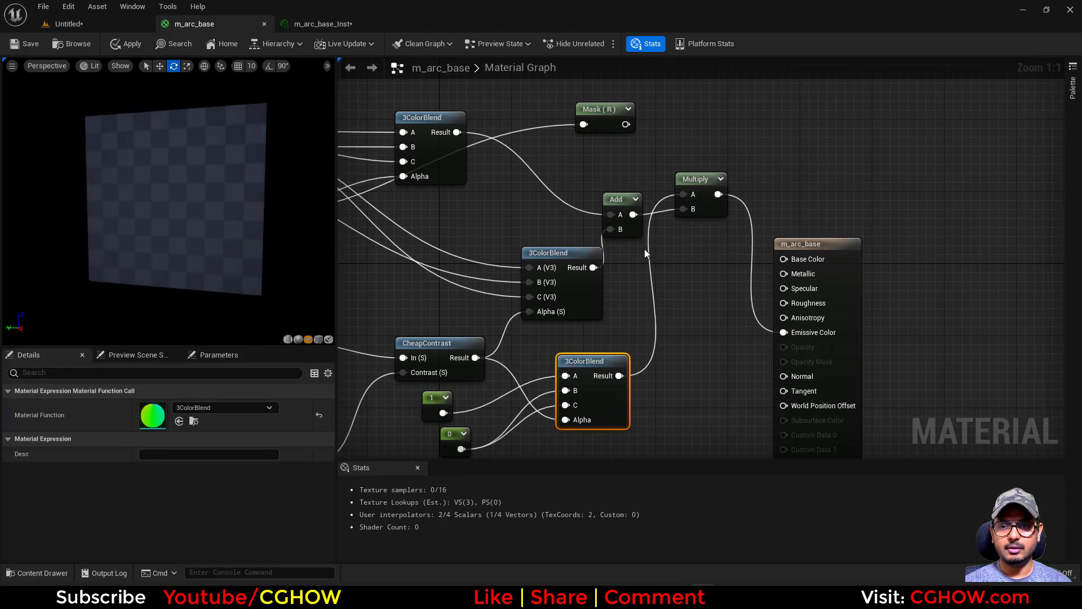
left_click(13, 44)
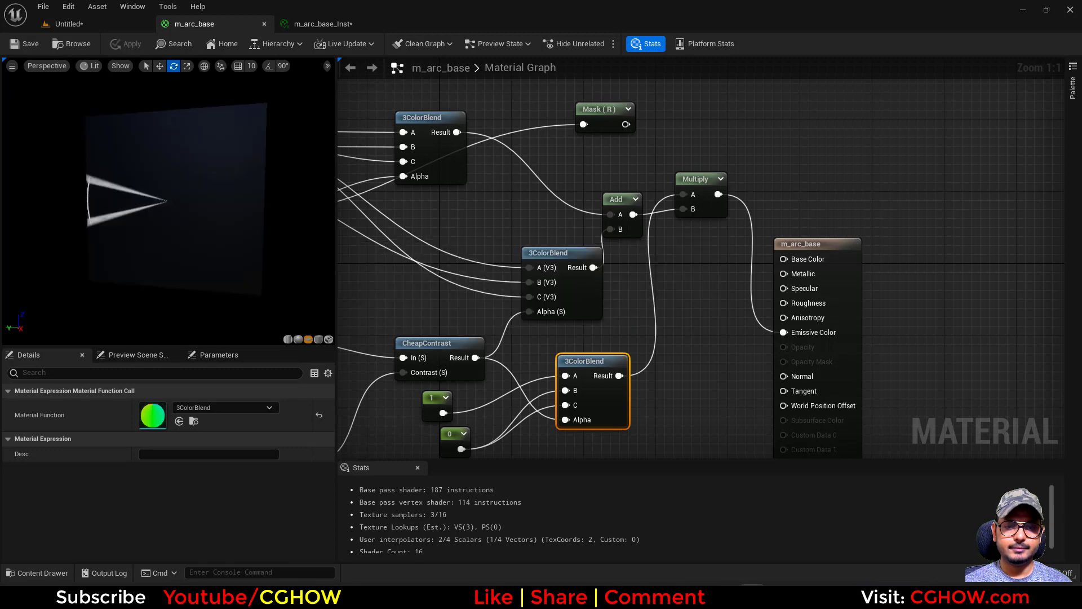
- Vary arch_radius in m_arc_base_Inst to check the cropped outline and return to the m_arc_base graph
left_click(322, 24)
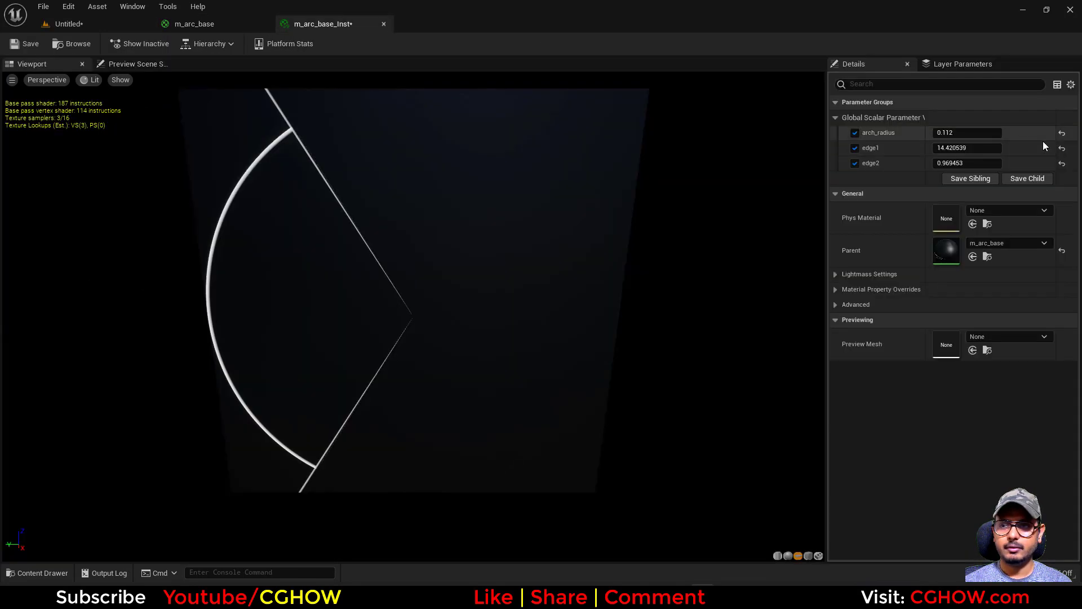
left_click_drag(967, 136, 1054, 137)
left_click(225, 29)
- Add a second Multiply combining Mask (R) with the existing Multiply, connect it to Emissive Color, and save the material
right_click_drag(701, 171, 611, 197)
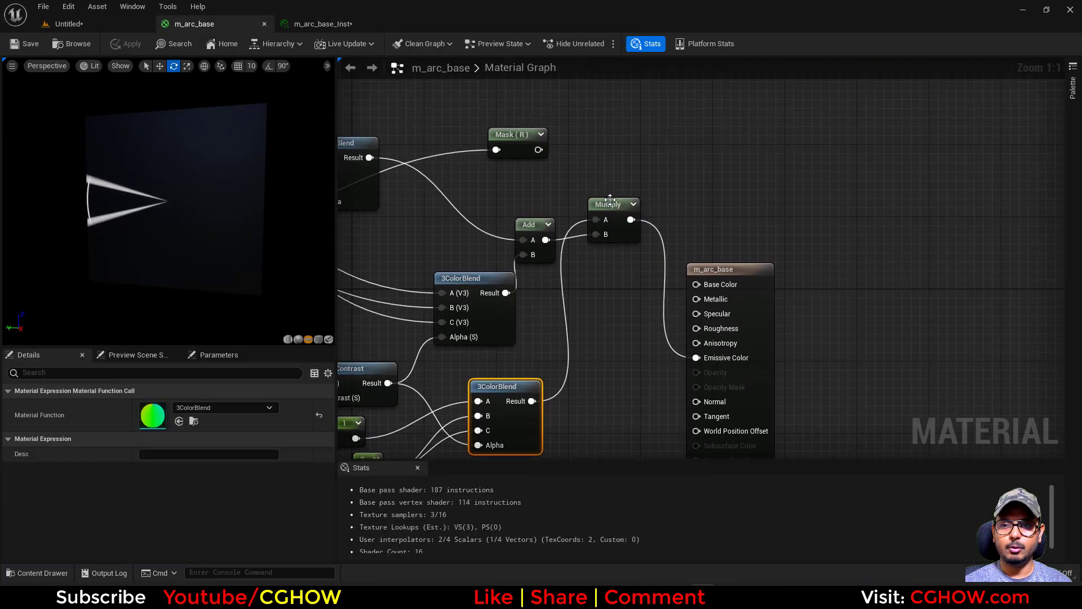
key("m")
left_click(661, 189)
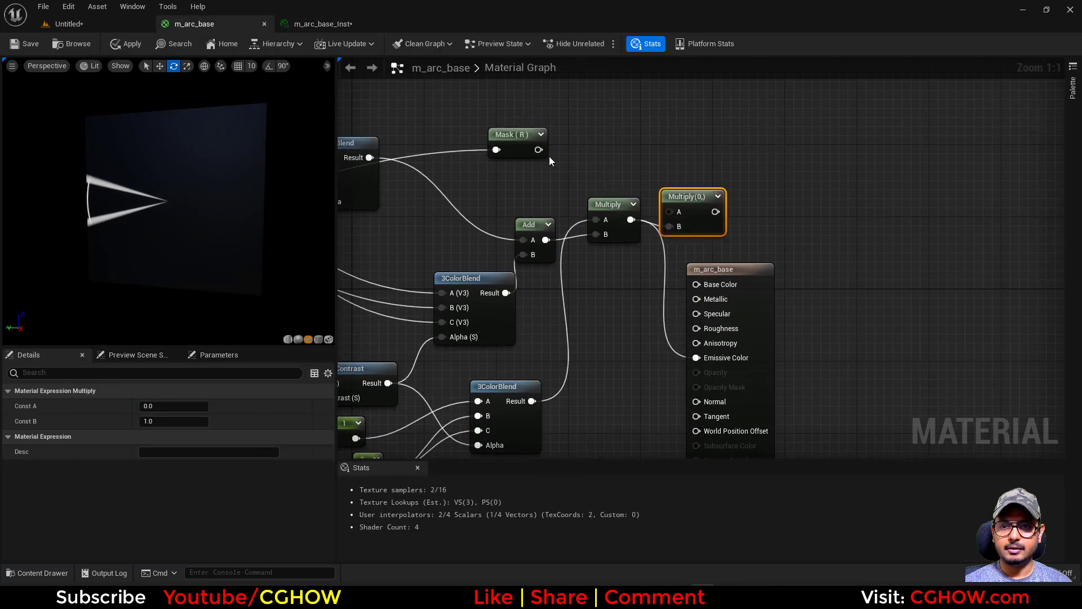
left_click_drag(539, 149, 675, 213)
left_click_drag(715, 212, 699, 357)
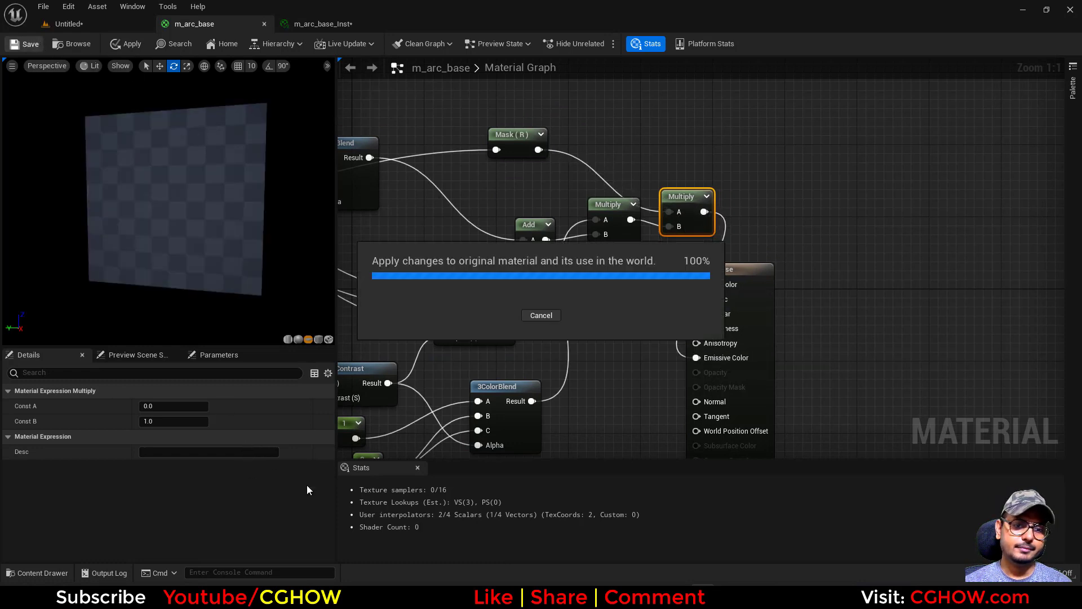
- In m_arc_base_Inst, adjust arch_radius to 0.144 and edge1 to about 5.10
left_click(340, 25)
mouse_move(958, 133)
left_mouse_down()
mouse_move(981, 132)
mouse_move(962, 132)
left_mouse_up()
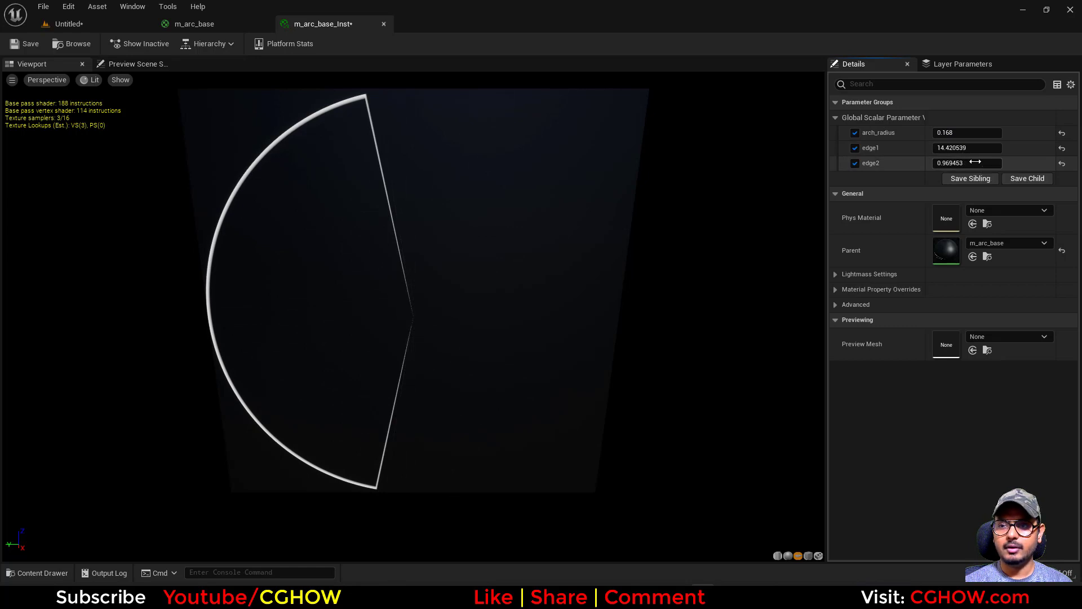
left_click(975, 162)
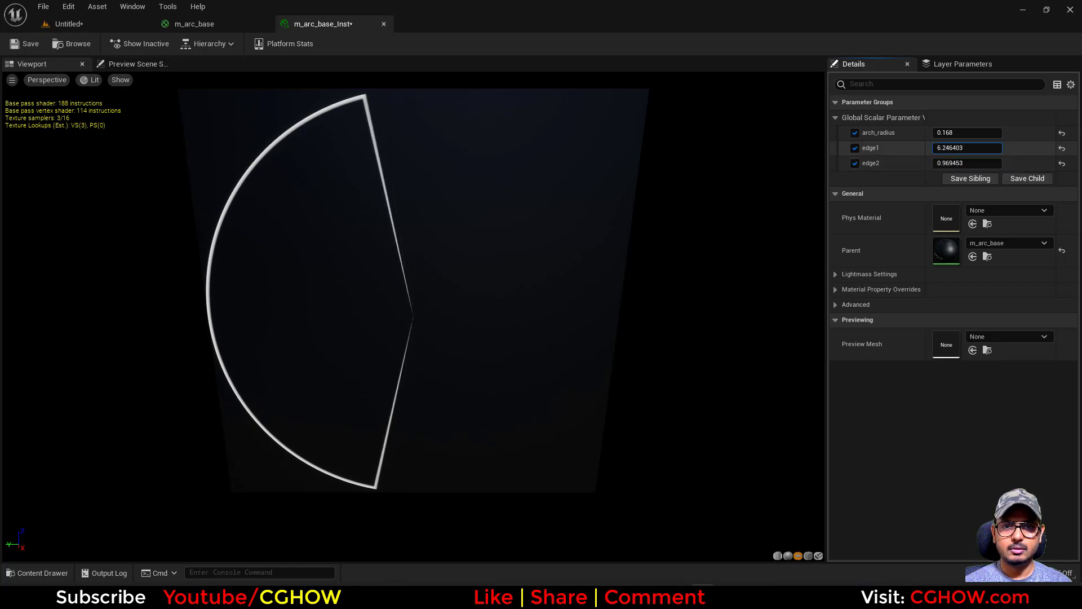
mouse_move(975, 148)
left_mouse_down()
mouse_move(987, 147)
mouse_move(900, 136)
mouse_move(1072, 135)
mouse_move(936, 135)
mouse_move(1053, 135)
mouse_move(983, 135)
left_mouse_up()
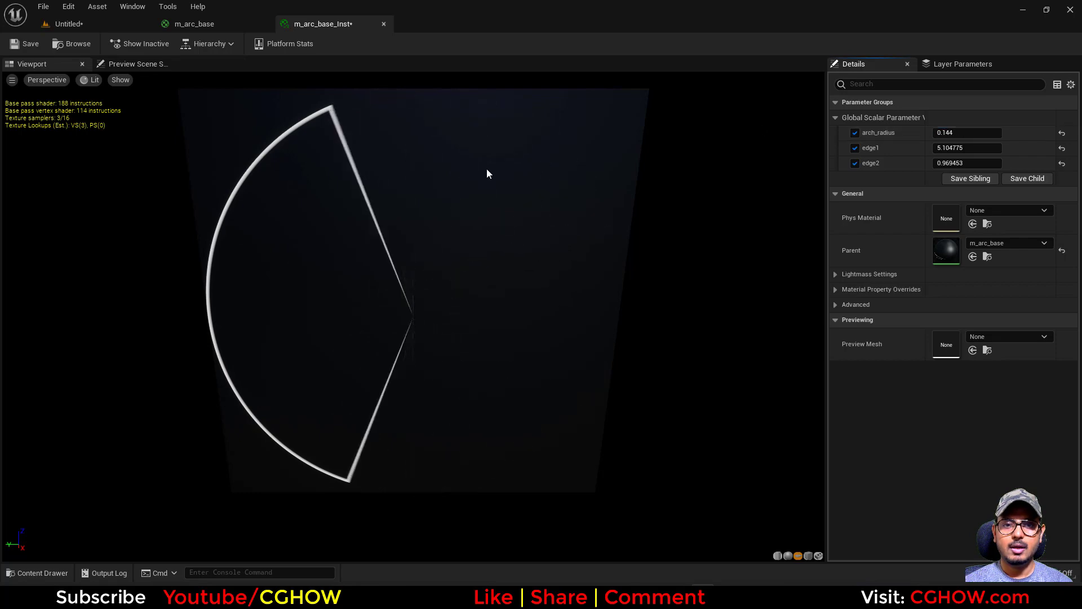
- Look at the beam reference page in the browser and move the m_arc_base result node farther from the Multiply nodes
left_click(209, 26)
right_click_drag(546, 338, 602, 227)
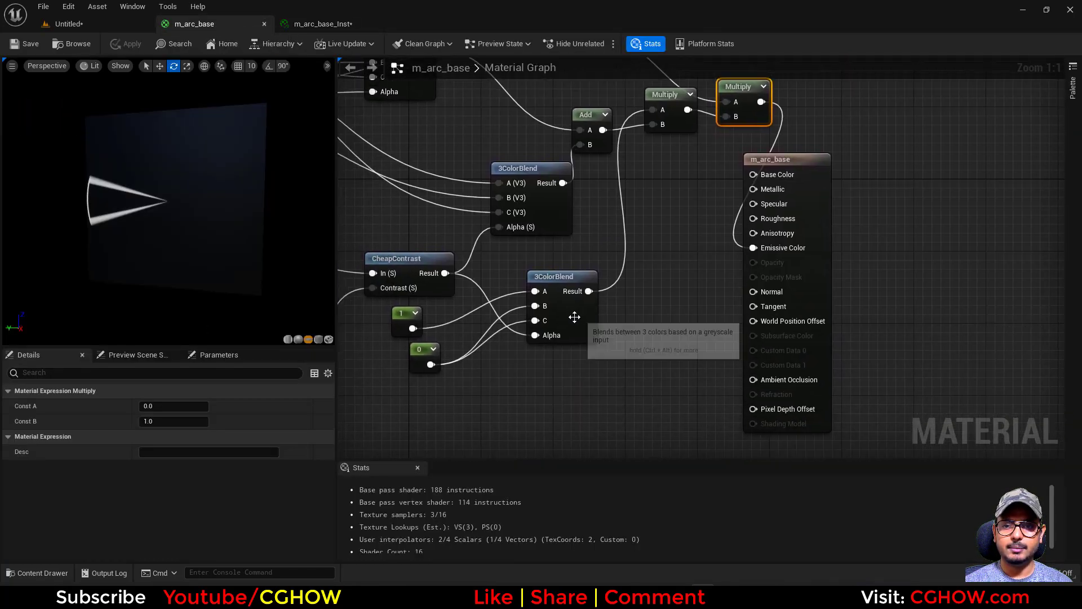
left_click(574, 317)
left_click_drag(814, 237, 869, 192)
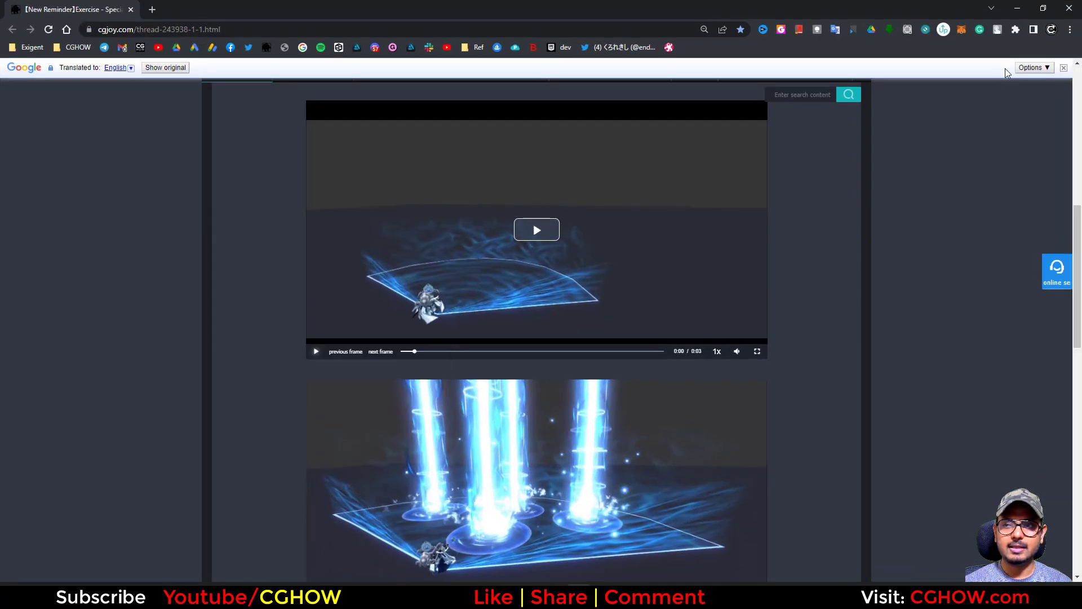
left_click(1019, 10)
right_click_drag(590, 351, 620, 265)
scroll(606, 315, "down", 1)
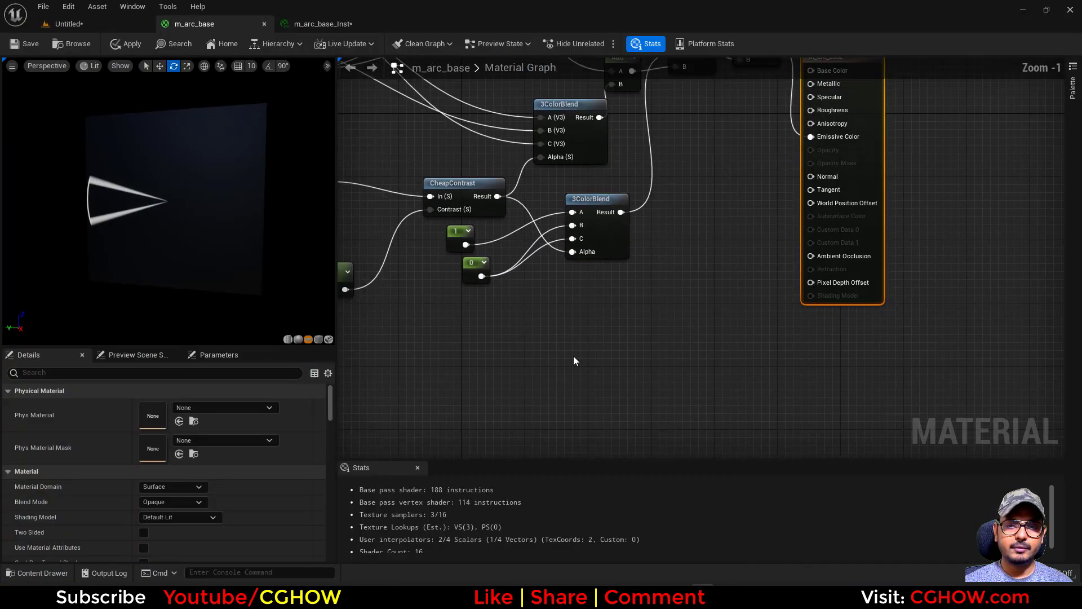
right_click_drag(573, 356, 481, 445)
left_click_drag(756, 196, 913, 157)
- Add a Texture Sample below the 3ColorBlend nodes and assign it the T_Noise_Aura_Blur_01 texture
right_click_drag(515, 401, 656, 283)
right_click_drag(512, 356, 561, 310)
left_click(561, 310)
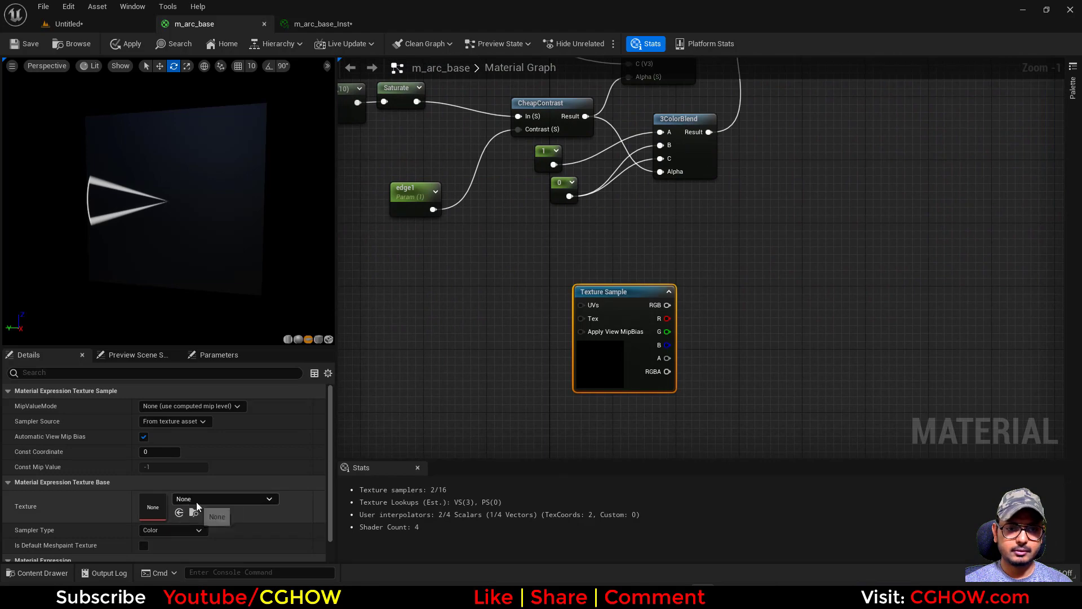
left_click(203, 499)
type("aura")
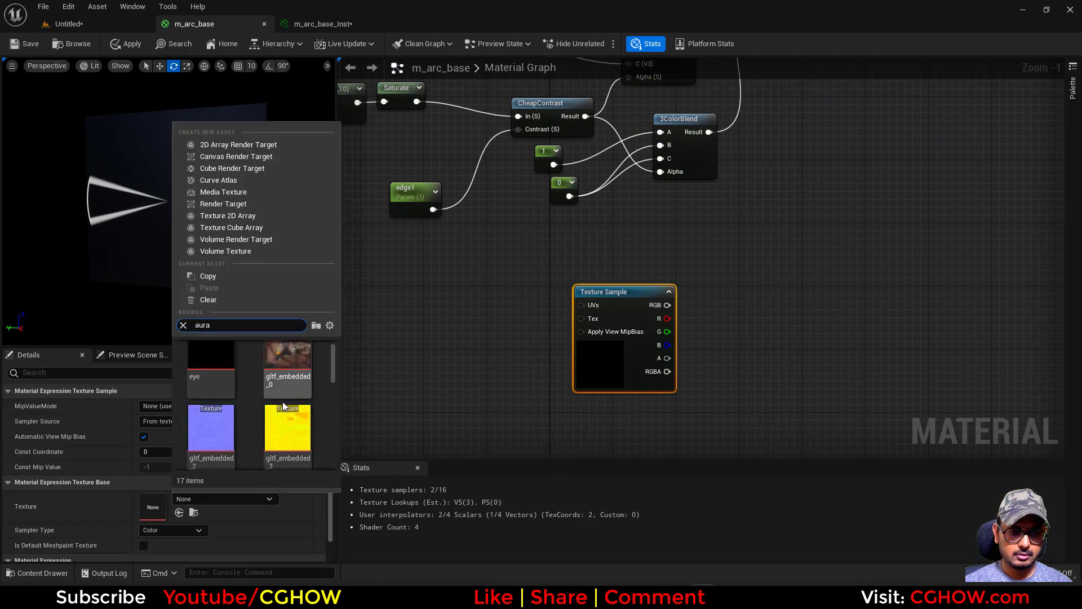
scroll(287, 405, "down", 5)
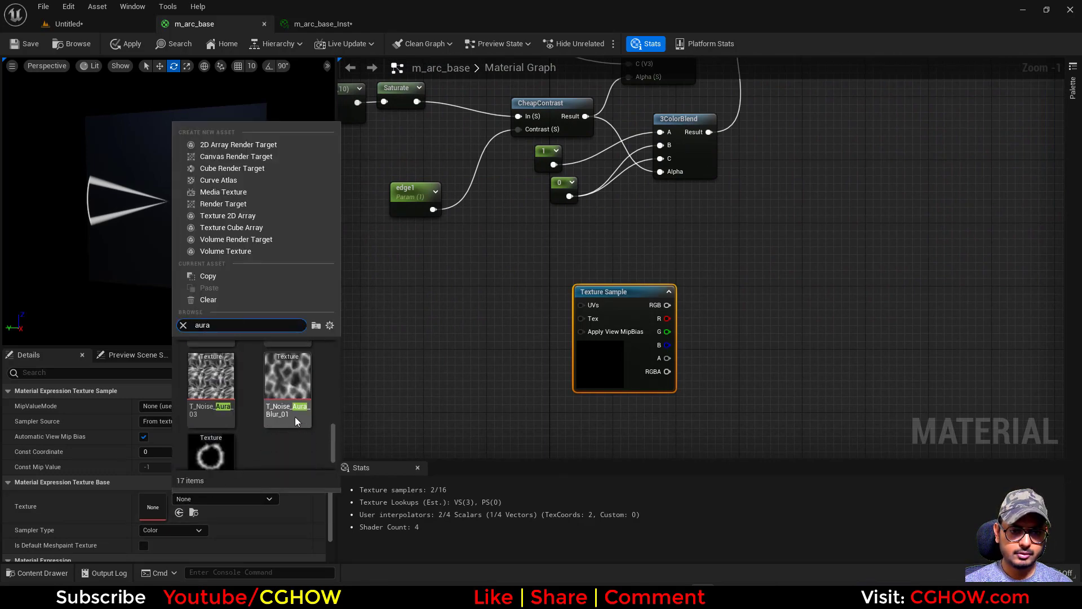
left_click(296, 417)
- Connect the radial coordinates output to the noise Texture Sample's UVs and preview the texture
right_click_drag(435, 308, 542, 293)
right_click_drag(479, 265, 632, 321)
scroll(593, 337, "down", 3)
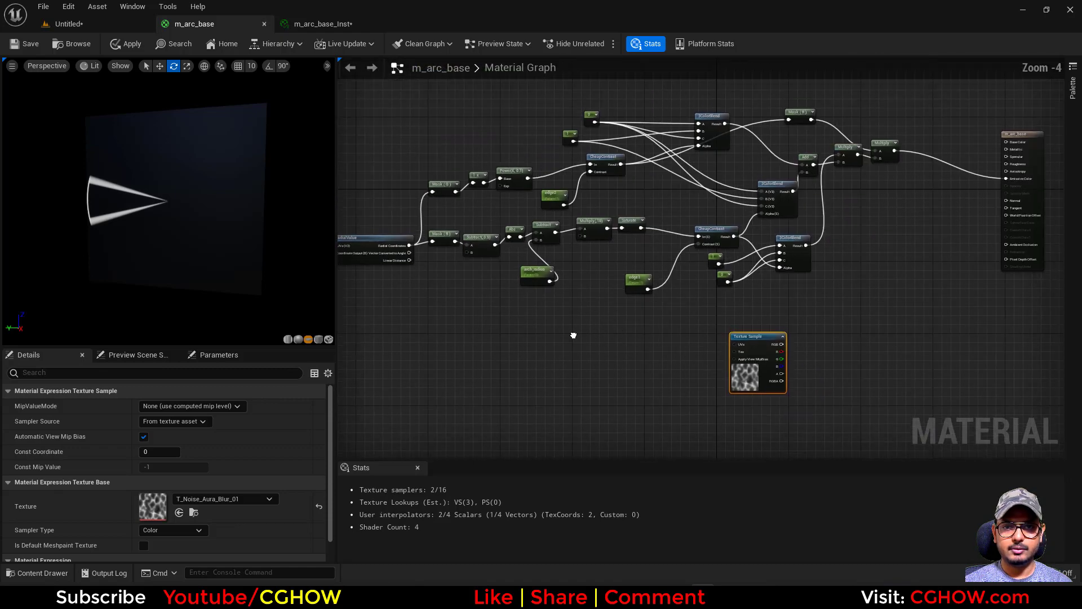
right_click_drag(441, 264, 408, 247)
scroll(408, 246, "up", 2)
left_click_drag(378, 213, 859, 362)
right_click_drag(859, 362, 661, 328)
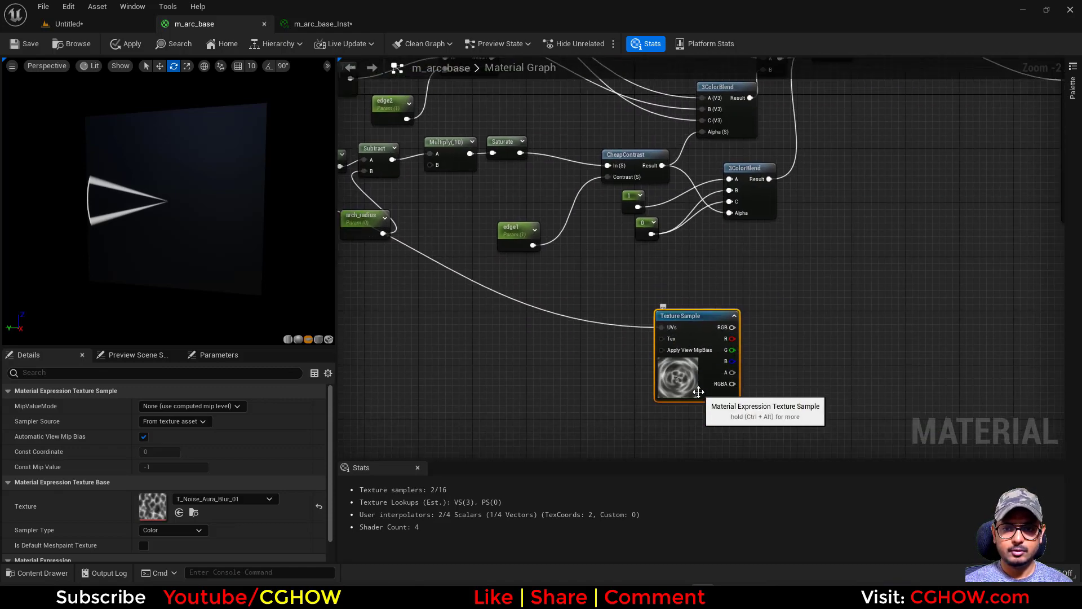
key("space")
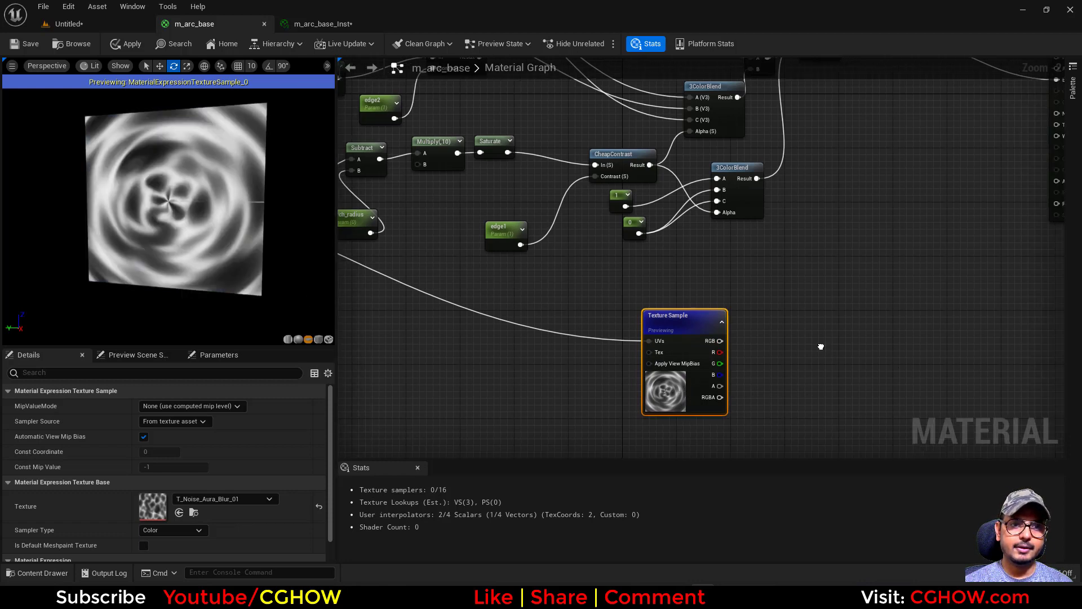
- Change the noise Texture Sample's MipValueMode so that it uses an explicit mip Level input
right_click_drag(821, 346, 726, 361)
left_click(220, 407)
left_click(196, 428)
- Add a Multiply combining the new 3ColorBlend's result with the noise texture's R channel, and preview it
left_click(654, 304)
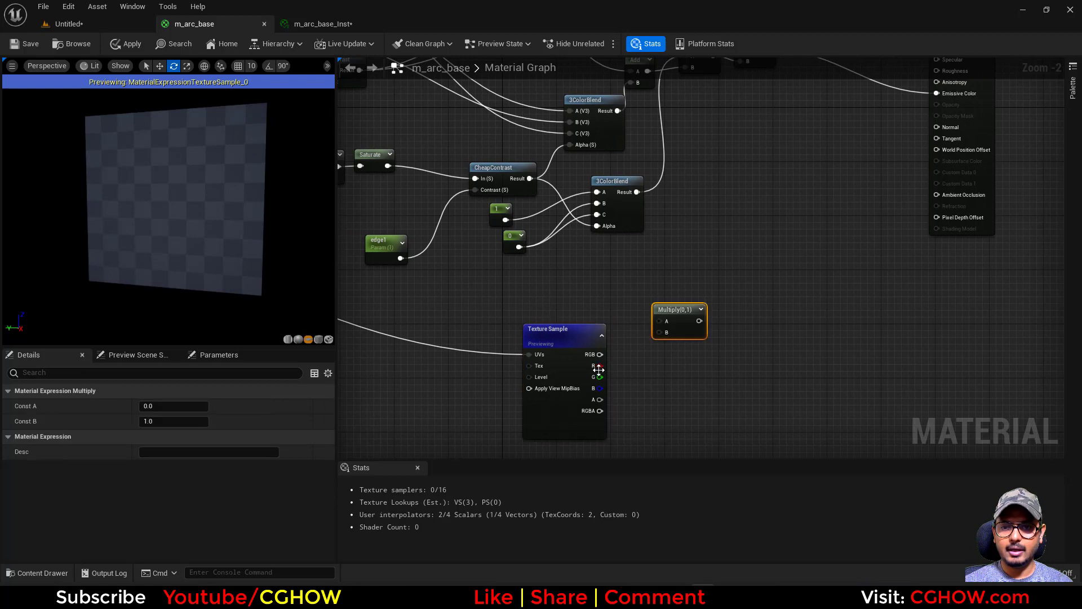
left_click_drag(599, 366, 660, 332)
left_click_drag(637, 192, 661, 321)
key("space")
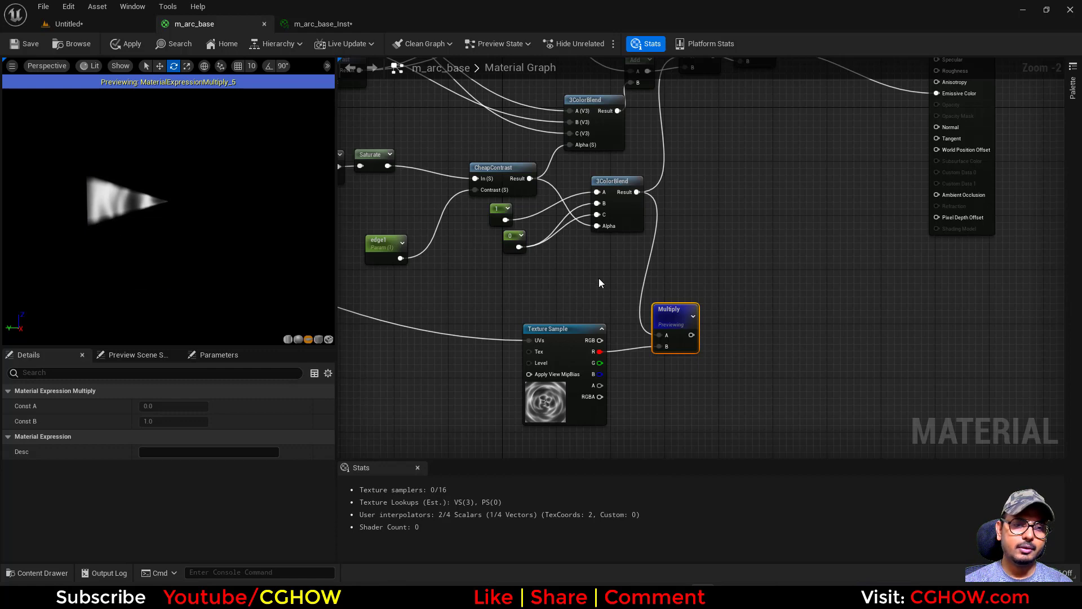
- Add a Particle Color node and place it above the noise Multiply
right_click_drag(649, 269, 617, 262)
scroll(624, 333, "down", 1)
scroll(573, 323, "up", 1)
right_click(618, 262)
type("p")
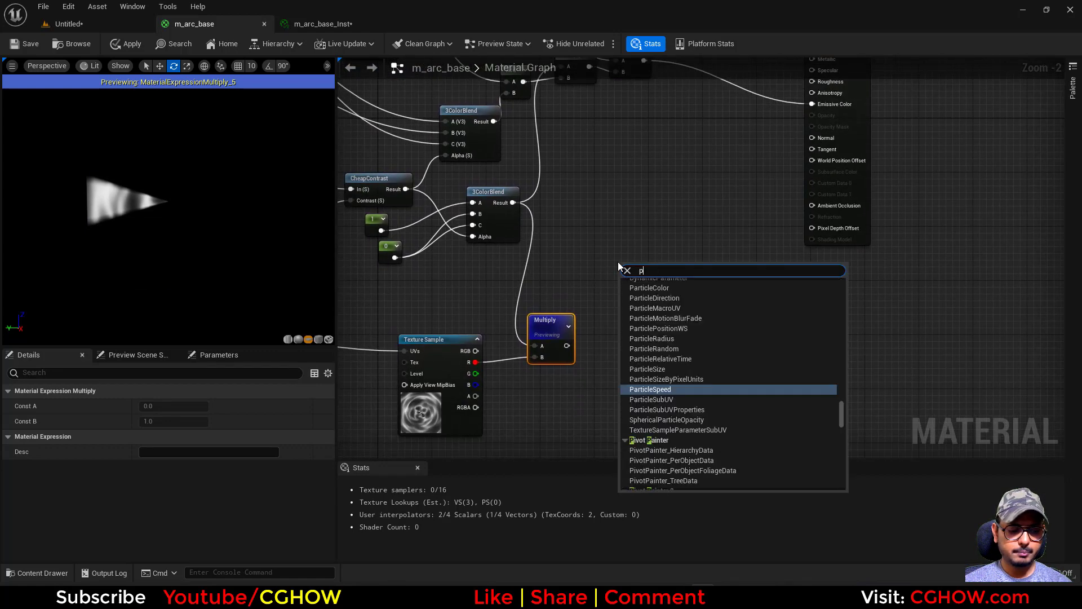
type("art")
left_click(651, 394)
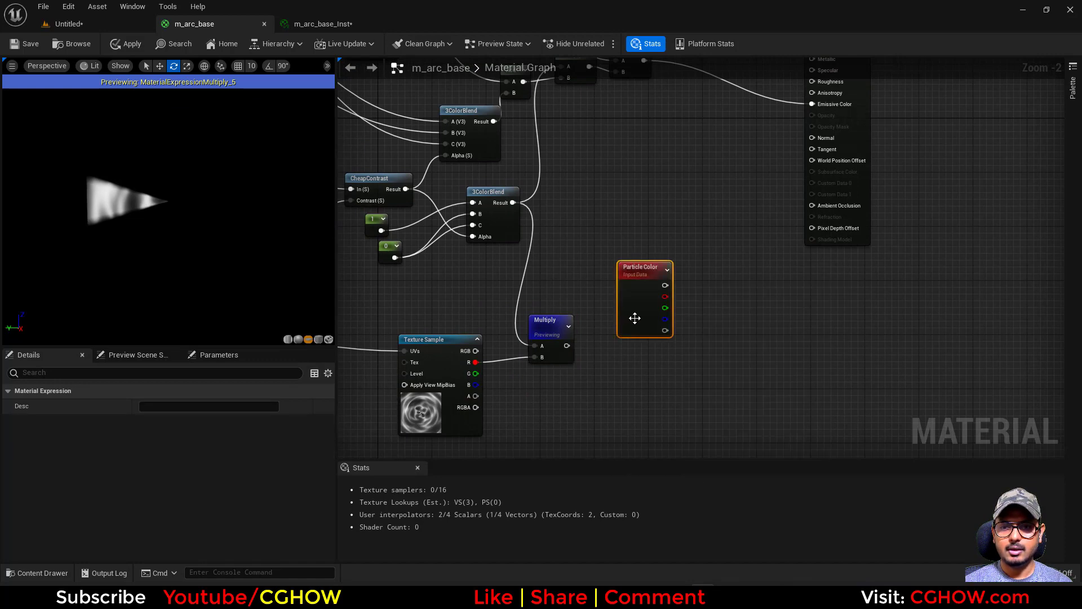
left_click_drag(634, 318, 593, 270)
- Add a Multiply that combines the Particle Color RGB output with the noise Multiply's result
right_click_drag(609, 308, 623, 369)
left_click(607, 339)
left_click(614, 138)
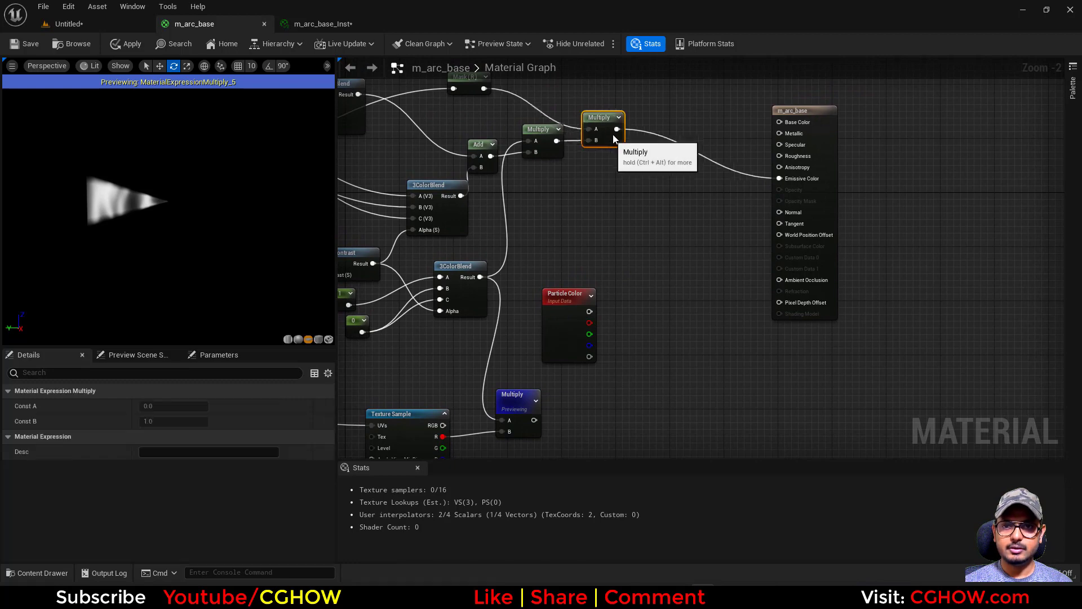
right_click_drag(523, 406, 537, 347)
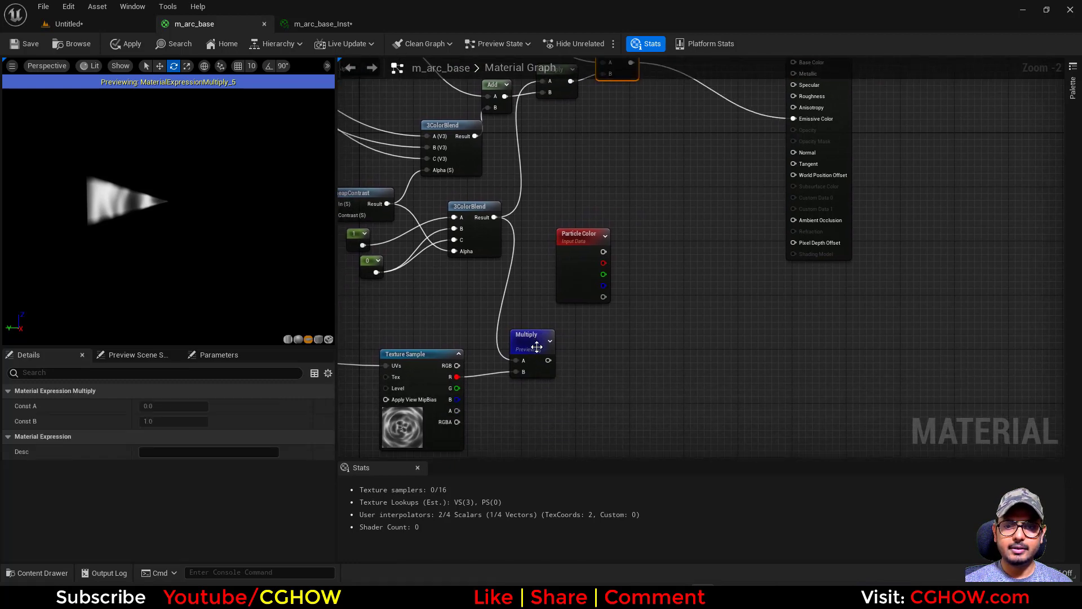
key("m")
left_click(604, 339)
left_click_drag(542, 362, 611, 367)
left_click_drag(603, 252, 611, 356)
- Add another Multiply combining the Multiply that feeds Emissive Color with the Particle Color RGB, and place it beside the Particle Color node
right_click_drag(646, 282, 628, 361)
left_click(638, 295)
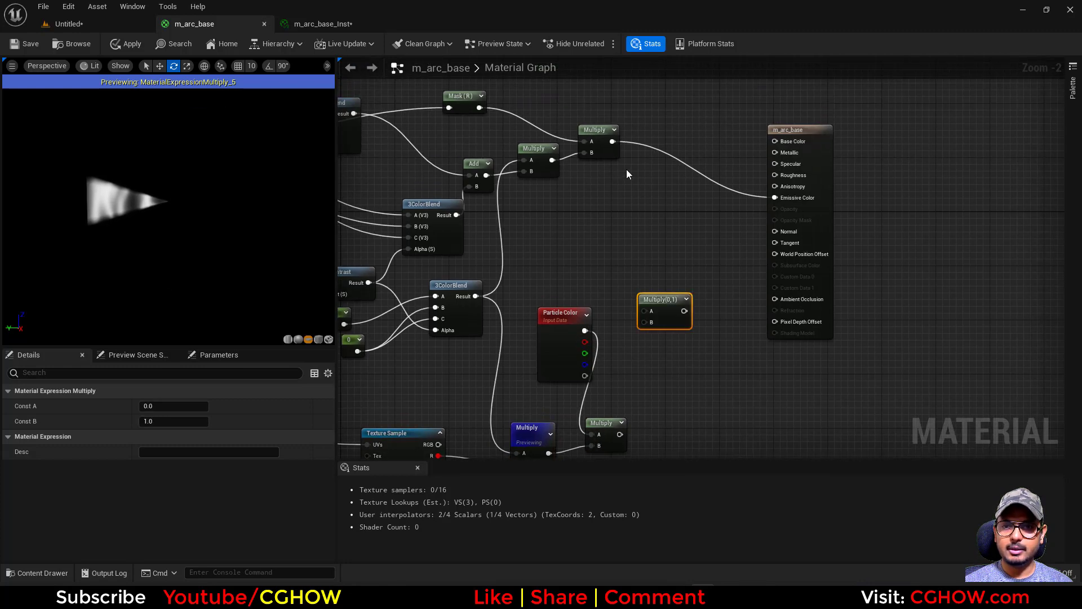
left_click_drag(613, 142, 644, 311)
left_click_drag(585, 330, 645, 322)
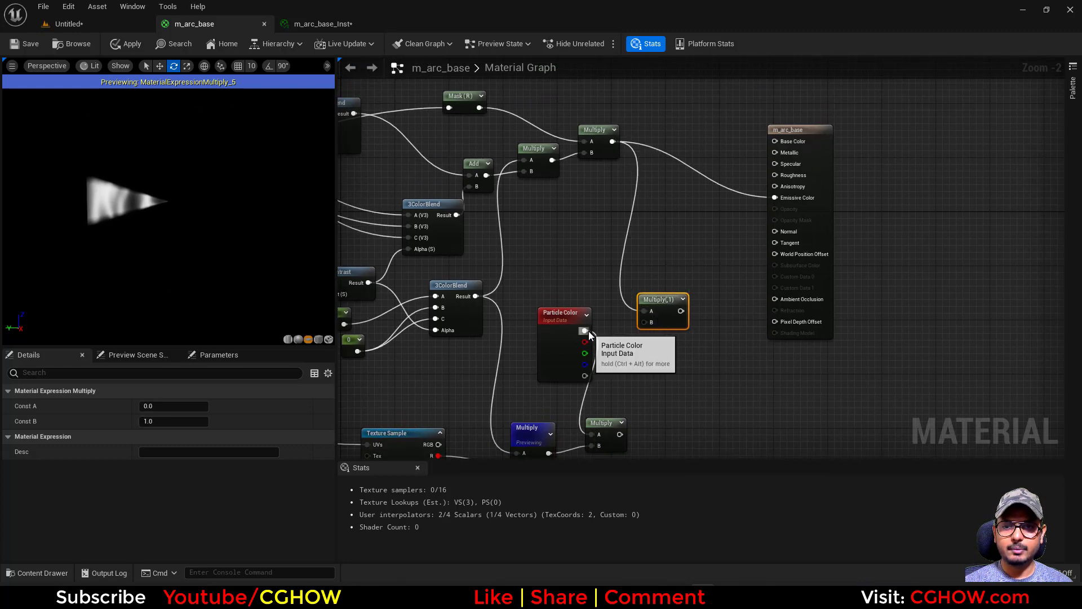
right_click_drag(672, 327, 620, 327)
left_click_drag(620, 327, 588, 319)
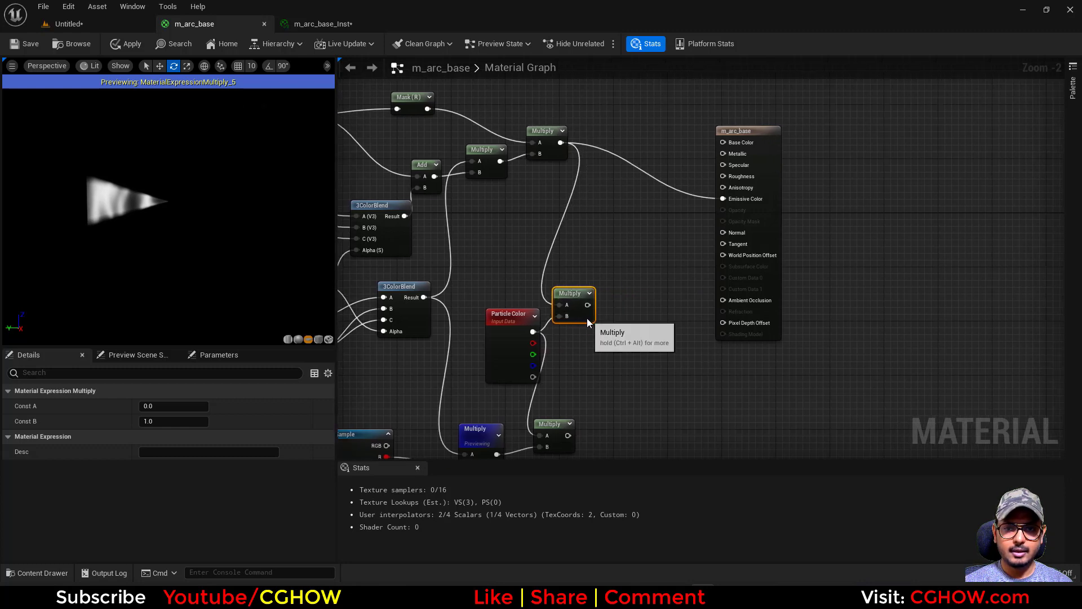
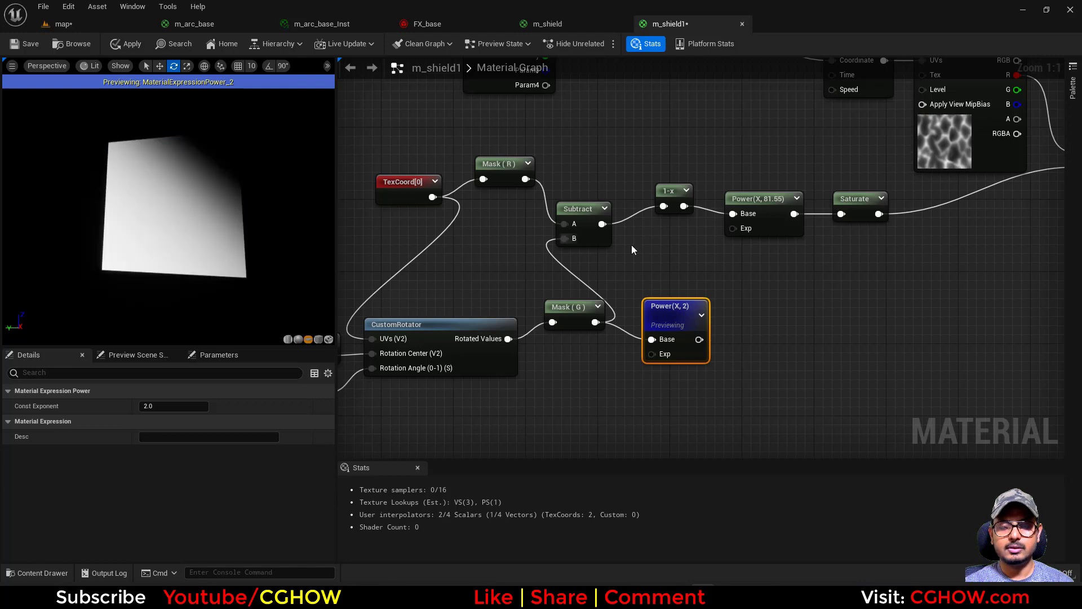
- Set the constant exponent of the Power node fed by Mask (G) to about 6.31
left_click_drag(186, 406, 207, 407)
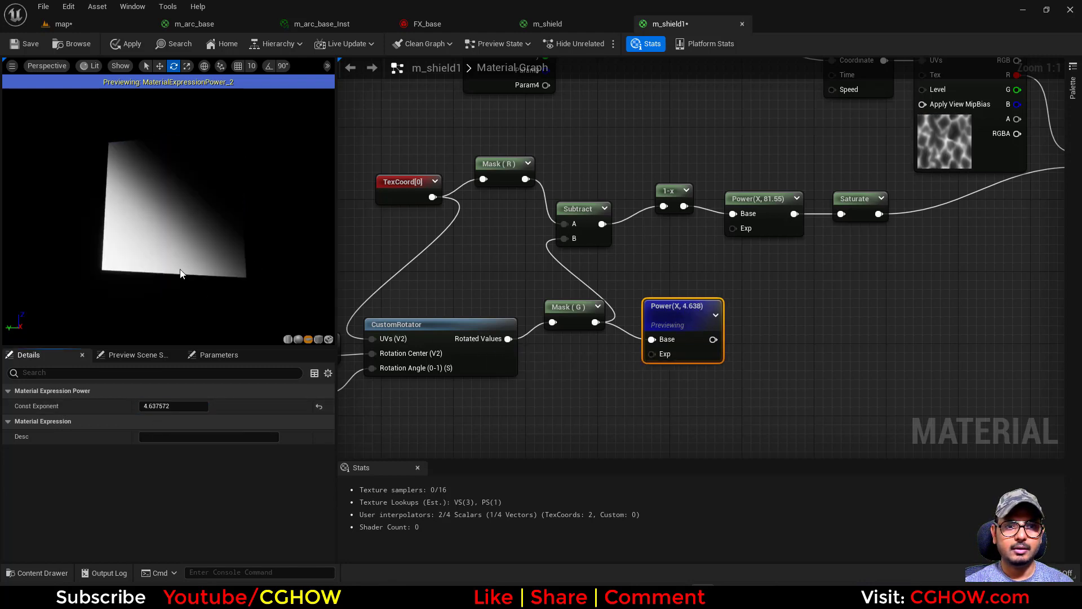
mouse_move(180, 402)
left_mouse_down()
mouse_move(225, 404)
mouse_move(181, 409)
left_mouse_up()
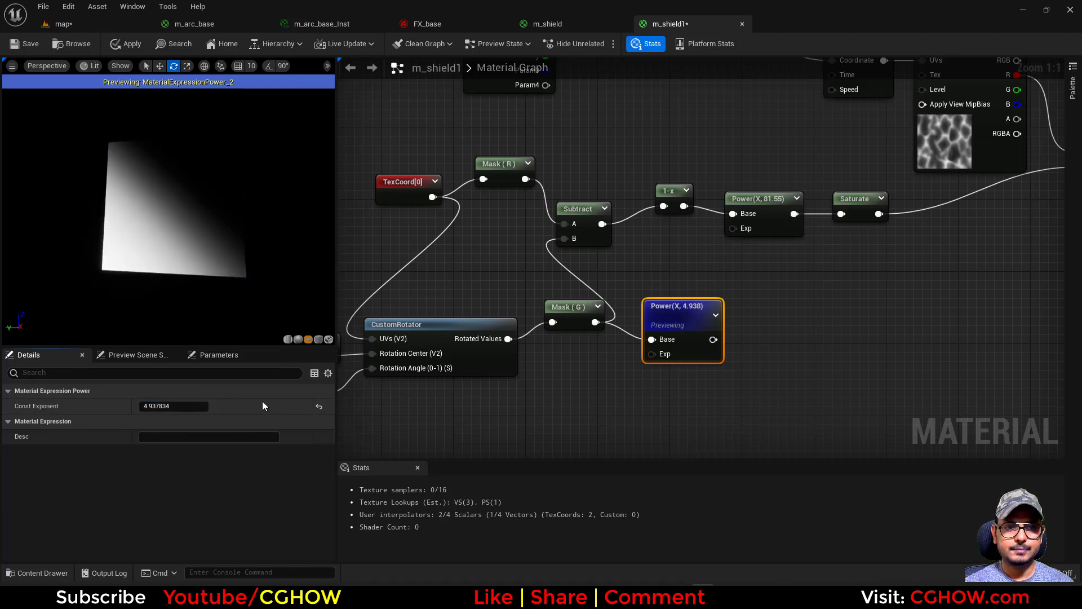
right_click_drag(773, 314, 709, 346)
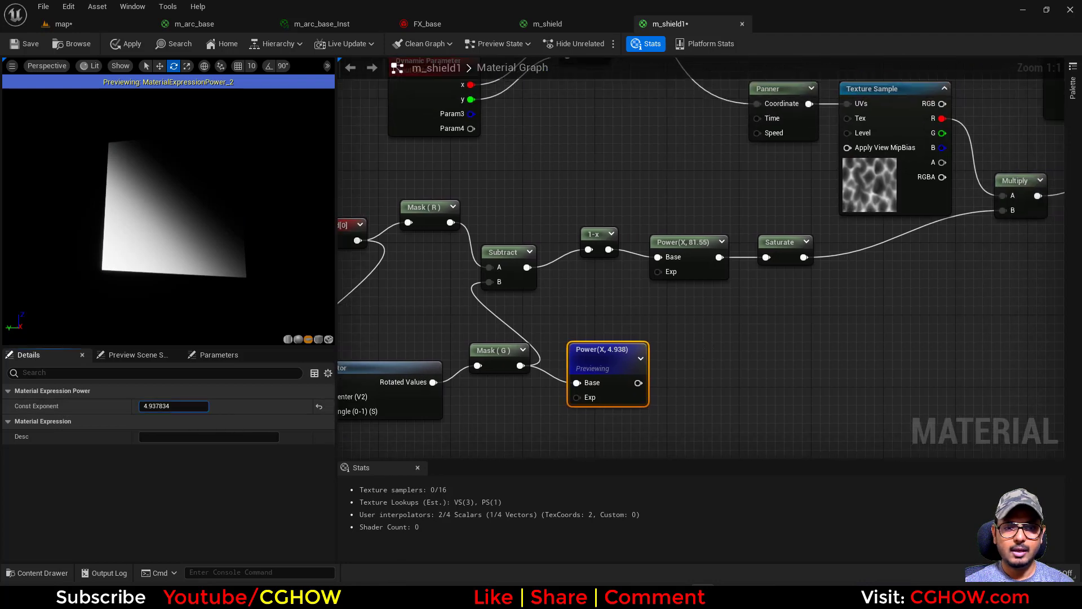
left_click_drag(173, 406, 192, 406)
- Feed the Saturate node from the Mask (G) Power instead of the 81.55 Power, and save the m_shield1 material
right_click_drag(670, 341, 580, 411)
left_click_drag(552, 410, 701, 305)
left_click(521, 377)
right_click_drag(657, 363, 752, 378)
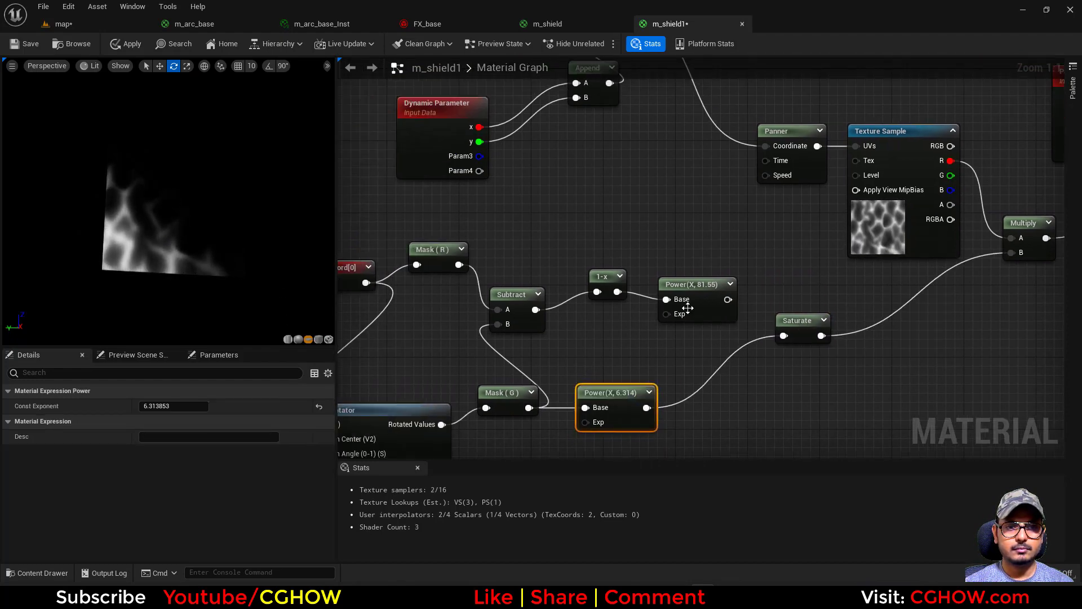
right_click_drag(706, 296, 558, 327)
scroll(631, 292, "down", 1)
right_click_drag(381, 206, 486, 226)
left_click(25, 44)
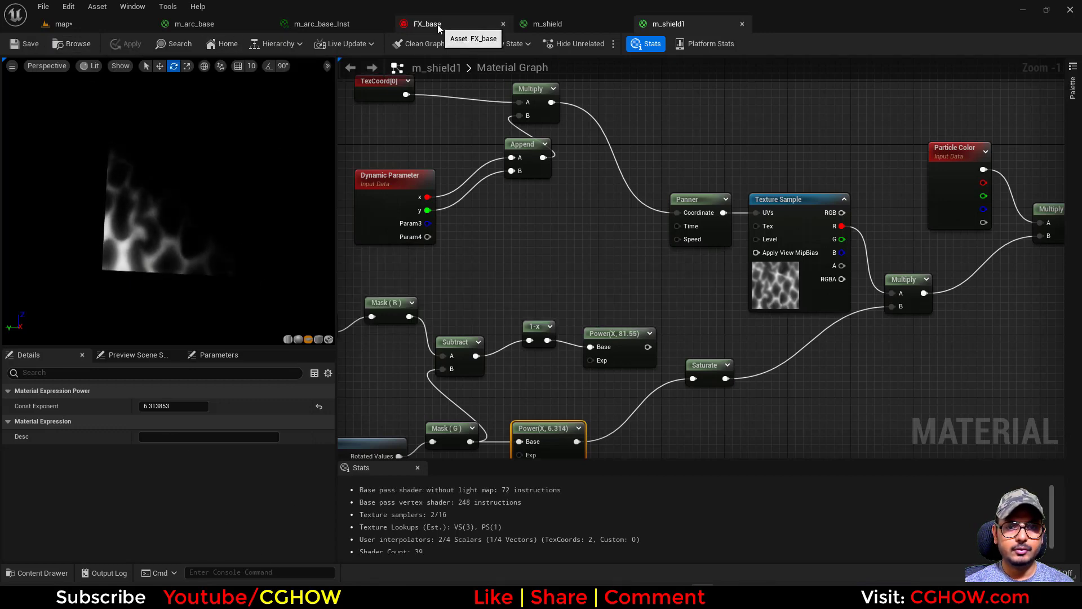
left_click(59, 45)
- Duplicate the shield emitter in FX_base and name the copy side
left_click(451, 22)
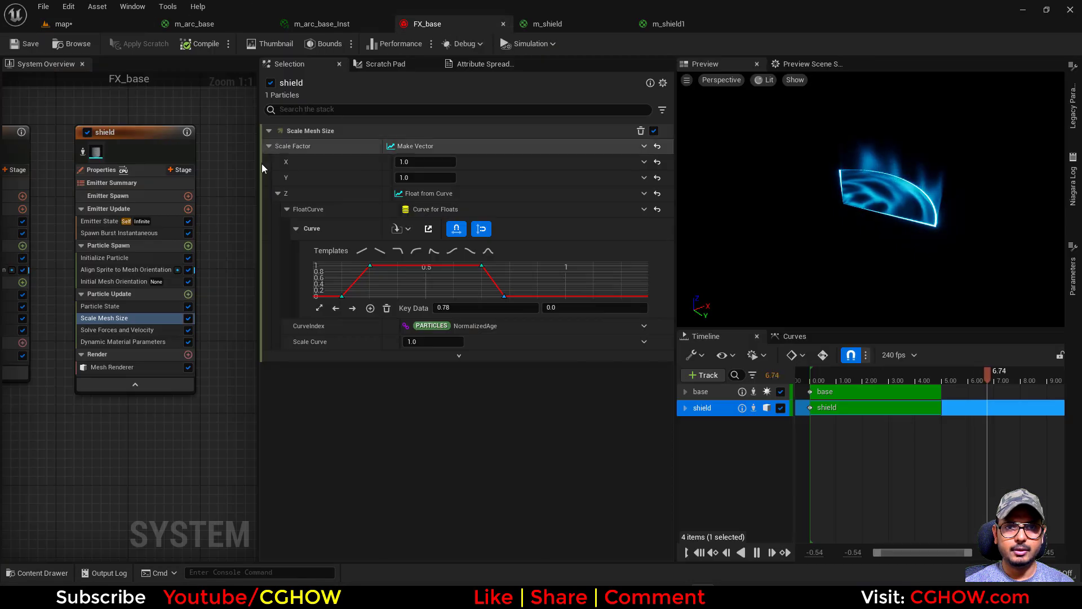
left_click(60, 138)
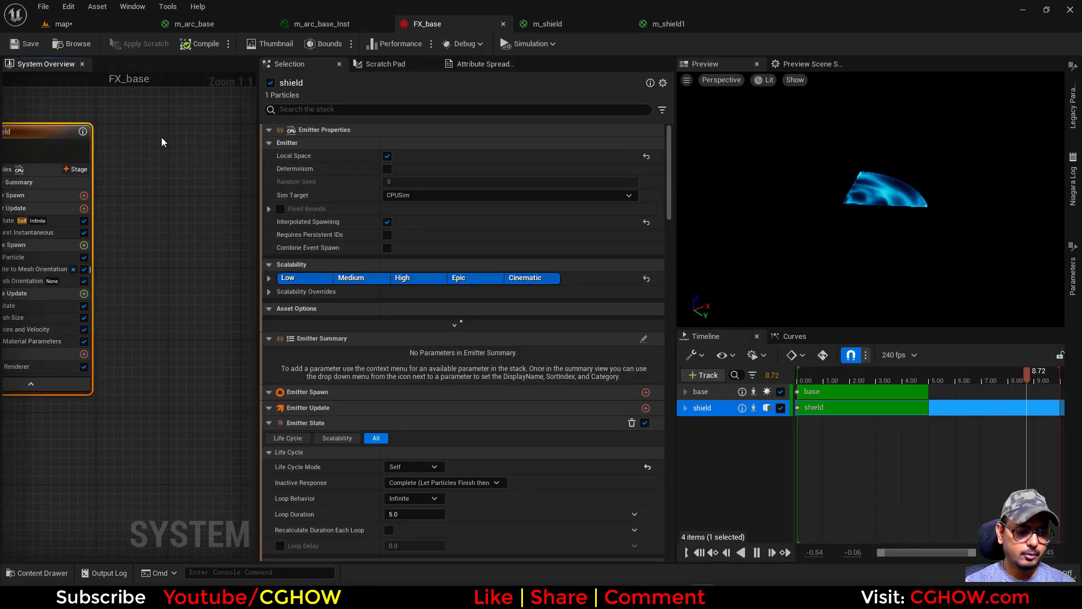
key("ctrl+d")
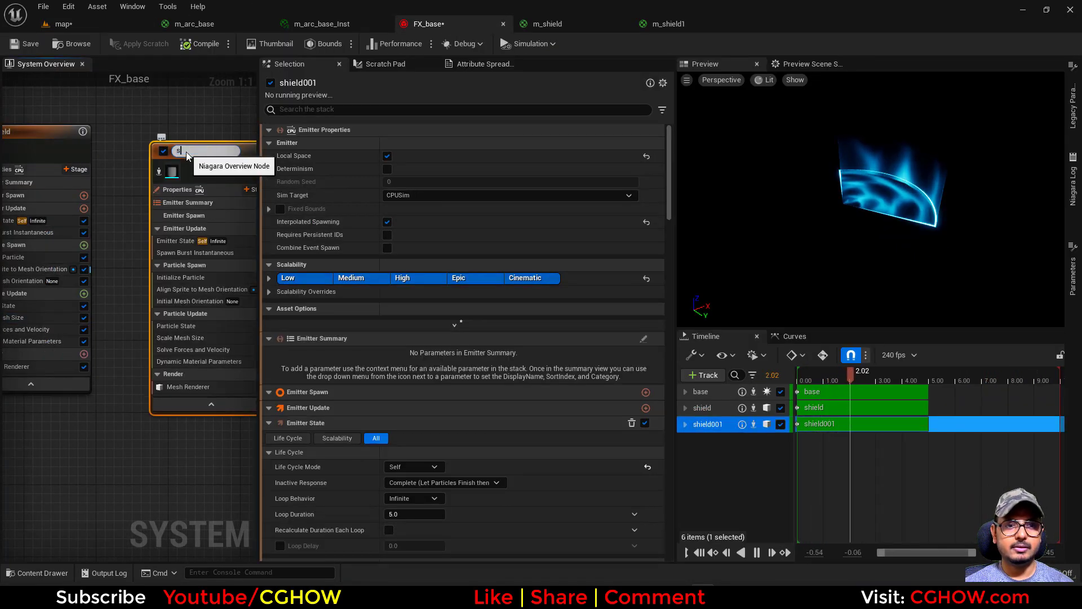
type("side")
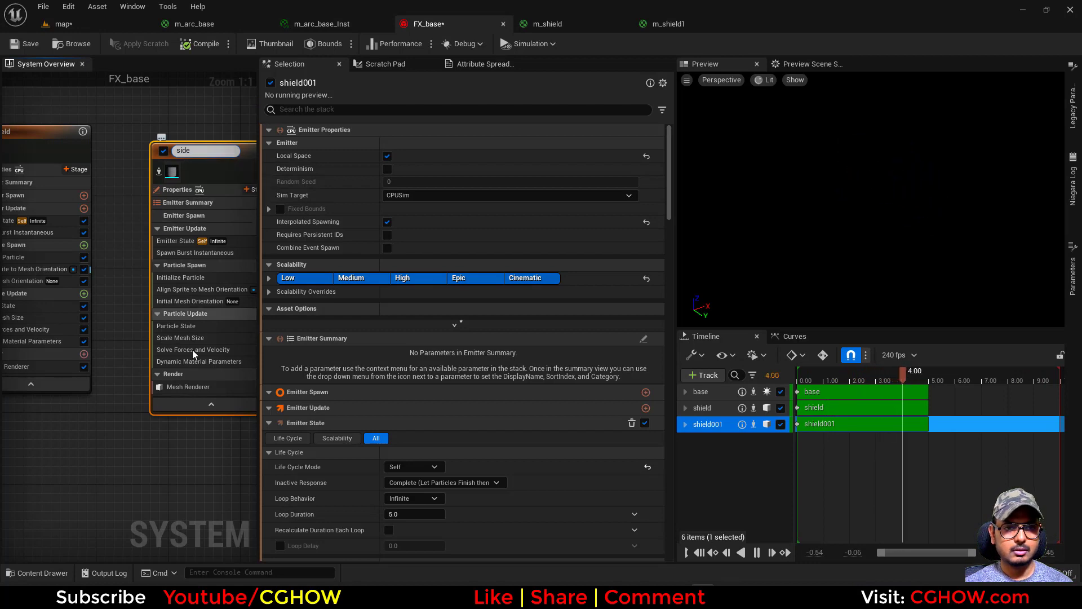
left_click(191, 459)
right_click_drag(164, 447, 97, 431)
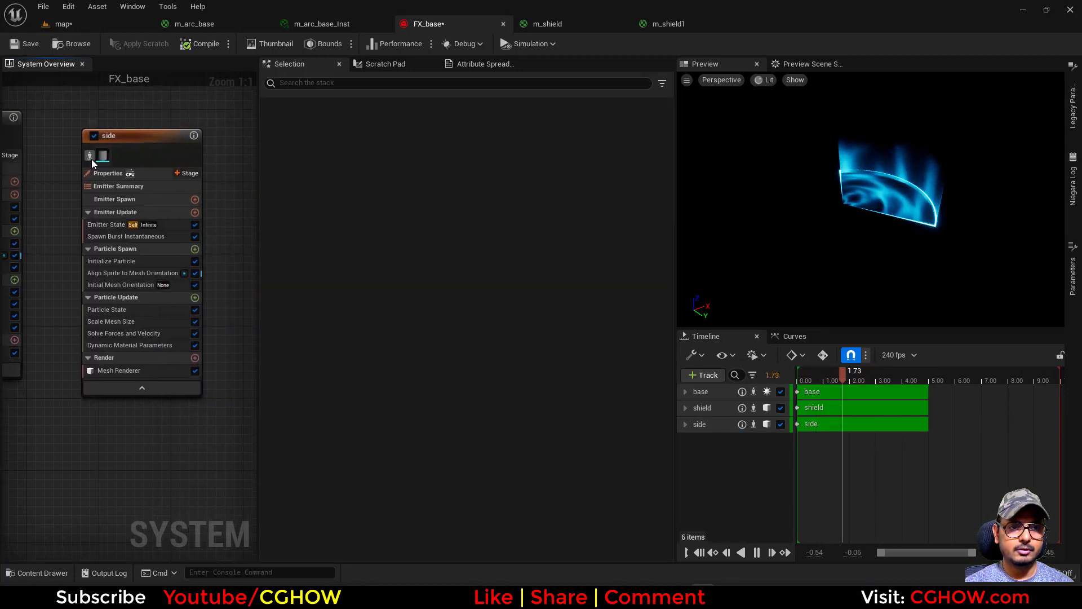
- Isolate the side emitter and set its Mesh Renderer's override material to m_shield1
left_click(92, 159)
left_click(138, 370)
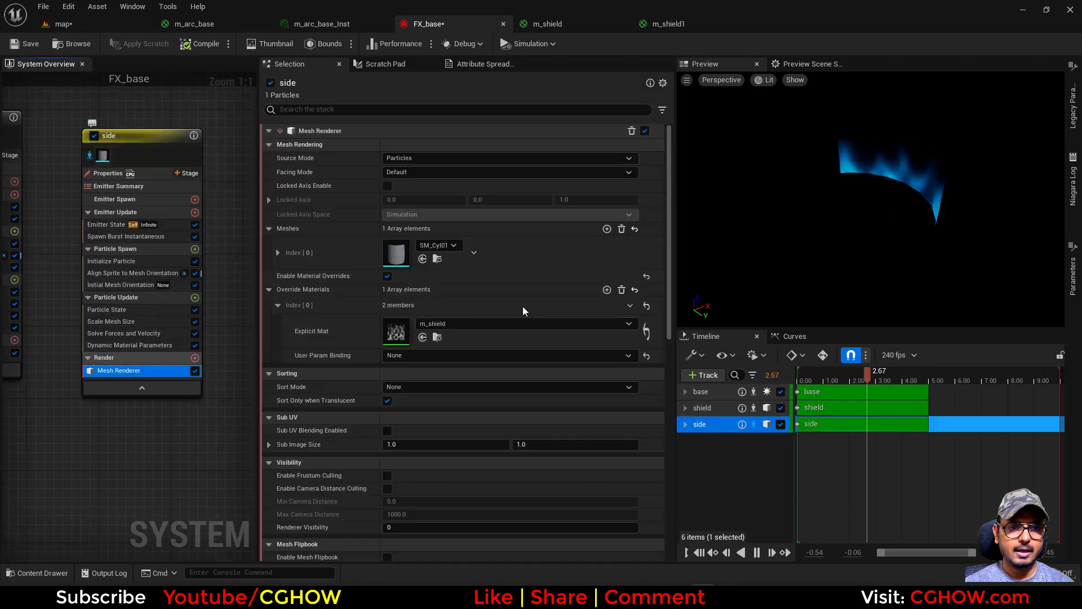
left_click(422, 337)
- Replace the side emitter's mesh with the planer static mesh and turn off the emitter's isolation
left_click(454, 246)
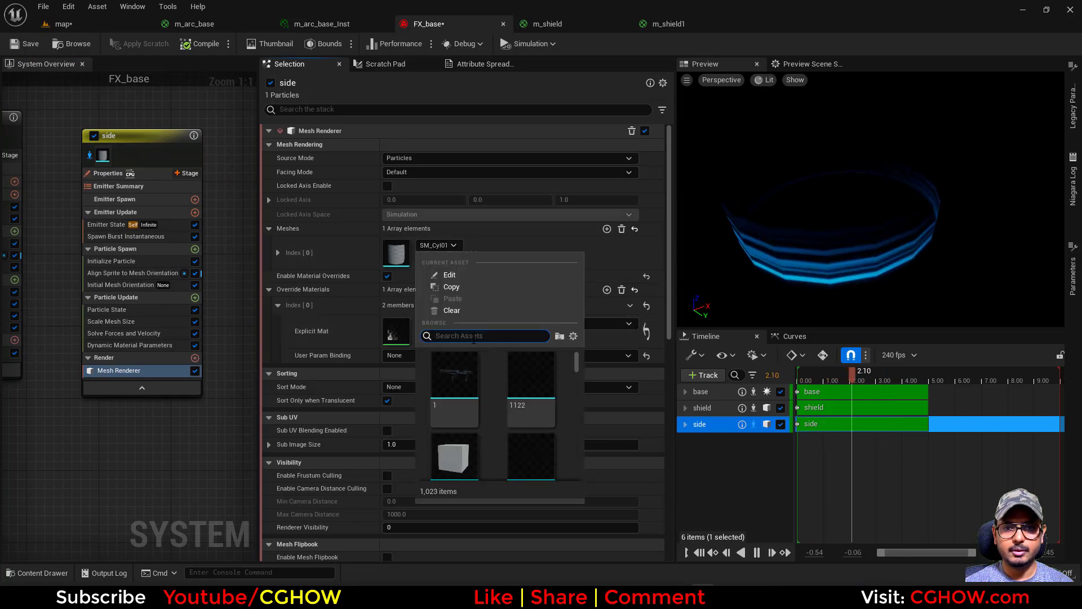
type("plan")
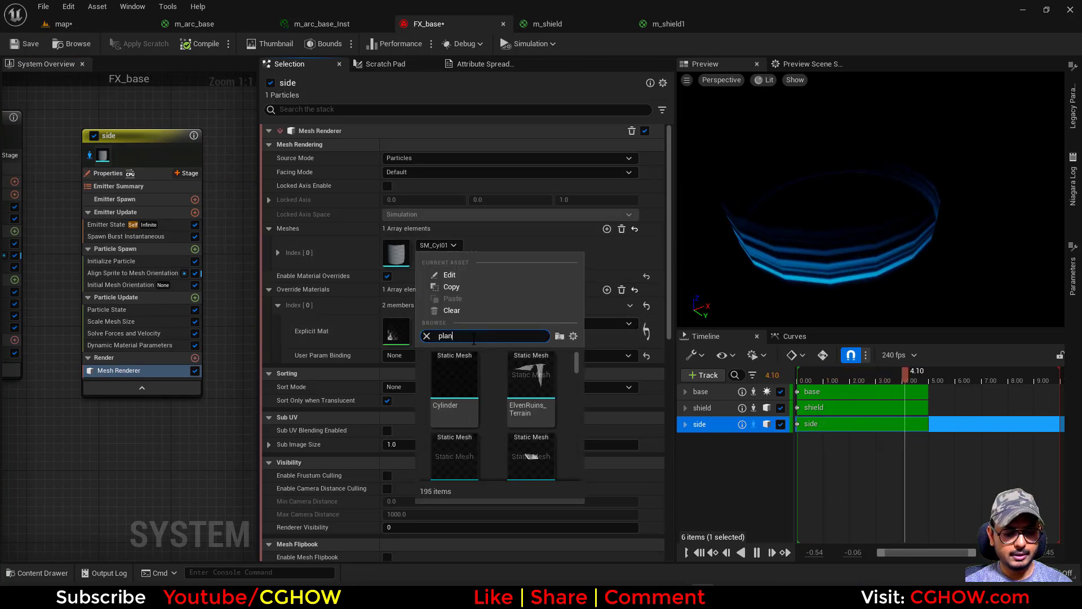
type("er")
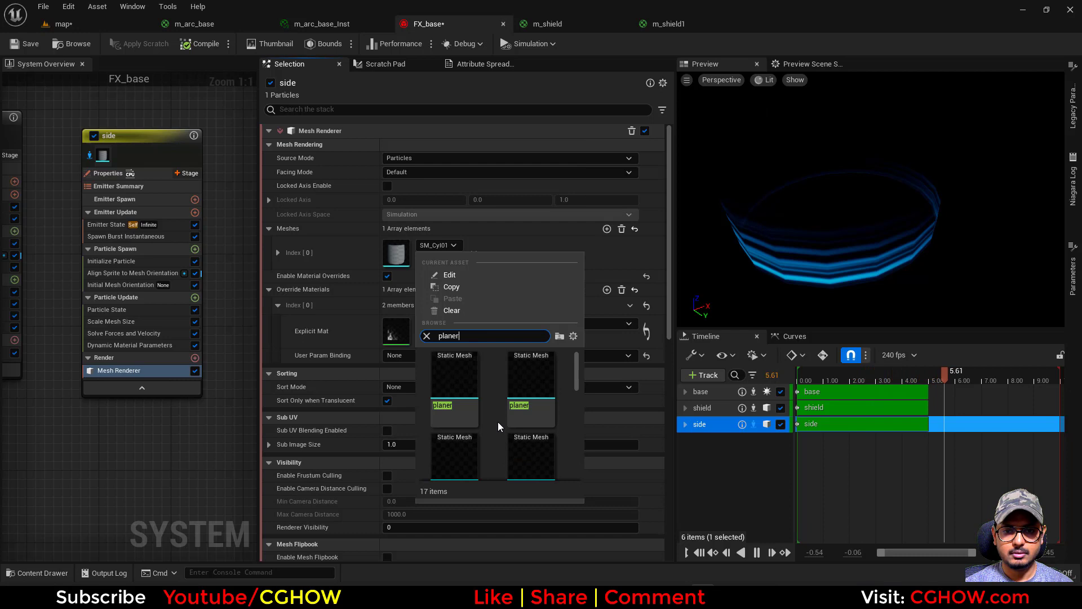
left_click(454, 389)
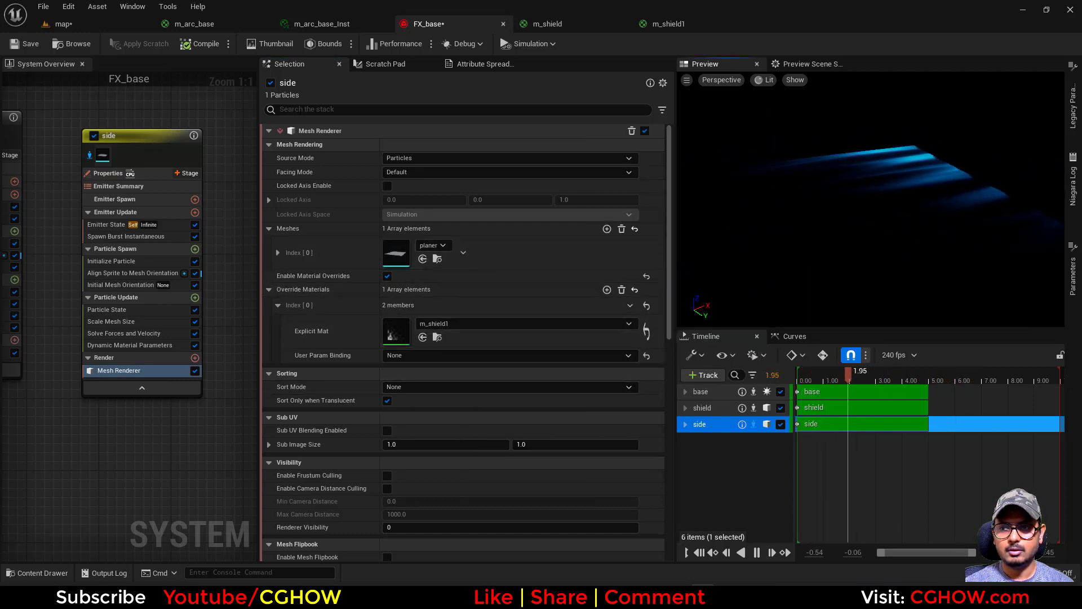
left_click_drag(871, 199, 871, 225)
left_click(90, 155)
left_click_drag(833, 374, 849, 375)
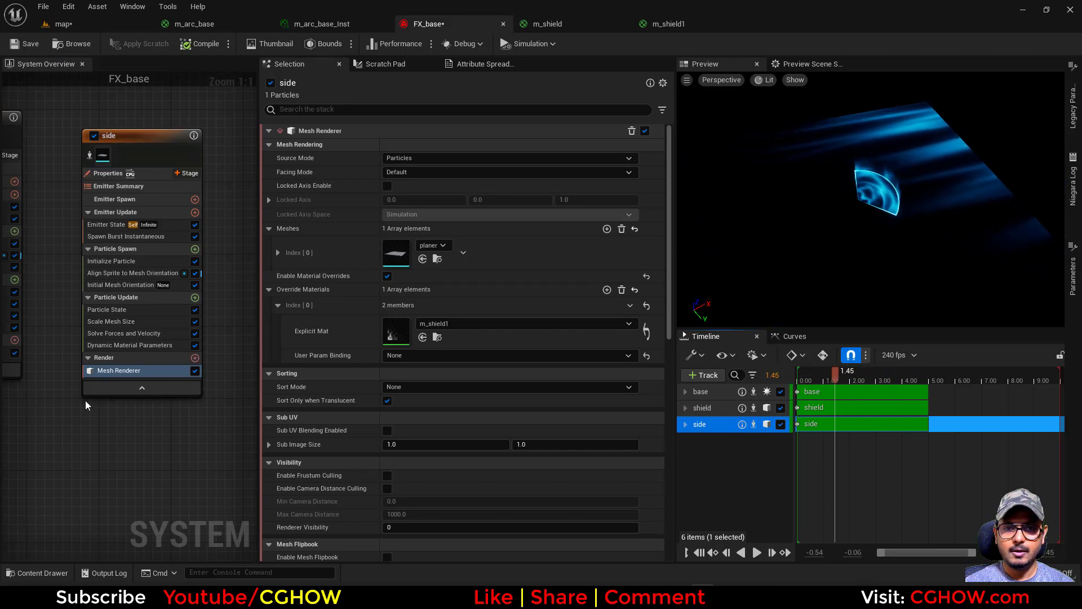
- Disable Initial Mesh Orientation and delete the Align Sprite to Mesh Orientation module from the side emitter
right_click_drag(104, 409, 111, 418)
left_click(157, 355)
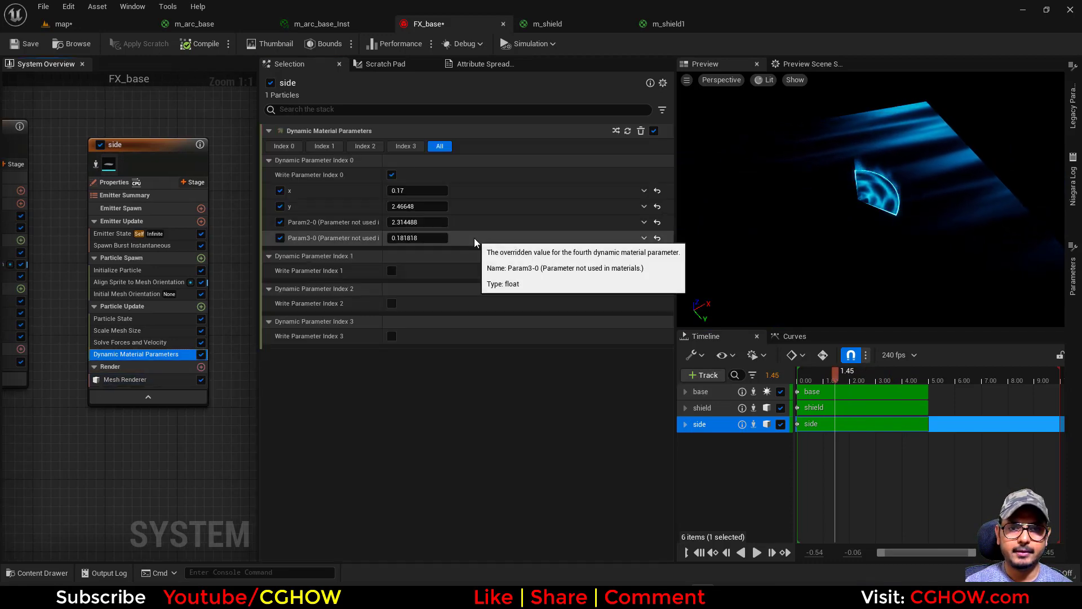
left_click(125, 295)
left_click(200, 293)
left_click(137, 282)
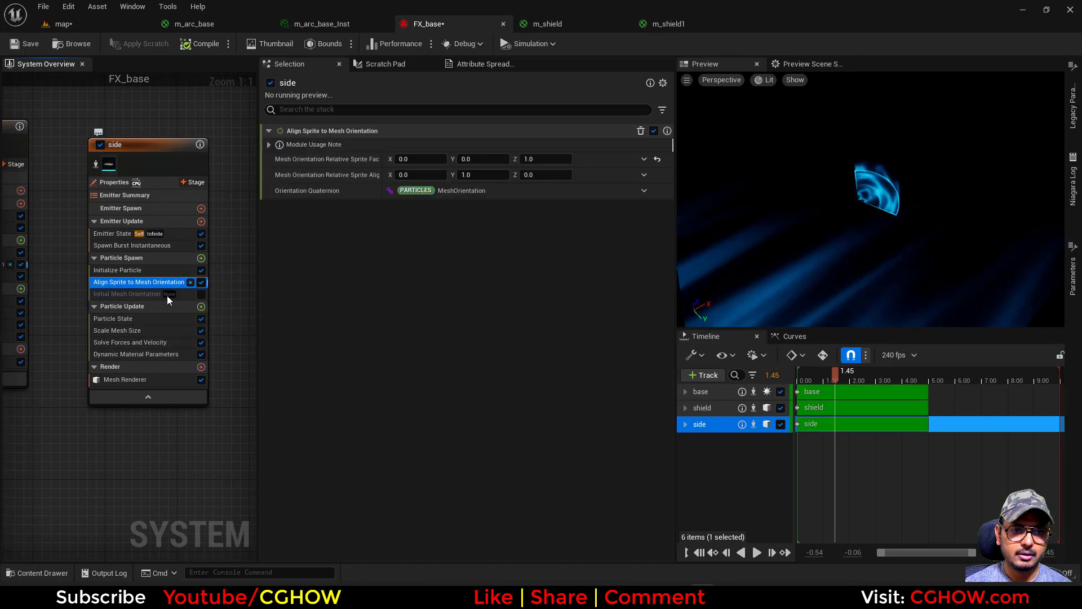
key("Delete")
left_click(130, 369)
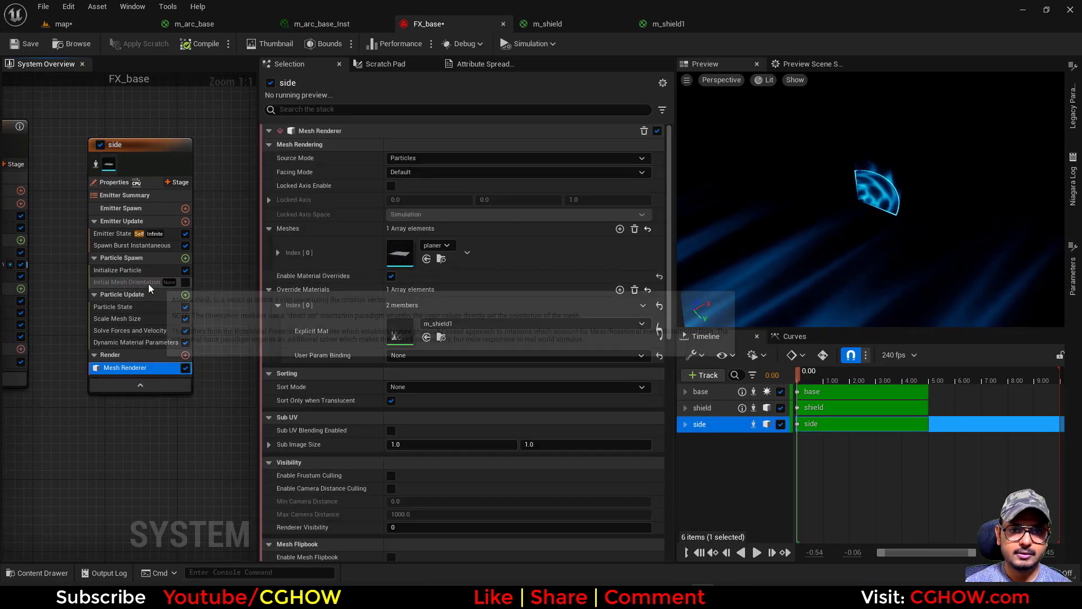
- Switch the side emitter's Mesh Scale Mode to Uniform and set the uniform scale to about 3.34
left_click(114, 271)
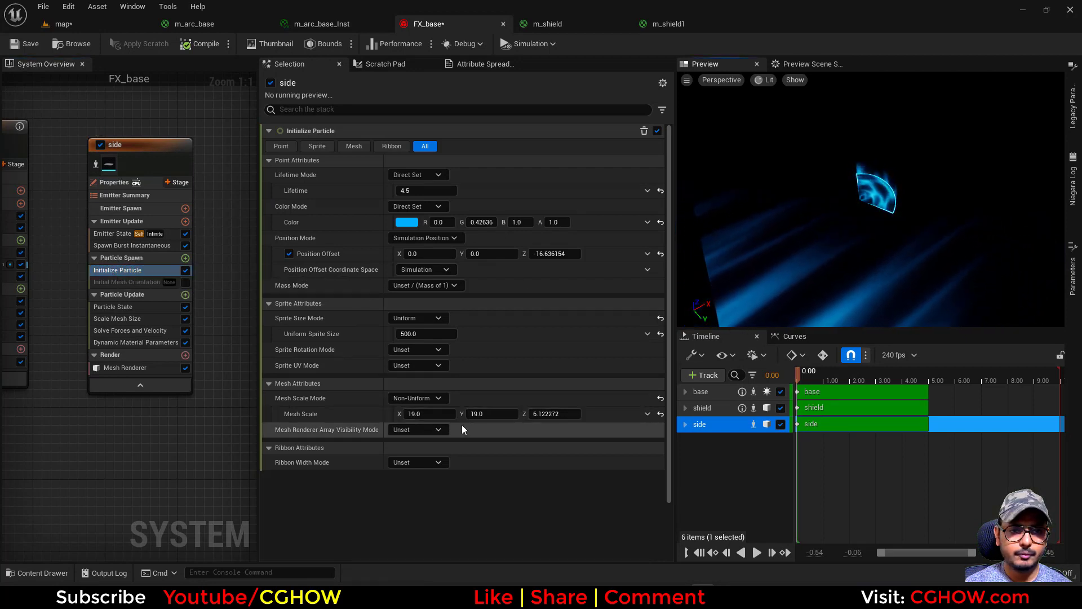
left_click(436, 399)
left_click(436, 425)
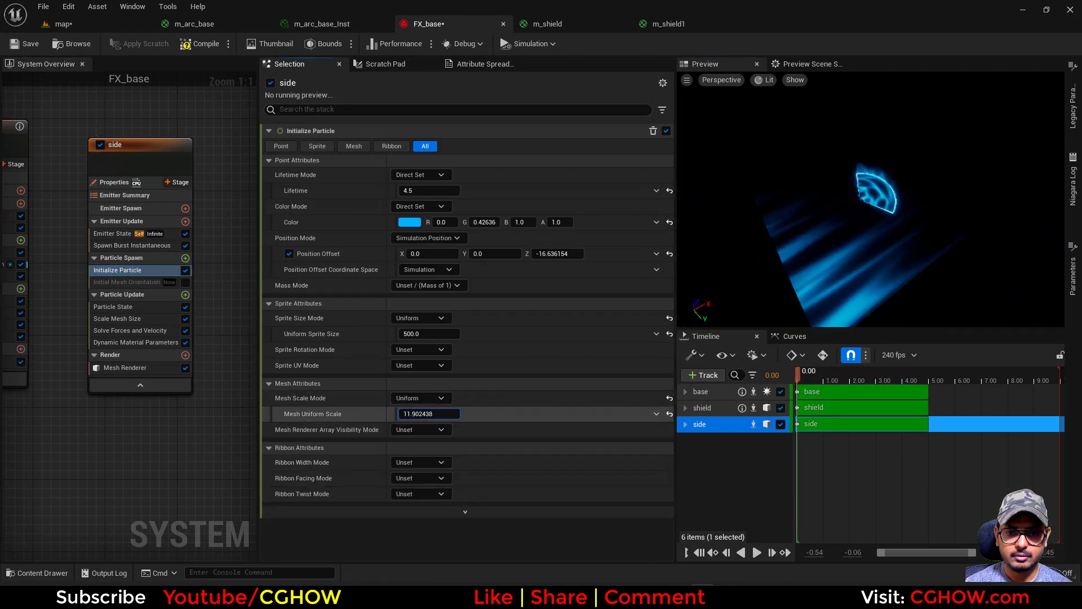
left_click_drag(429, 414, 395, 414)
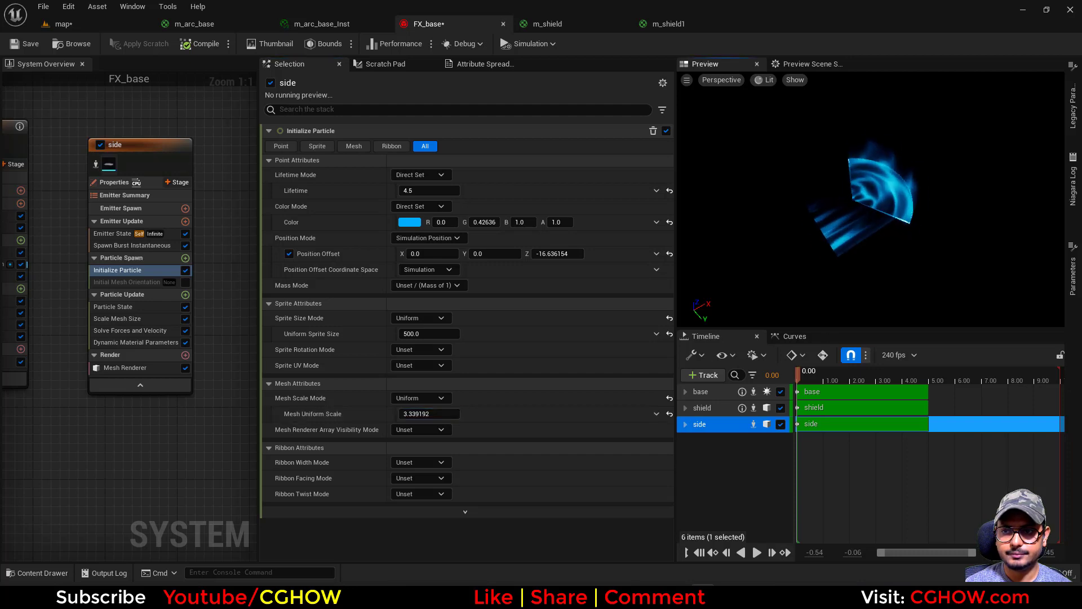
- Enable the side emitter's Initial Mesh Orientation again, reset its Rotation and set the Y rotation to -0.25
left_click(185, 282)
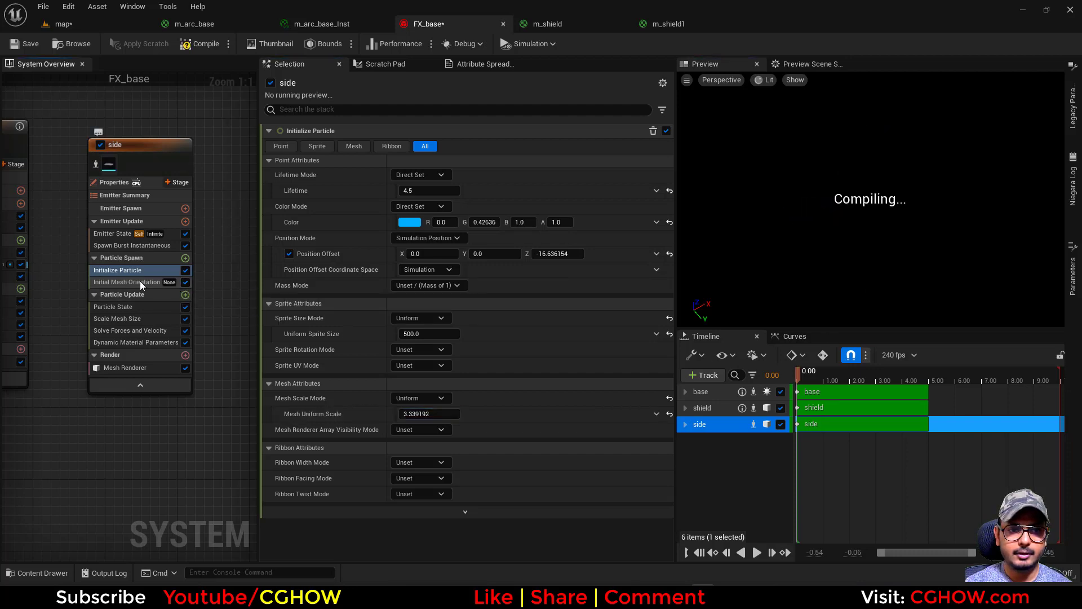
left_click(139, 282)
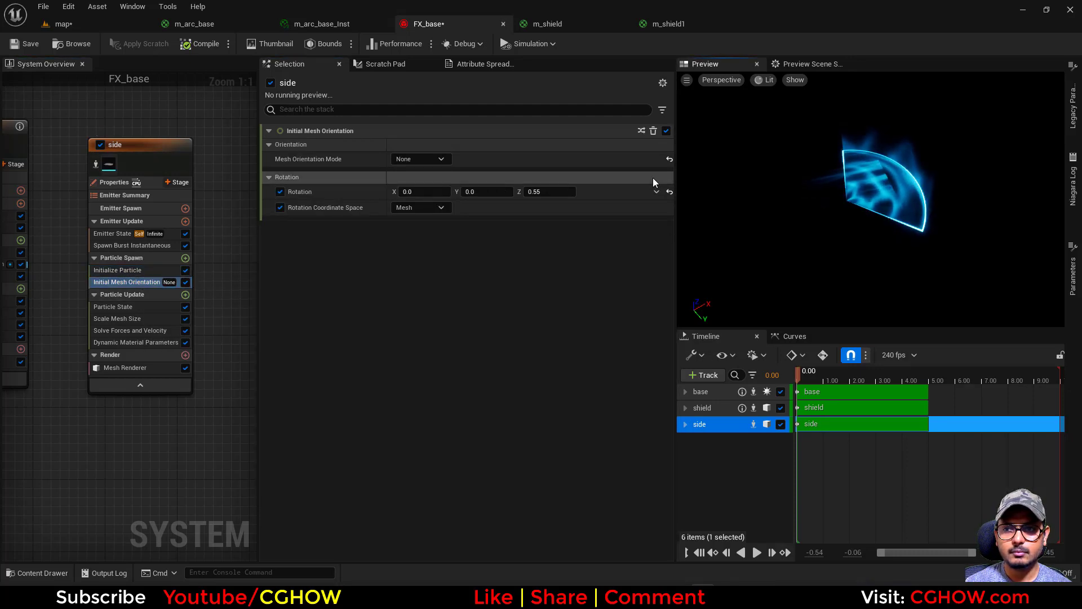
left_click(668, 192)
left_click_drag(820, 244, 821, 214)
left_click(482, 191)
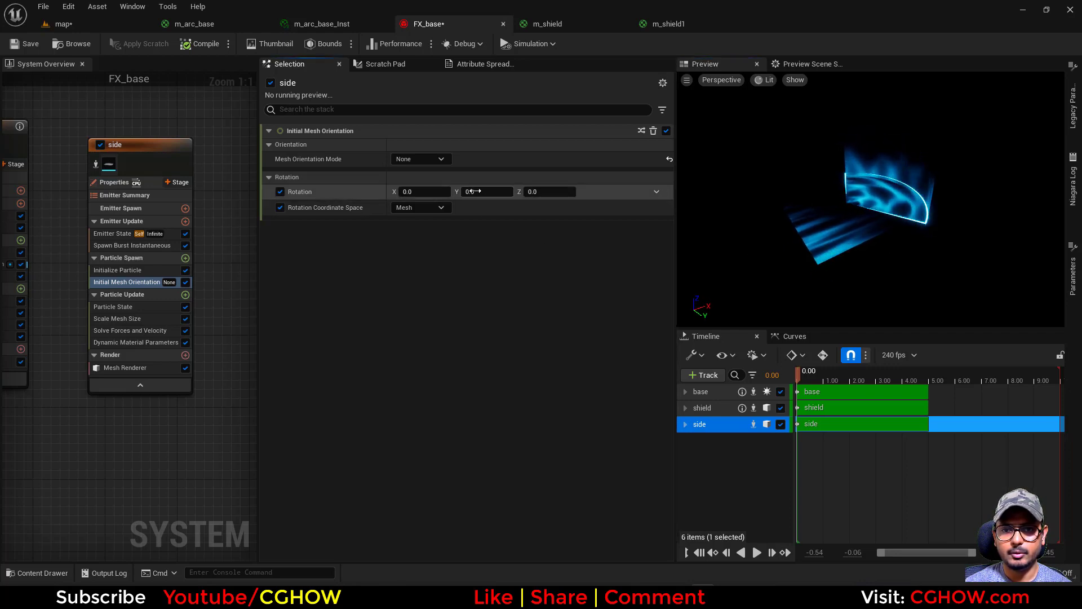
type("0.25")
key("Return")
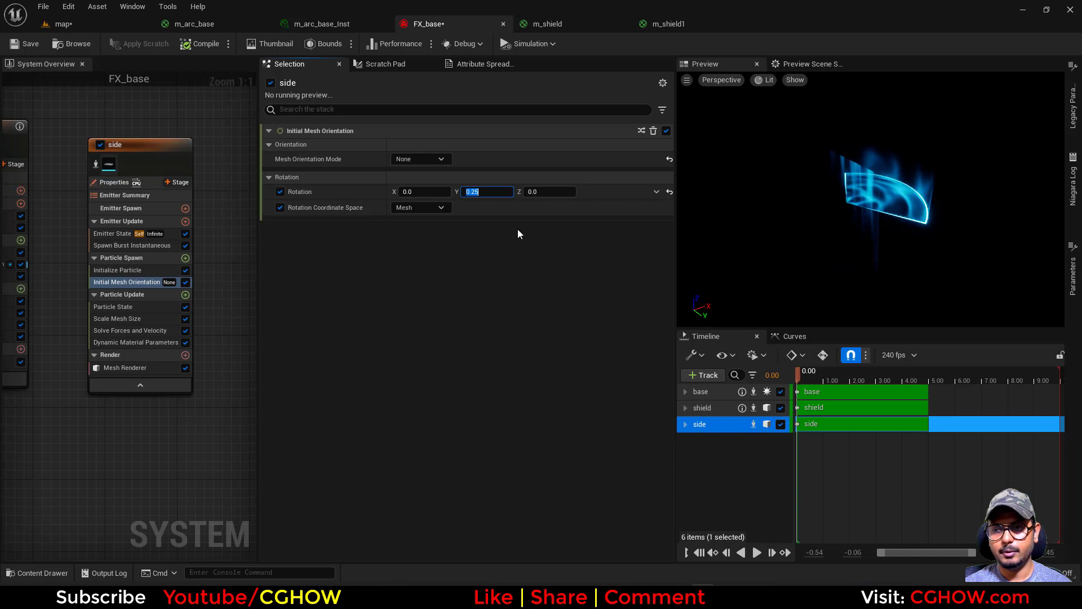
type("-0.25")
key("Return")
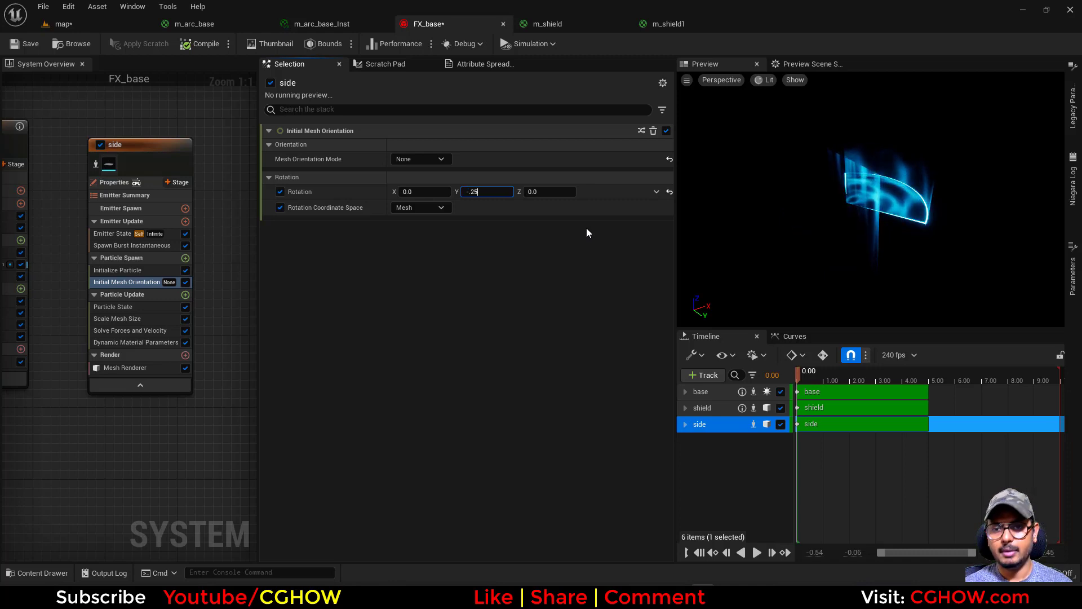
- Try different X and Z rotations on the side emitter's mesh, finishing with both set to 0
left_click_drag(694, 262, 653, 264)
left_click_drag(924, 251, 806, 253)
mouse_move(560, 192)
left_mouse_down()
mouse_move(550, 192)
mouse_move(560, 192)
left_mouse_up()
left_click(560, 193)
type("0")
left_click_drag(432, 191, 446, 191)
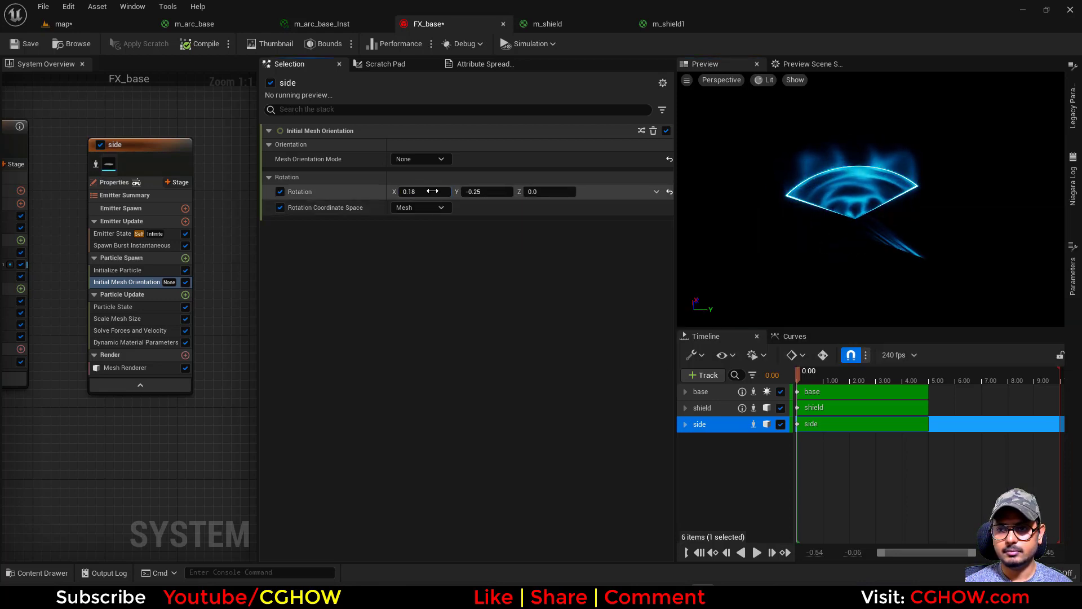
left_click(432, 192)
type("0")
key("Return")
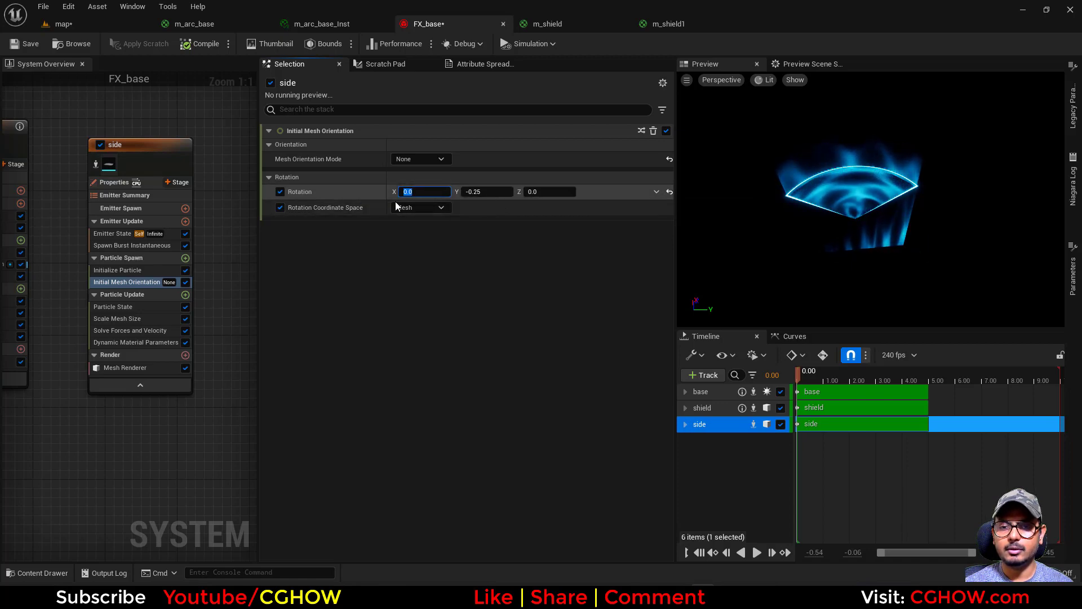
- Duplicate the side emitter's Initial Mesh Orientation module and set the copy's Y rotation to 0
left_click(119, 283)
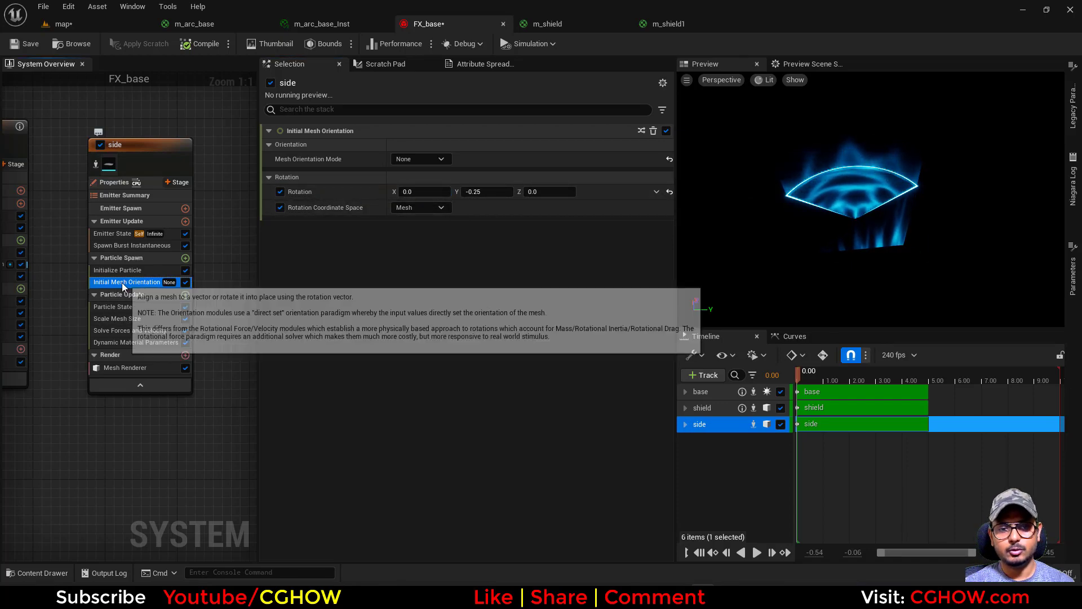
key("ctrl+d")
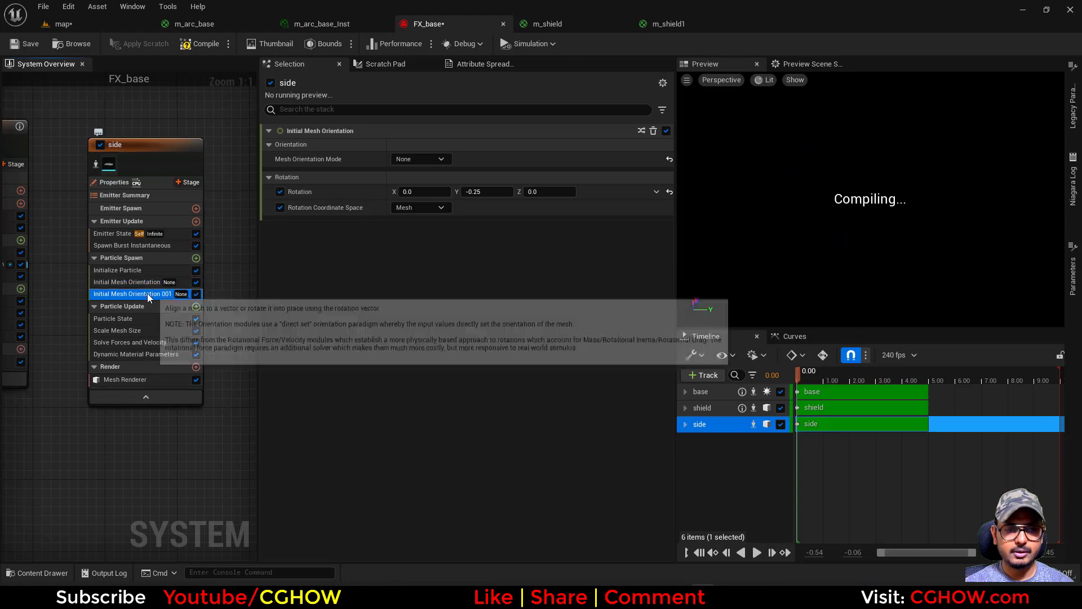
left_click(487, 192)
type("0")
key("Return")
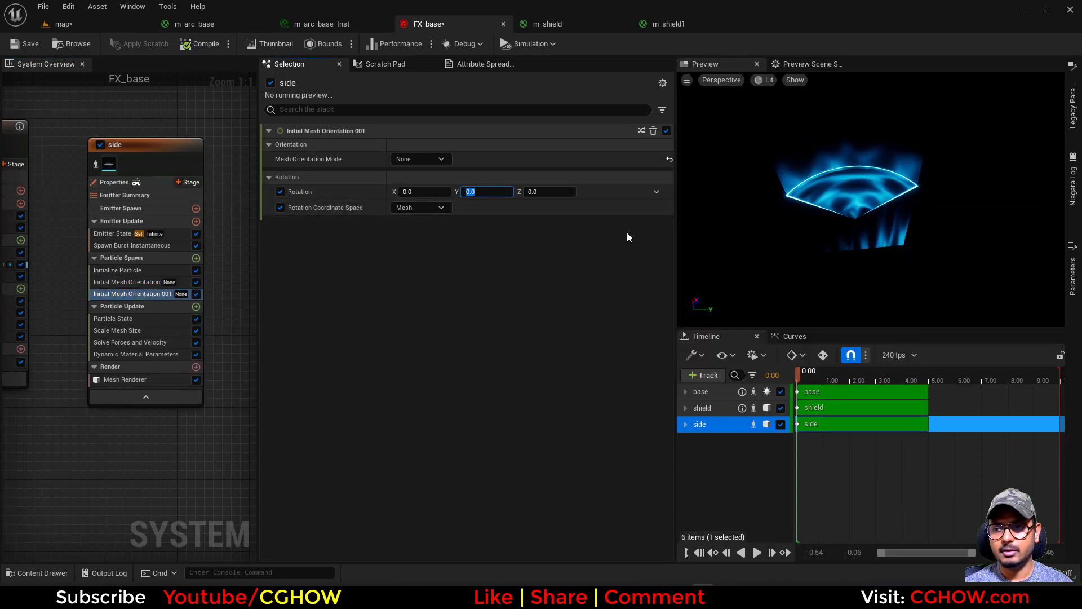
- Set the Z rotation of the duplicated mesh orientation module to about -0.07
mouse_move(539, 194)
left_mouse_down()
mouse_move(570, 194)
mouse_move(535, 194)
mouse_move(558, 199)
left_mouse_up()
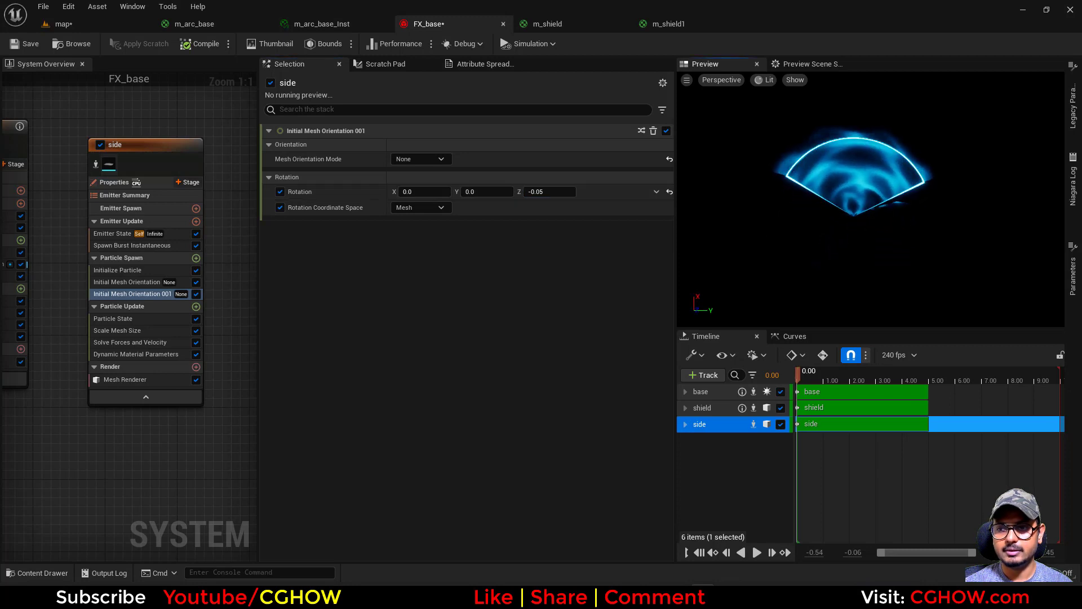
left_click_drag(556, 192, 545, 192)
left_click_drag(839, 227, 839, 259)
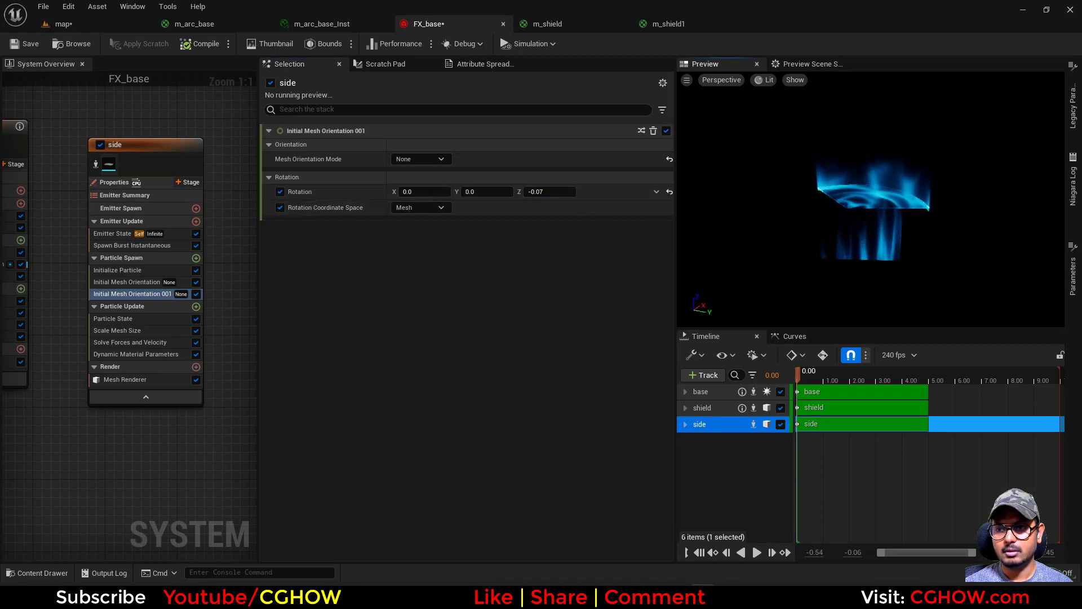
- Raise the side emitter's Position Offset in Initialize Particle to about 162 in Z
left_click(143, 270)
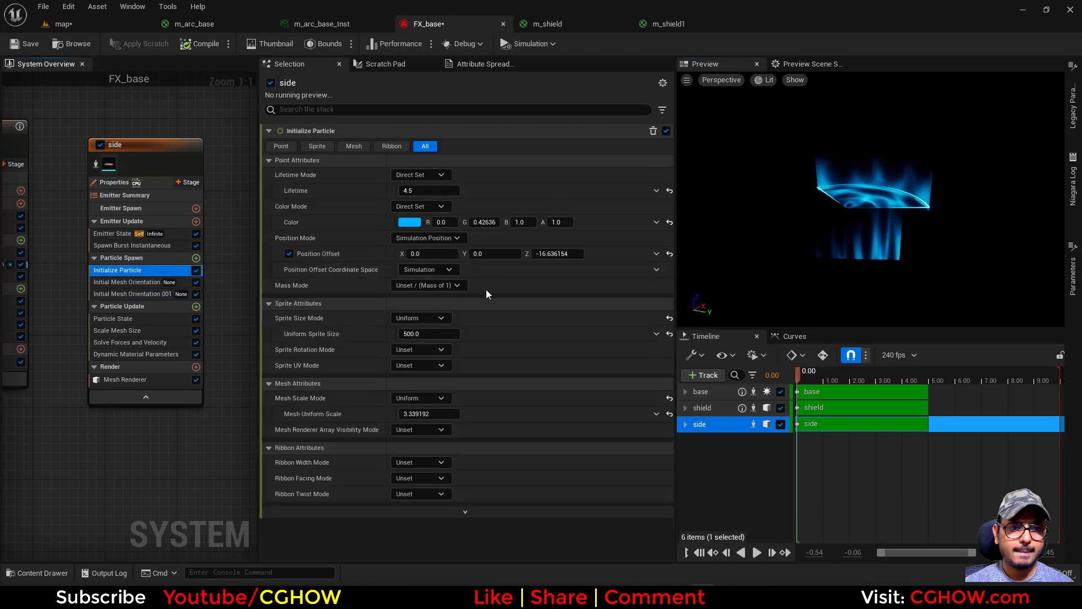
left_click(550, 254)
left_click(579, 271)
left_click_drag(545, 254, 581, 254)
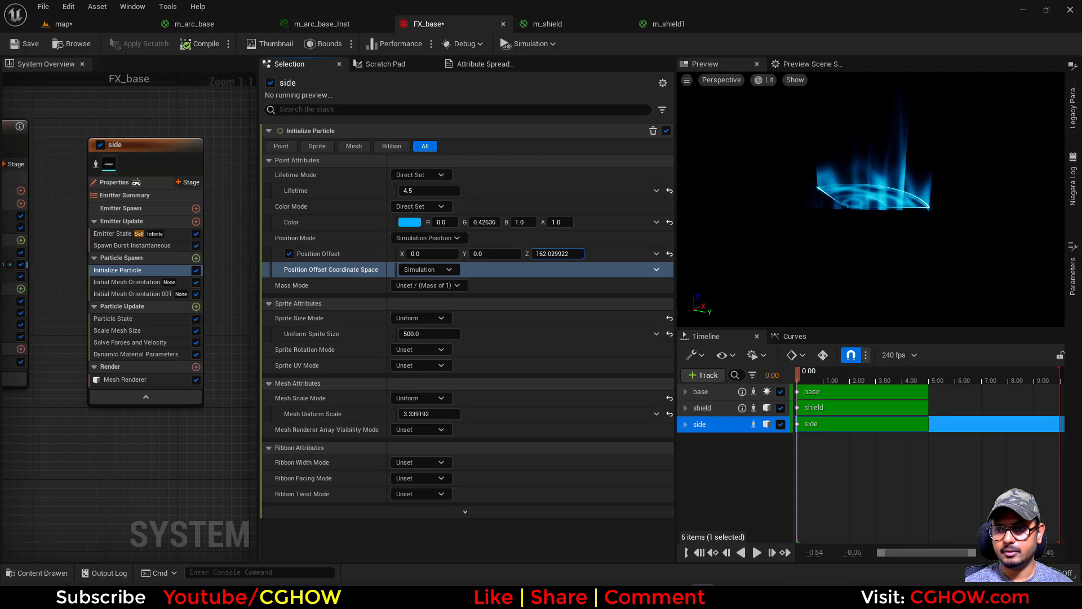
left_click_drag(845, 226, 837, 253)
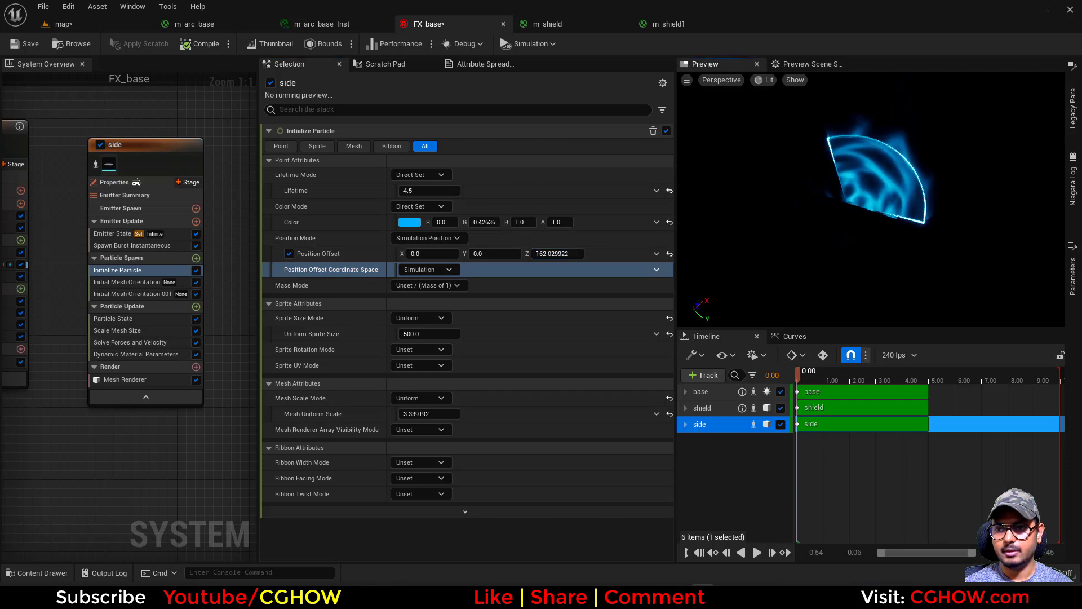
- Adjust the side emitter's Position Offset to about 48.2 in X and 71.2 in Y
mouse_move(432, 254)
left_mouse_down()
mouse_move(411, 254)
mouse_move(428, 254)
left_mouse_up()
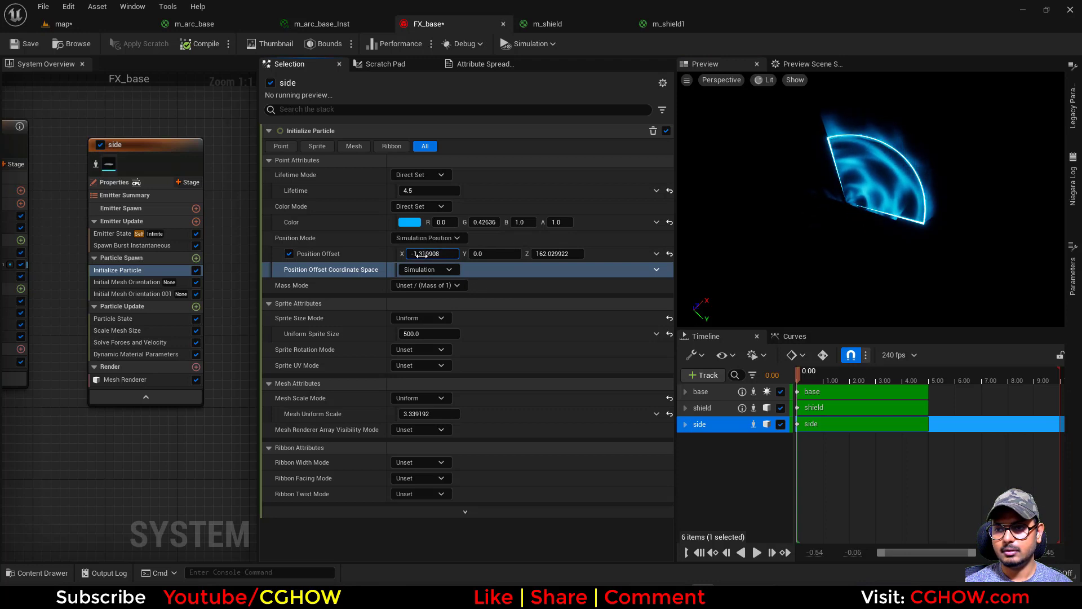
left_click_drag(511, 253, 508, 253)
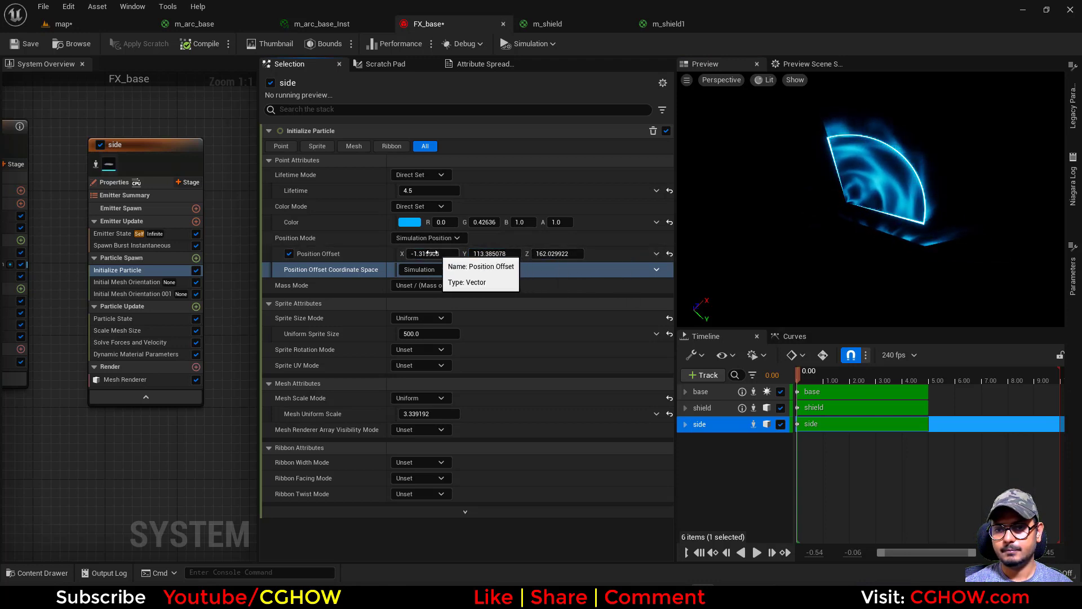
left_click_drag(418, 254, 437, 254)
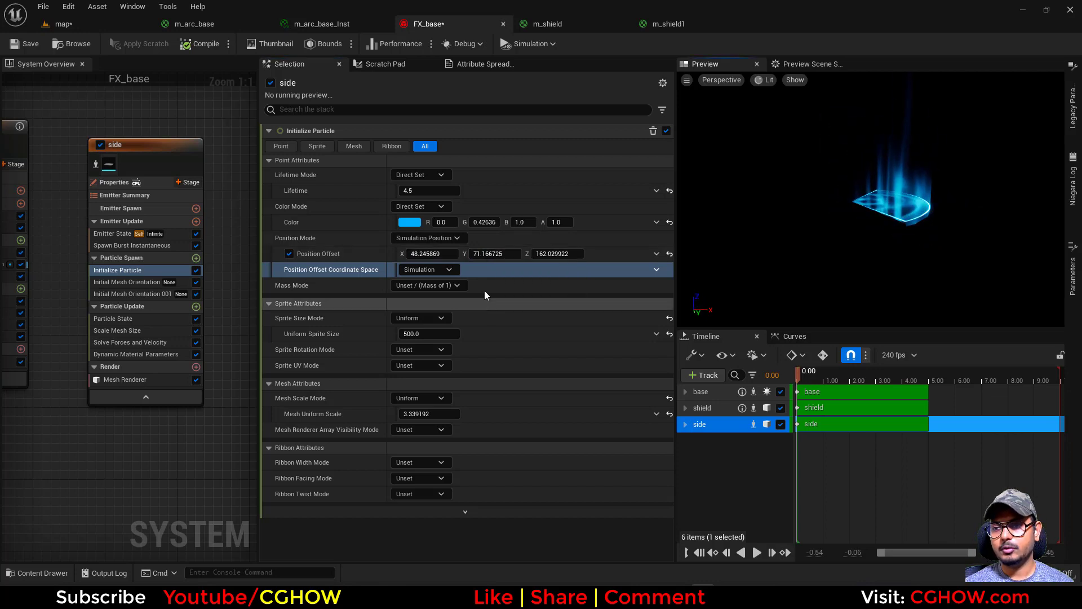
- Switch the side emitter's Mesh Scale Mode to Non-Uniform and set the X and Y mesh scale to 3
left_click(134, 330)
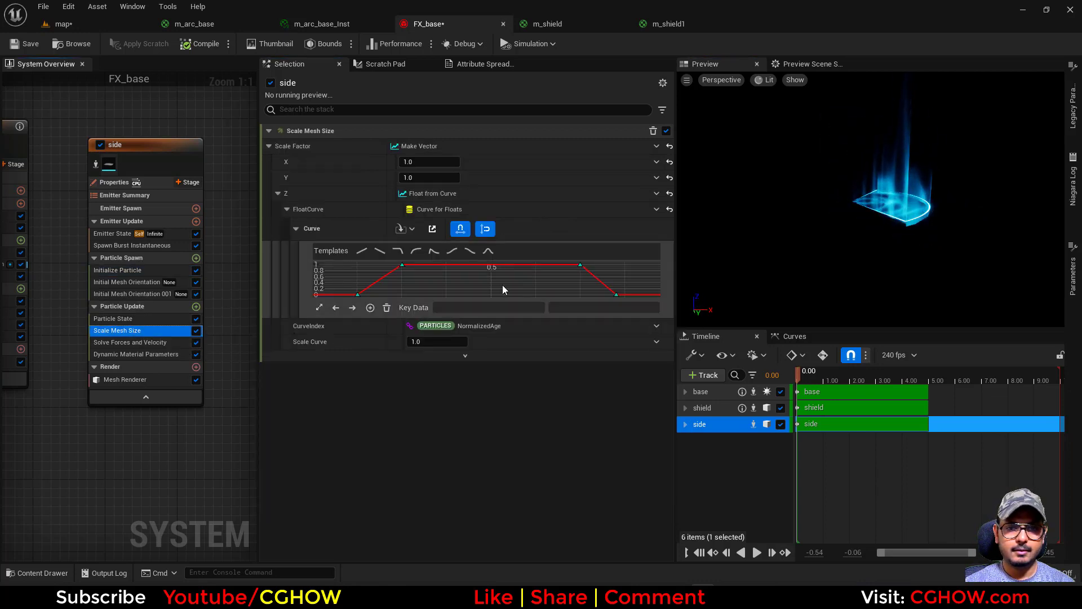
left_click_drag(812, 237, 879, 209)
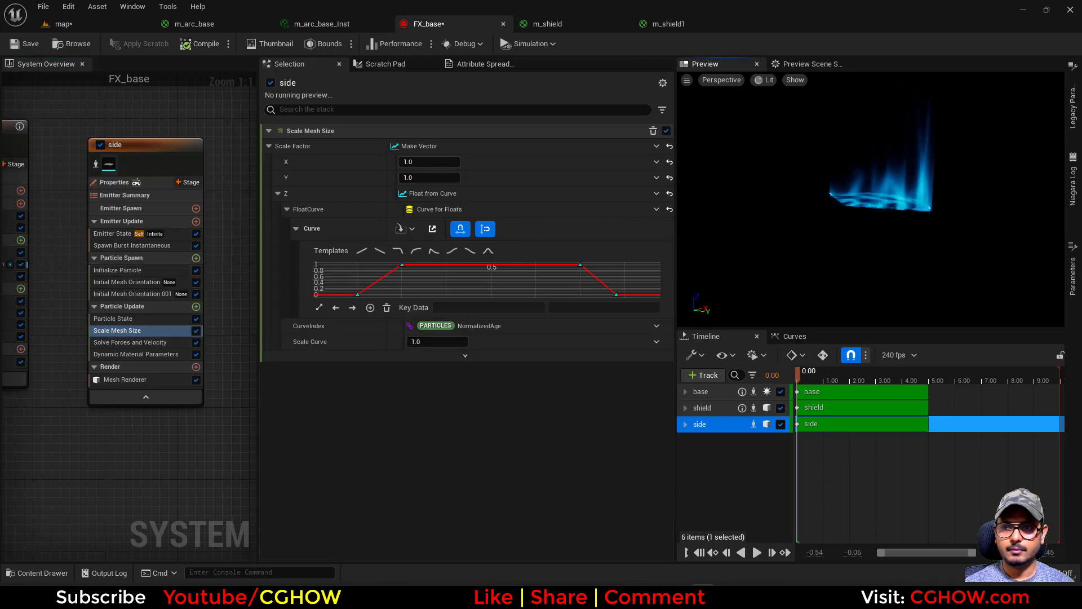
left_click(151, 270)
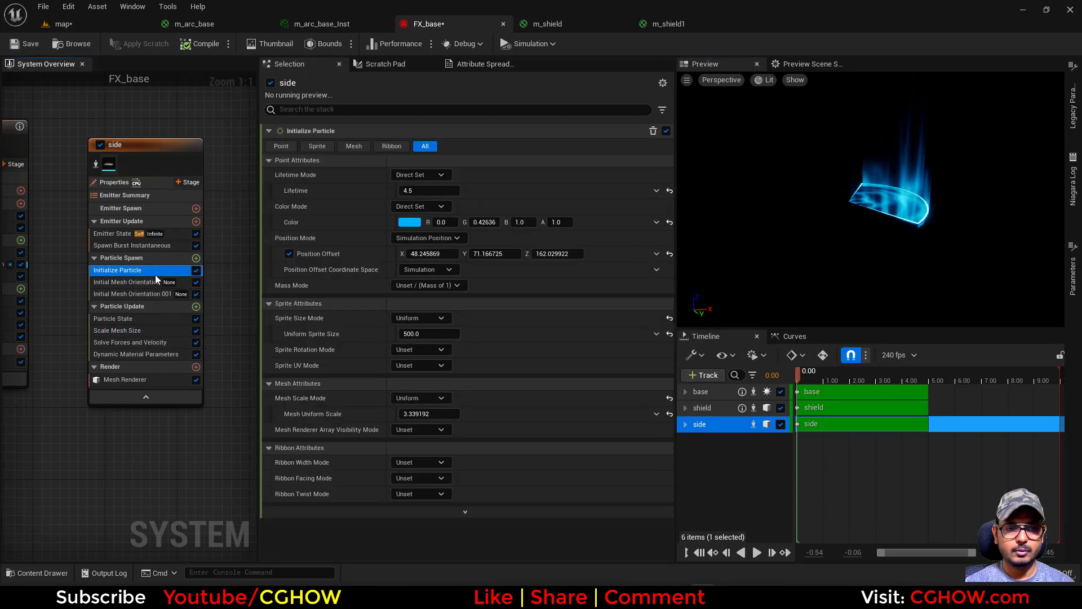
left_click(441, 398)
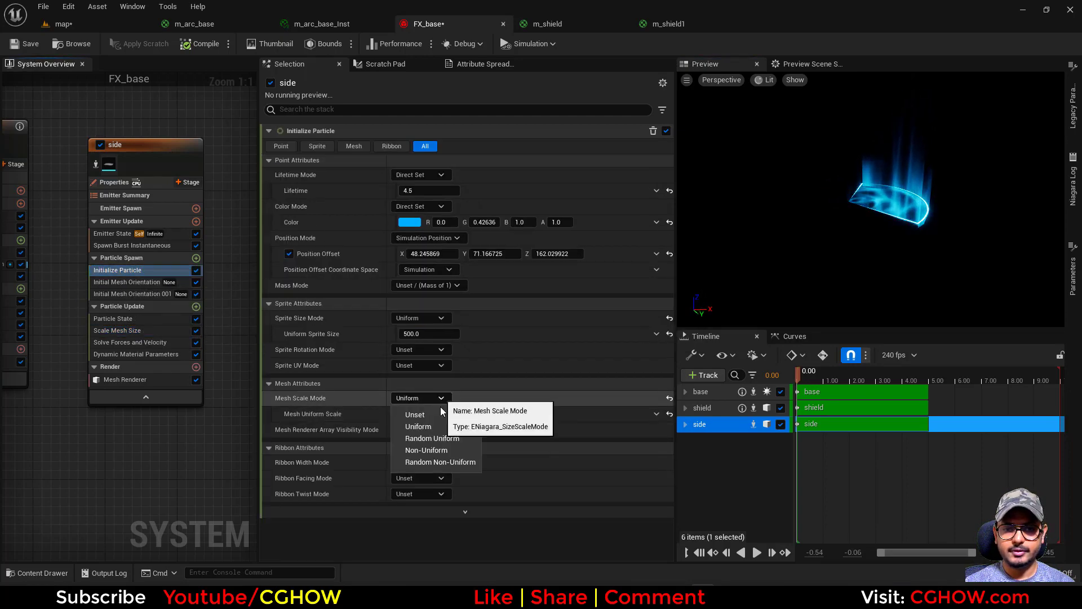
left_click(441, 450)
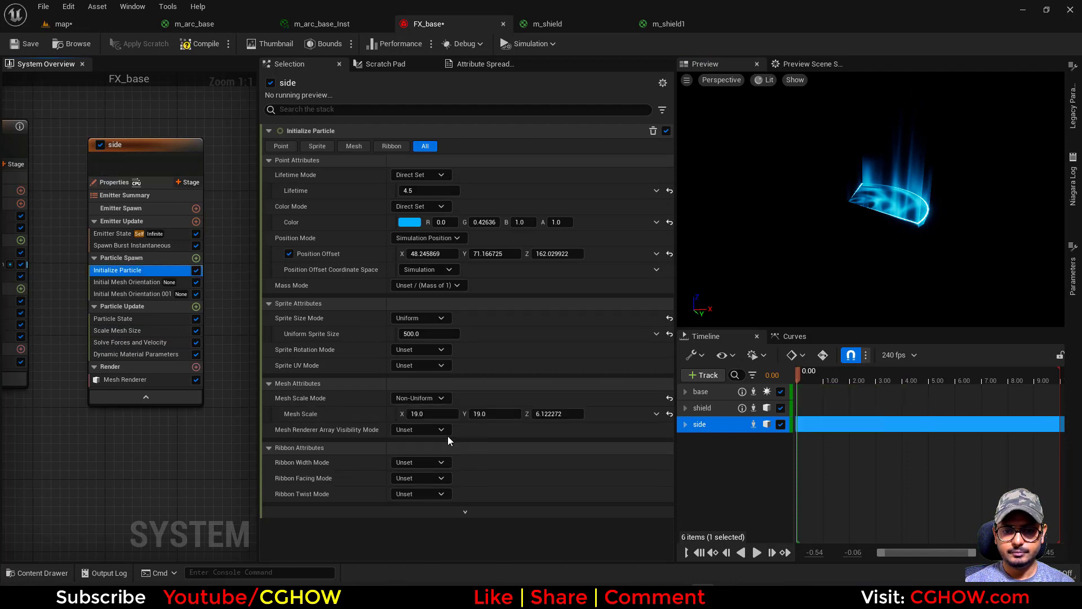
left_click(509, 413)
type("3")
key("Return")
- Try Z mesh scales of 0.2 and 0.1 on the side emitter, finishing with 0.3
left_click_drag(561, 414, 360, 414)
left_click(568, 417)
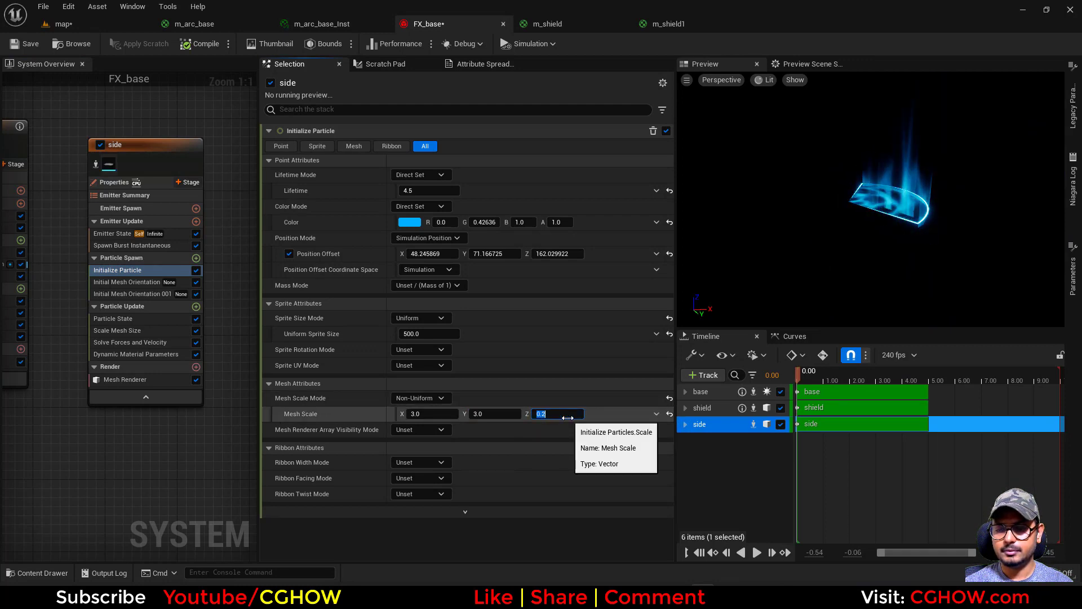
type("0.1")
key("Return")
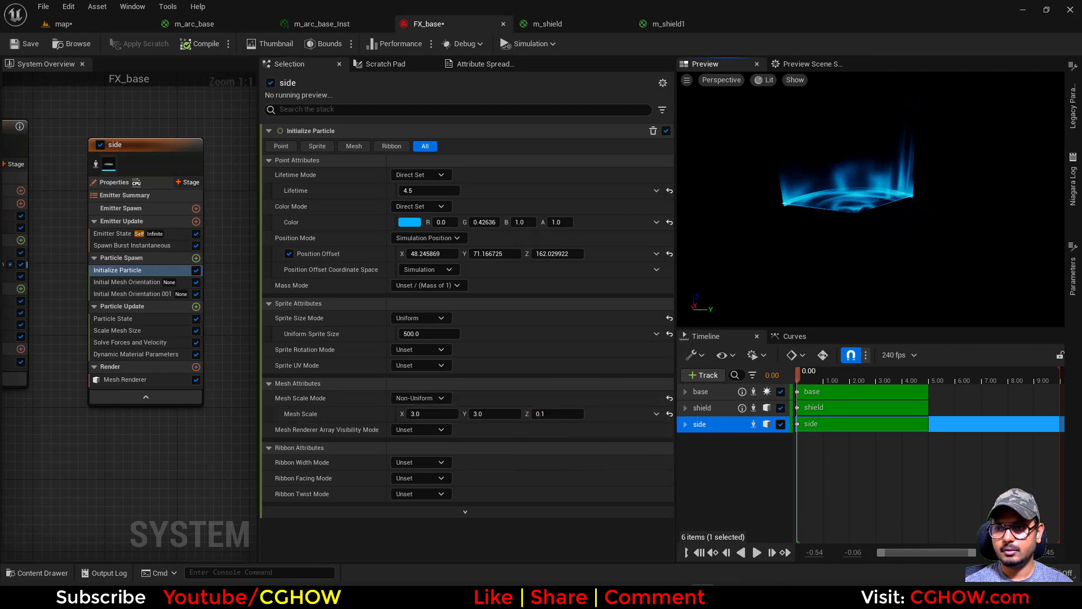
left_click(564, 413)
type("0.3")
key("Return")
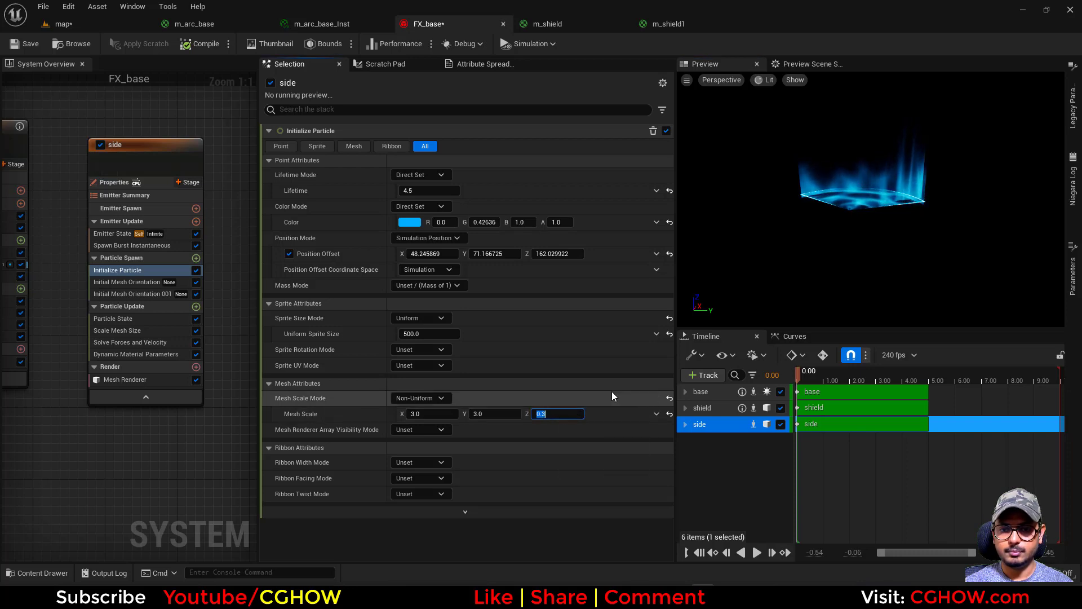
- Try a smaller Y mesh scale on the side emitter, return it to 3 and reduce the X scale to about 1.69
left_click_drag(495, 414, 490, 413)
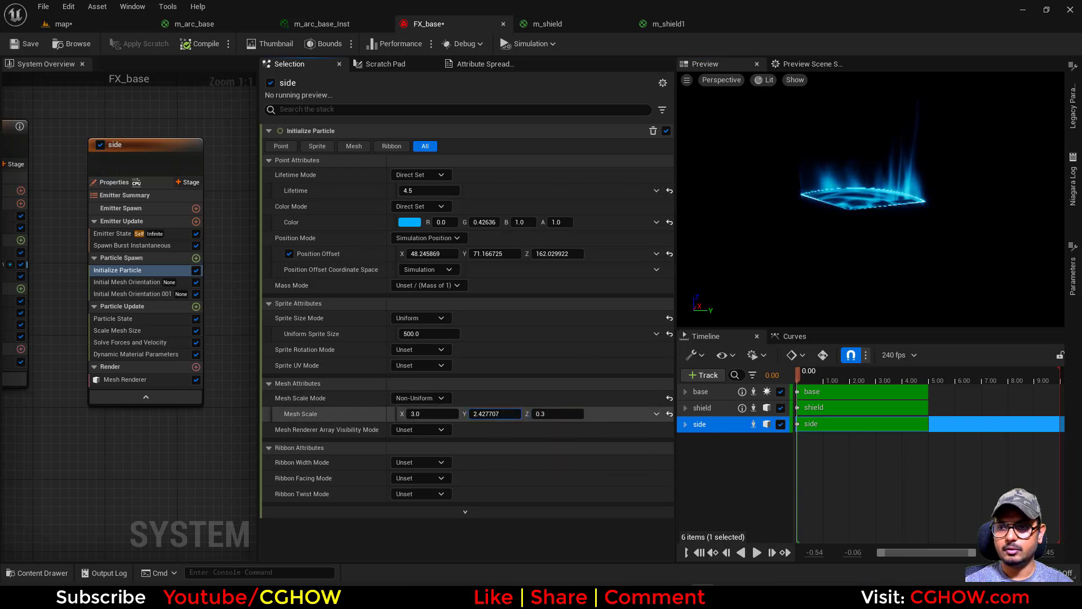
type("3")
key("Return")
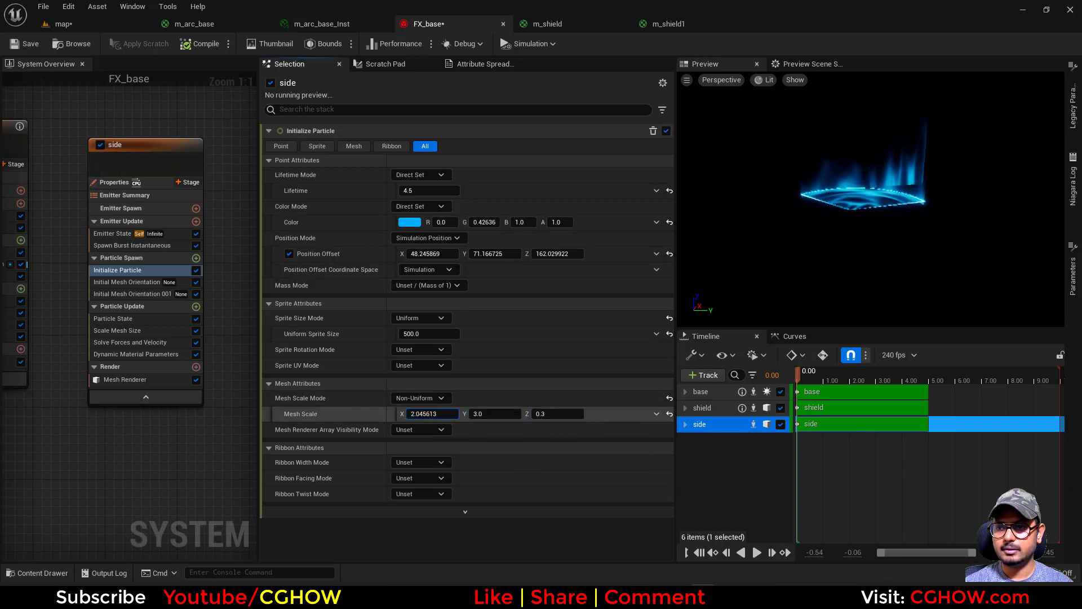
left_click_drag(433, 414, 429, 413)
left_click_drag(871, 200, 772, 203)
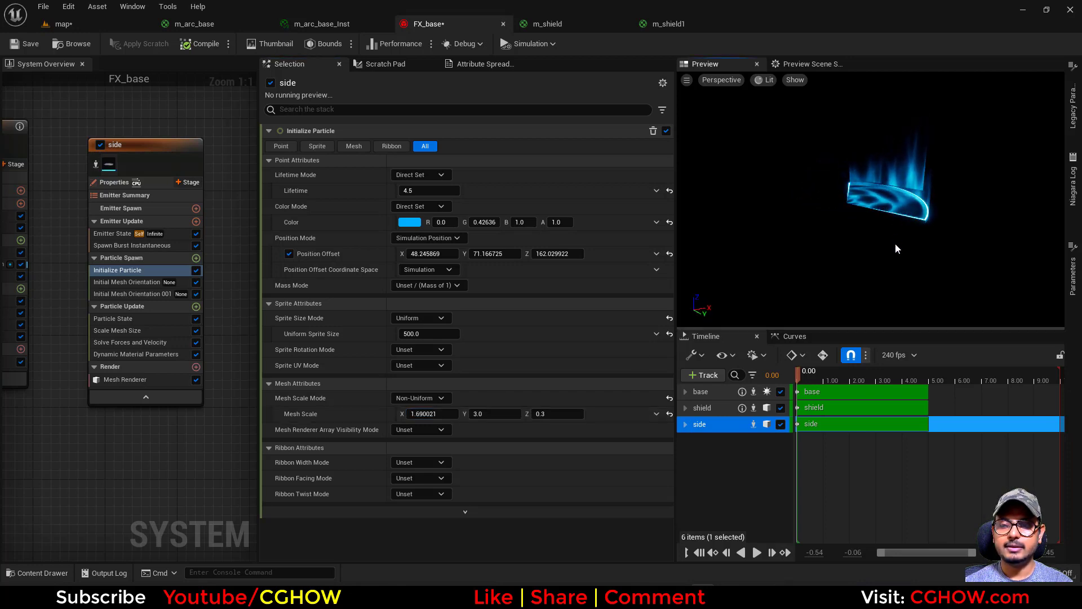
left_click_drag(895, 245, 890, 182)
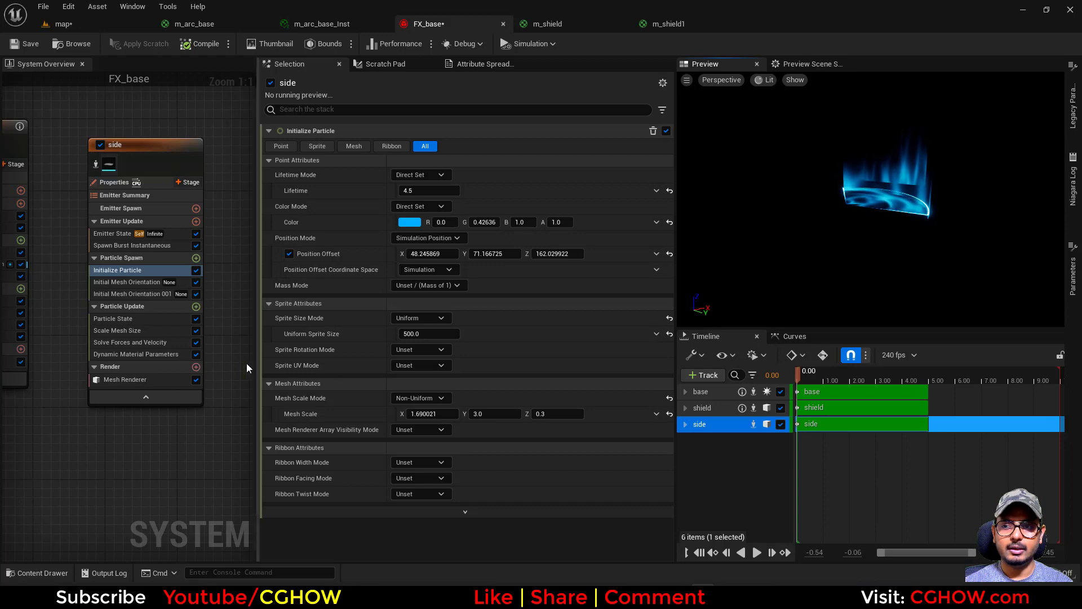
- Increase the X mesh scale in the side emitter's Initialize Particle module to about 2.53
left_click(156, 381)
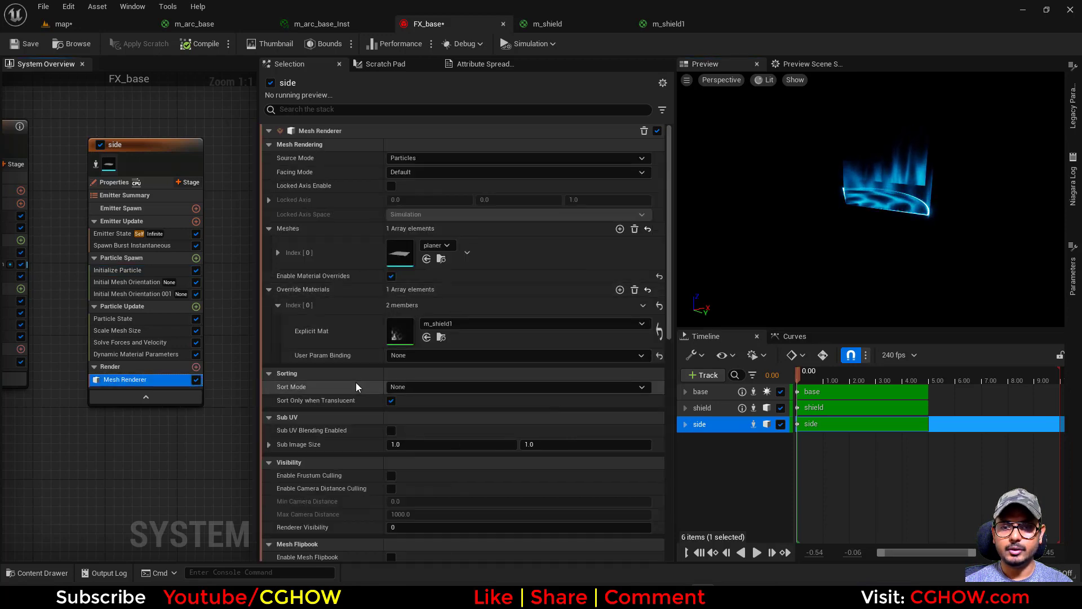
left_click(130, 282)
left_click(130, 272)
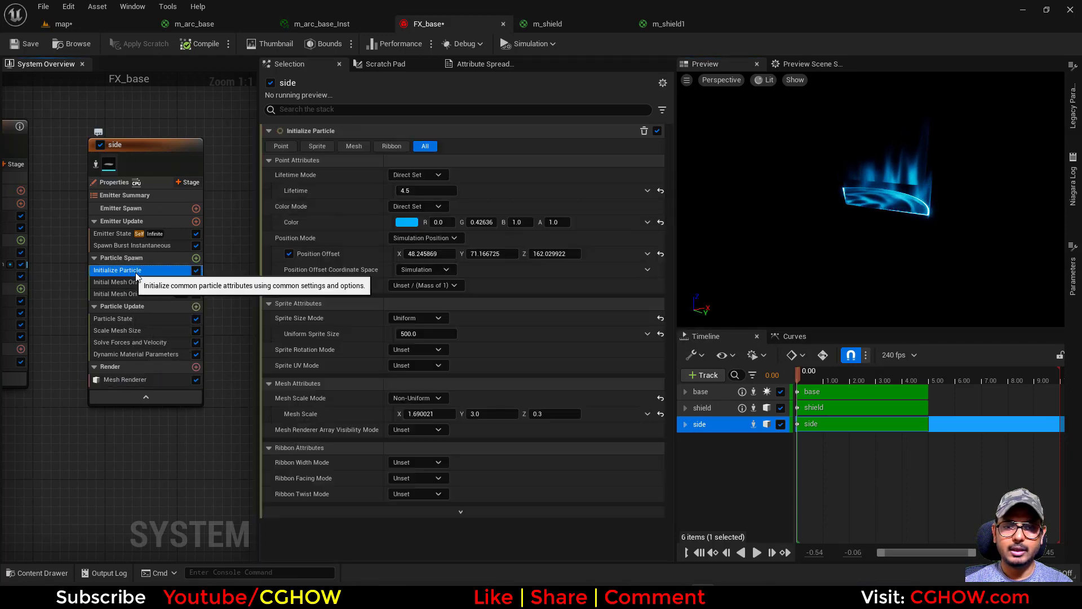
mouse_move(420, 414)
left_mouse_down()
mouse_move(457, 414)
mouse_move(434, 414)
left_mouse_up()
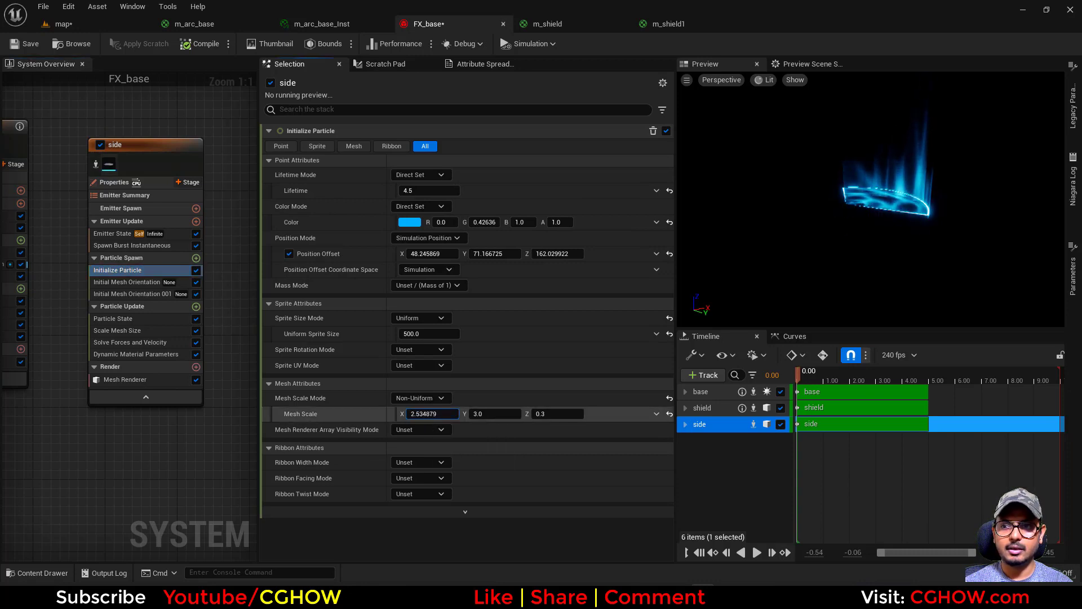
- Expand the mesh entry in the side emitter's Mesh Renderer and set its pivot offset X to 1
left_click(121, 380)
scroll(487, 388, "down", 3)
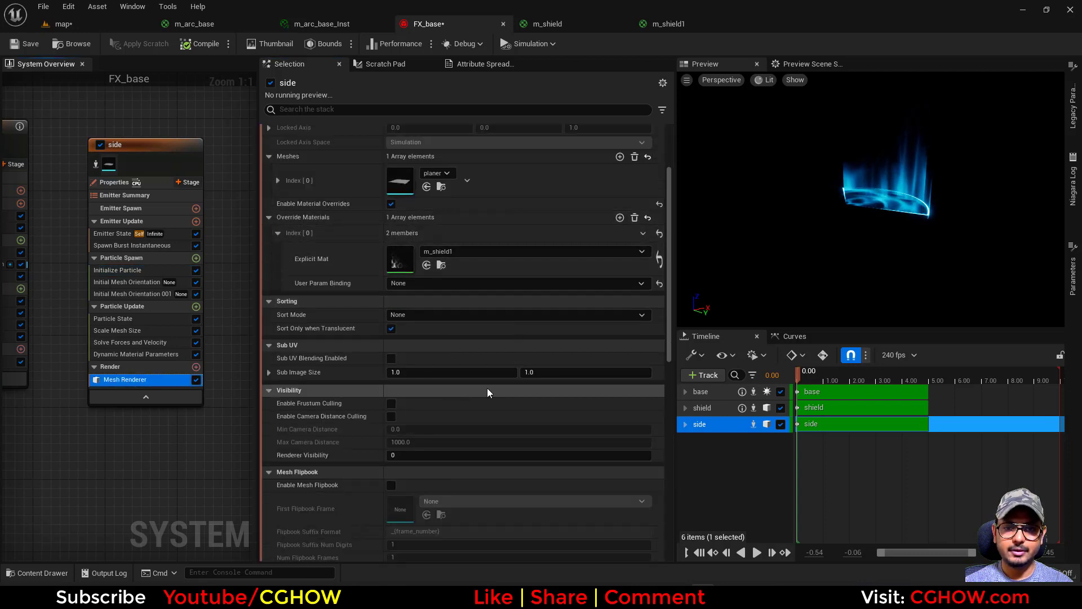
scroll(336, 279, "up", 3)
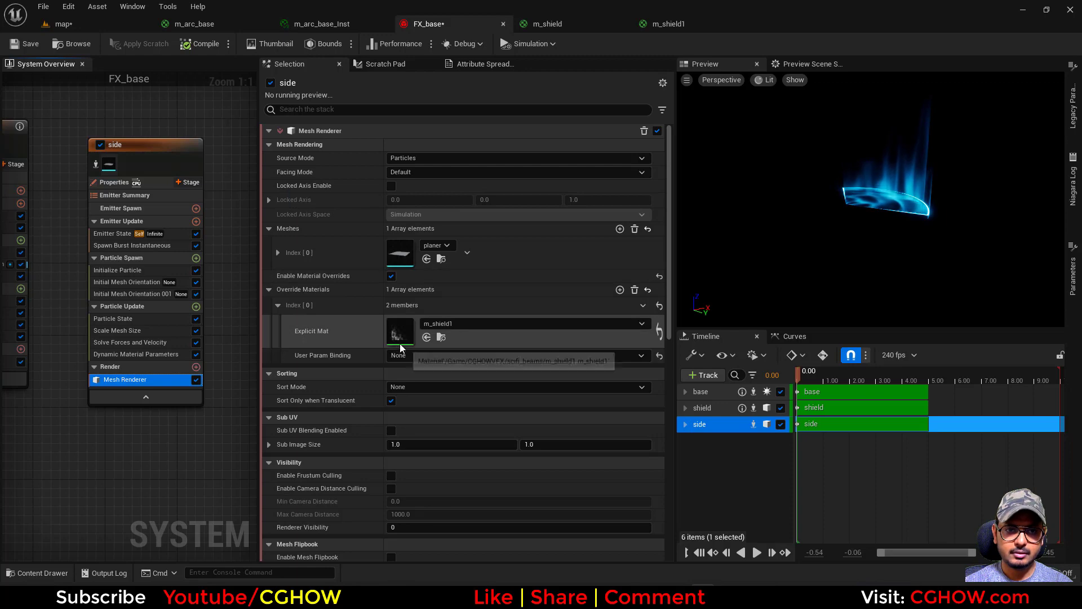
scroll(316, 254, "down", 4)
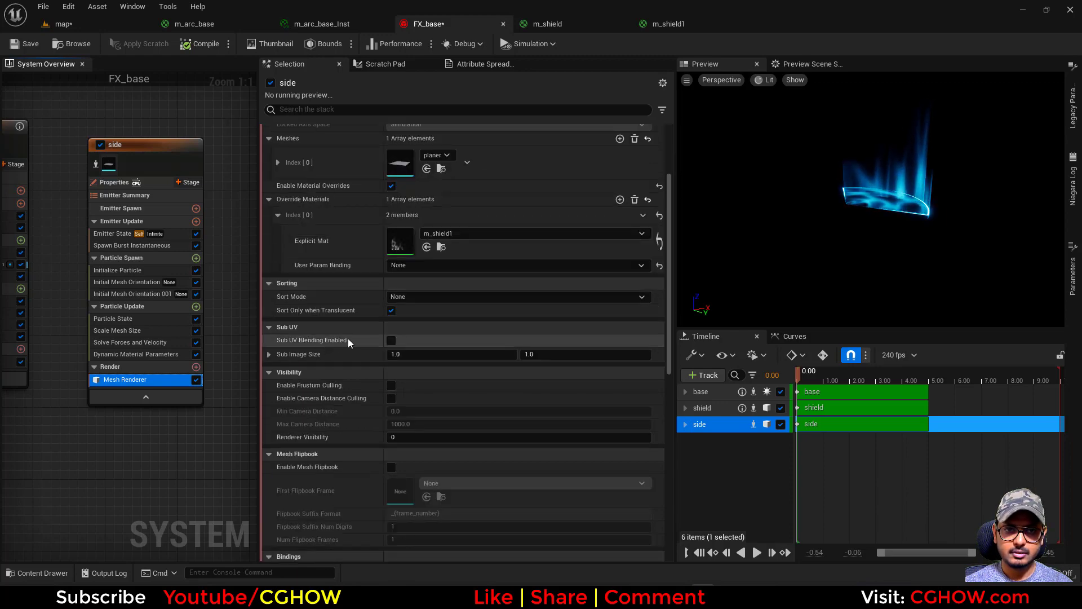
scroll(352, 343, "down", 8)
scroll(356, 346, "up", 5)
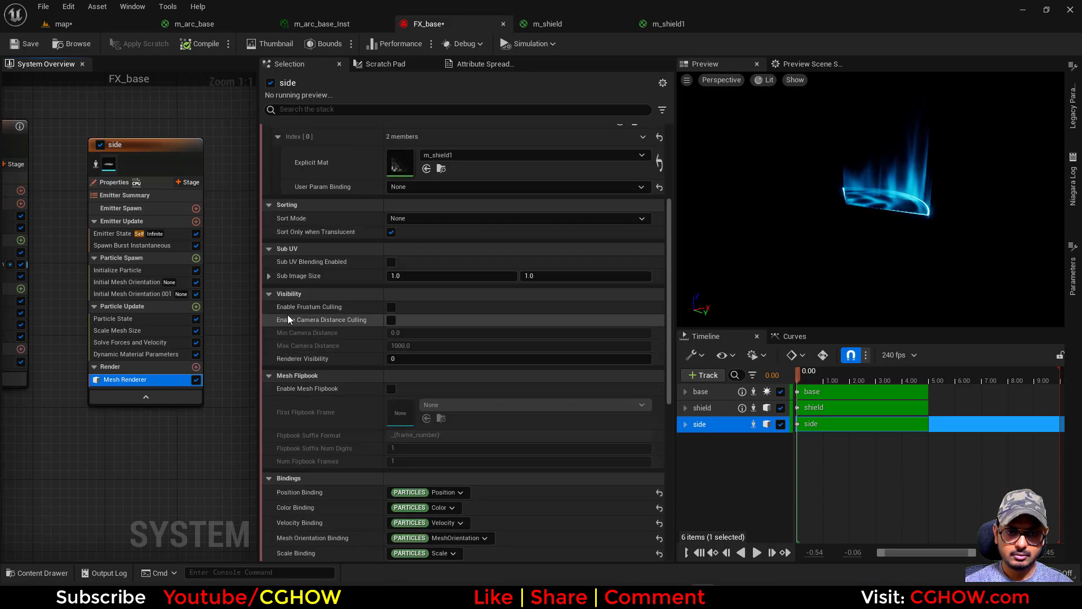
scroll(279, 361, "up", 5)
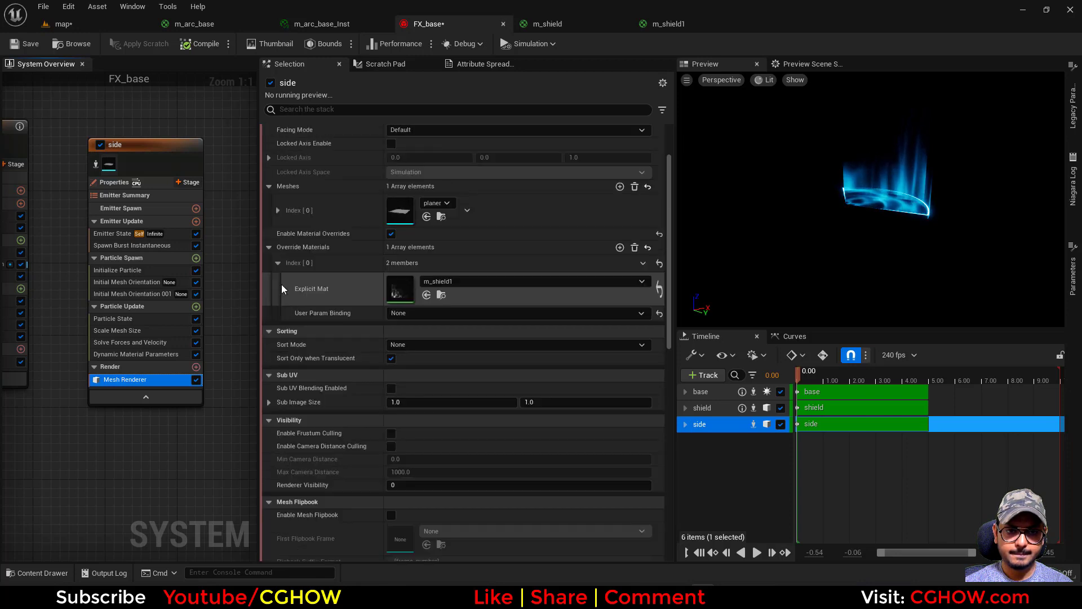
scroll(280, 276, "up", 2)
left_click(277, 252)
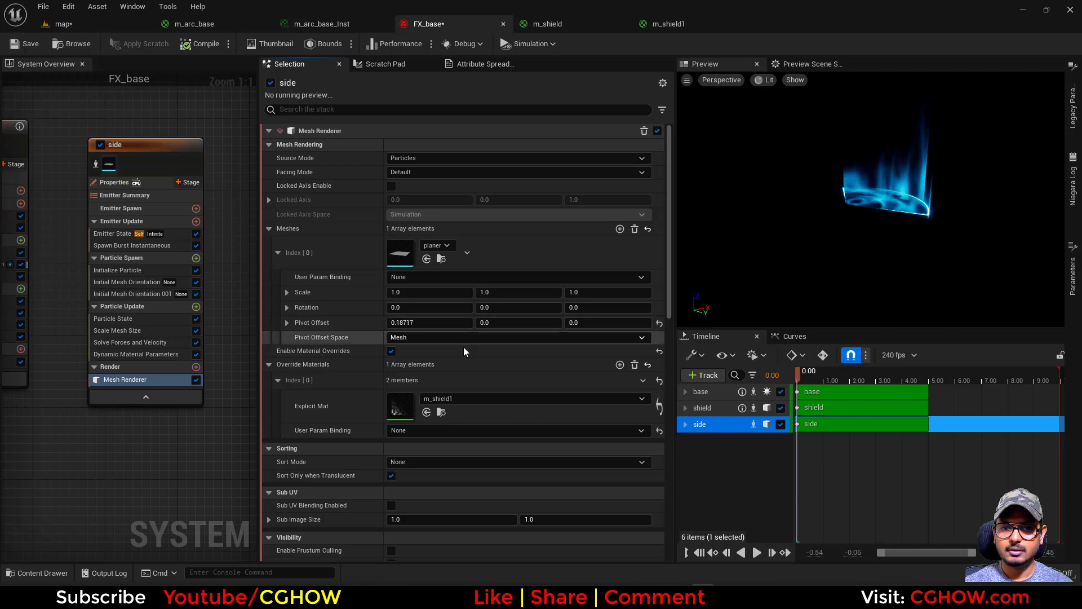
left_click(431, 323)
type("1")
key("Return")
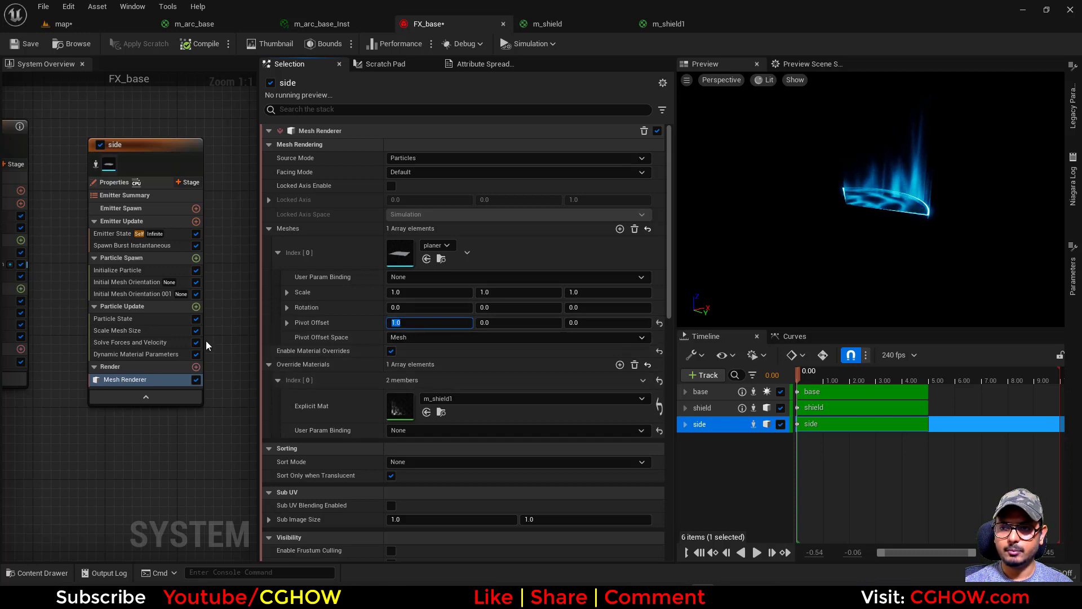
- Increase the side emitter's X mesh scale in Initialize Particle to about 6.91
left_click(133, 271)
left_click(432, 414)
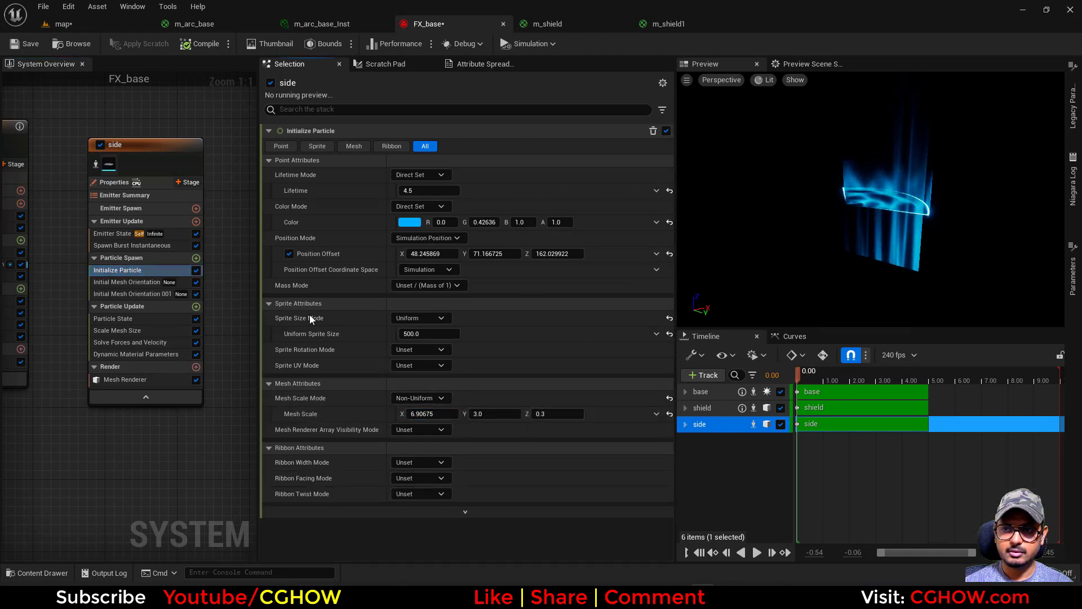
left_click(136, 354)
- Try pivot offset X values of -10, 12 and 20 for the side emitter's renderer mesh, settling on 26
left_click(144, 381)
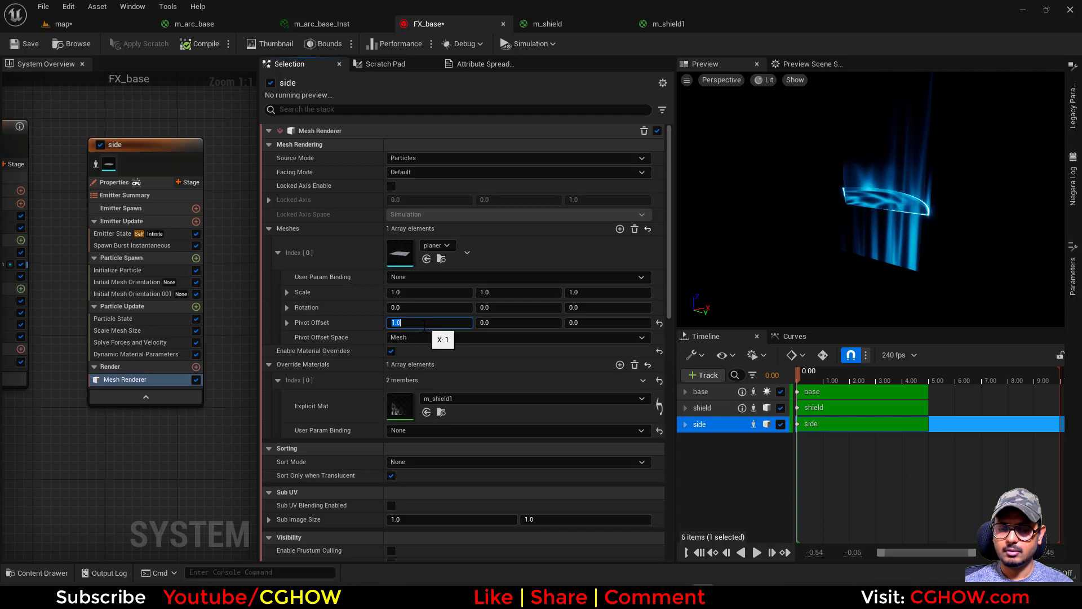
key("Return")
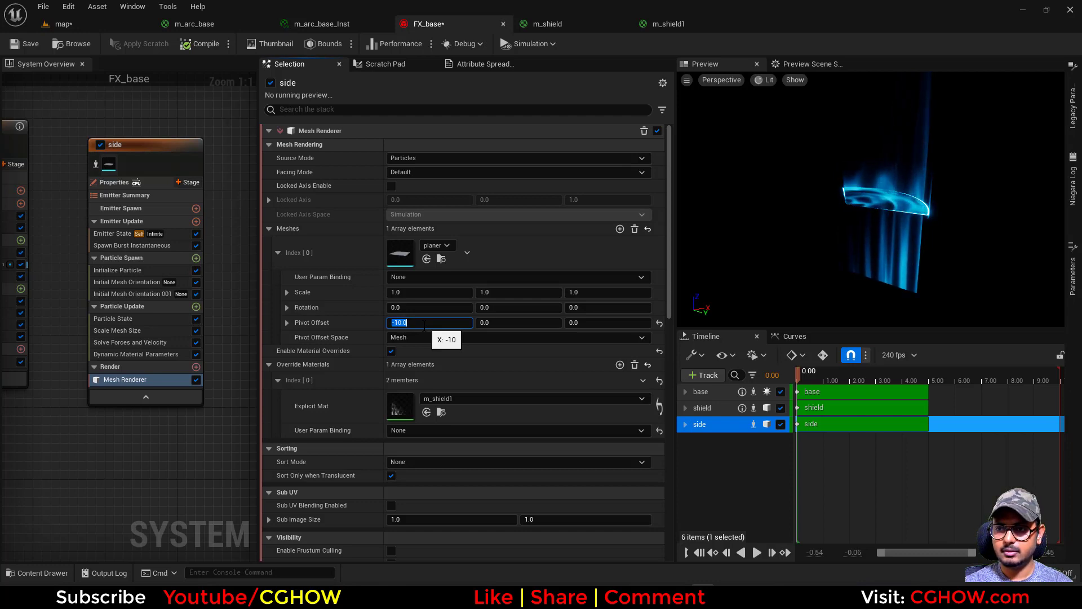
type("1")
key("Return")
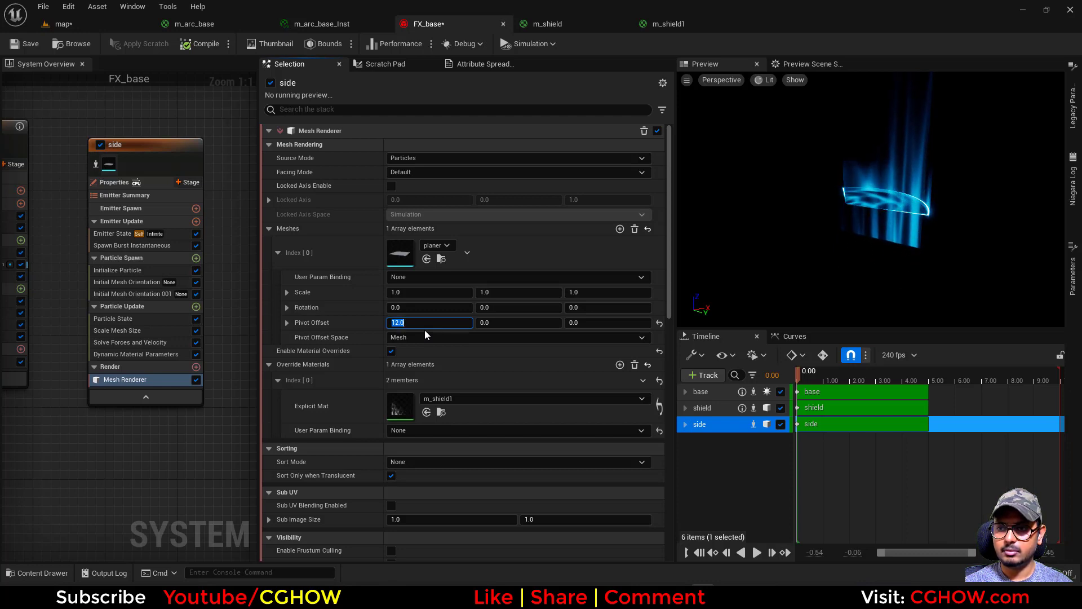
type("20")
key("Return")
type("2")
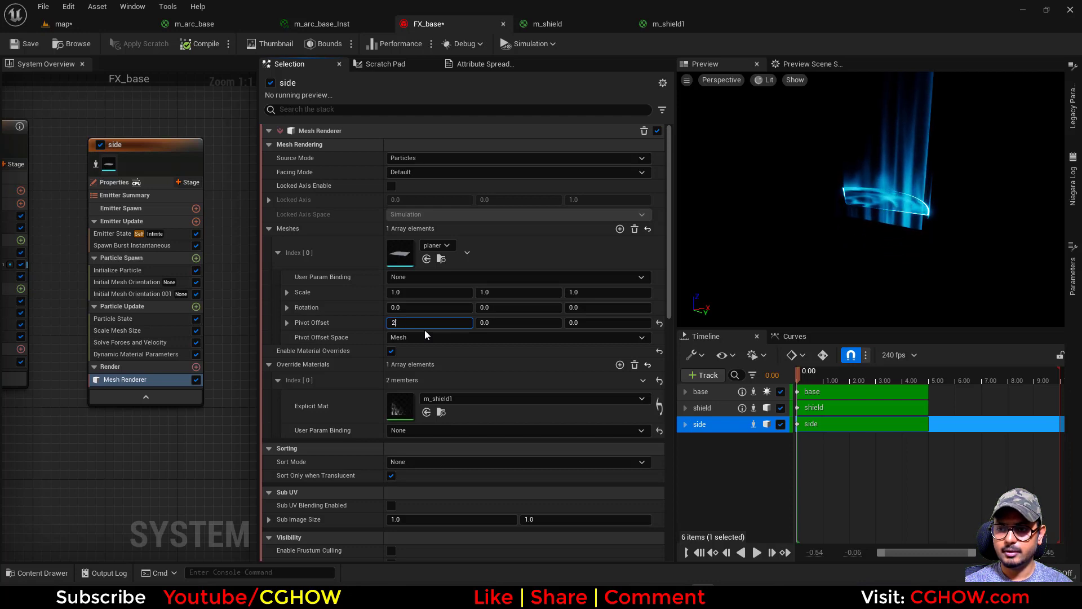
type("5")
key("Return")
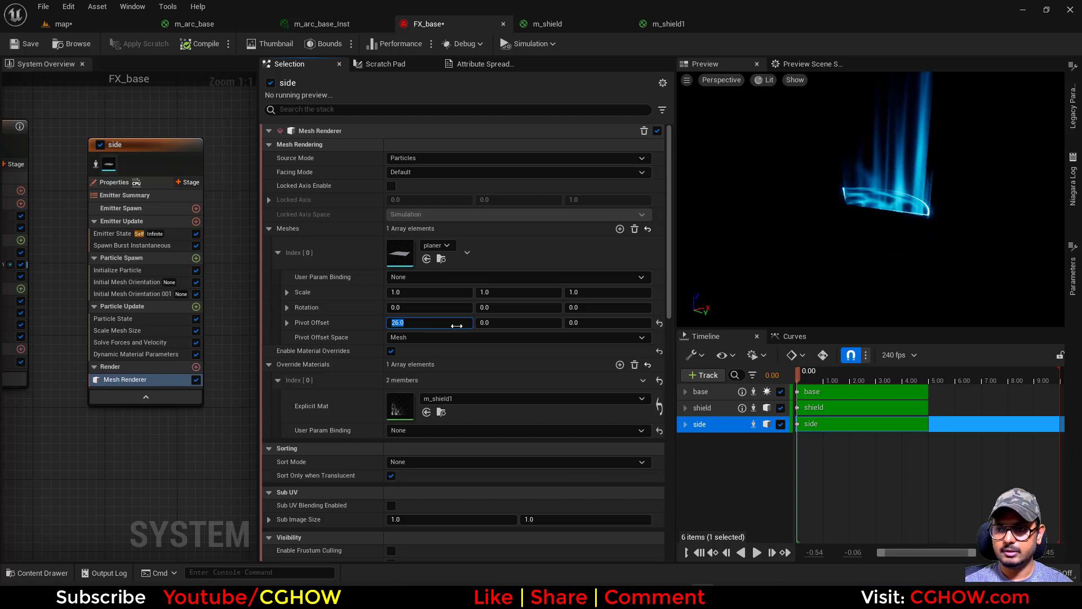
key("Return")
- Reduce the side emitter's X mesh scale to about 3.6 and expand the Mesh Renderer's pivot offset components
left_click(158, 270)
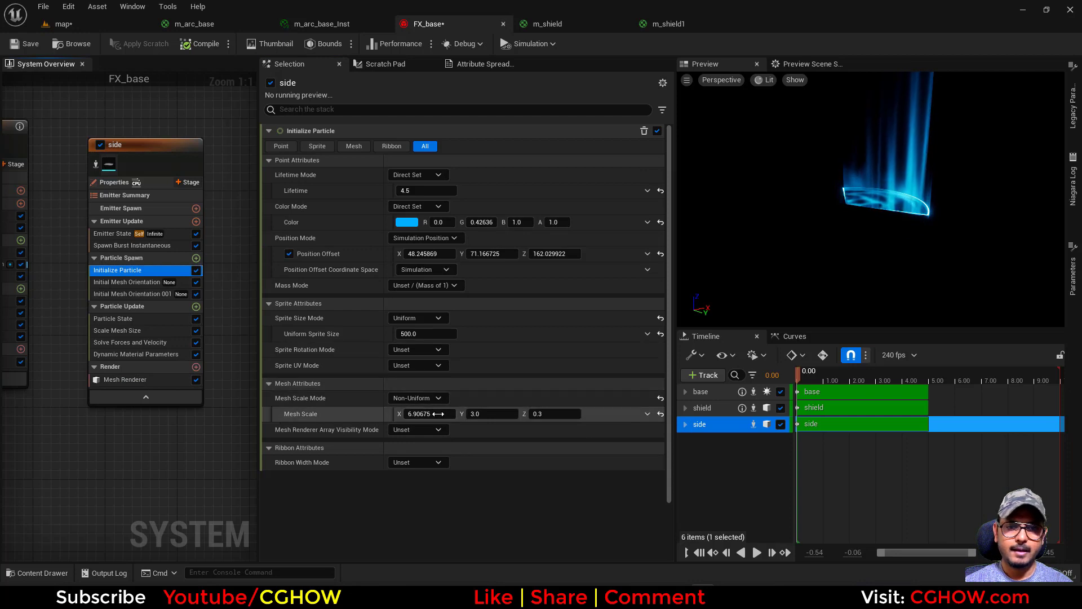
left_click_drag(439, 414, 415, 414)
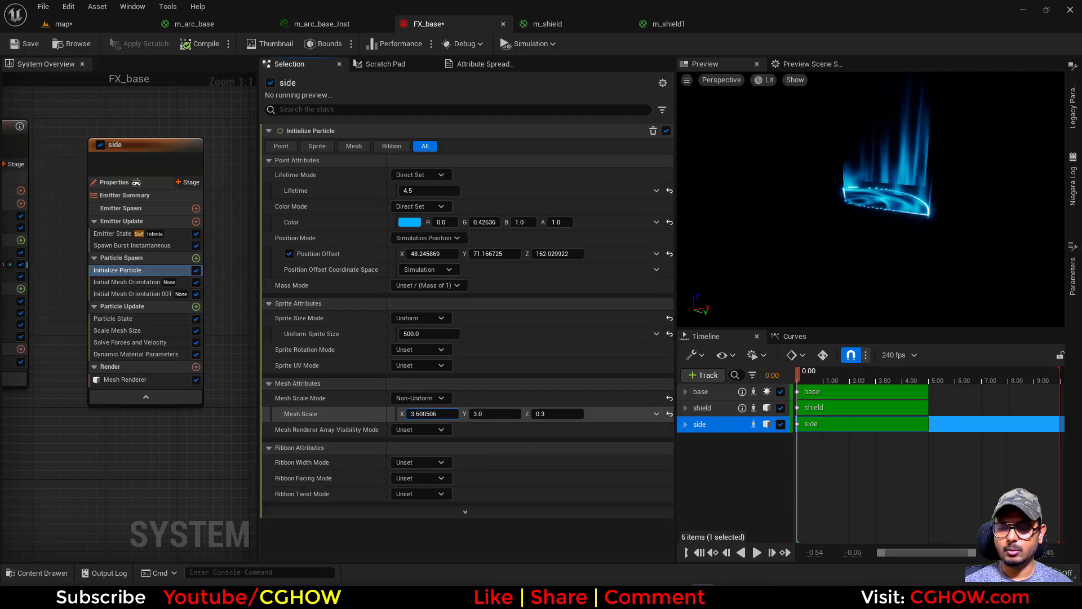
left_click(127, 382)
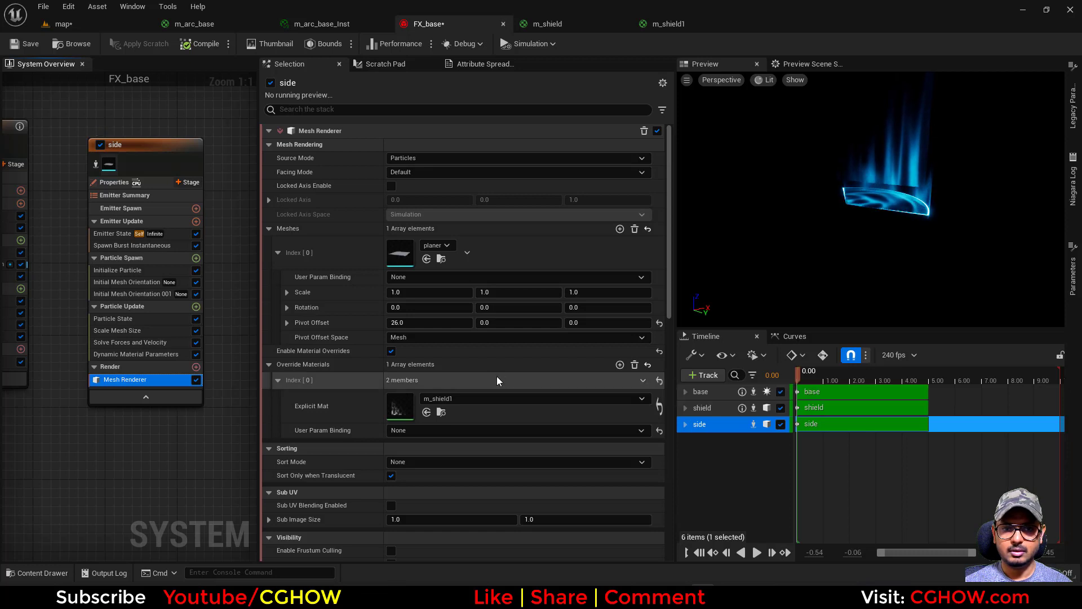
left_click(287, 323)
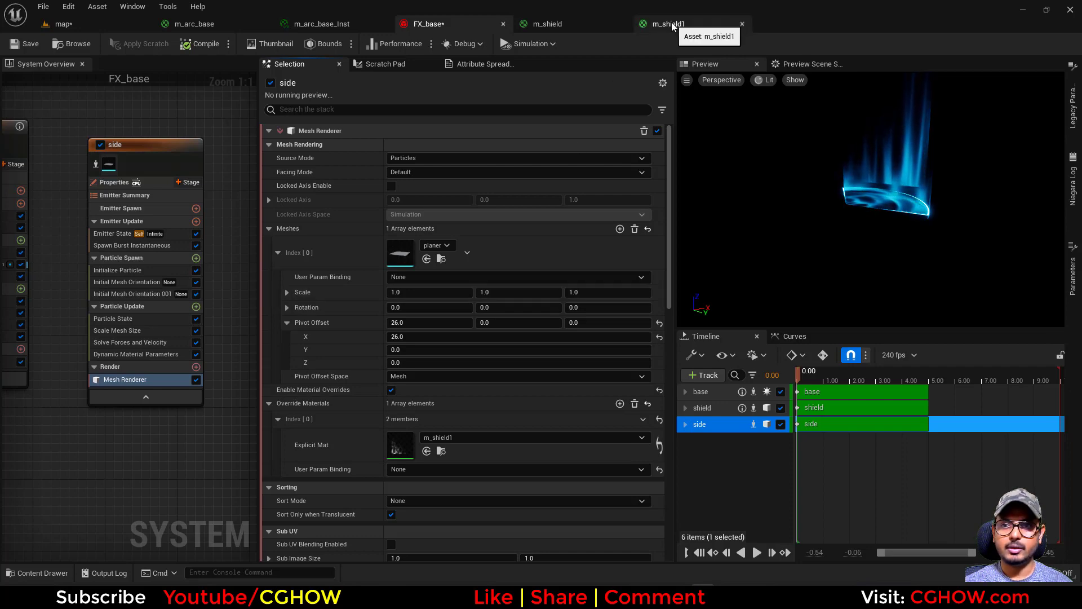
- From the map level, search all project content for static meshes named "planer" and enlarge the asset browsing area
left_click(59, 24)
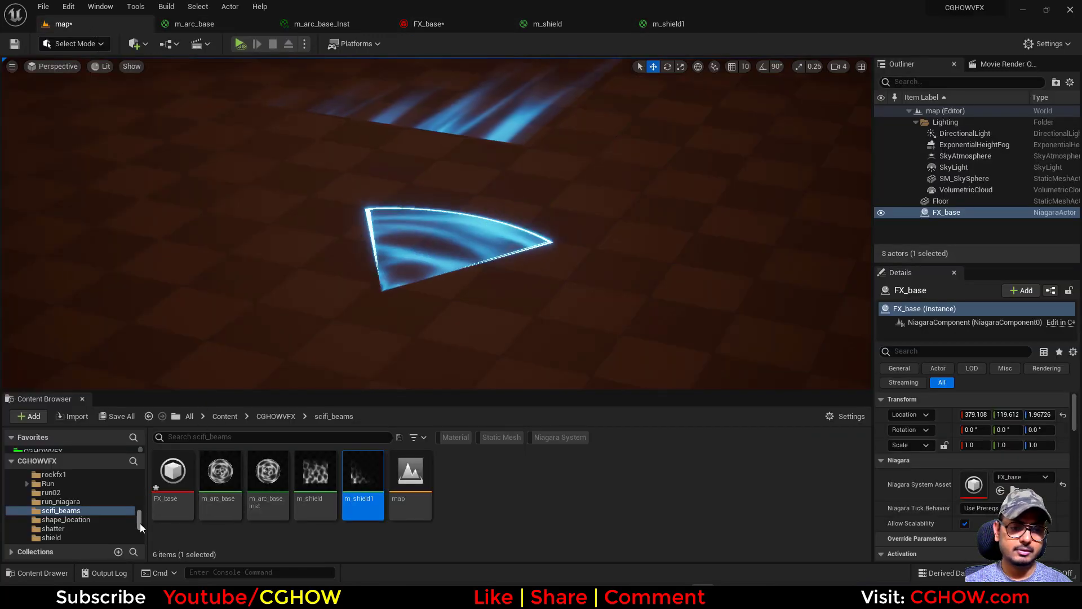
left_click_drag(140, 523, 137, 469)
left_click(46, 486)
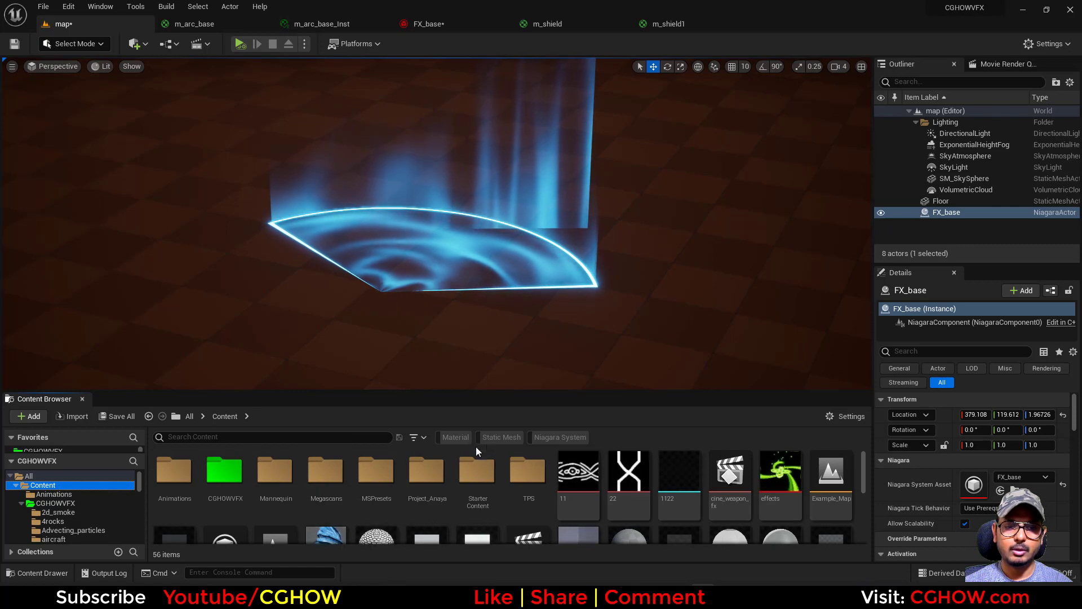
left_click(484, 438)
left_click(338, 433)
type("pl")
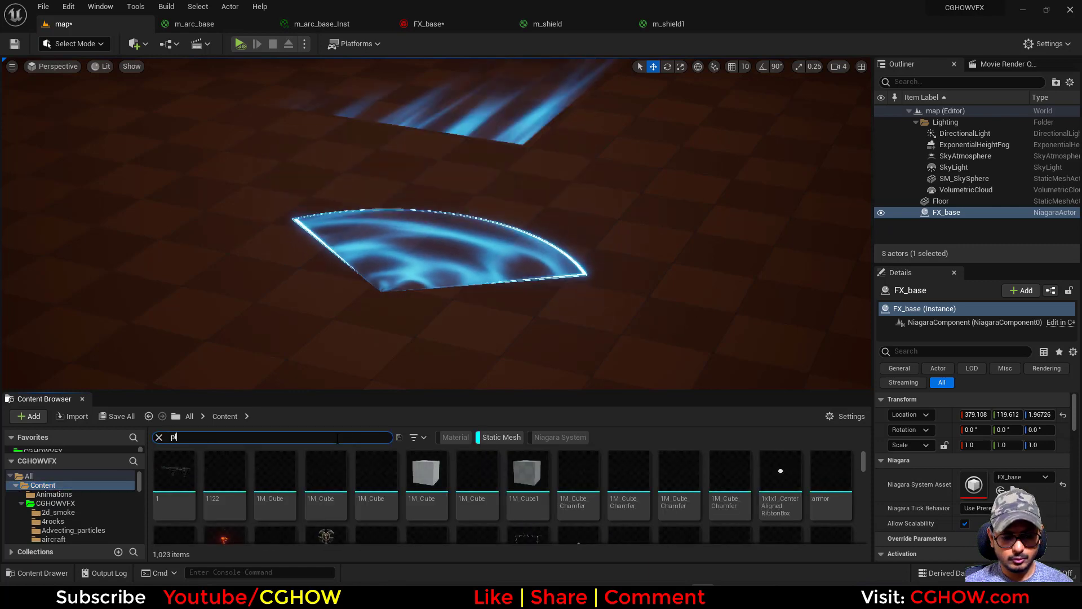
type("aner")
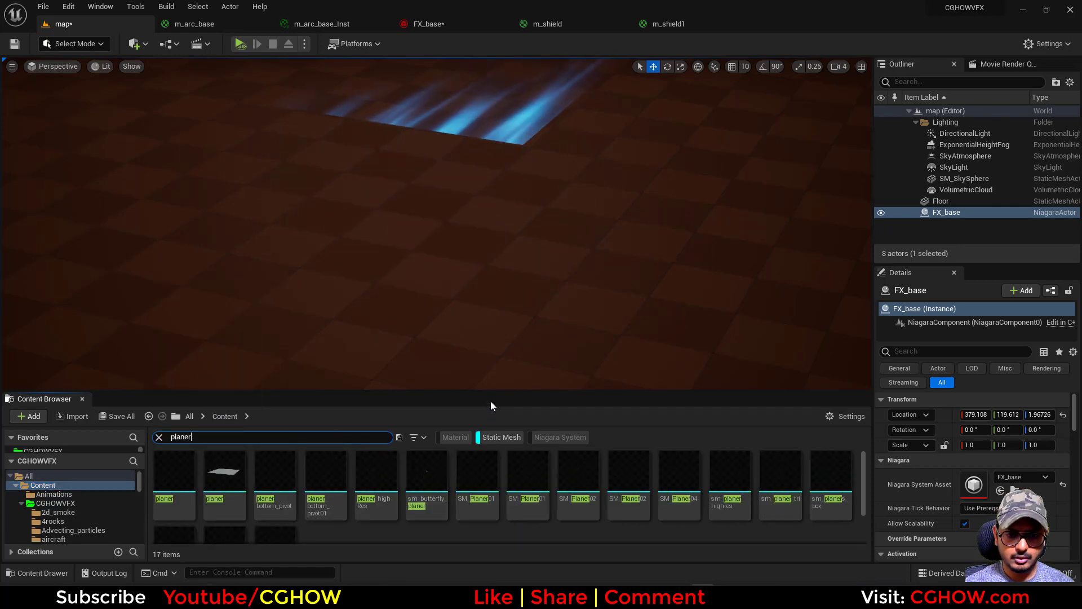
left_click_drag(475, 389, 476, 331)
- Open the first planer static mesh, from the Book_FX folder, and display its pivot
left_click(183, 426)
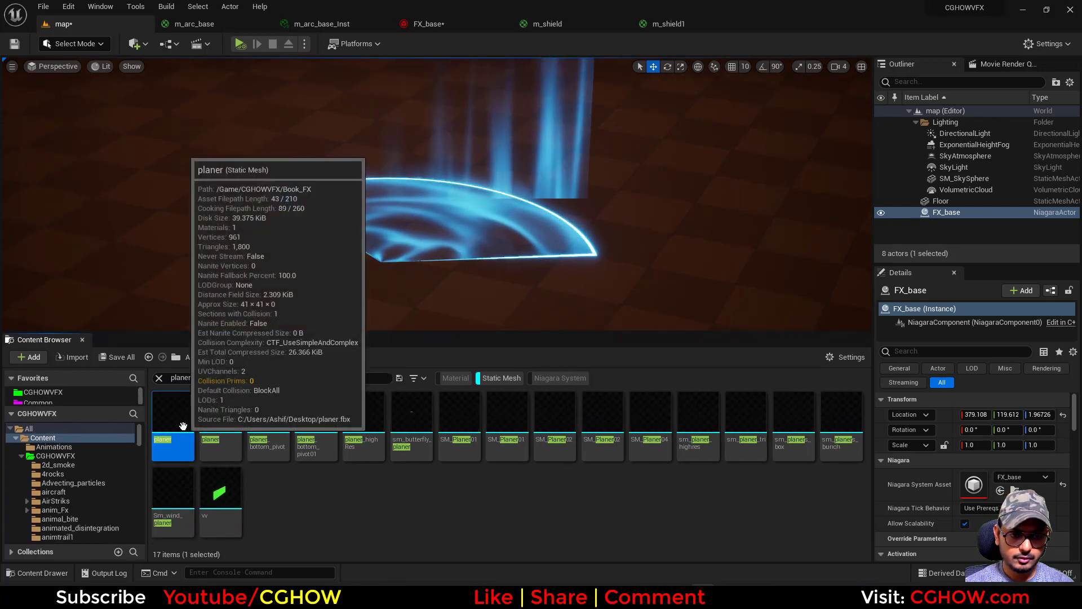
double_click(184, 425)
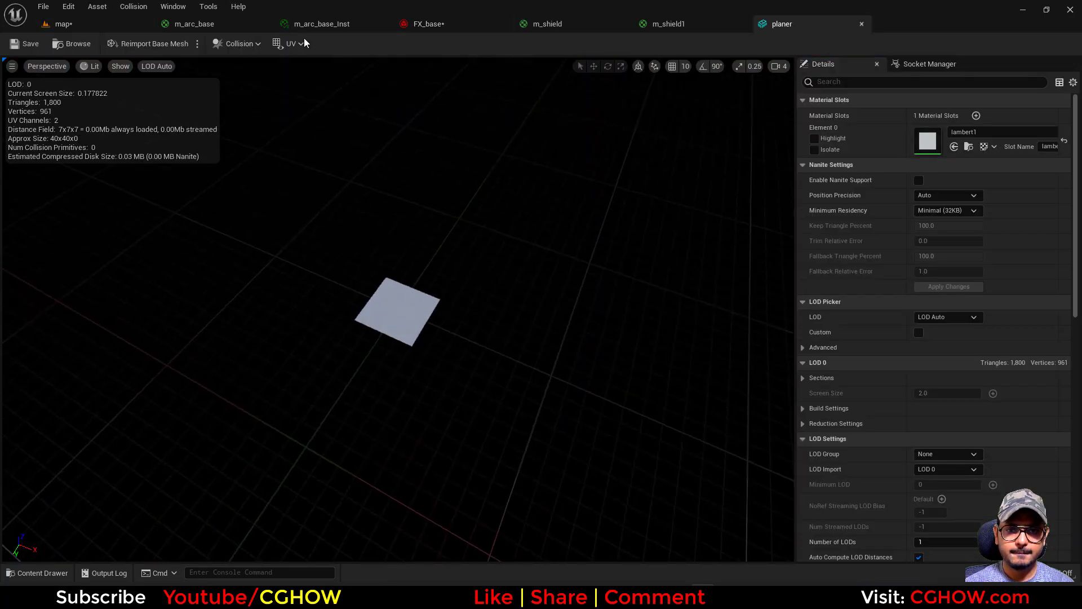
left_click(121, 67)
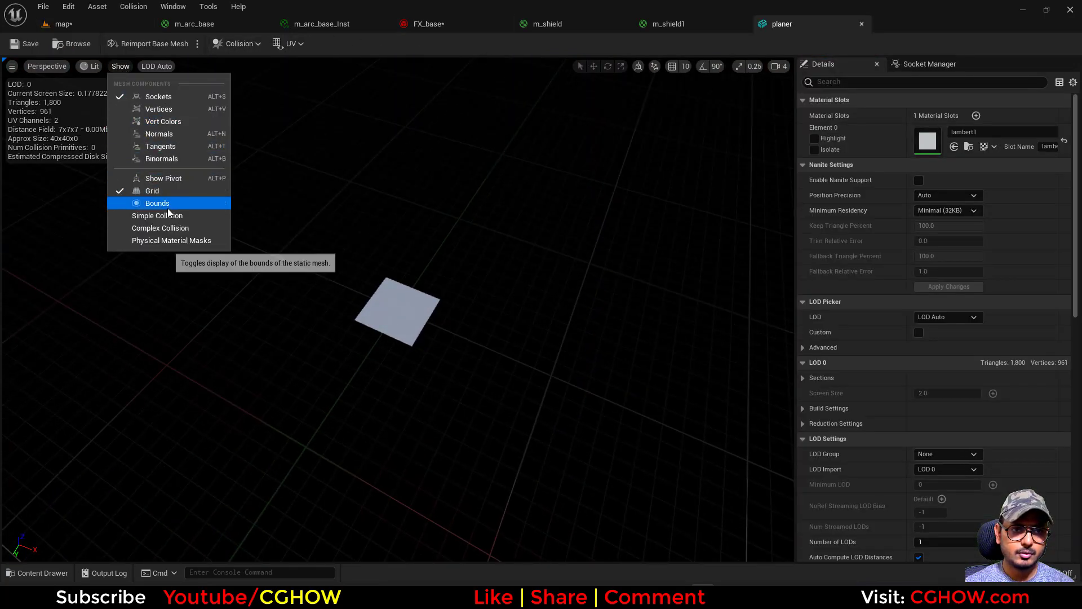
left_click(180, 177)
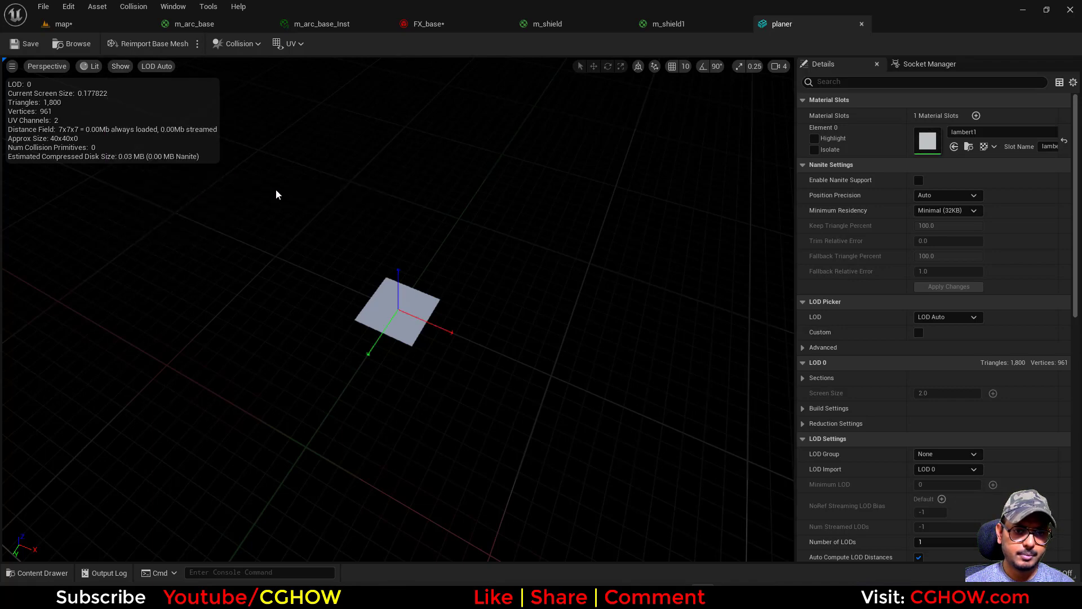
left_click(120, 67)
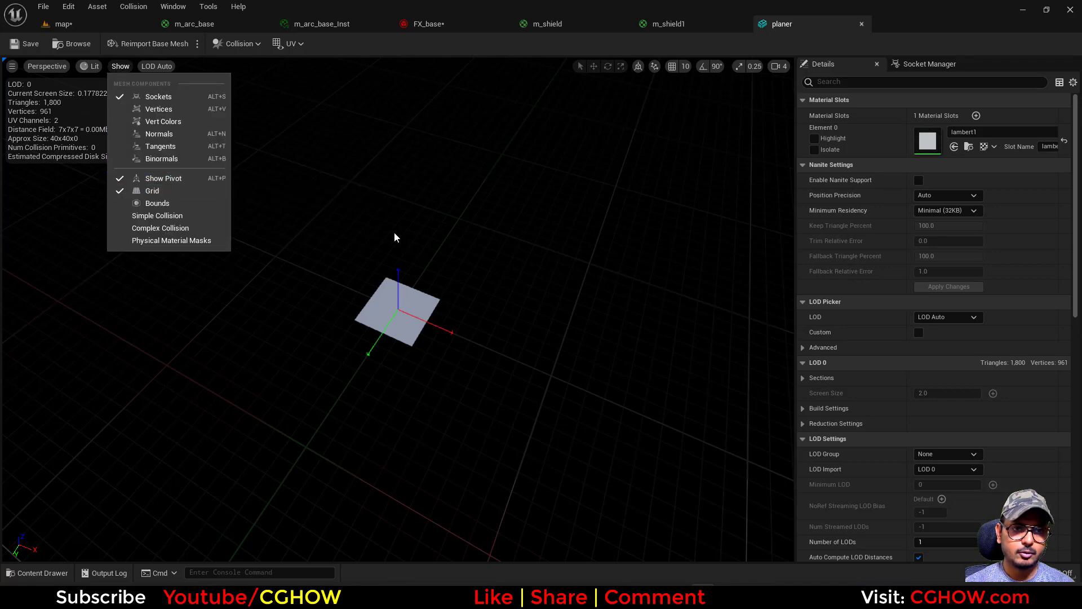
- Open the second planer static mesh from the search results and display its pivot
left_click(63, 23)
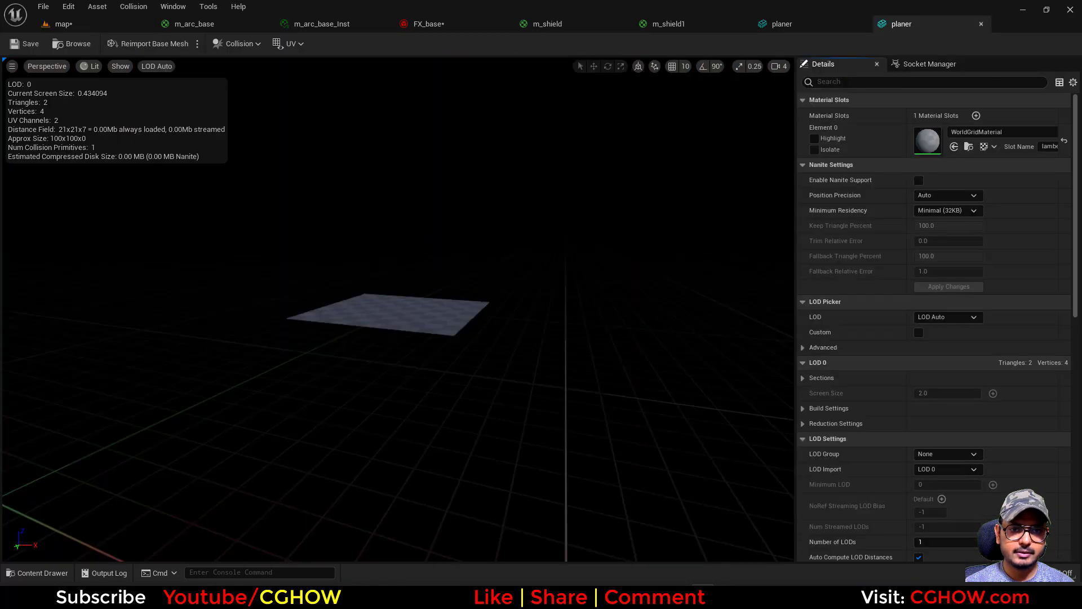
left_click_drag(433, 226, 394, 293, "alt")
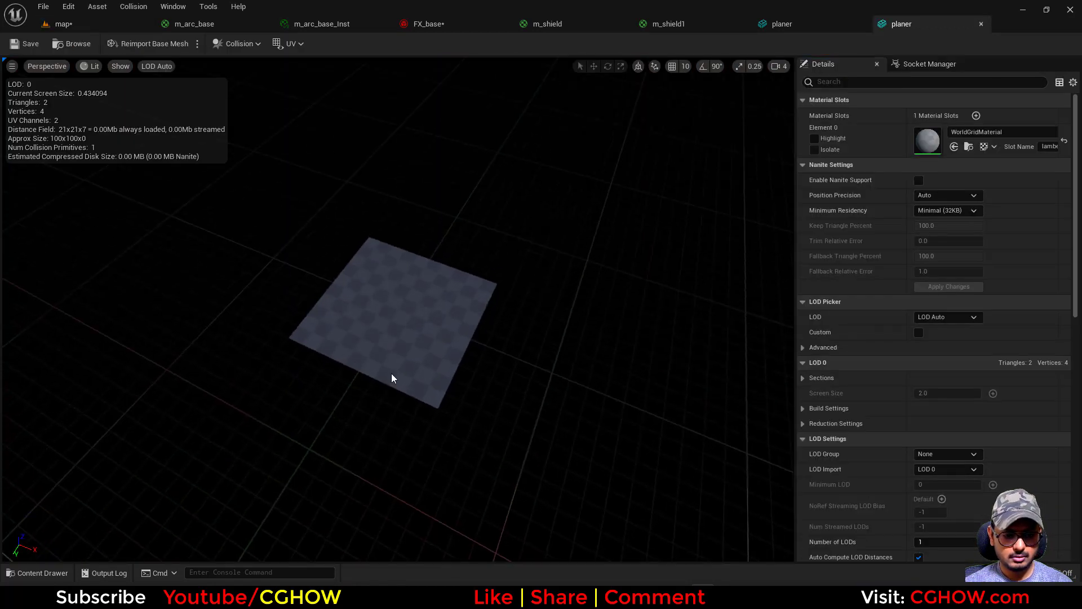
left_click(120, 67)
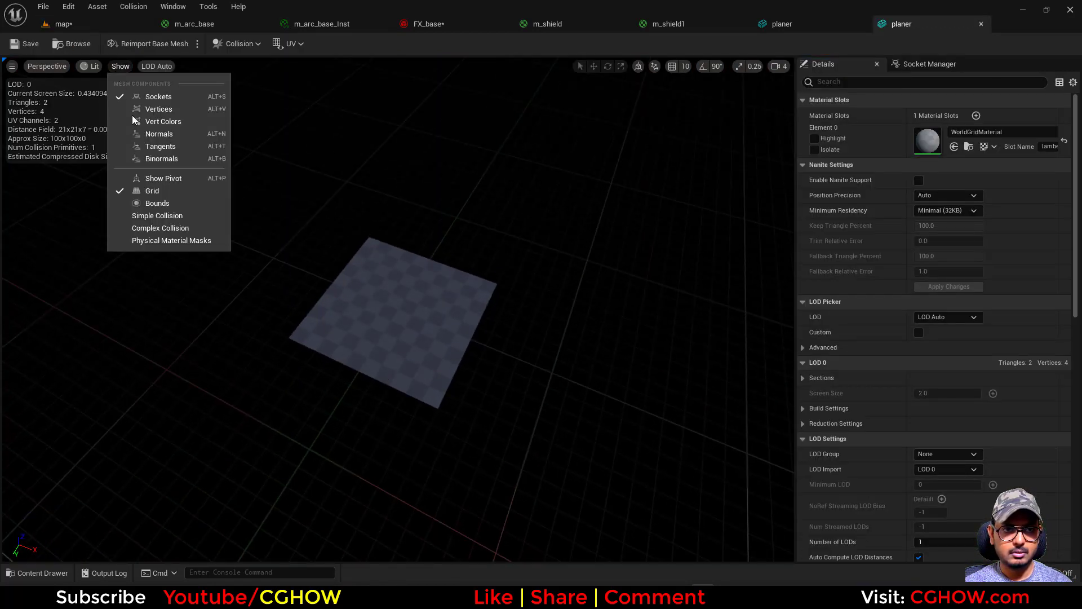
left_click(164, 179)
- From the map level's search results, open the planer_bottom_pivot static mesh and inspect where its plane sits relative to the origin
left_click(64, 24)
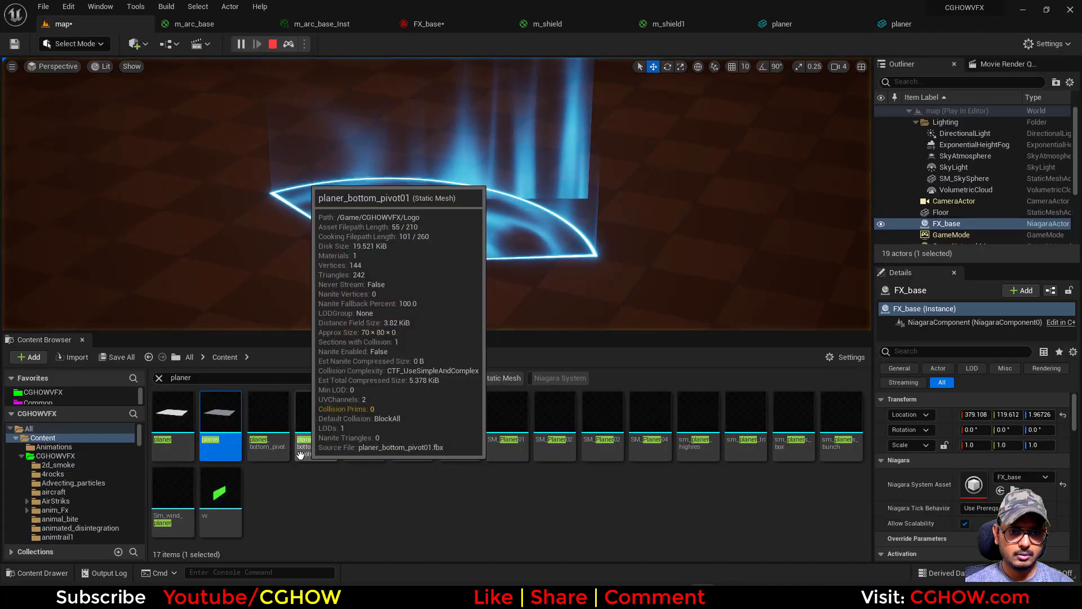
left_click(273, 430)
double_click(285, 437)
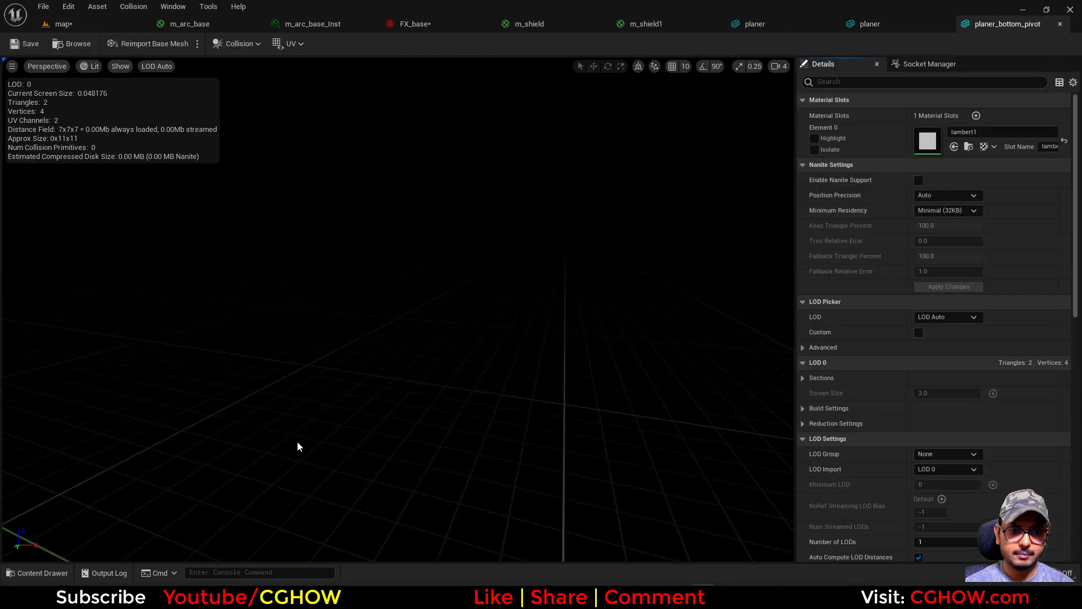
left_click_drag(425, 283, 676, 177)
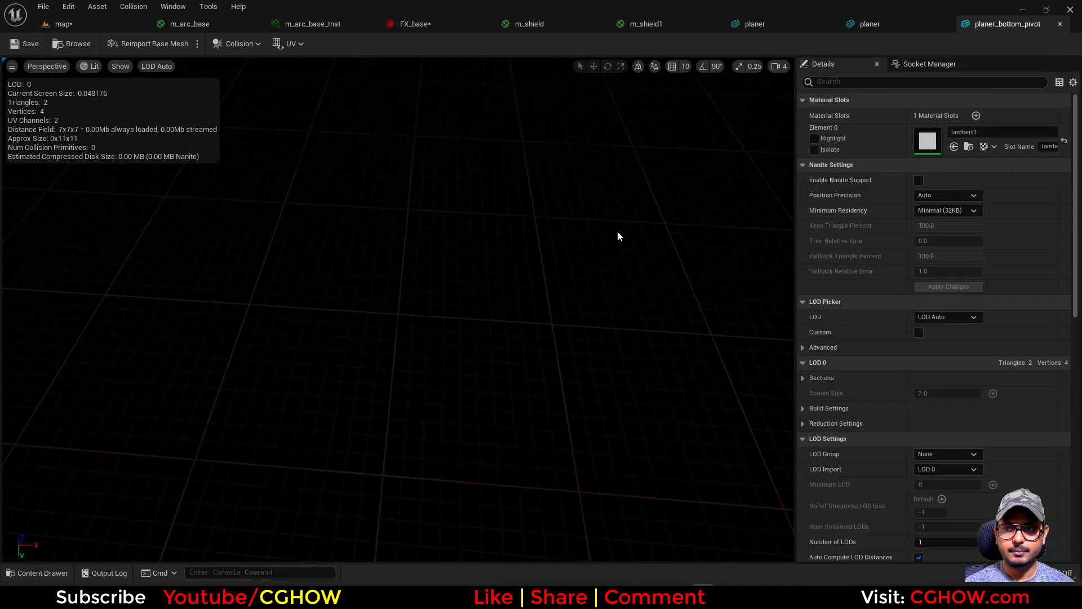
left_click_drag(618, 236, 355, 316)
right_click_drag(355, 317, 395, 316)
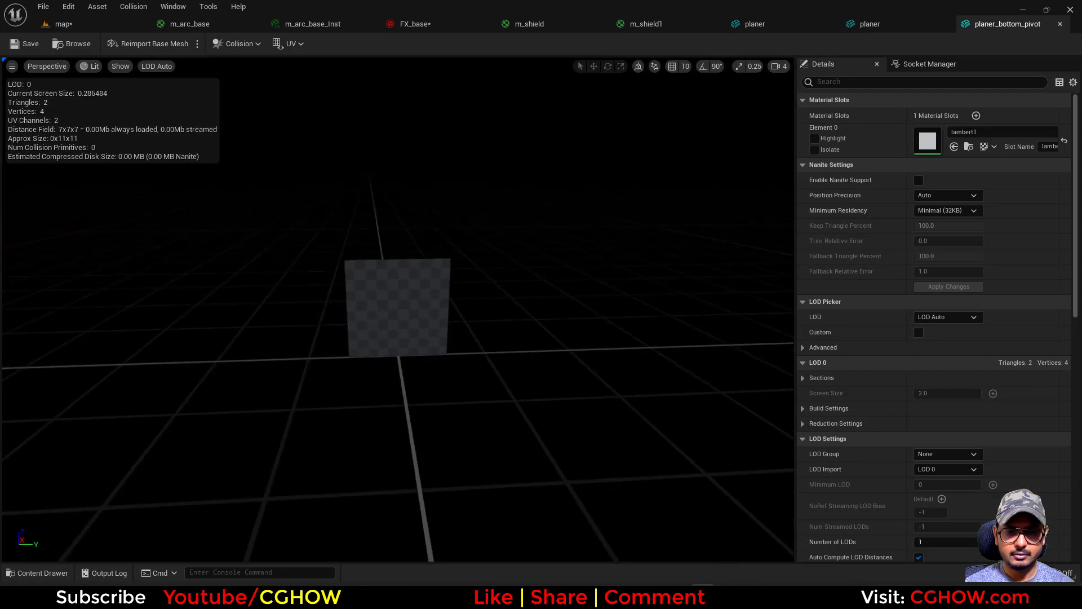
left_click_drag(282, 265, 258, 235)
- Locate planer_bottom_pivot in the project content, assign it as the side emitter's Mesh Renderer mesh in FX_base, and reset its X pivot offset
left_click(75, 45)
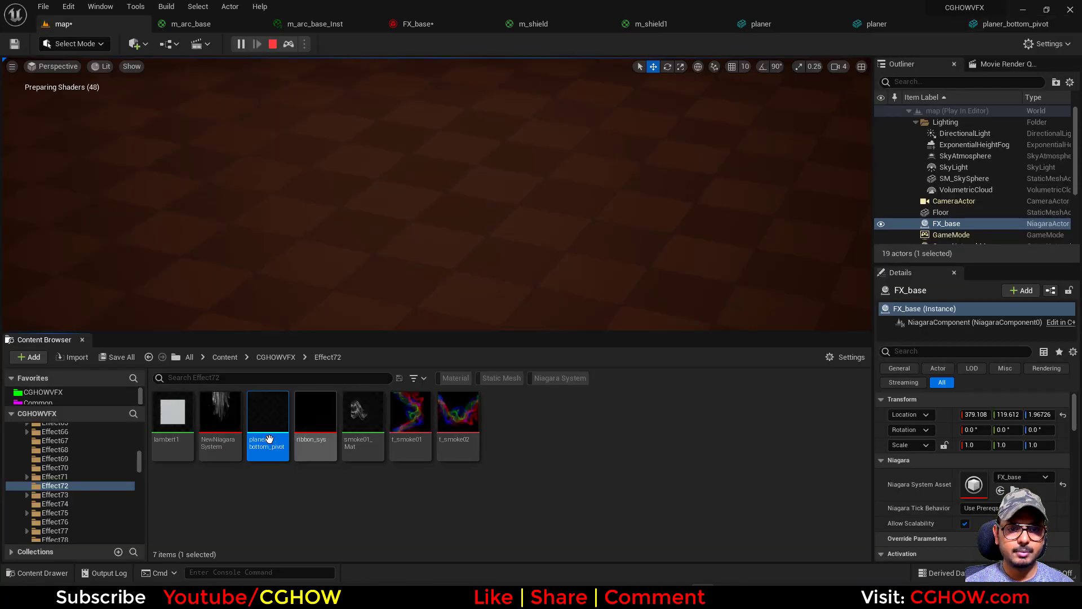
left_click(420, 26)
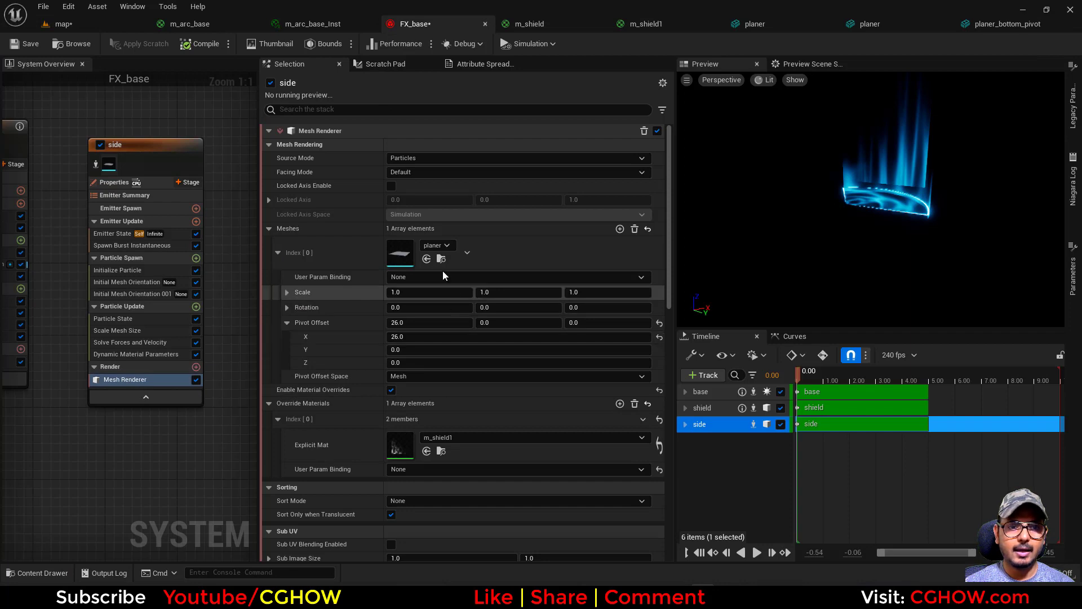
left_click(427, 259)
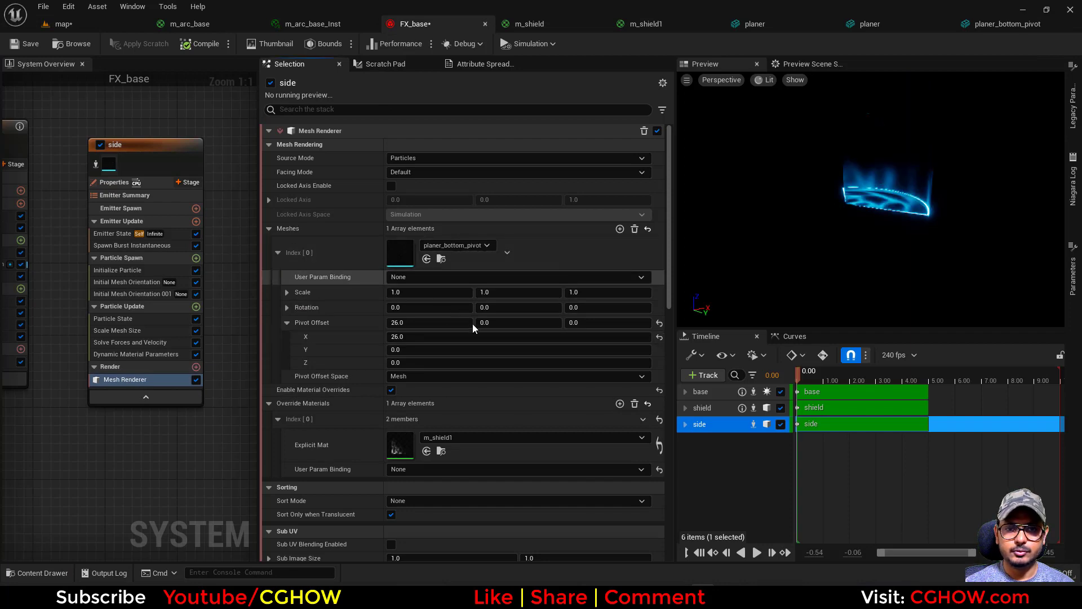
left_click(659, 336)
left_click_drag(846, 242, 860, 259)
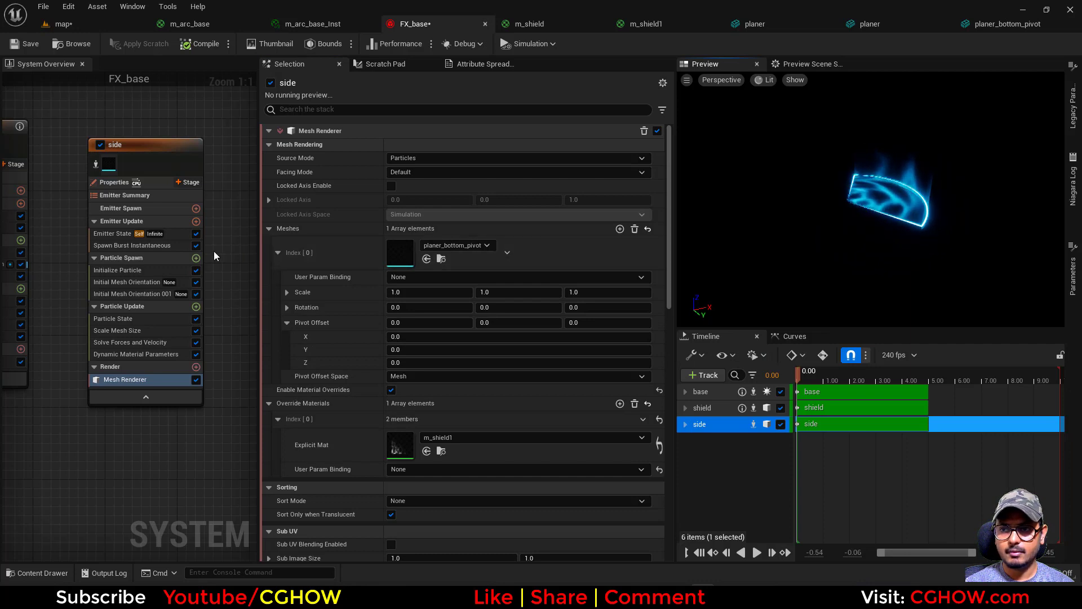
- In the side emitter's Initialize Particle module, switch the mesh scale mode to Uniform and set the scale to about 81.8
left_click(126, 270)
left_click(428, 399)
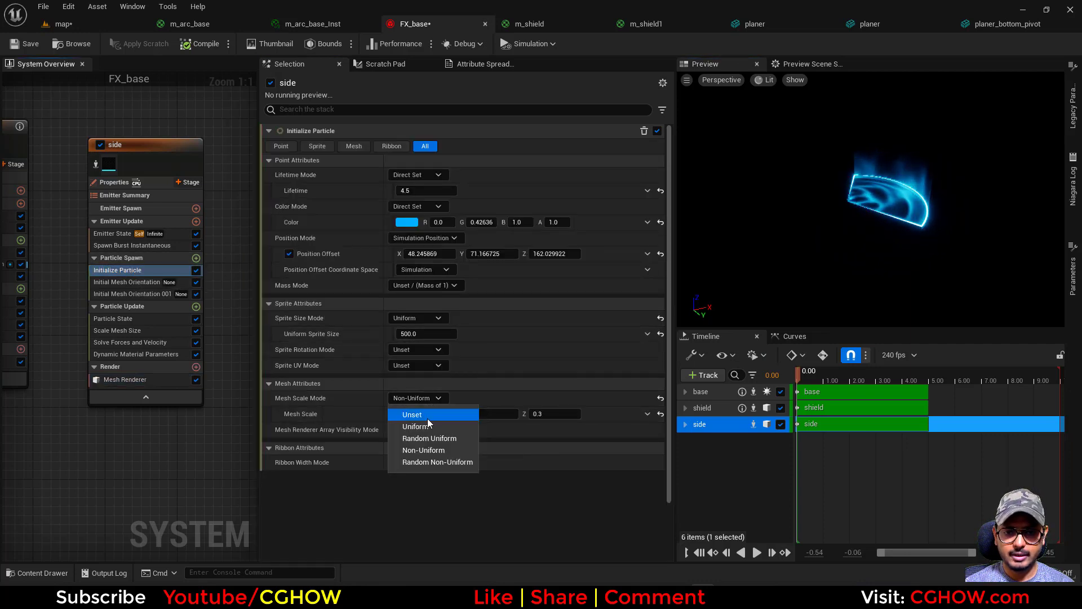
left_click(420, 426)
left_click_drag(431, 413, 479, 414)
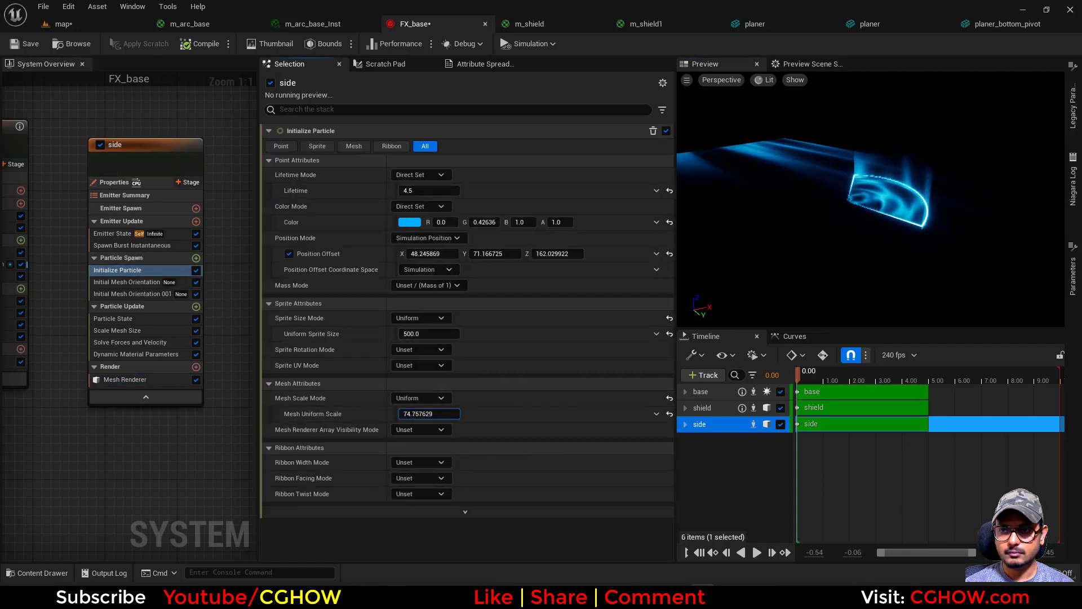
mouse_move(845, 243)
left_mouse_down()
mouse_move(755, 251)
mouse_move(828, 237)
left_mouse_up()
left_click_drag(820, 285, 746, 246)
left_click_drag(851, 261, 920, 215)
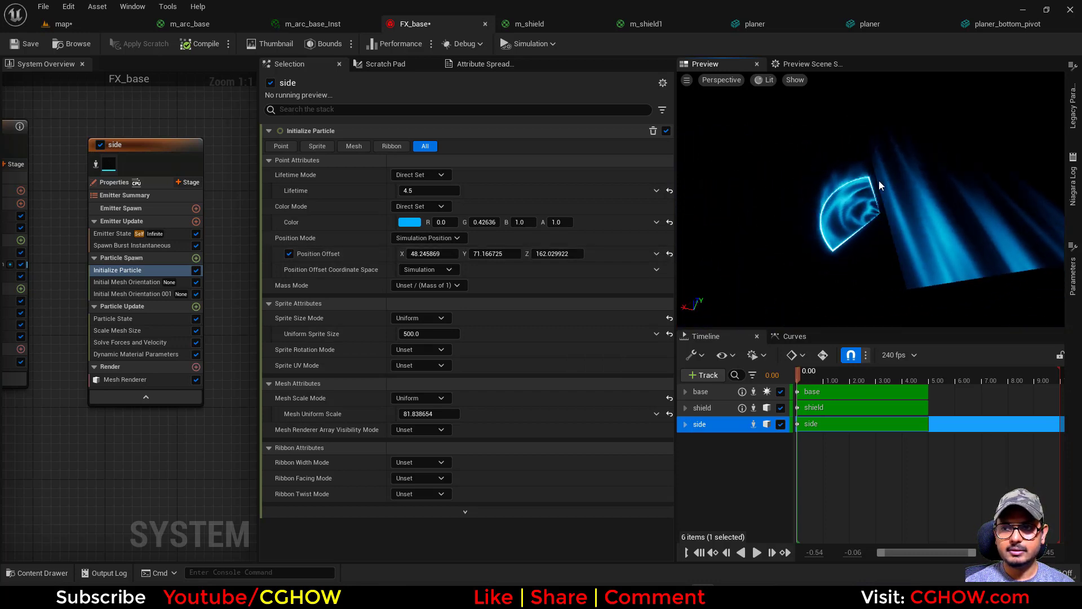
left_click_drag(879, 181, 883, 178)
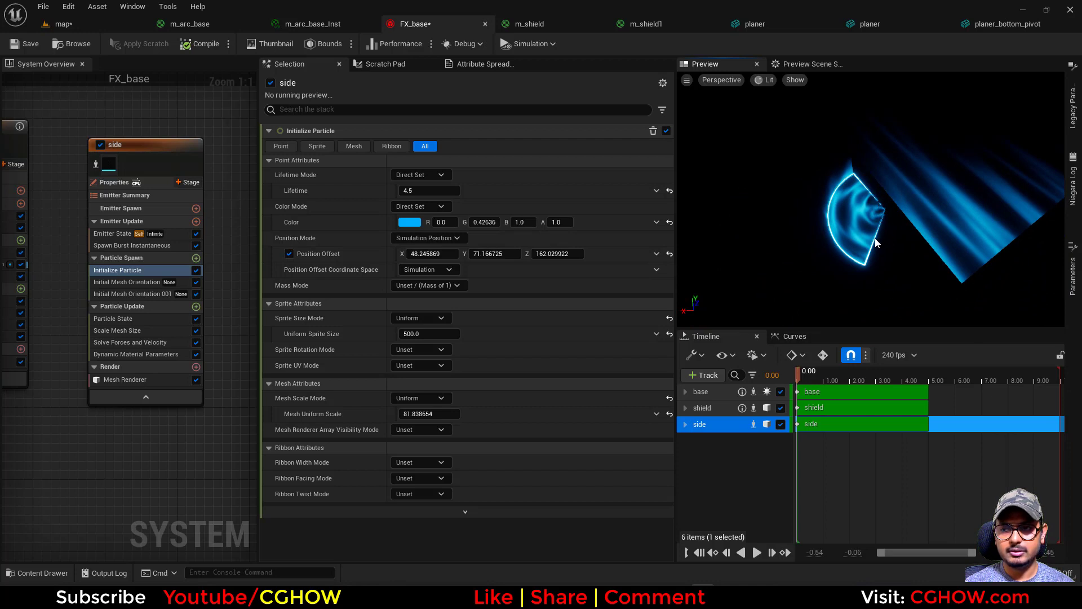
left_click_drag(911, 272, 836, 217)
left_click_drag(880, 254, 860, 187)
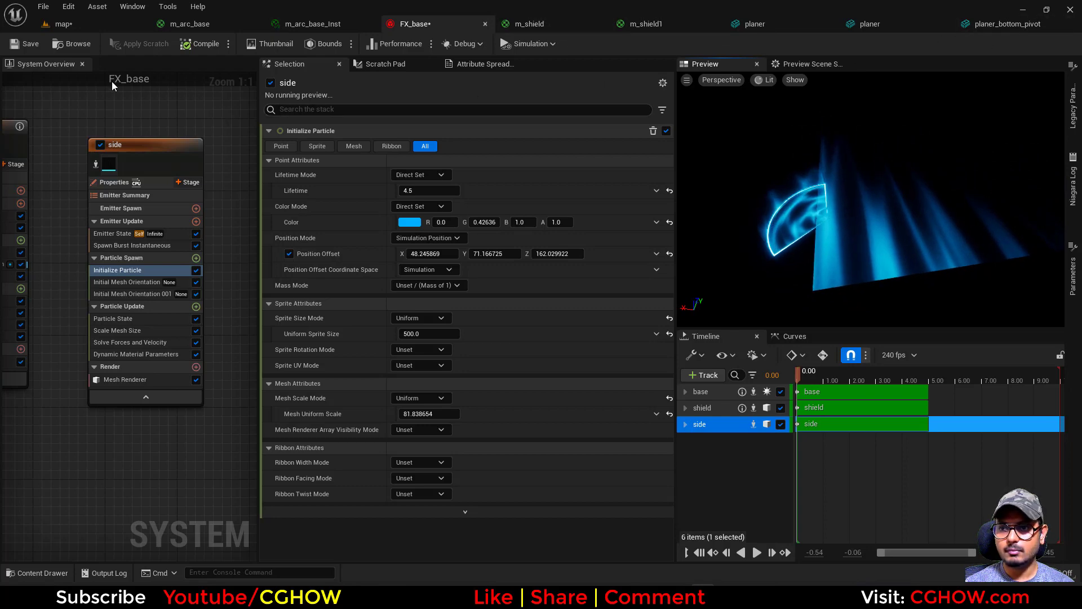
- Stop the running play session in the map level and return to the FX_base system
left_click(60, 23)
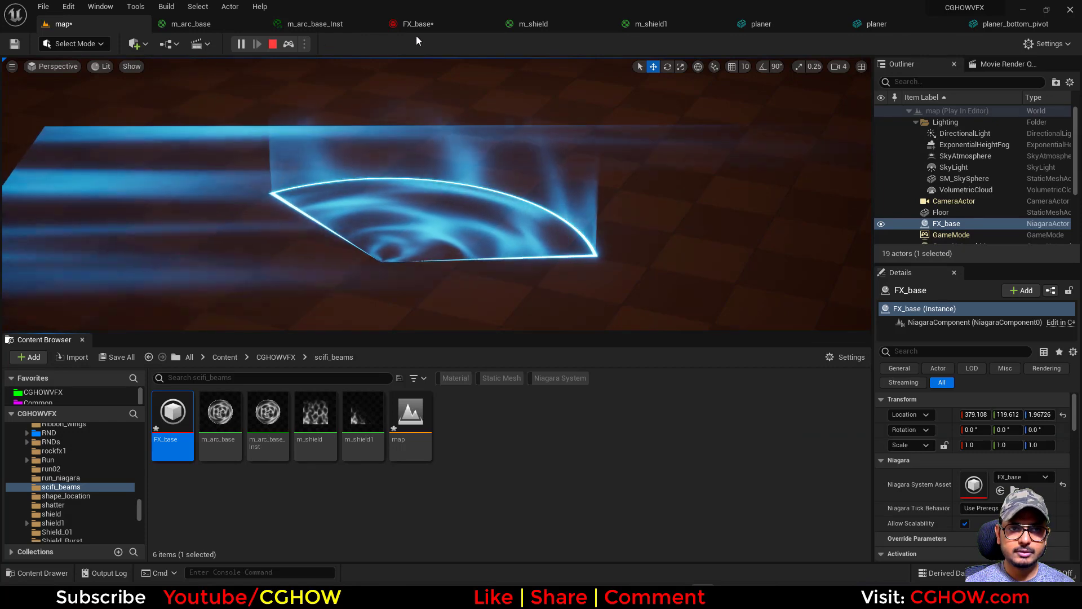
left_click(273, 43)
left_click(418, 24)
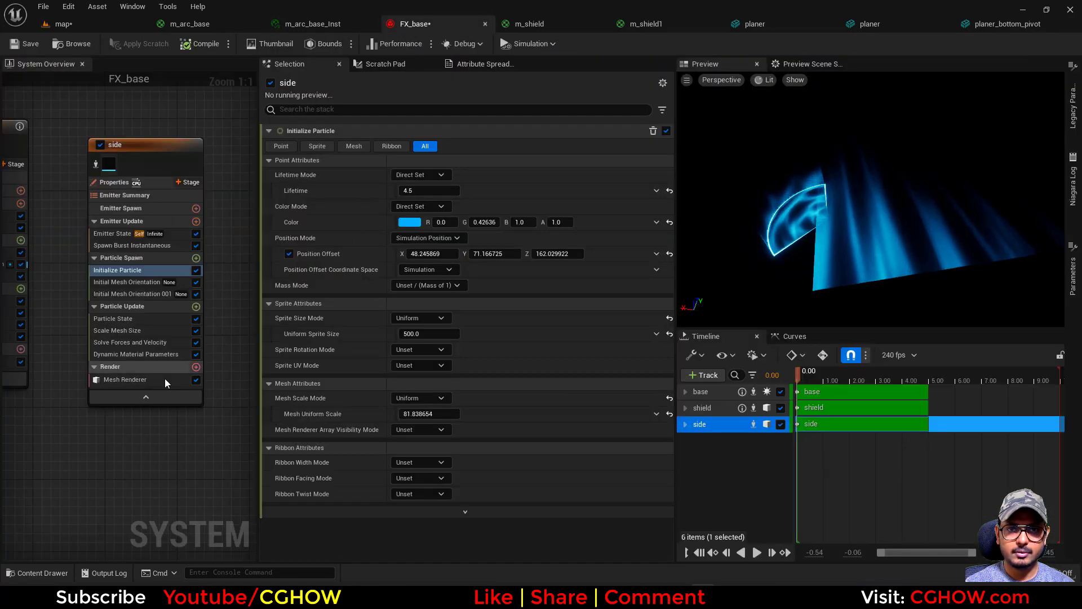
- Find the Mesh Renderer's planer_bottom_pivot mesh in the project content and use it as the preview mesh of the m_shield1 material
left_click(117, 354)
left_click(123, 378)
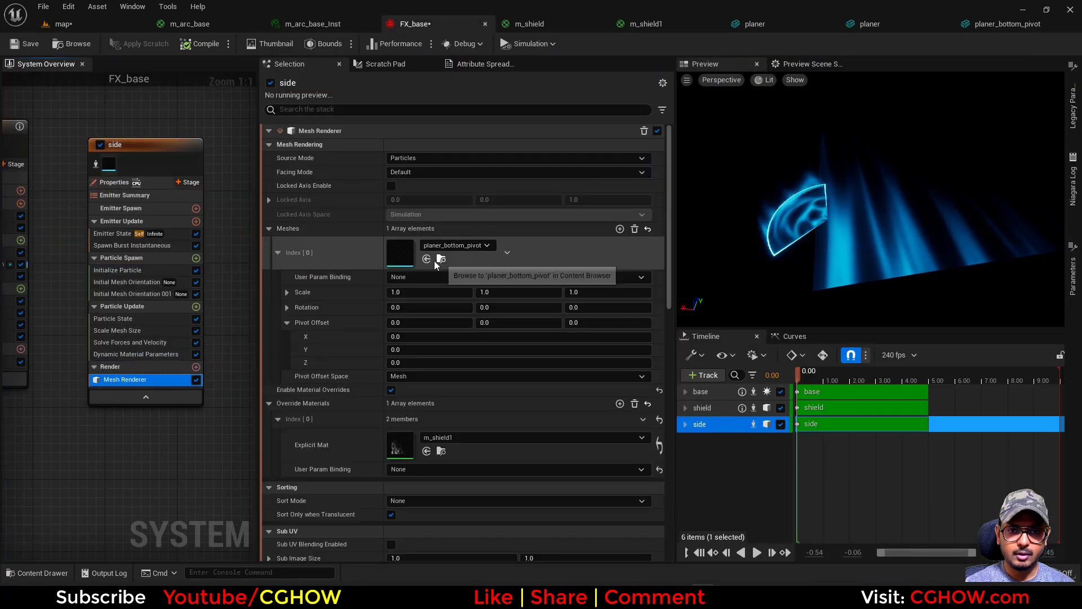
left_click(439, 260)
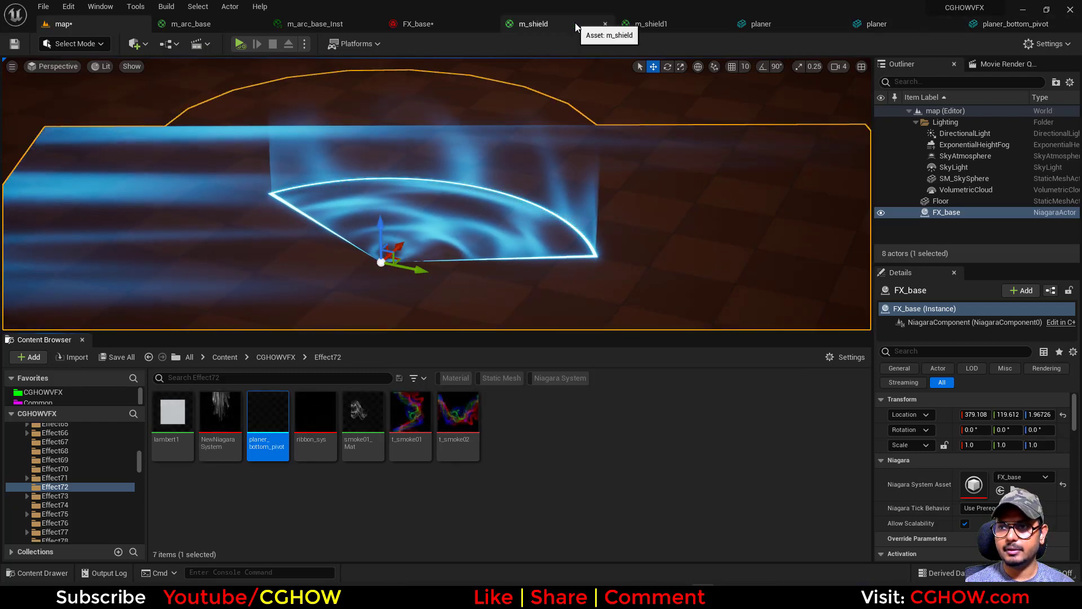
left_click(640, 25)
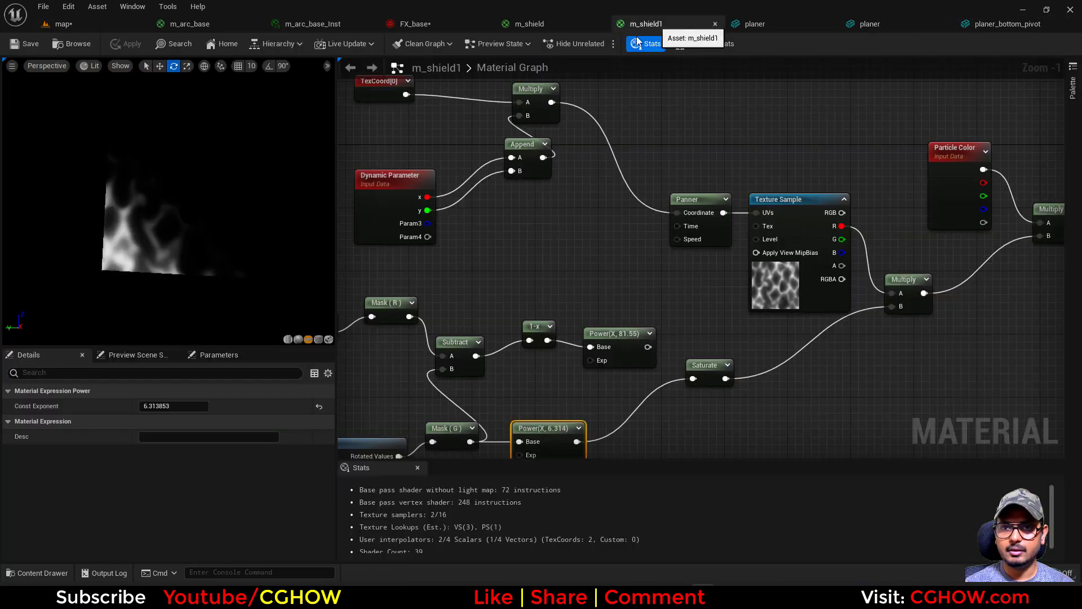
left_click(329, 340)
mouse_move(171, 237)
right_mouse_down()
mouse_move(171, 186)
mouse_move(171, 237)
right_mouse_up()
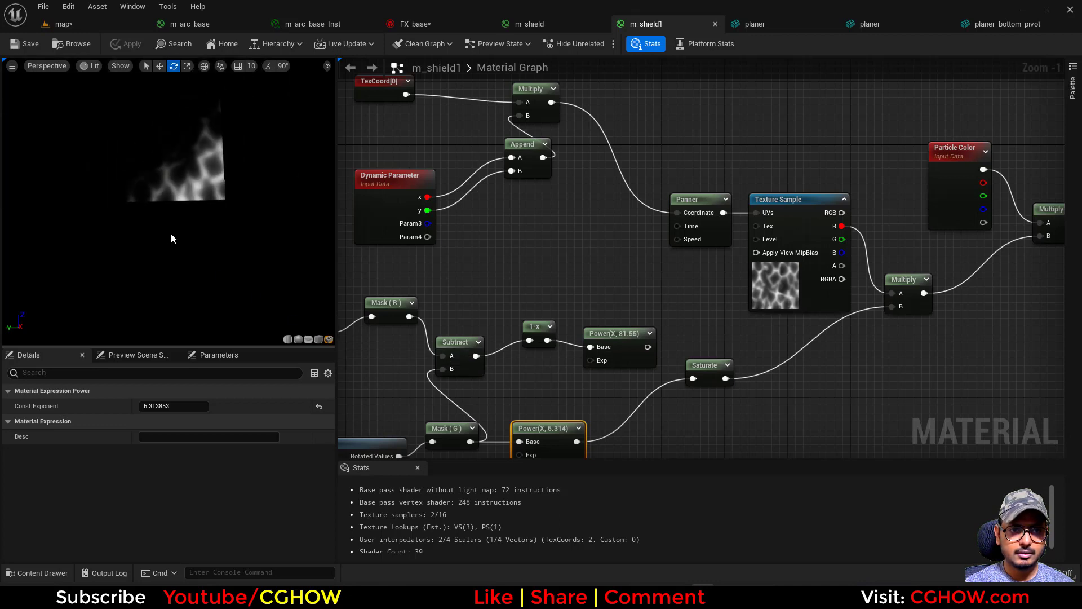
left_click_drag(171, 237, 380, 248)
- In FX_base, disable the side emitter's Initial Mesh Orientation 001 module and set the first Initial Mesh Orientation module's Y rotation to 0
left_click(431, 24)
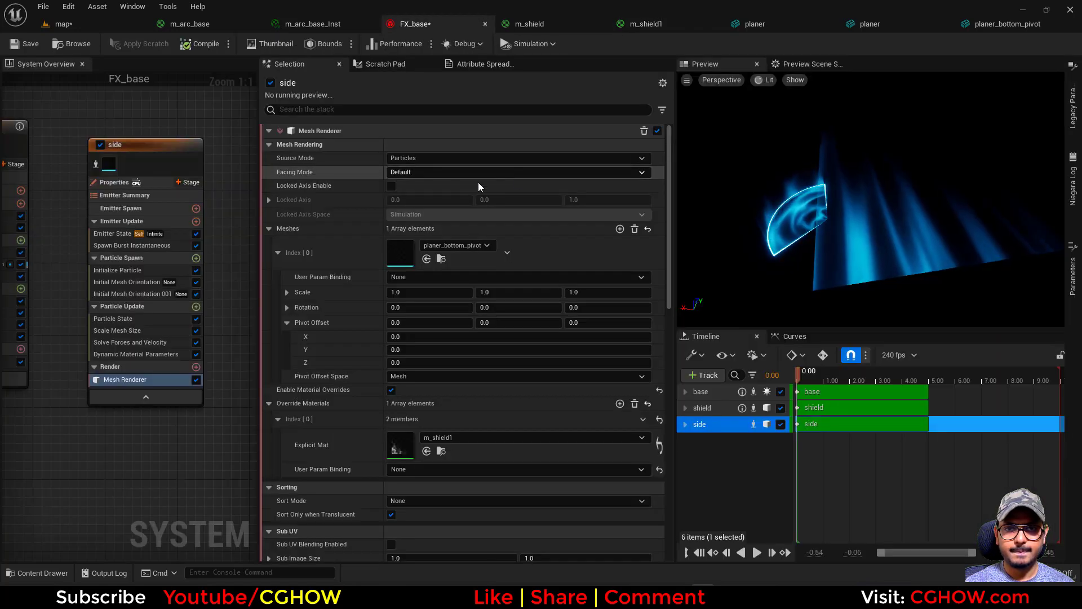
left_click(196, 294)
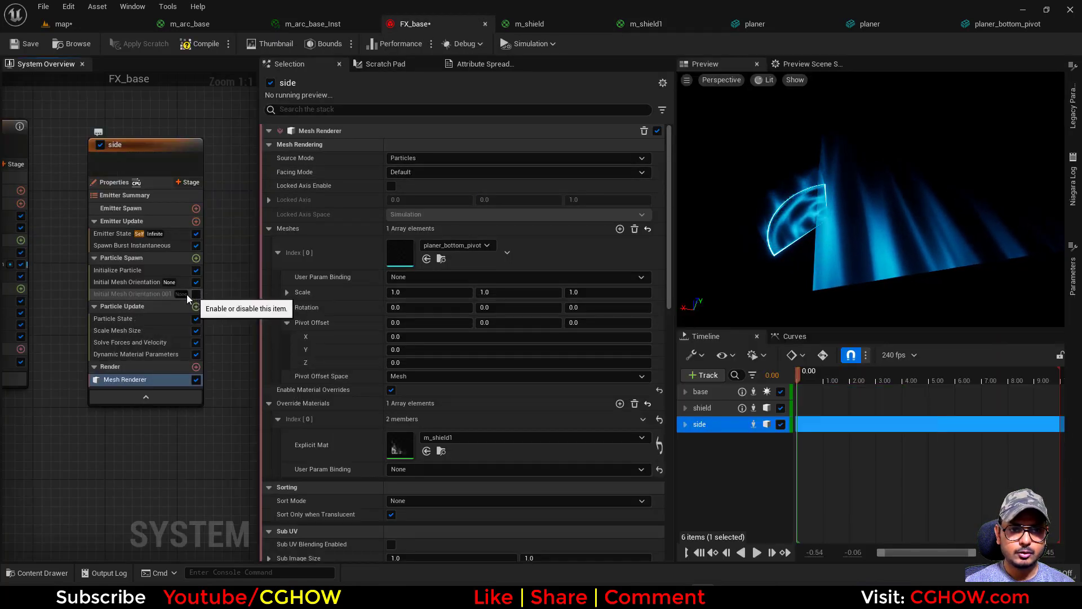
left_click(127, 282)
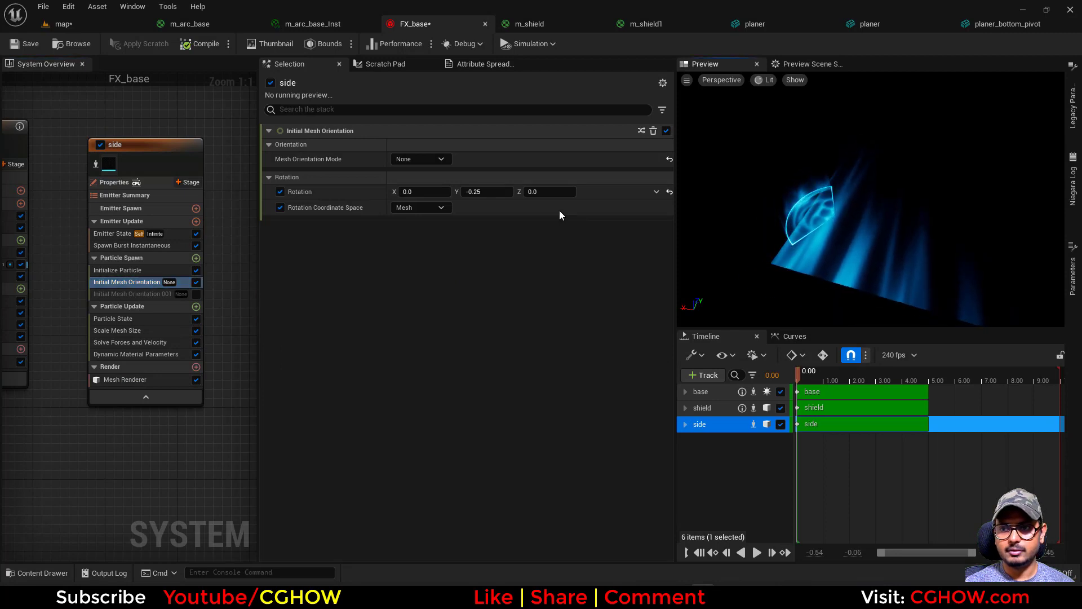
left_click(488, 193)
type("0")
key("Return")
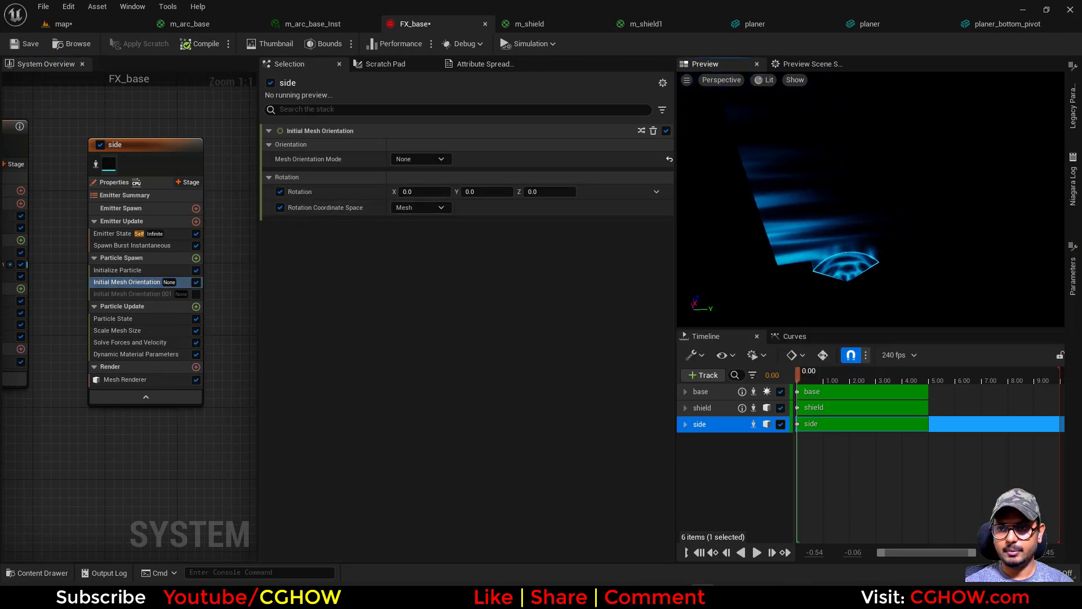
- Set the X rotation of the side emitter's first Initial Mesh Orientation module to 0.25
left_click_drag(869, 225, 870, 192)
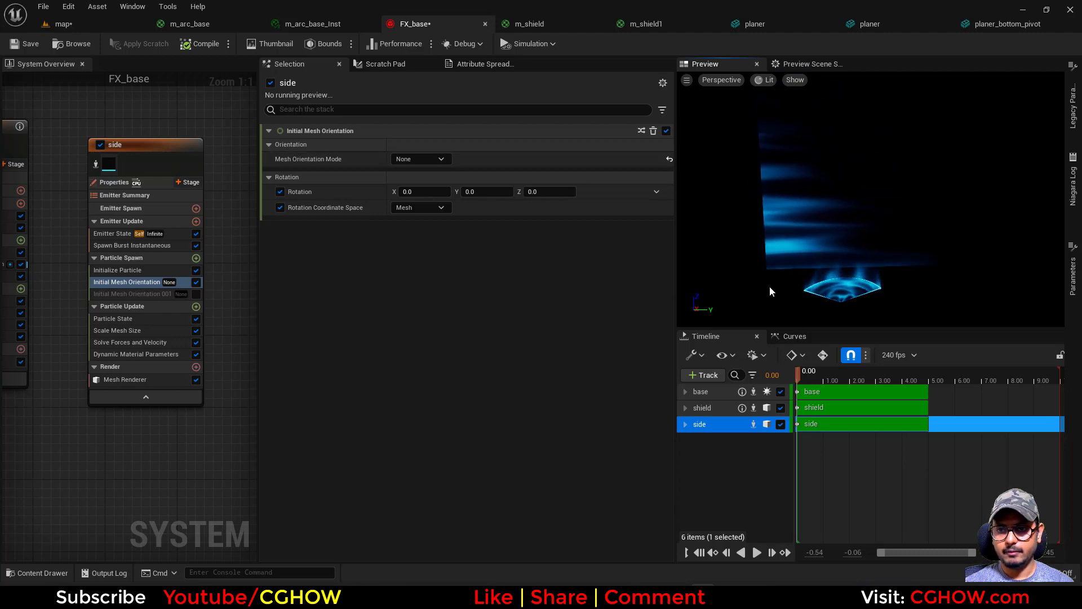
left_click(424, 191)
type("0.25")
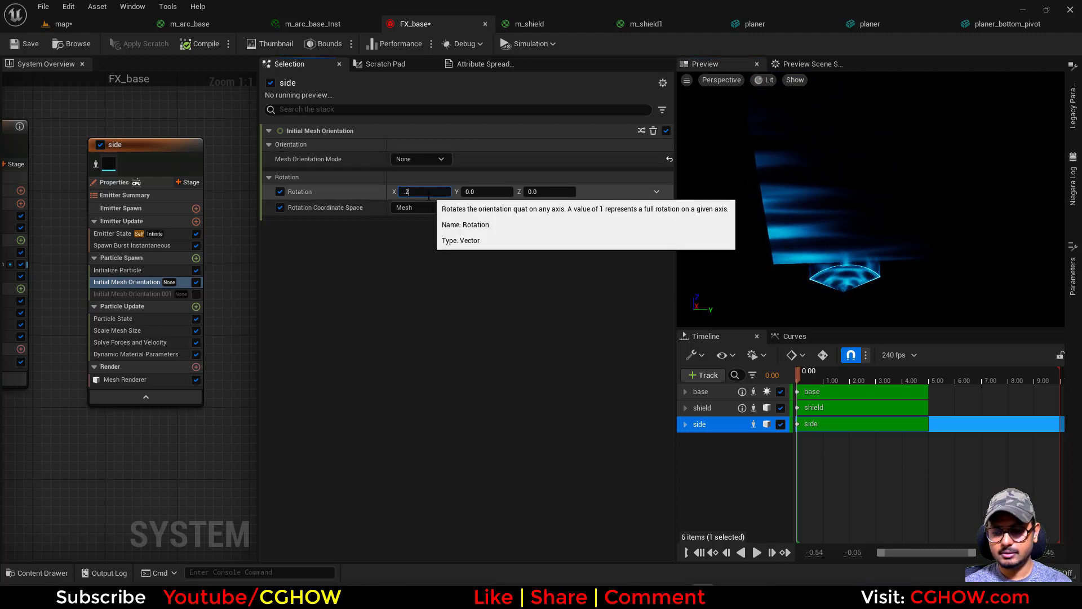
key("Return")
scroll(783, 214, "down", 3)
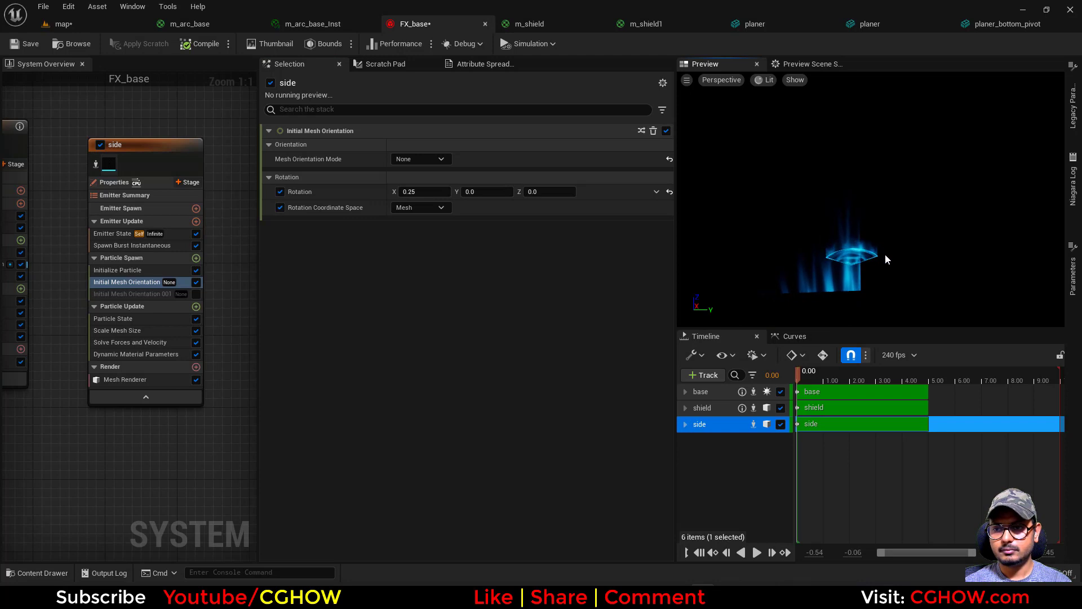
left_click_drag(885, 259, 888, 242)
- Re-enable the Initial Mesh Orientation 001 module and compare the side beam plane with the module off and on
left_click(154, 294)
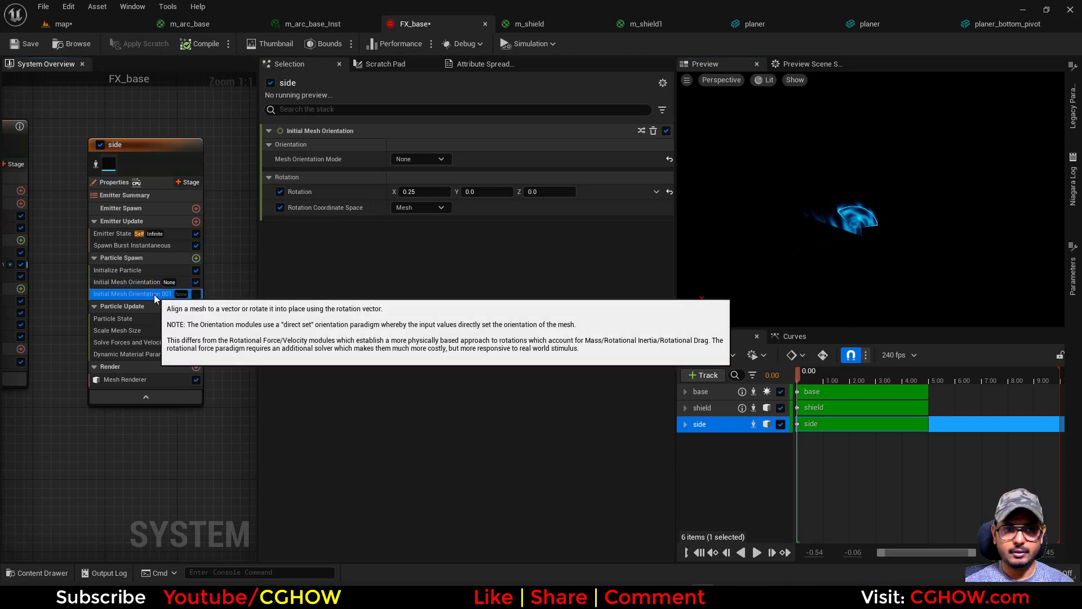
left_click(196, 294)
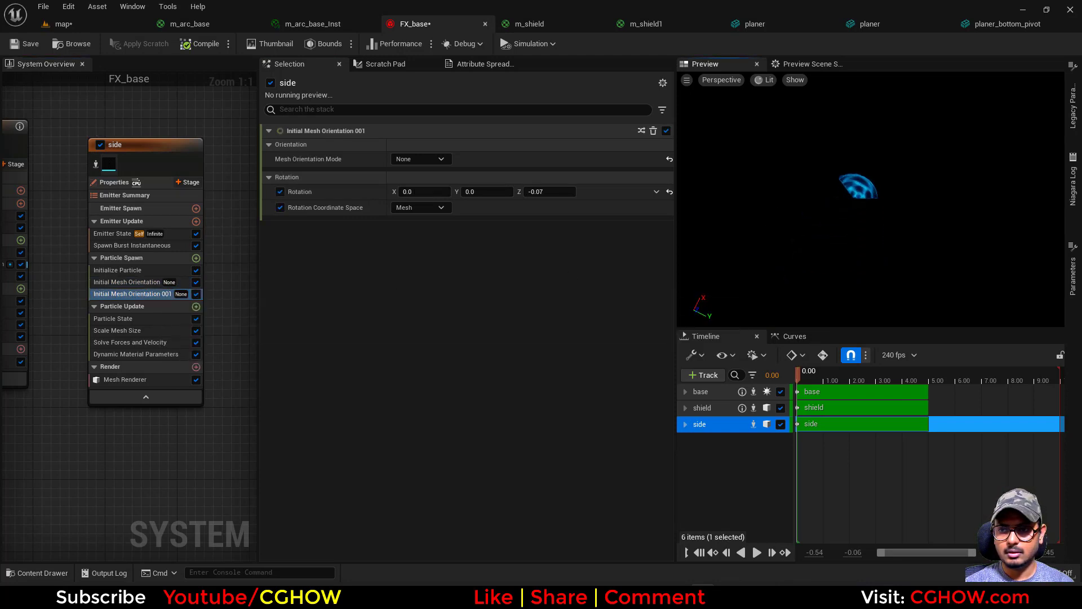
left_click_drag(836, 220, 750, 175)
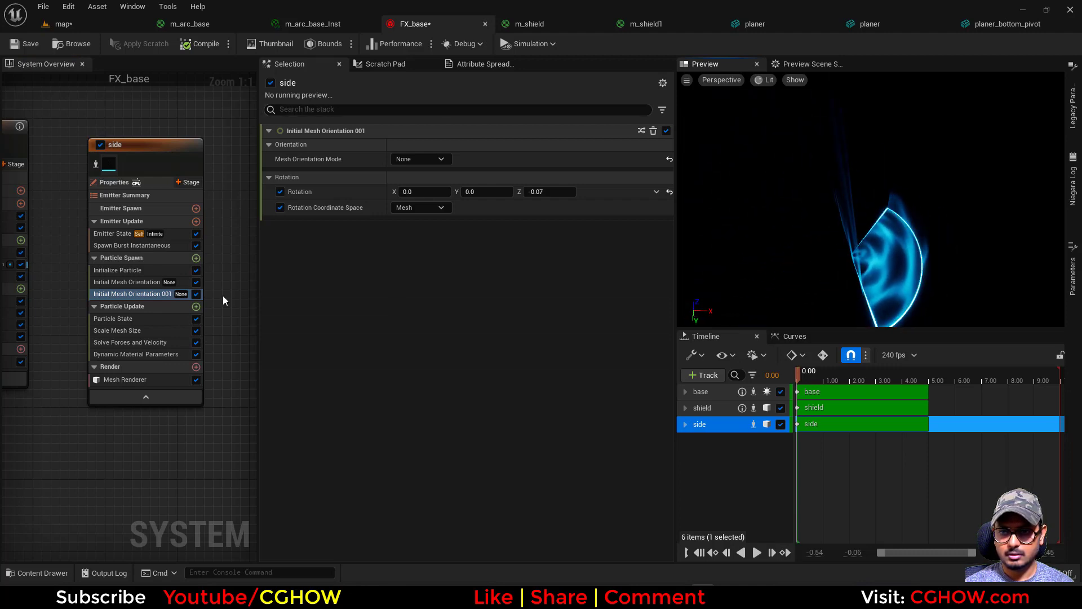
left_click(196, 293)
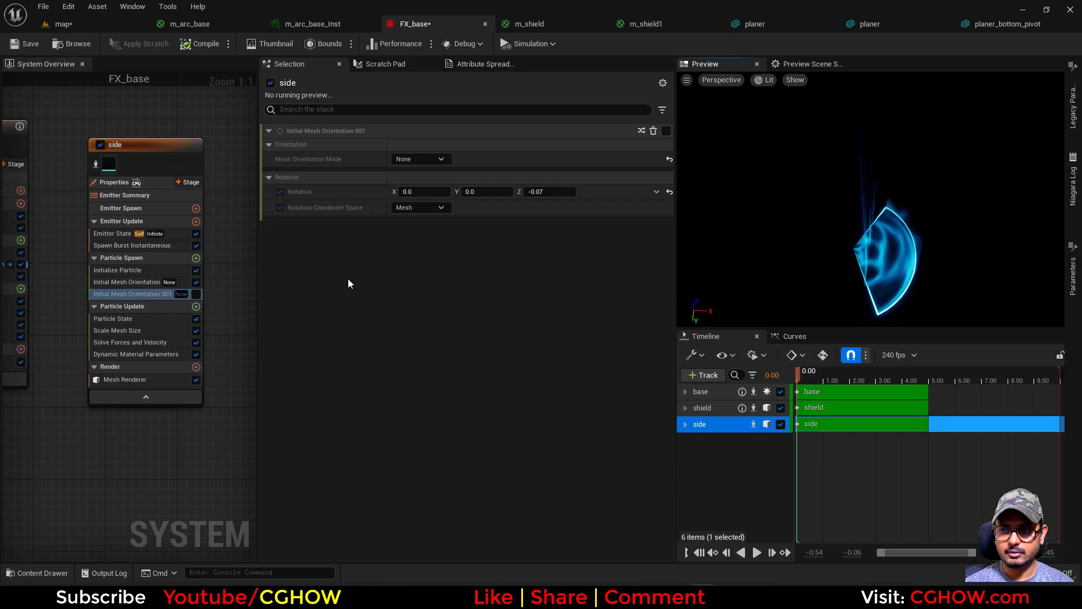
left_click(197, 294)
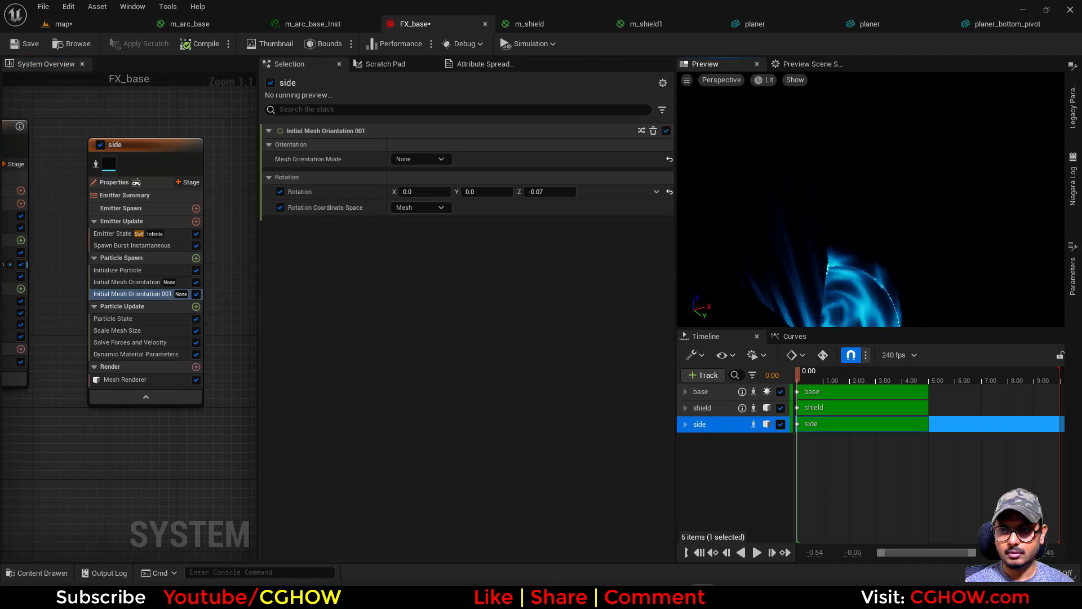
left_click_drag(868, 237, 914, 205)
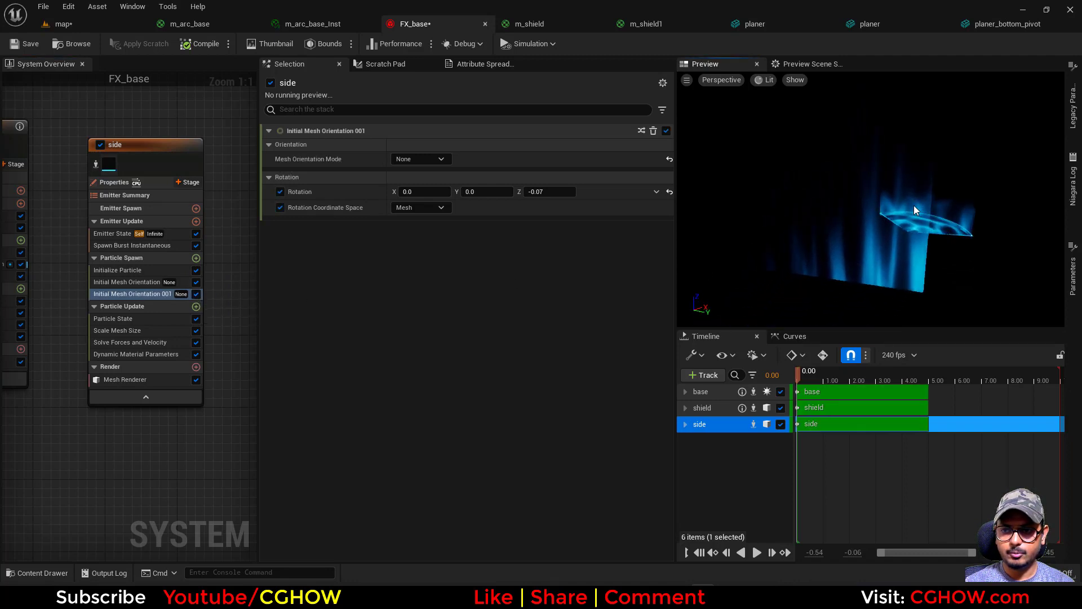
scroll(914, 205, "up", 2)
- Reduce the side emitter's uniform mesh scale to about 35.27 in the Initialize Particle module
left_click(124, 269)
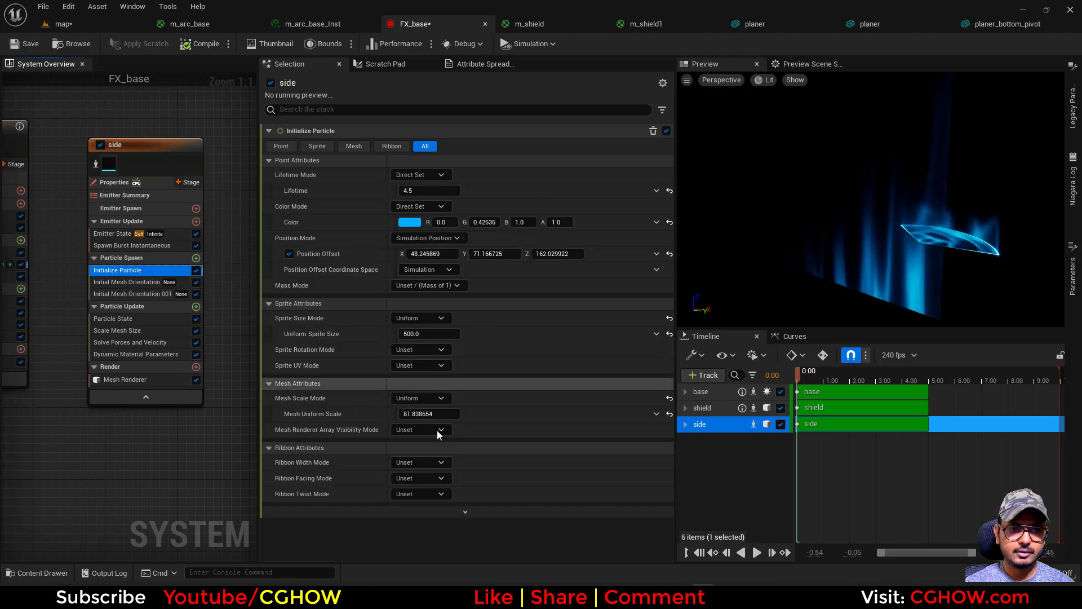
mouse_move(432, 413)
left_mouse_down()
mouse_move(395, 414)
mouse_move(475, 414)
mouse_move(427, 414)
left_mouse_up()
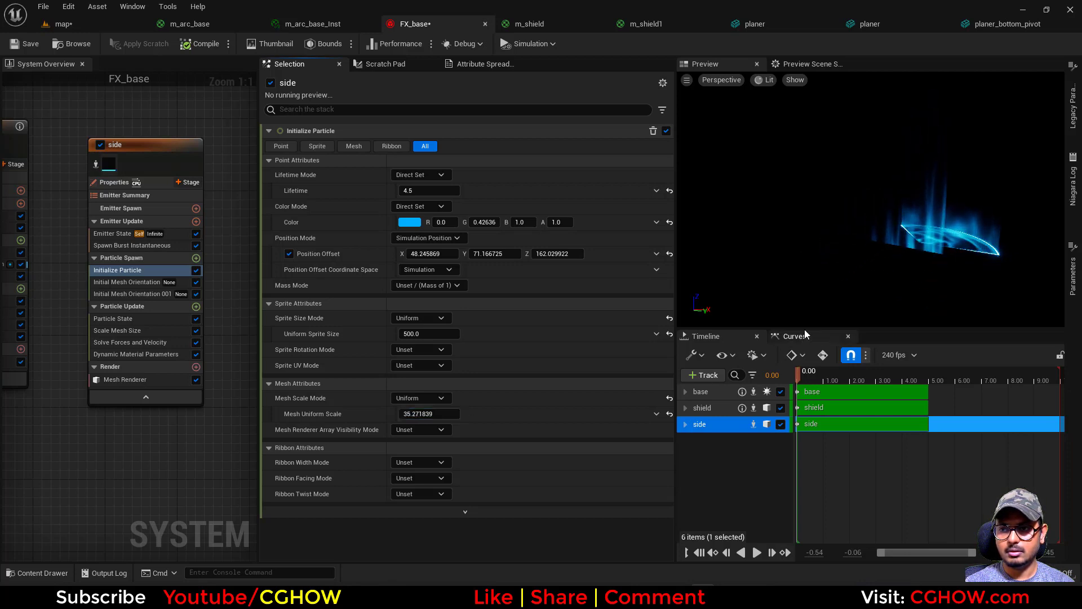
mouse_move(788, 312)
left_mouse_down()
mouse_move(829, 315)
mouse_move(846, 298)
mouse_move(788, 311)
left_mouse_up()
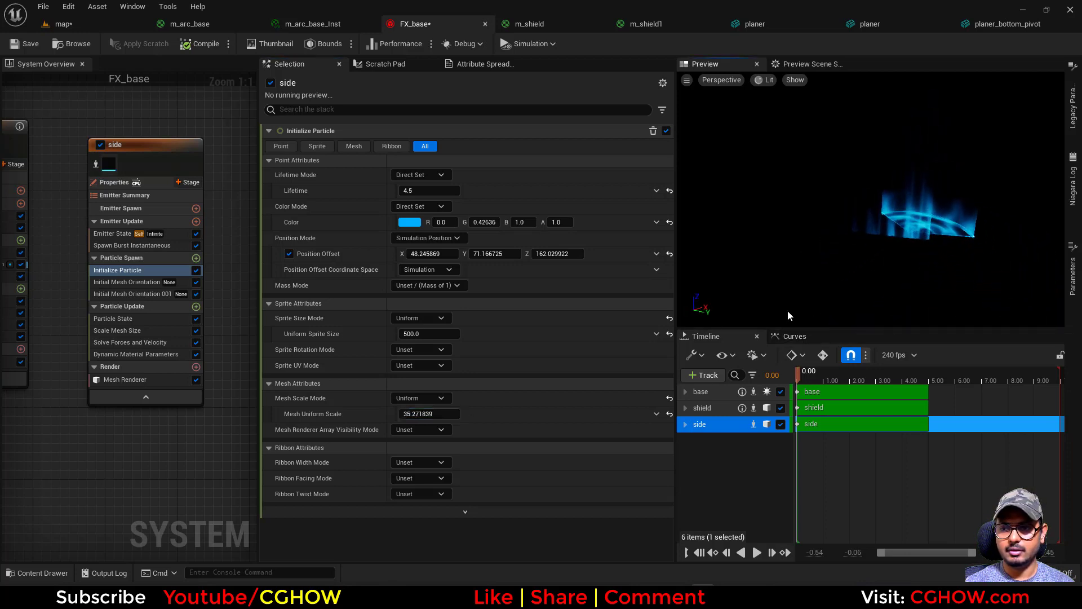
- Disable both Initial Mesh Orientation modules in the side emitter of FX_base
left_click(180, 379)
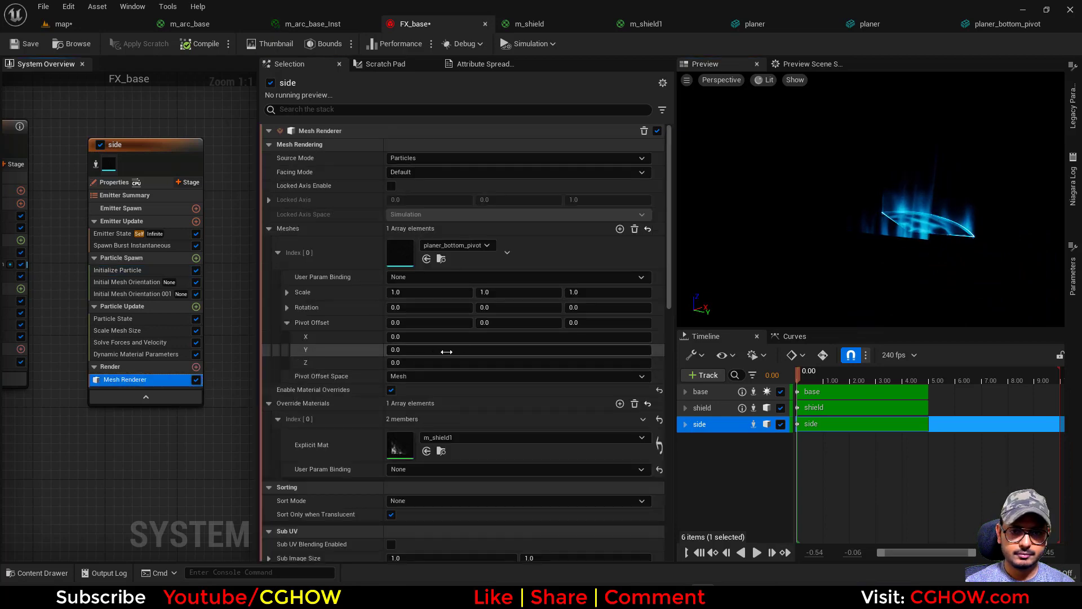
scroll(476, 390, "down", 4)
scroll(476, 390, "up", 4)
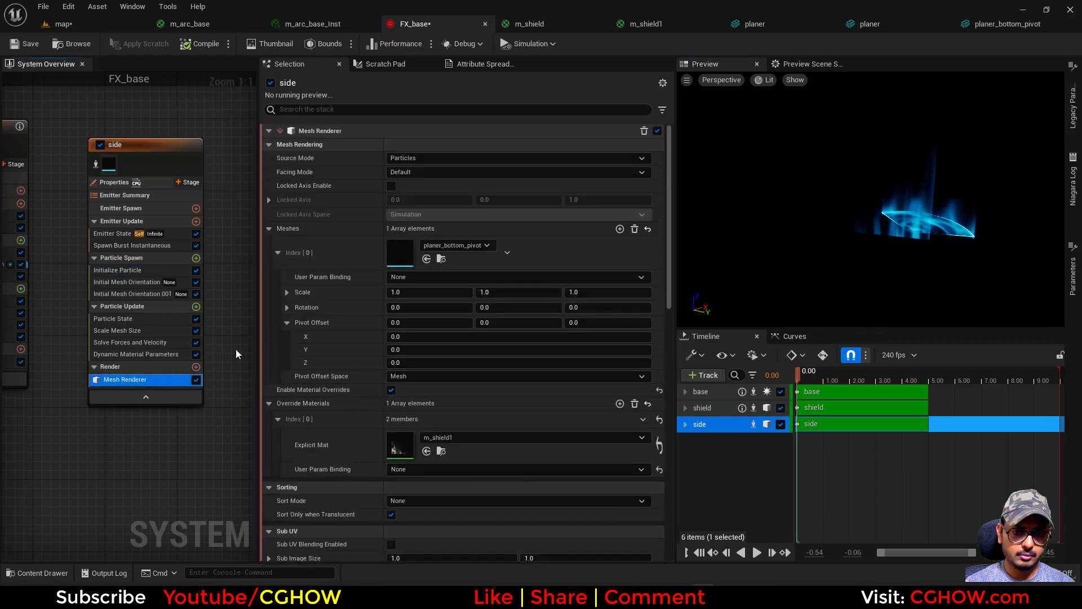
left_click(135, 293)
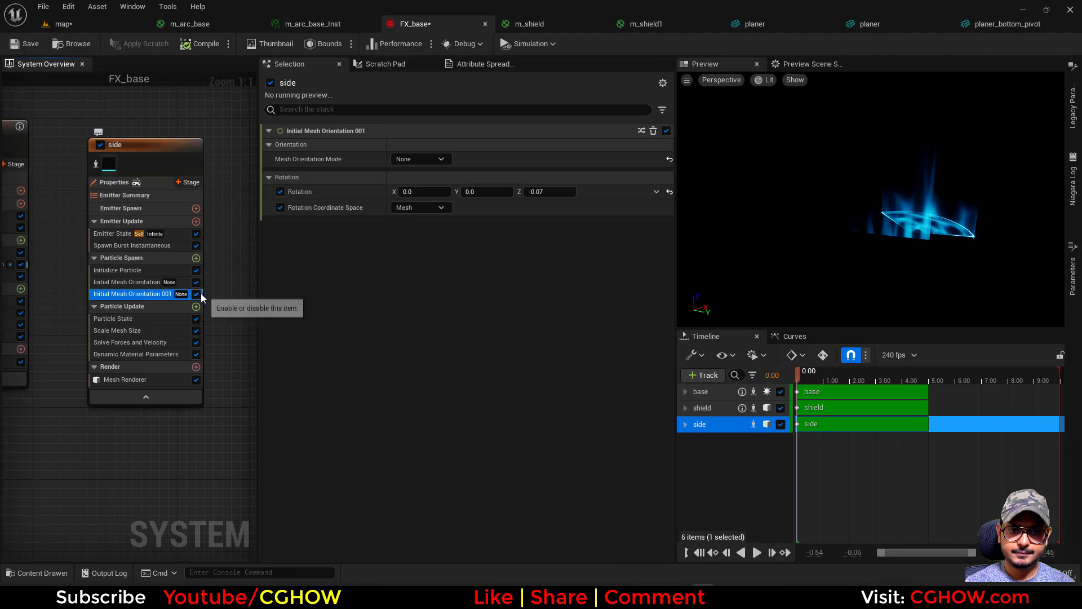
left_click(197, 293)
left_click(196, 282)
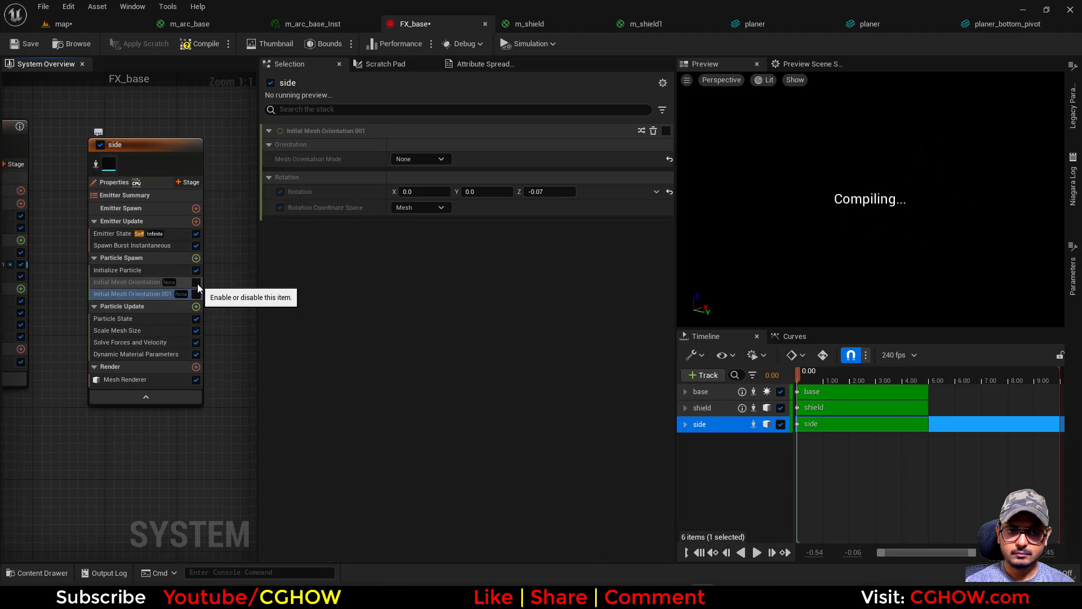
left_click_drag(841, 231, 863, 245)
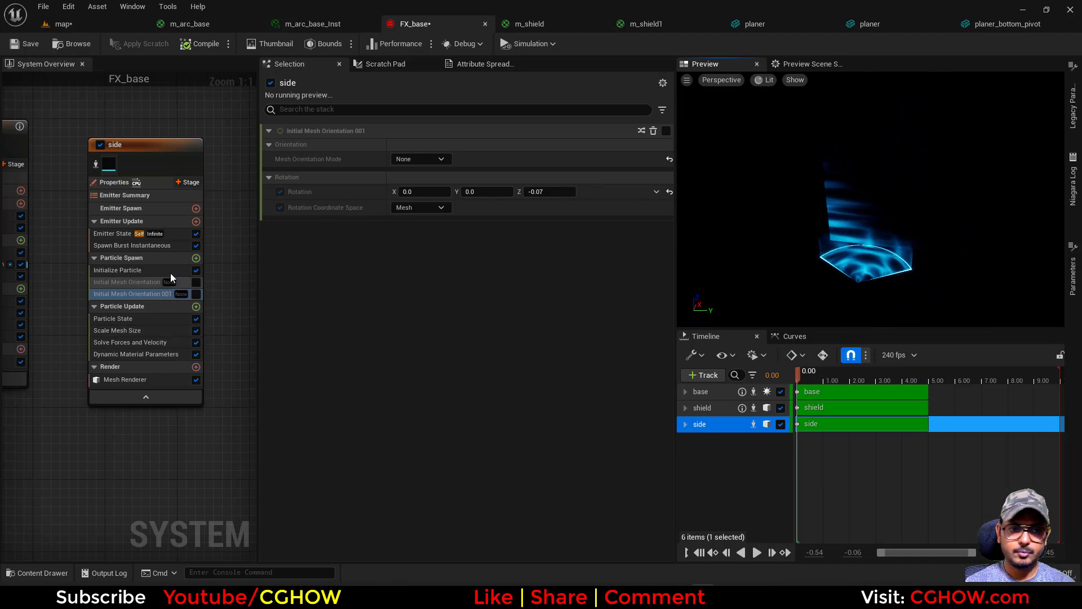
- Compare the m_shield1 material preview with the side beam plane in FX_base and review the side emitter's Mesh Renderer settings
left_click(681, 21)
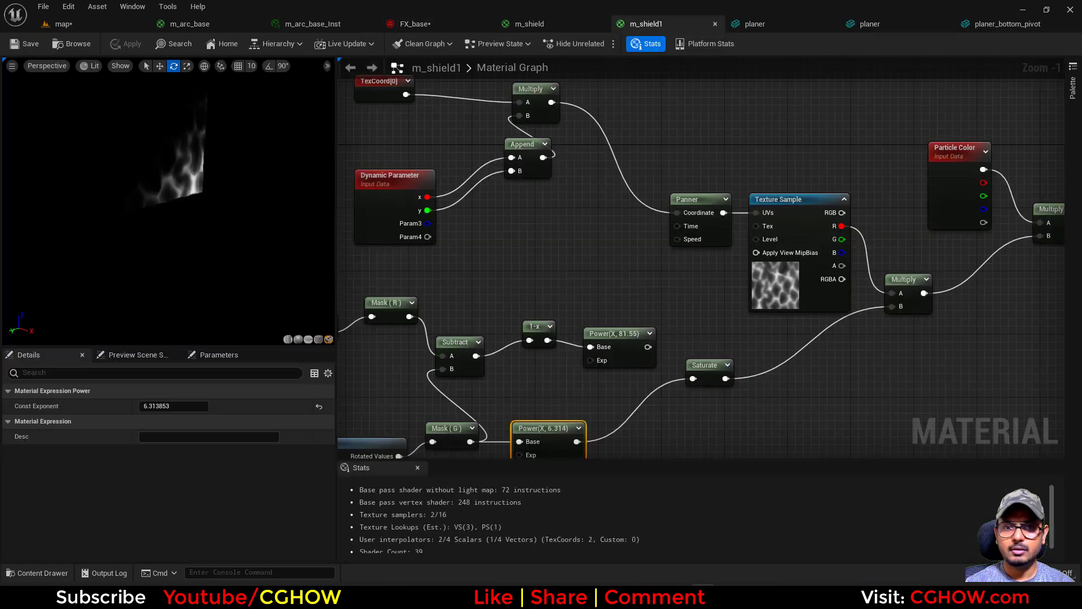
left_click_drag(175, 237, 214, 245)
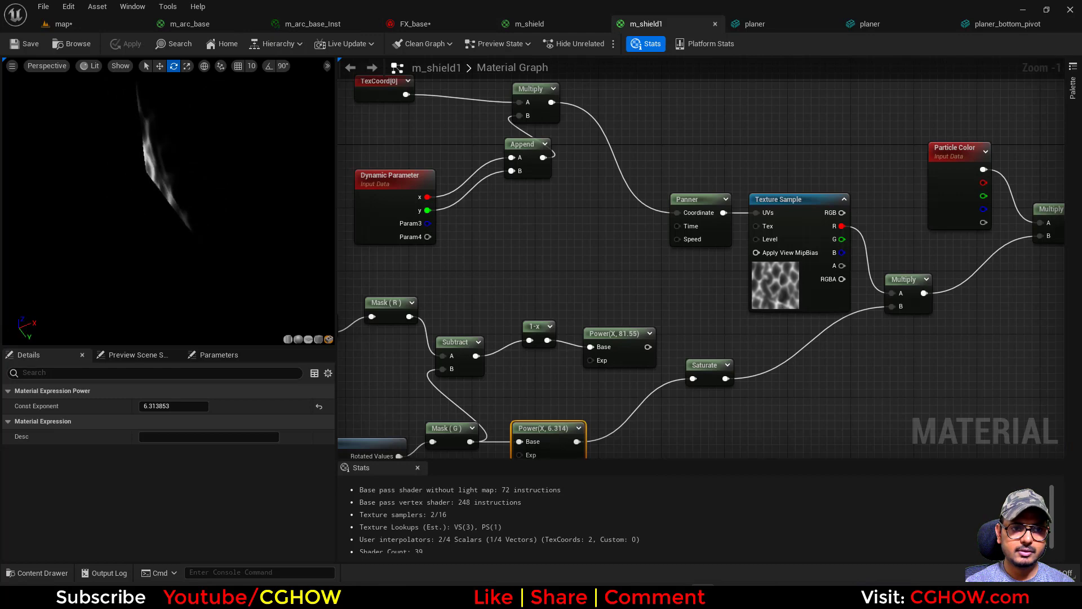
left_click(433, 25)
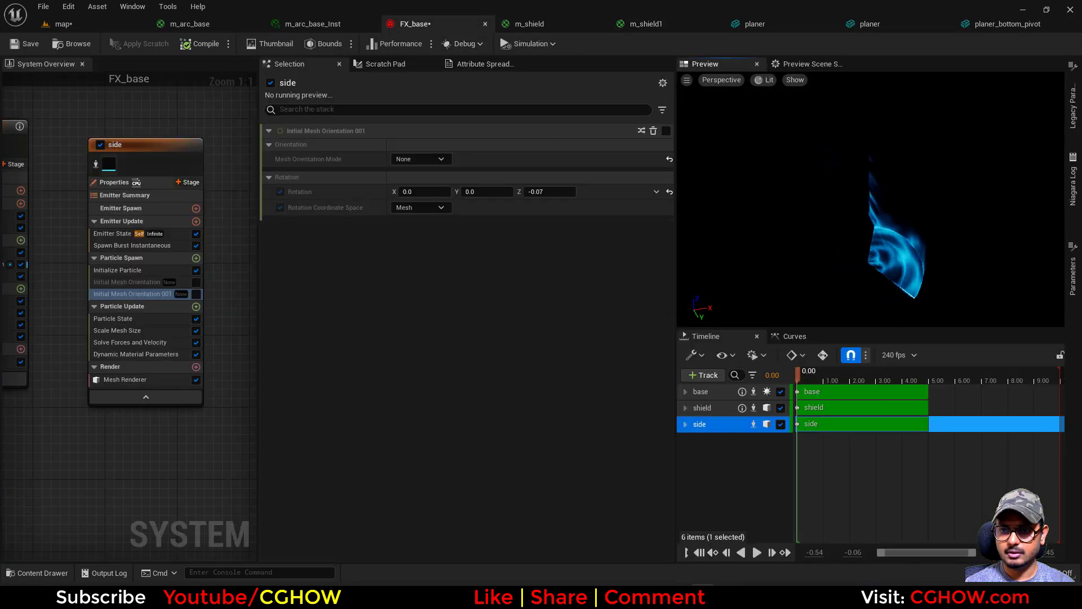
left_click_drag(834, 226, 908, 225)
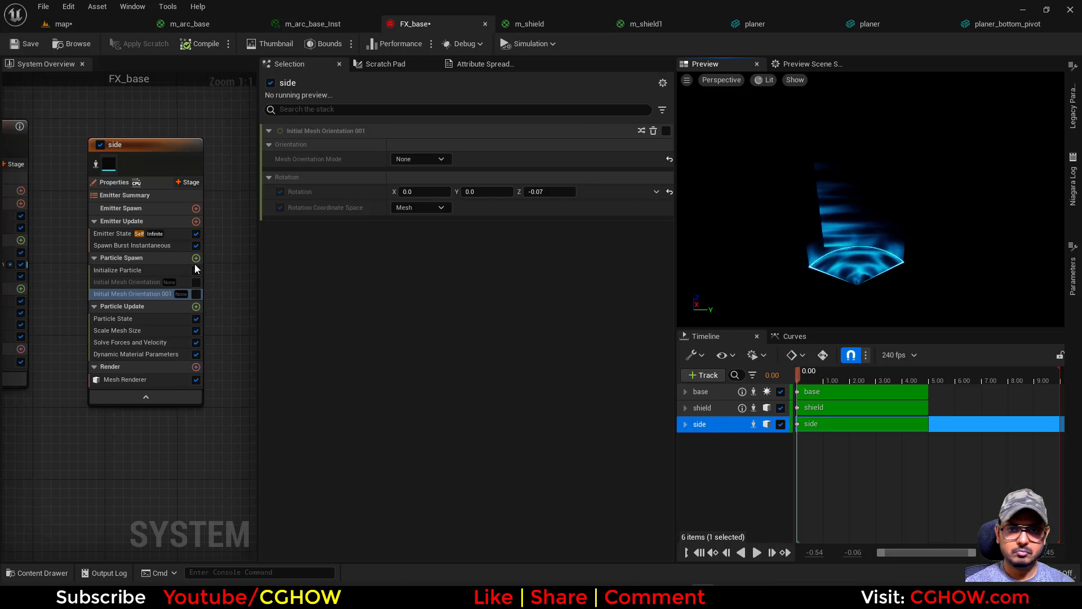
left_click(123, 382)
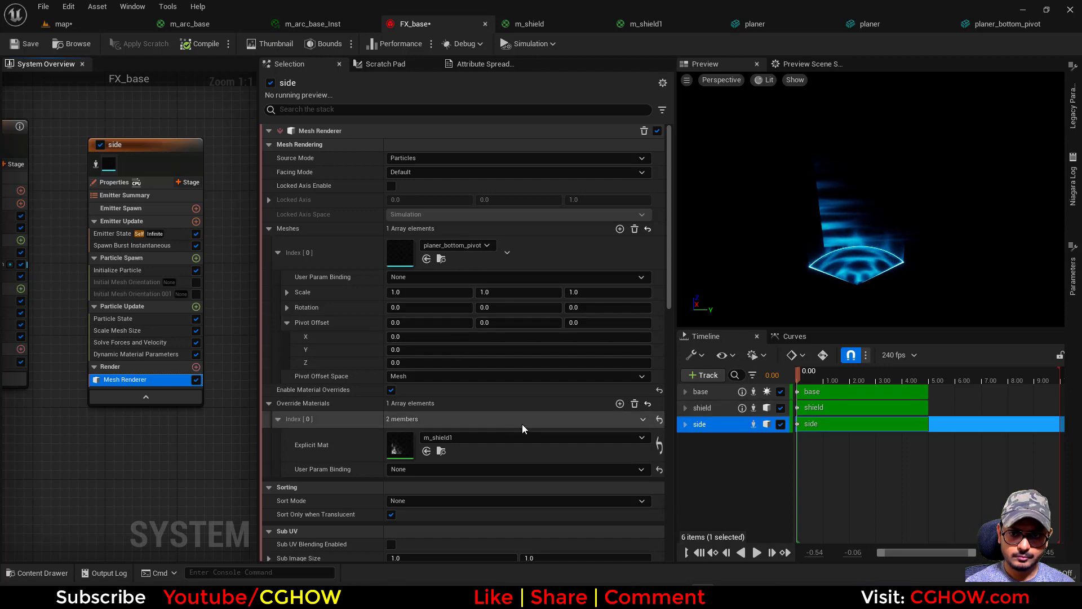
scroll(516, 427, "down", 3)
scroll(507, 411, "up", 3)
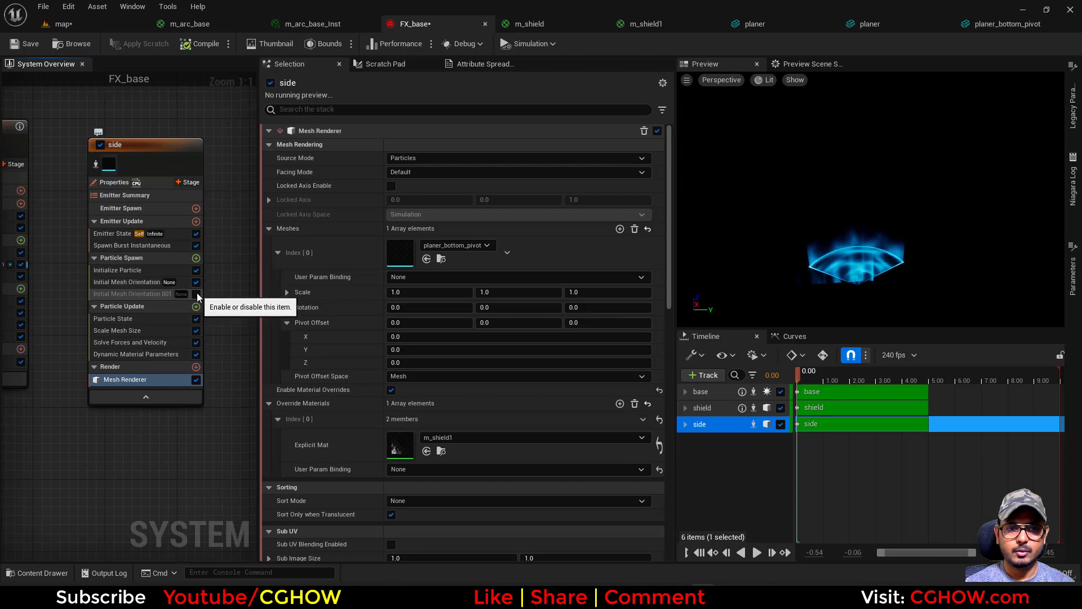
- Switch the side emitter's mesh scale mode to Non-Uniform in Initialize Particle and set the X and Y mesh scale to 10
left_click(121, 270)
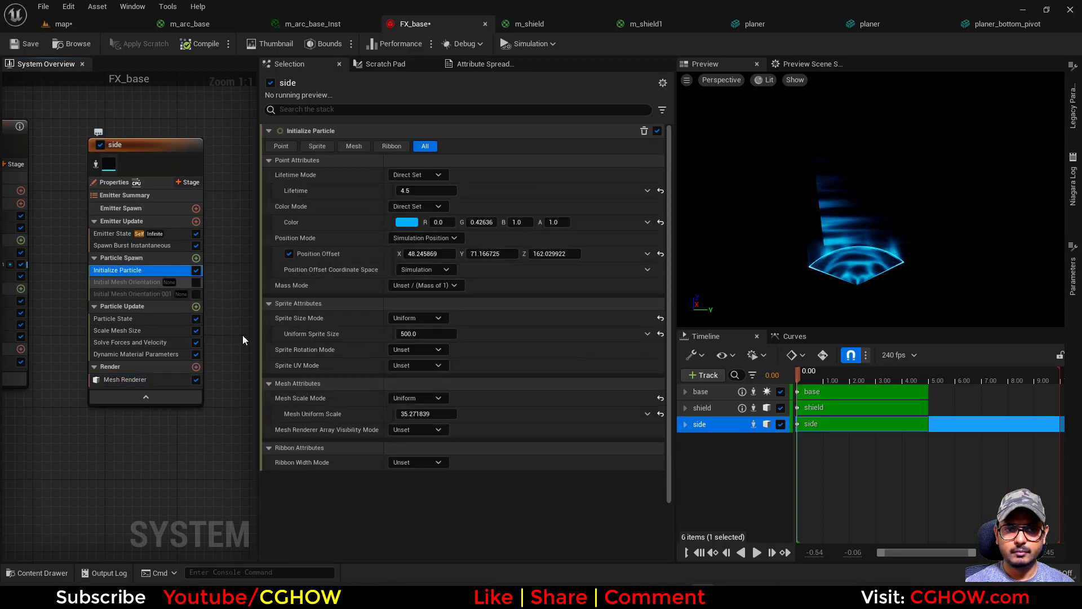
left_click(418, 398)
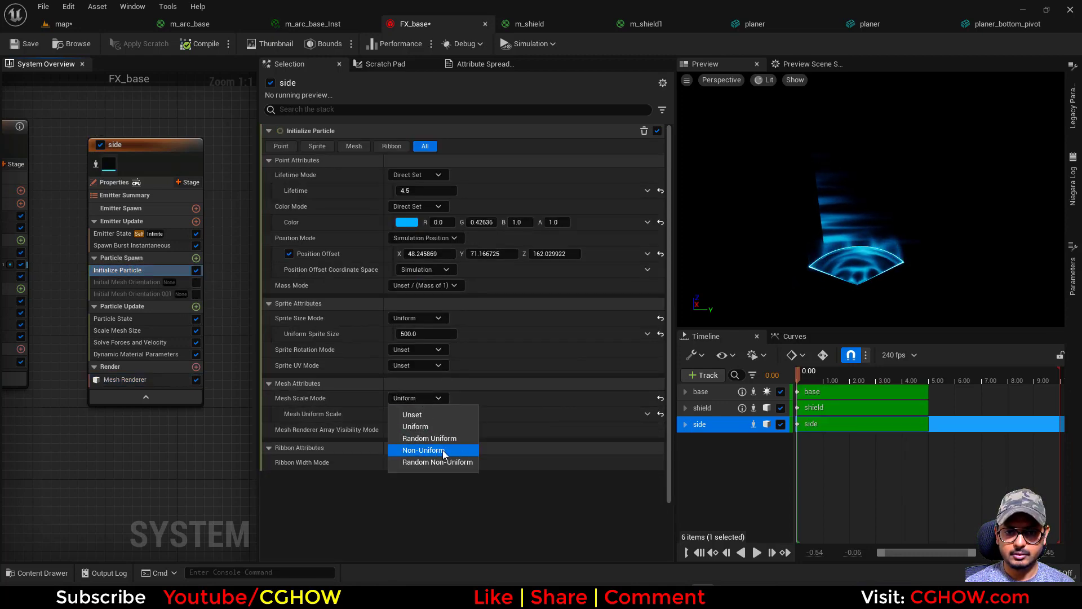
left_click(438, 450)
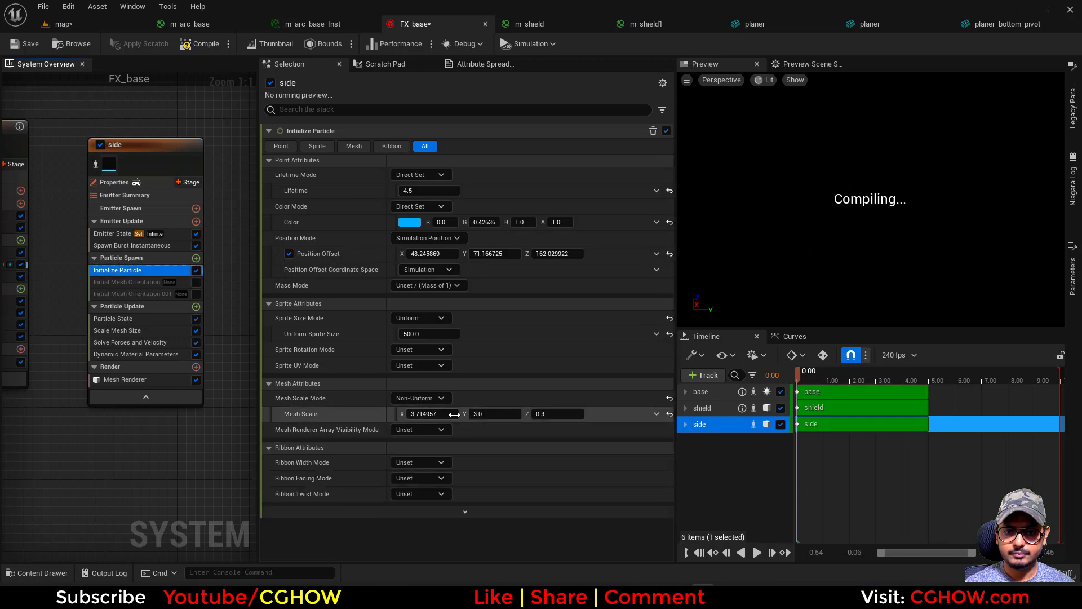
left_click(452, 414)
type("10")
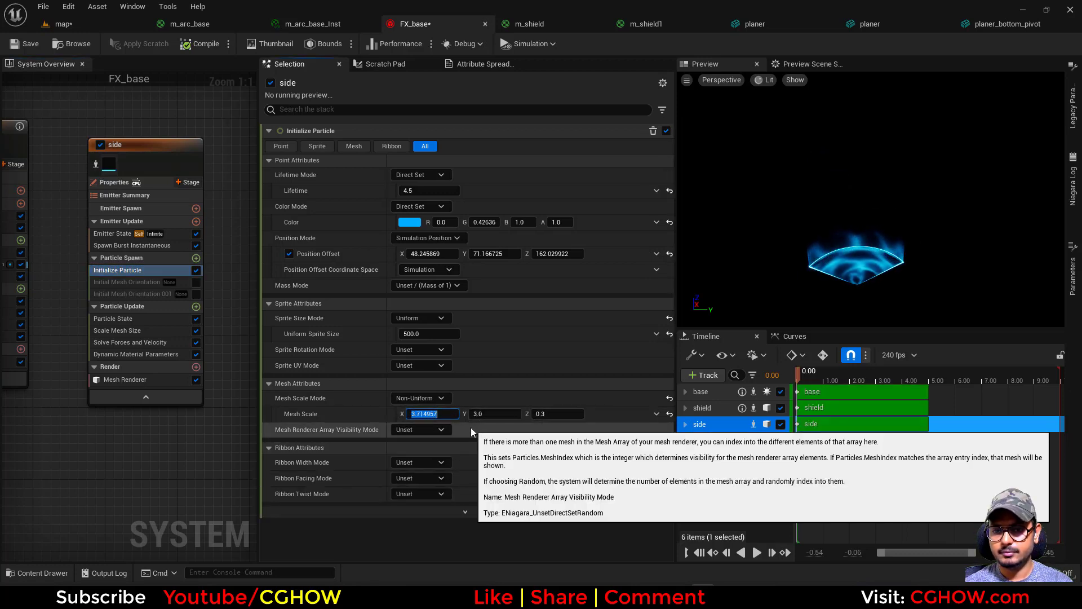
key("Tab")
type("10")
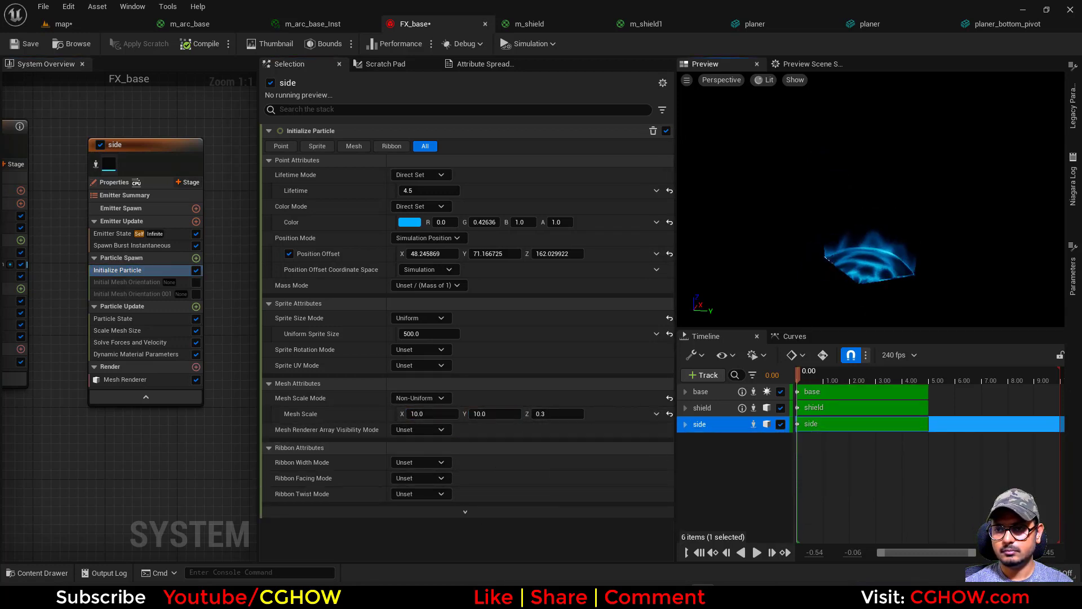
- Set the side emitter's mesh scale to 50 on X, Y and Z
left_click(445, 414)
type("50")
key("Tab")
type("50")
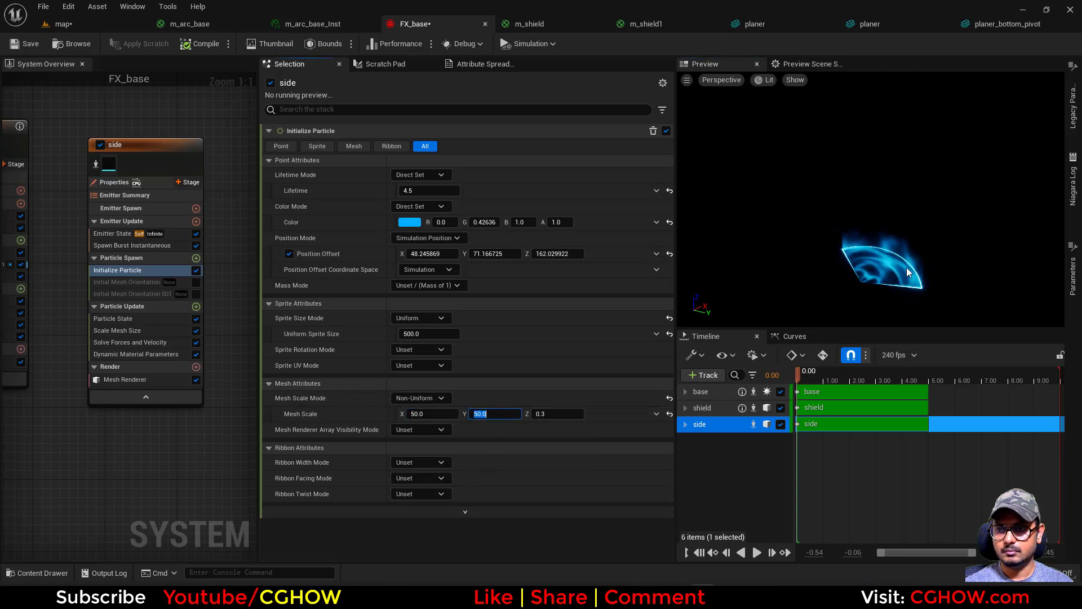
key("Return")
left_click(568, 413)
type("50")
key("Return")
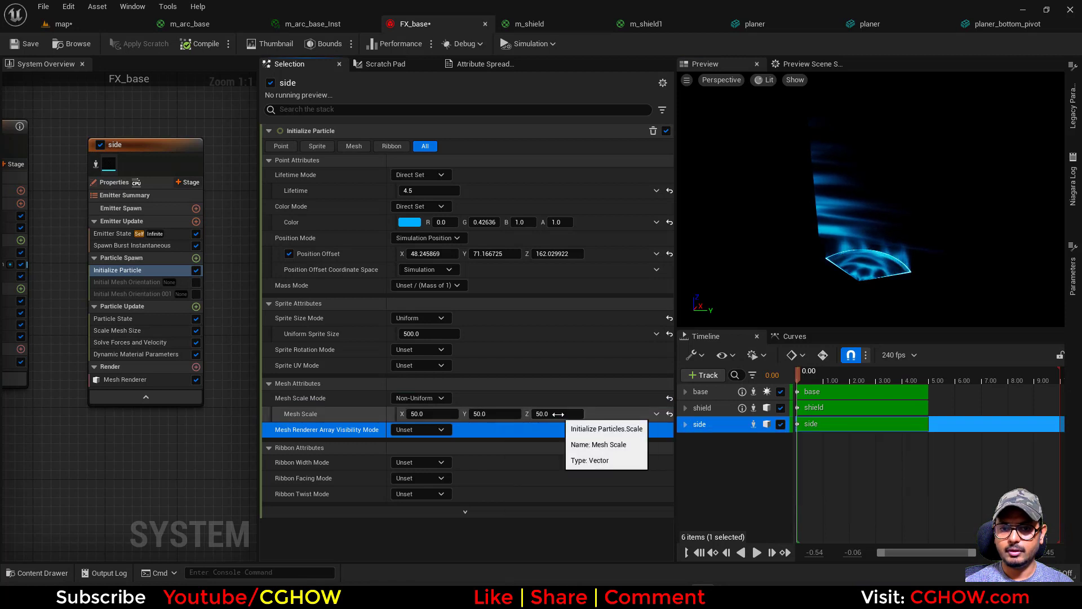
- Test each axis of the side emitter's mesh scale and set it to X 1, Y 50 and Z about 33.56
left_click_drag(557, 413, 485, 414)
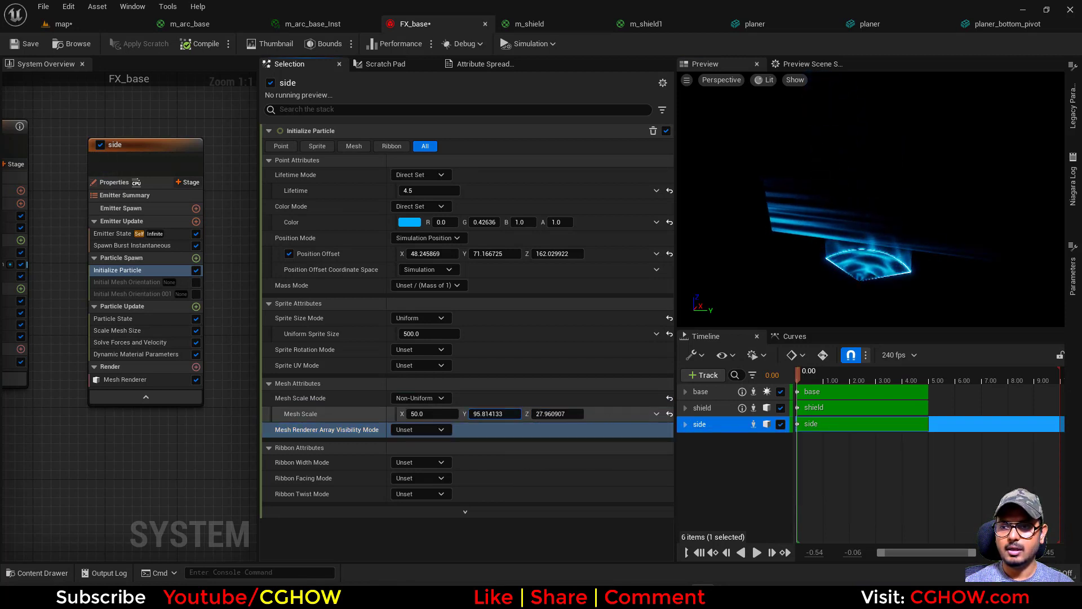
left_click(487, 414)
type("50")
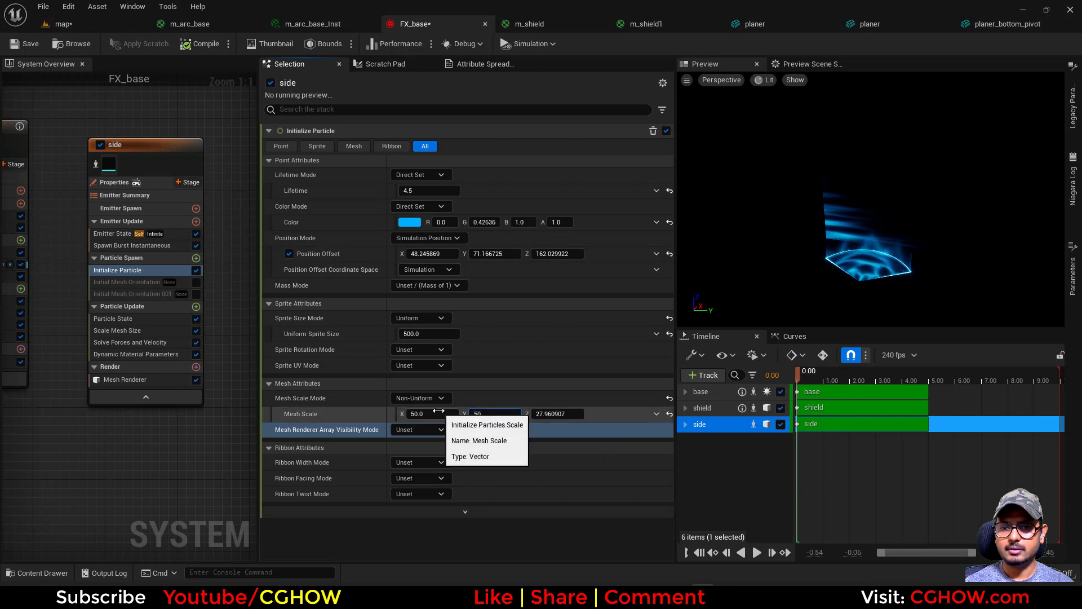
left_click_drag(434, 414, 424, 414)
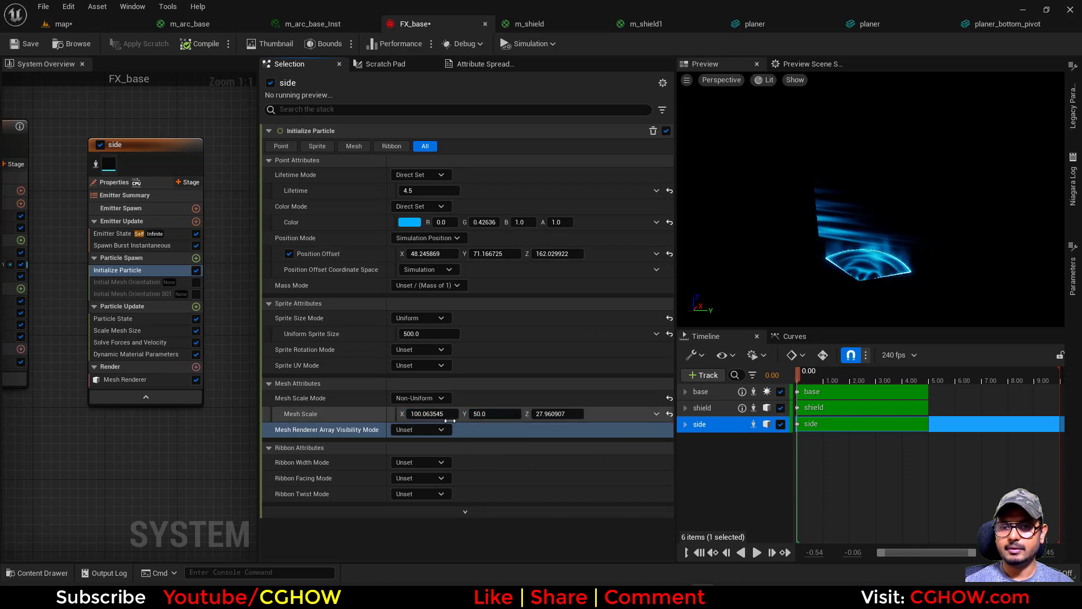
left_click(441, 415)
type("1")
key("Return")
left_click_drag(562, 414, 569, 414)
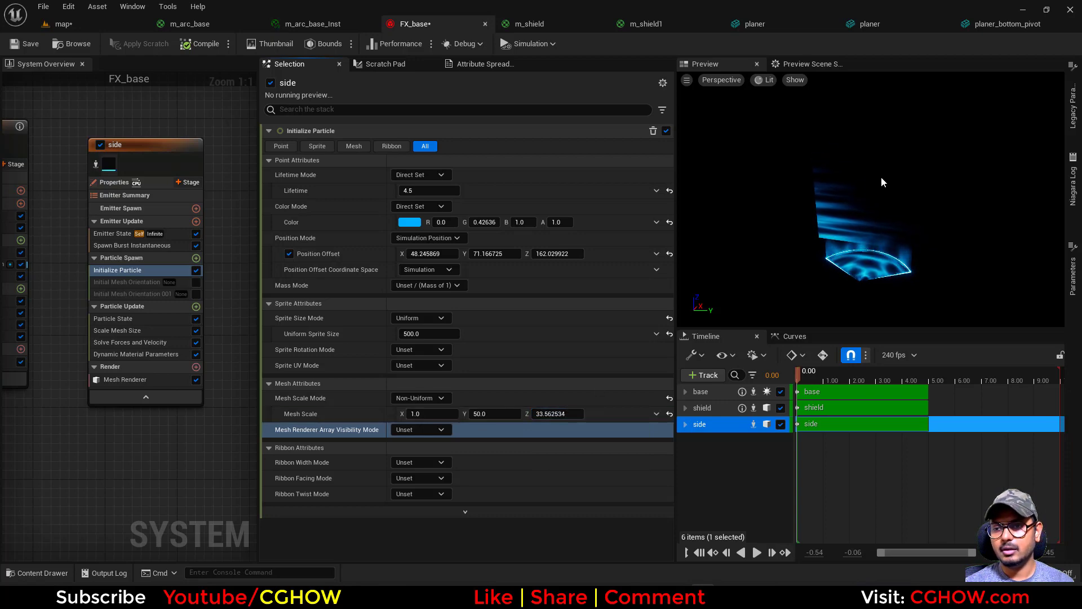
- Check the m_shield graph, then examine the CustomRotator mask nodes and the plane preview in m_shield1
left_click(530, 24)
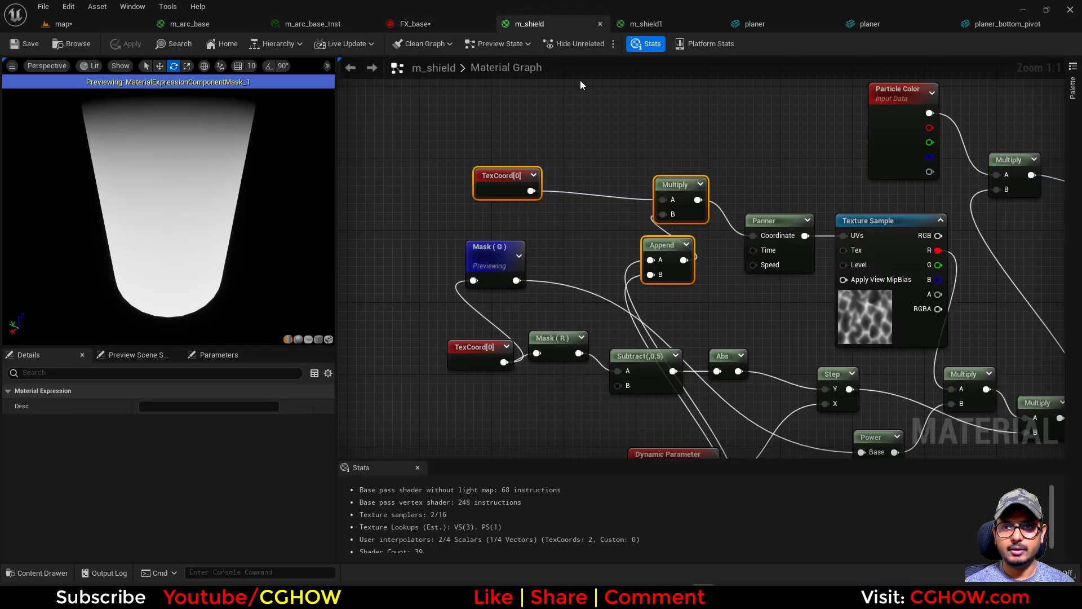
left_click(647, 23)
right_click_drag(416, 371, 665, 237)
scroll(688, 354, "down", 3)
scroll(665, 237, "up", 3)
right_click_drag(624, 356, 650, 386)
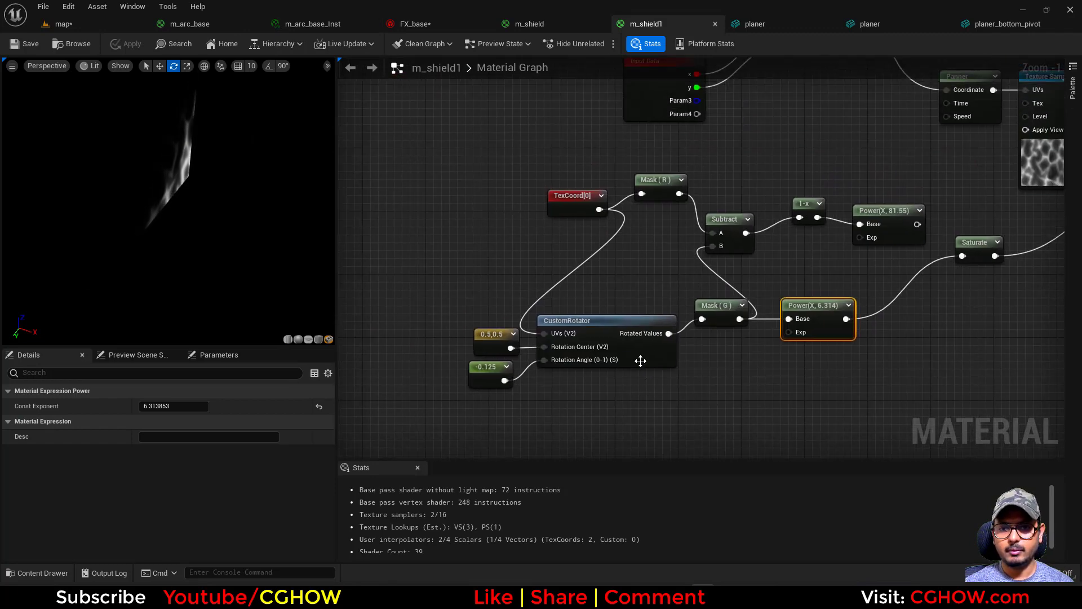
left_click_drag(271, 229, 237, 225)
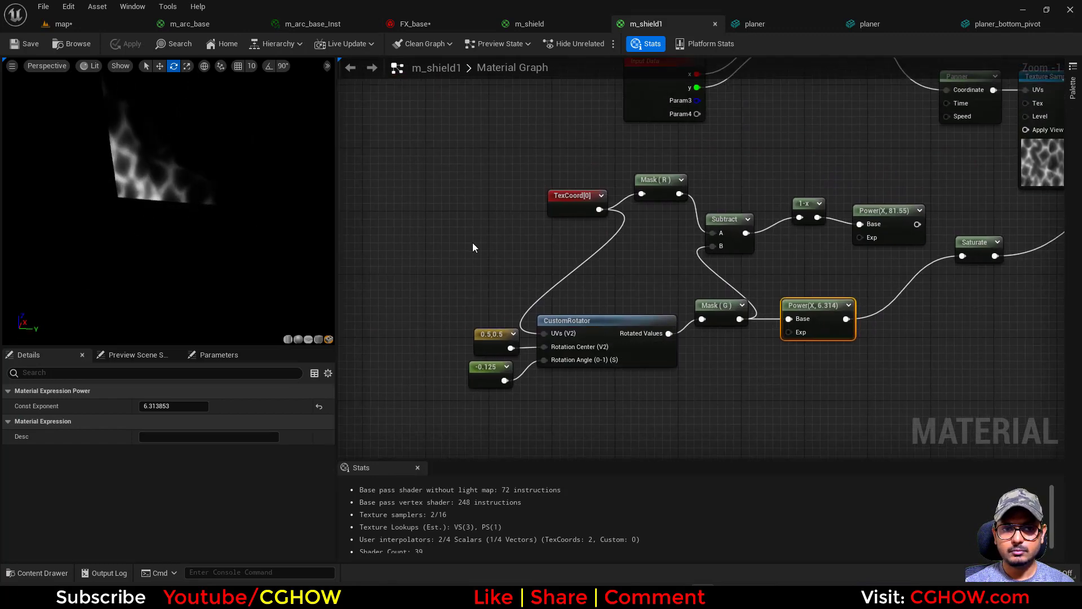
scroll(566, 329, "down", 2)
scroll(518, 283, "up", 4)
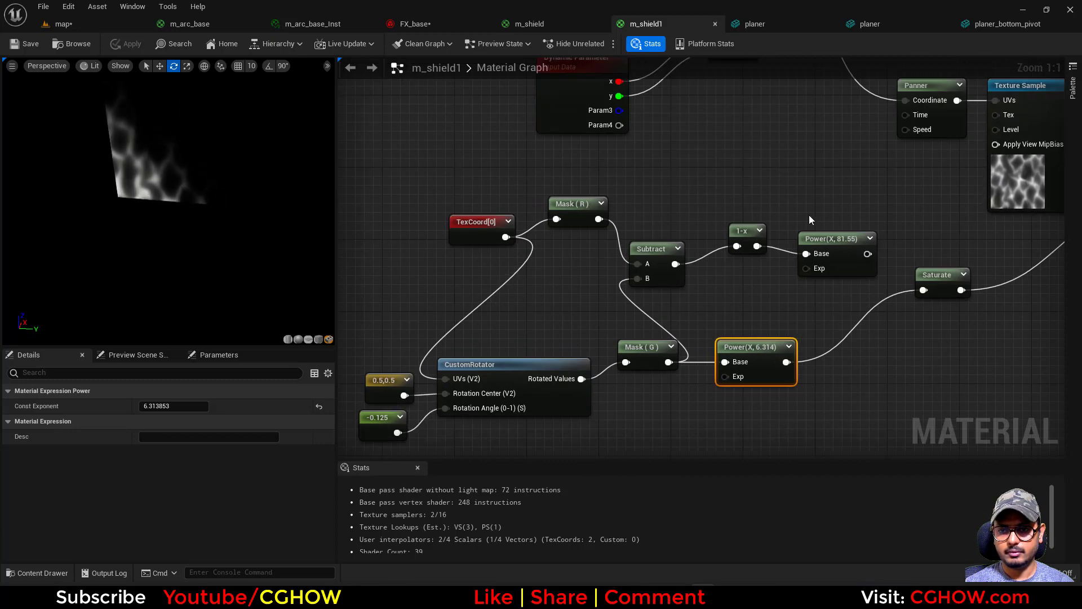
- Delete the unused Mask (R), Subtract, 1-x and Power(X, 81.55) nodes in m_shield1 and shift the TexCoord node away from the CustomRotator
left_click_drag(862, 214, 676, 286)
key("Delete")
left_click(575, 212)
key("Delete")
left_click_drag(468, 243, 347, 286)
- Set the constant feeding the CustomRotator's Rotation Angle to 0.125 and save m_shield1
right_click_drag(415, 321, 547, 285)
left_click(499, 393)
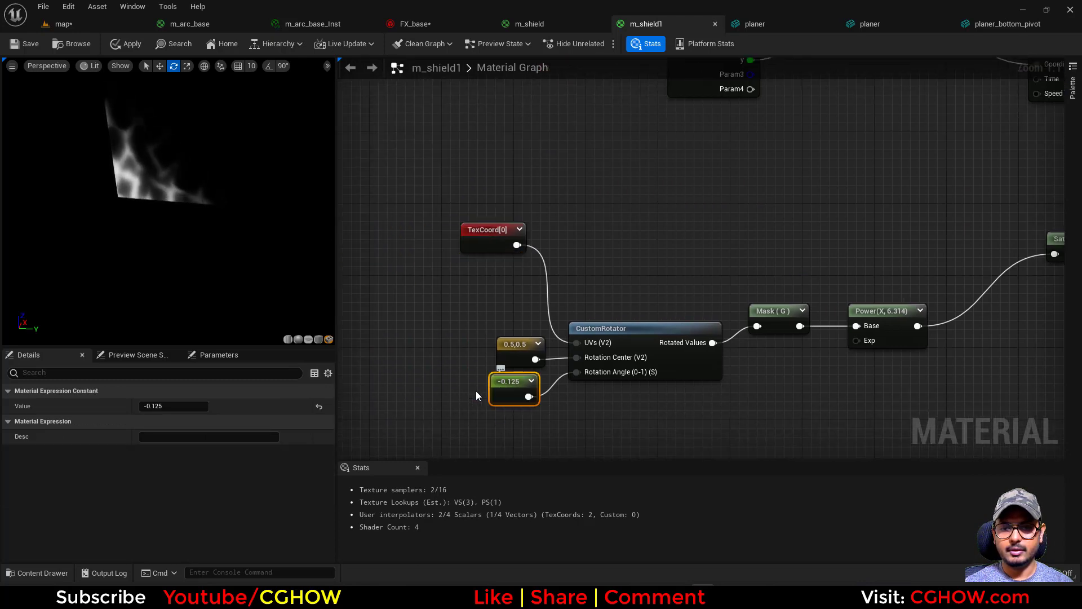
left_click(182, 405)
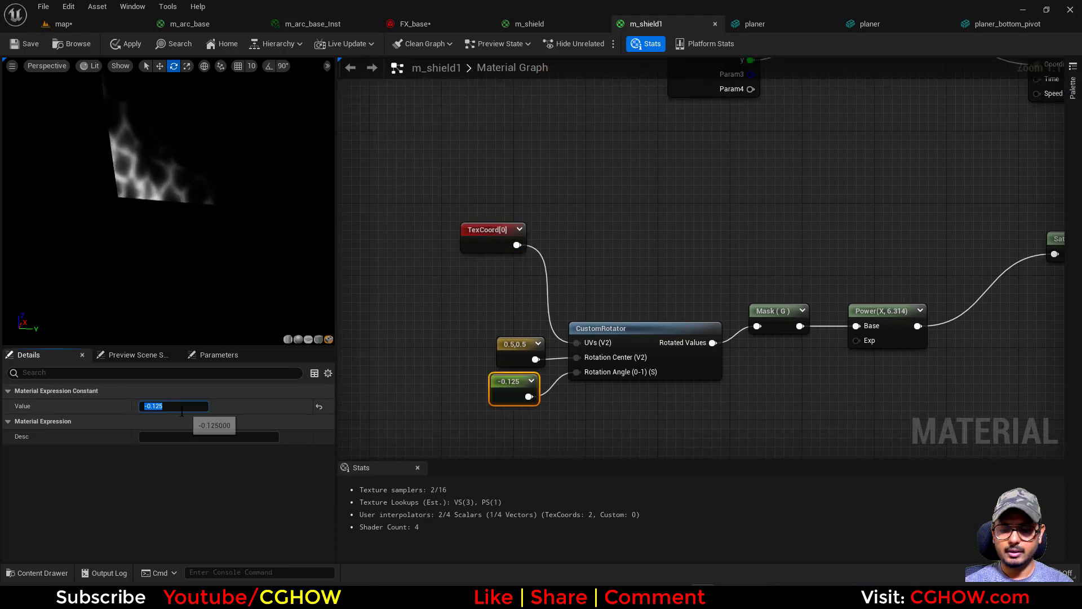
key("Home")
type("-1")
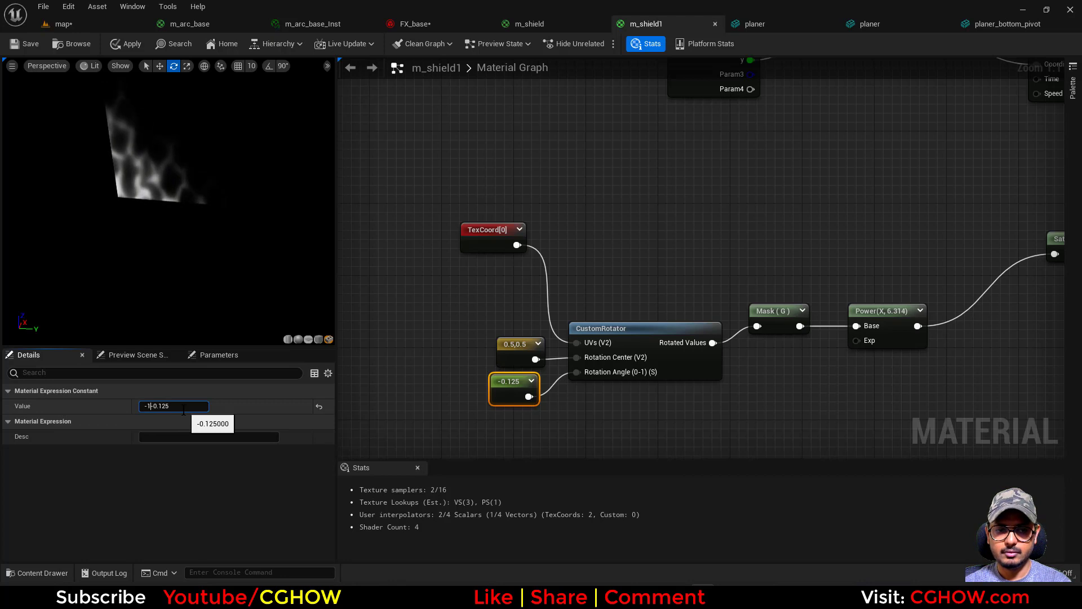
key("Return")
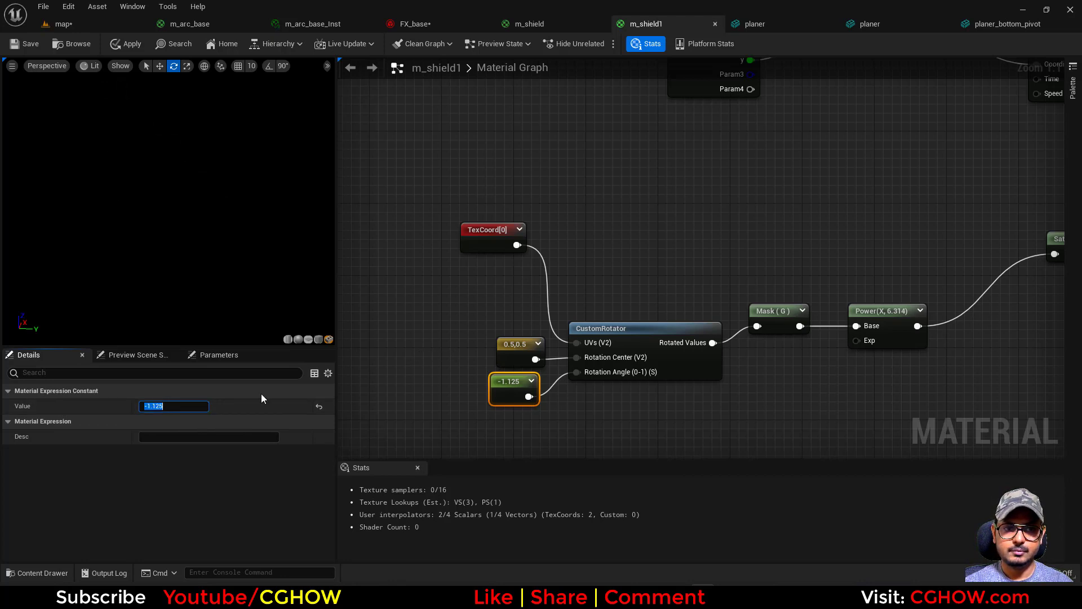
key("Home")
key("Delete")
key("Delete")
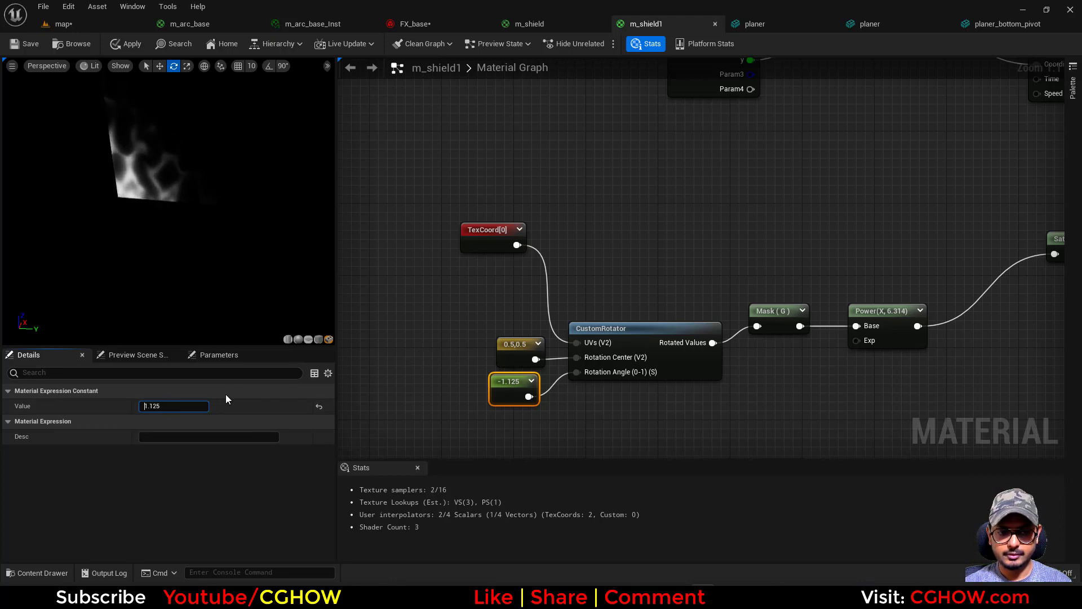
key("Return")
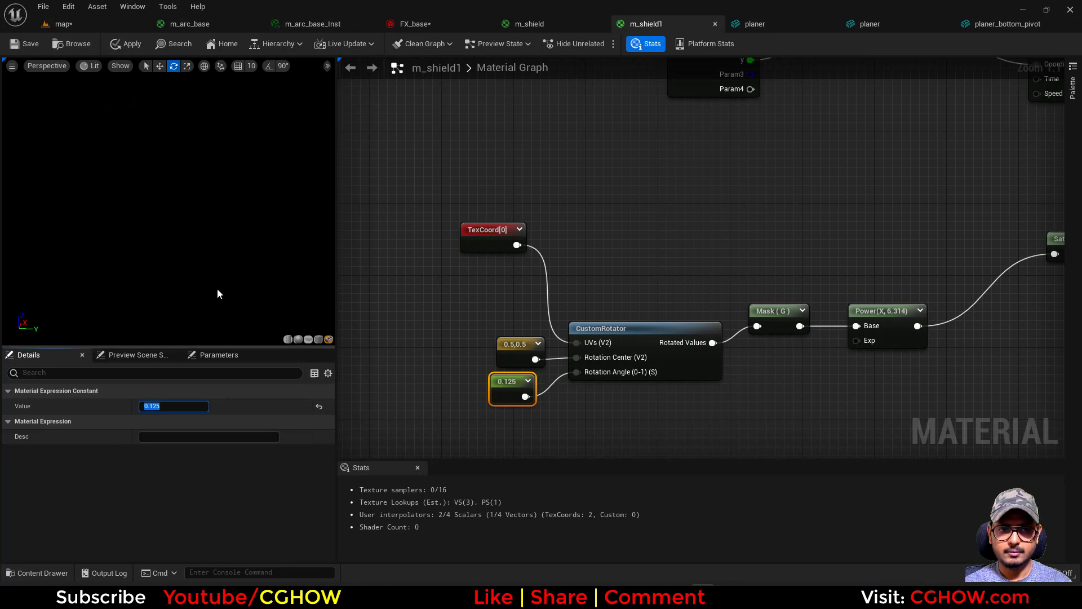
left_click_drag(230, 286, 384, 462)
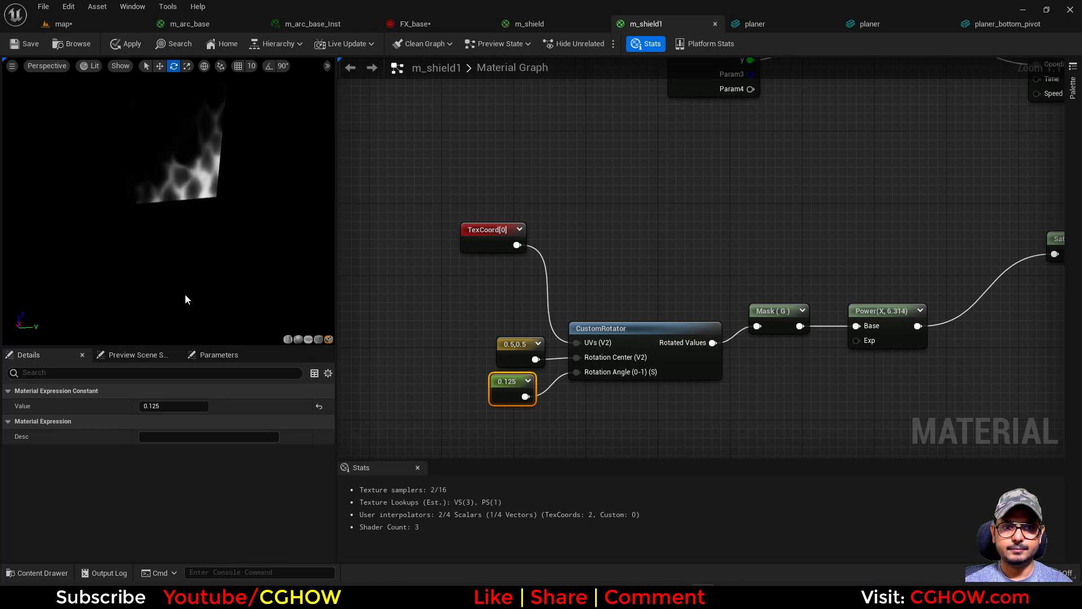
left_click(24, 43)
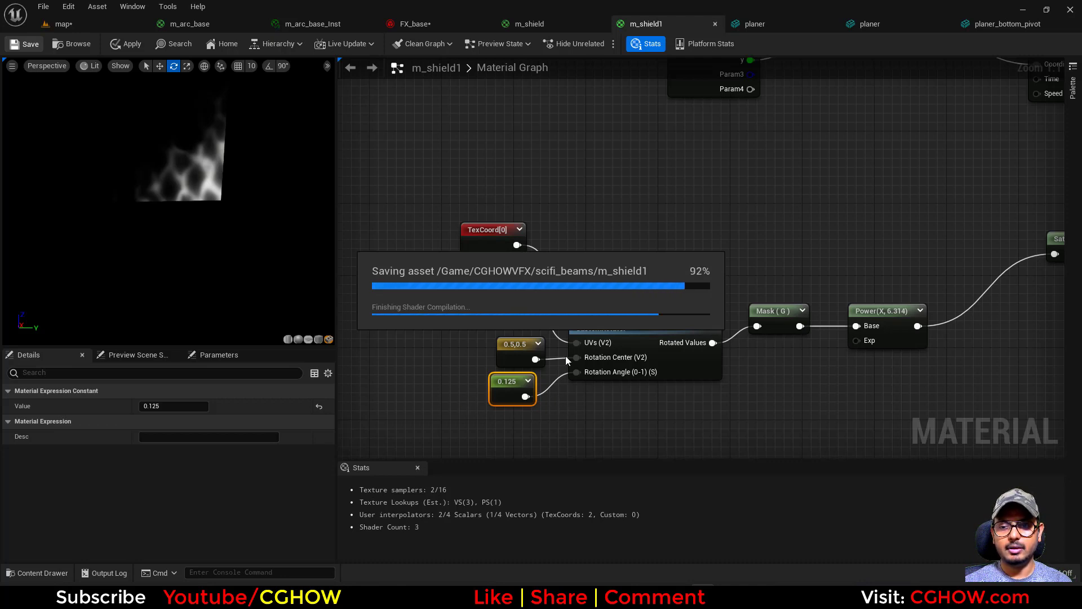
- Connect the Dynamic Parameter's Param3 output to the CustomRotator's Rotation Angle input and select the Dynamic Parameter node
right_click_drag(742, 188, 742, 255)
left_click_drag(749, 142, 575, 439)
left_click(691, 146)
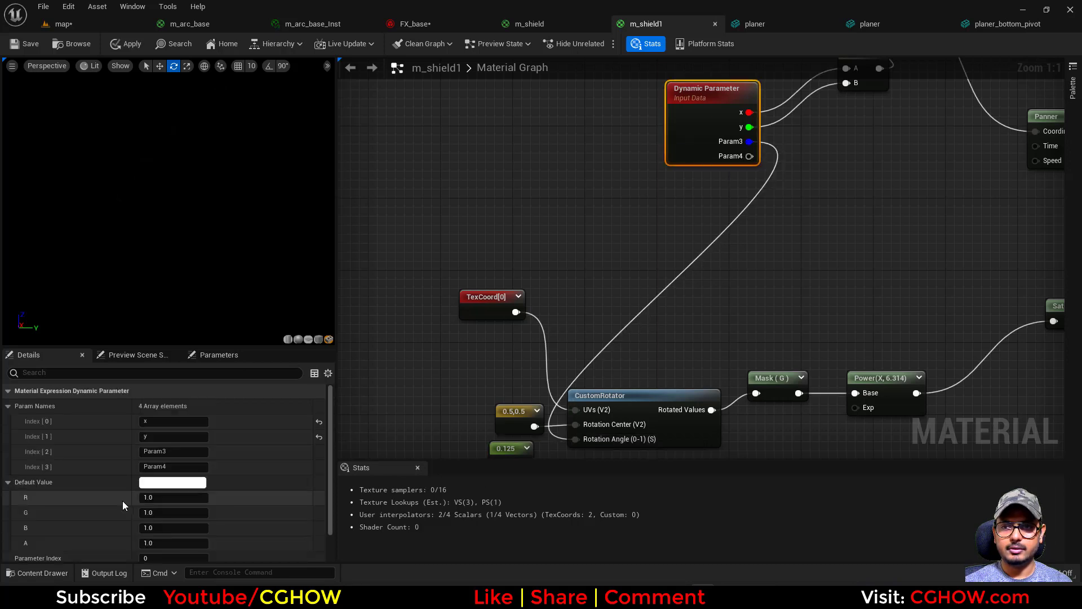
- Rename the Dynamic Parameter's third parameter to angle and save m_shield1
left_click(163, 452)
type("angle")
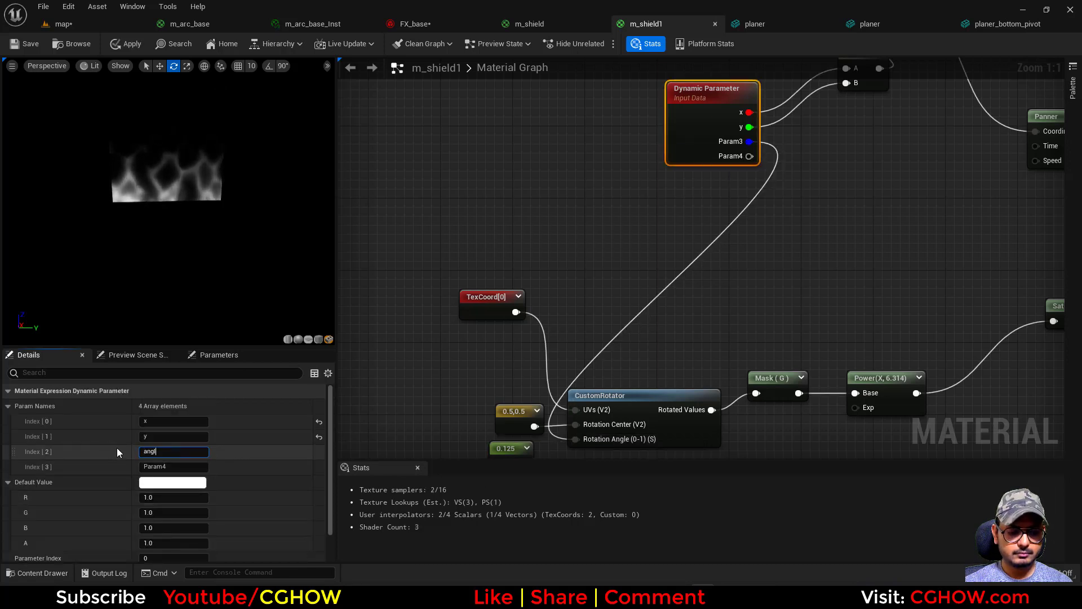
key("Return")
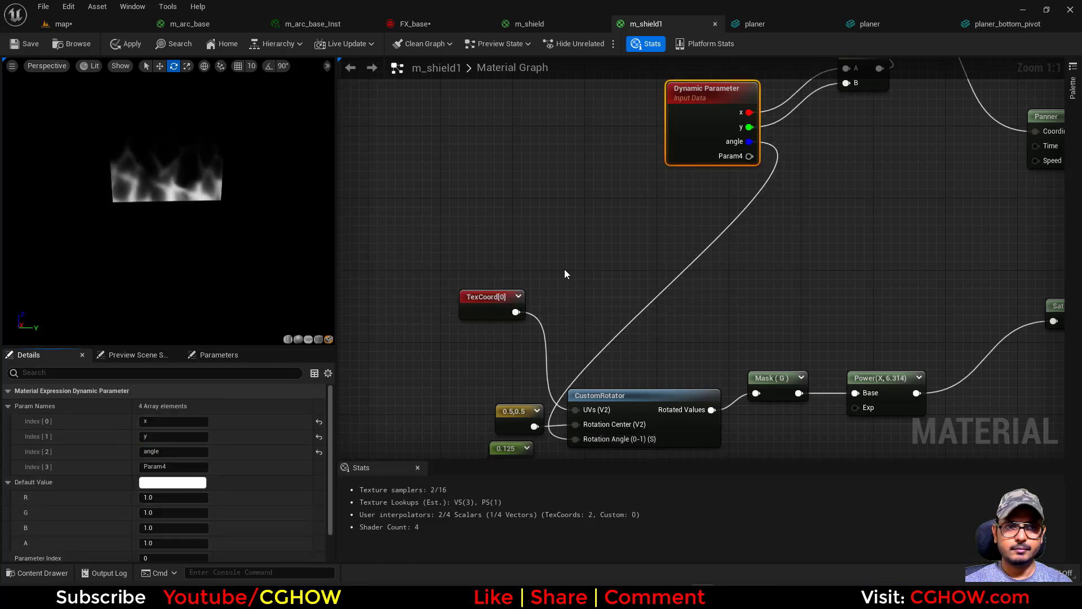
right_click_drag(566, 273, 565, 192)
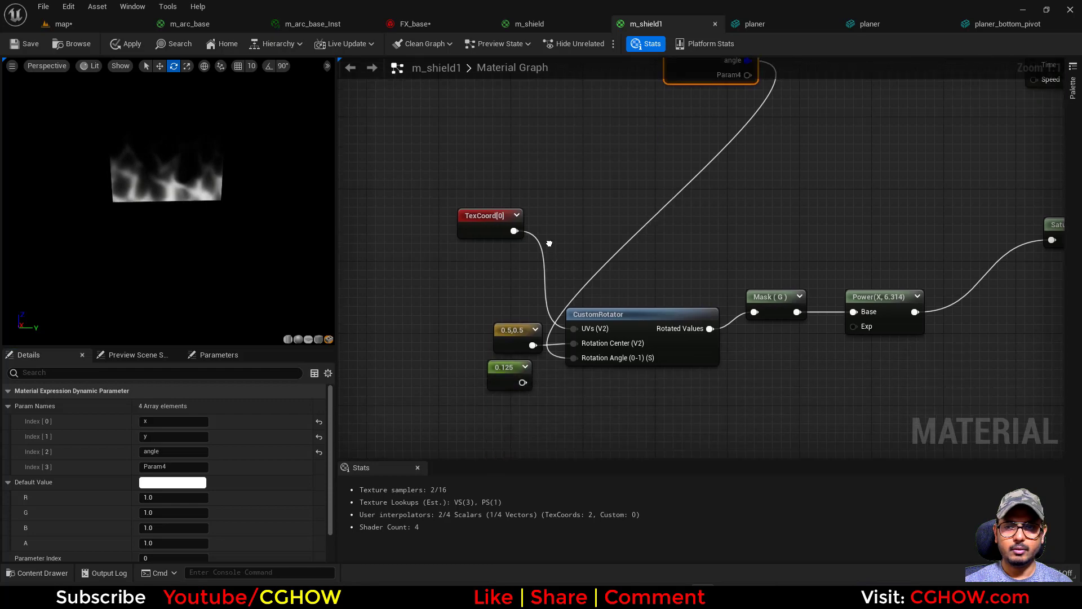
left_click(24, 45)
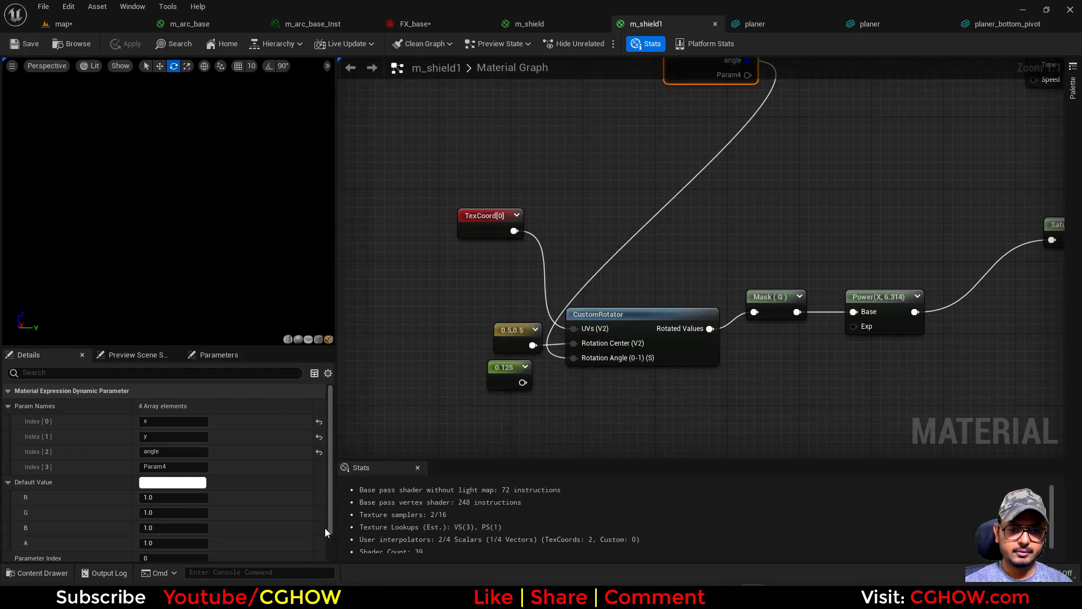
- In FX_base, set the side emitter's initial mesh rotation Z to -0.08 and its position offset X to about 37.9
left_click(427, 23)
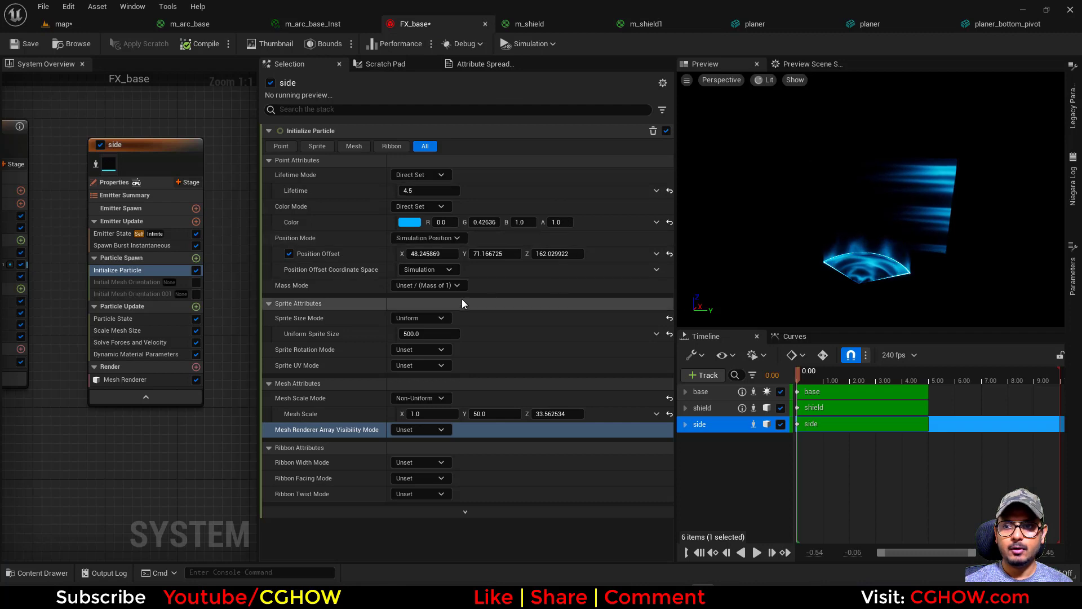
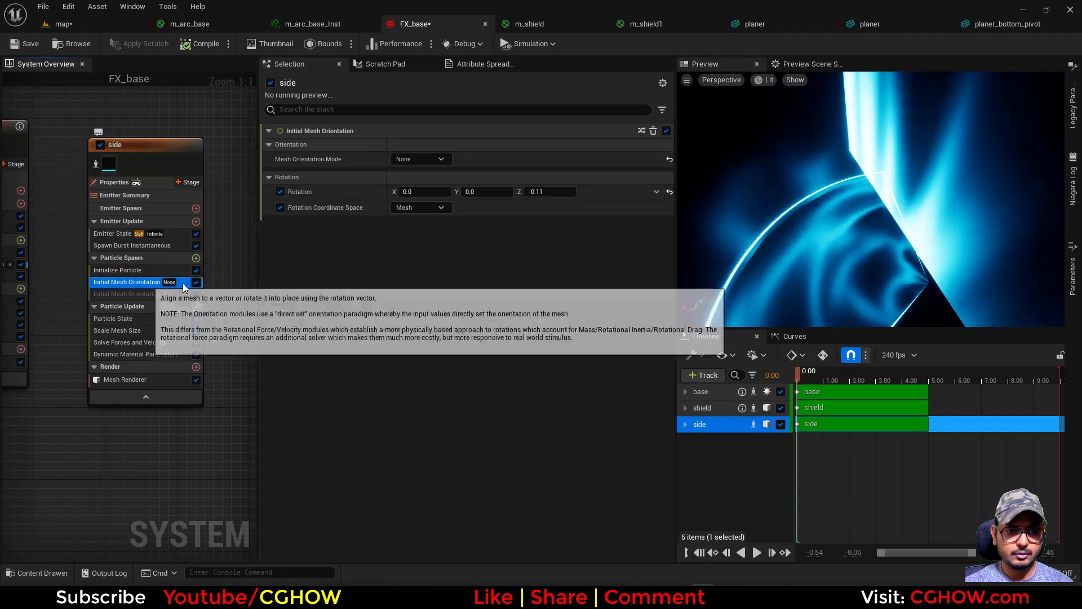
left_click_drag(553, 192, 557, 191)
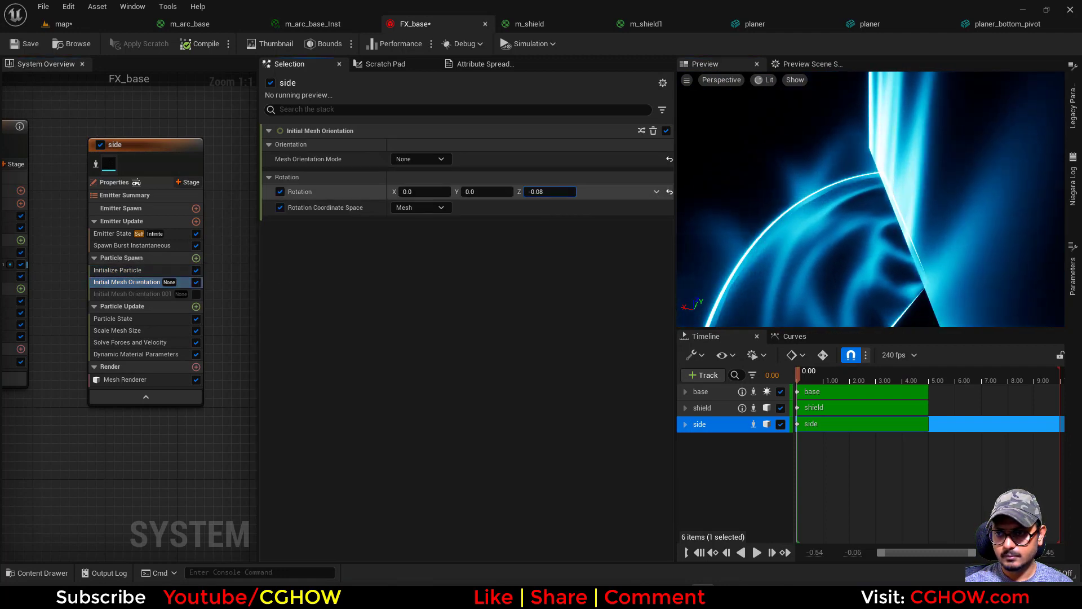
left_click(122, 270)
left_click_drag(433, 254, 420, 253)
left_click_drag(870, 226, 801, 217)
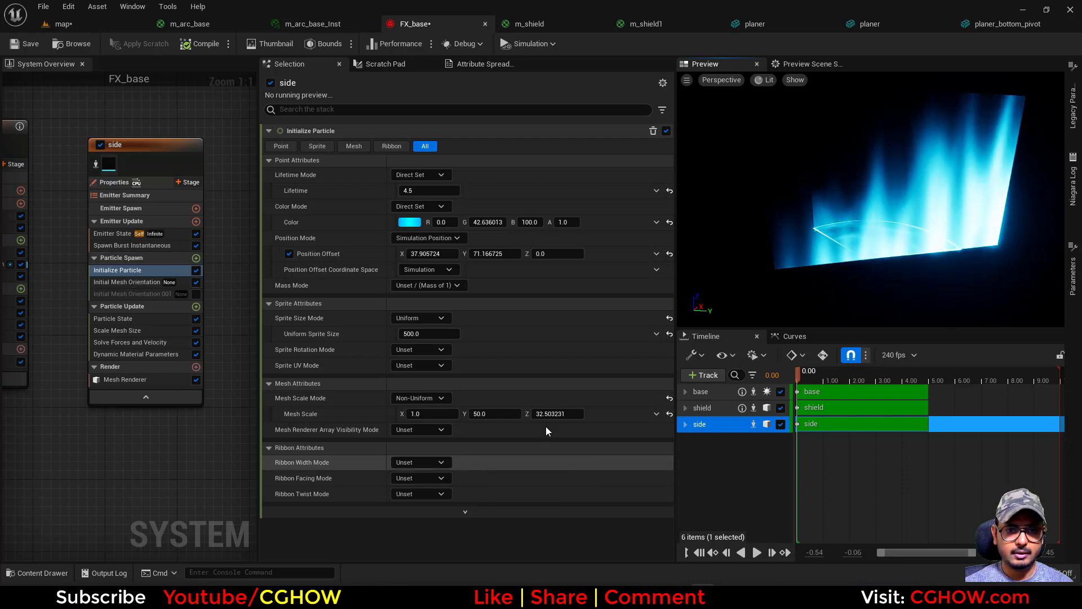
- Resize the side mesh to scale Y about 22.13 and Z about 11.39, with position offset X about 60.83 and Y about 115.73
left_click_drag(501, 414, 469, 413)
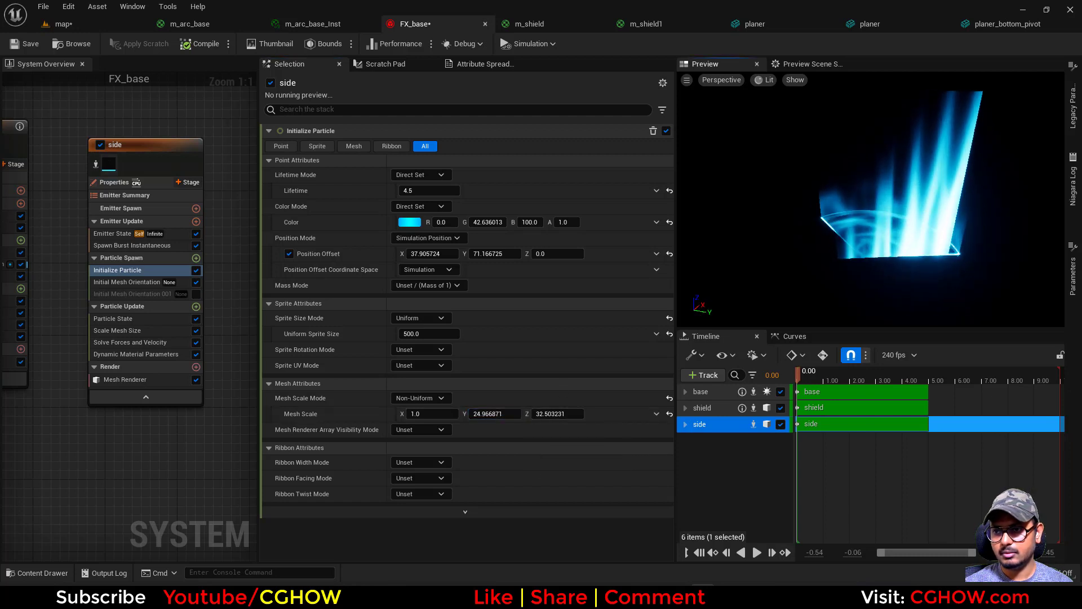
left_click_drag(496, 414, 488, 414)
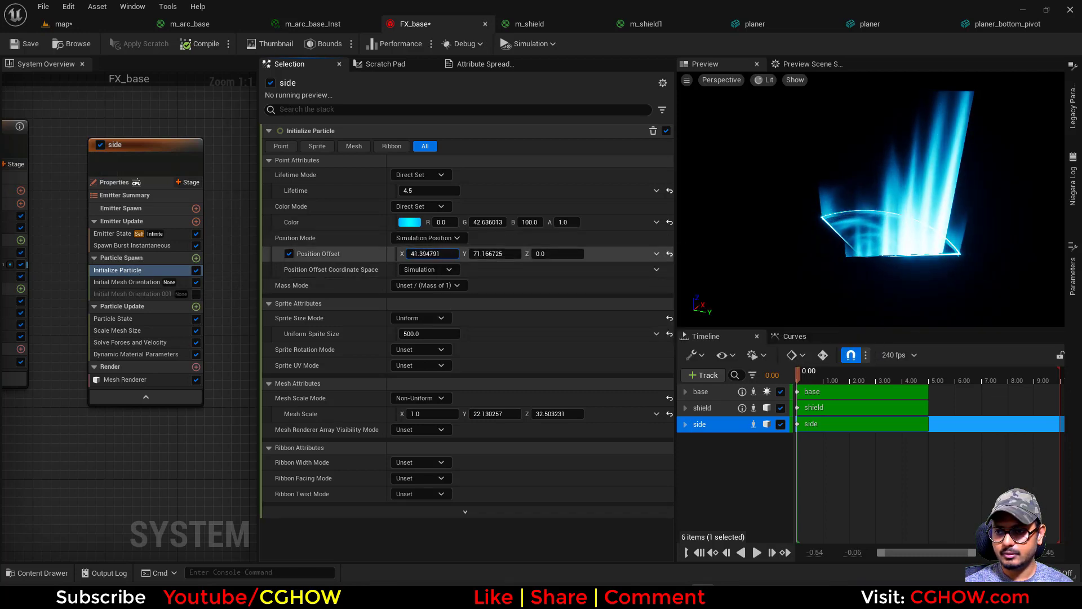
left_click_drag(432, 254, 507, 253)
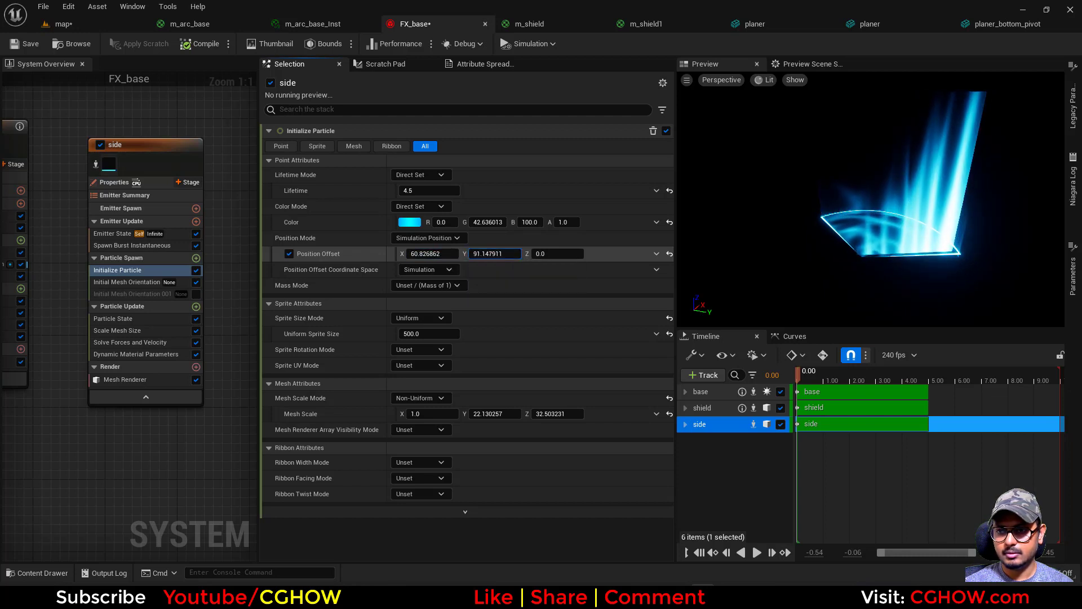
left_click_drag(761, 261, 846, 261)
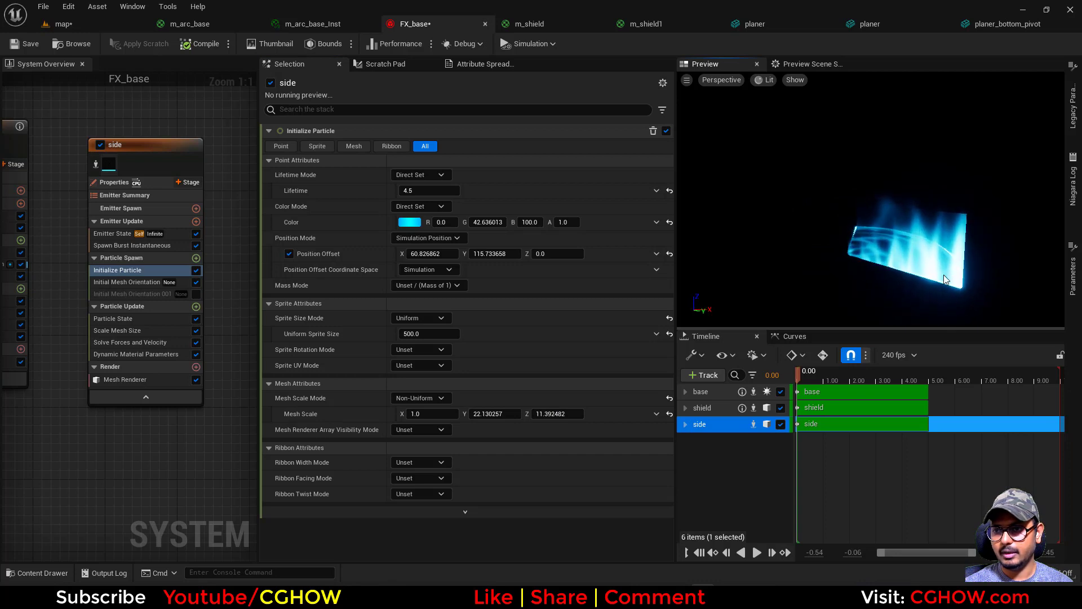
- Set the brightness value of the side emitter's particle color to 1.0 and check the plane against the base
left_click(411, 223)
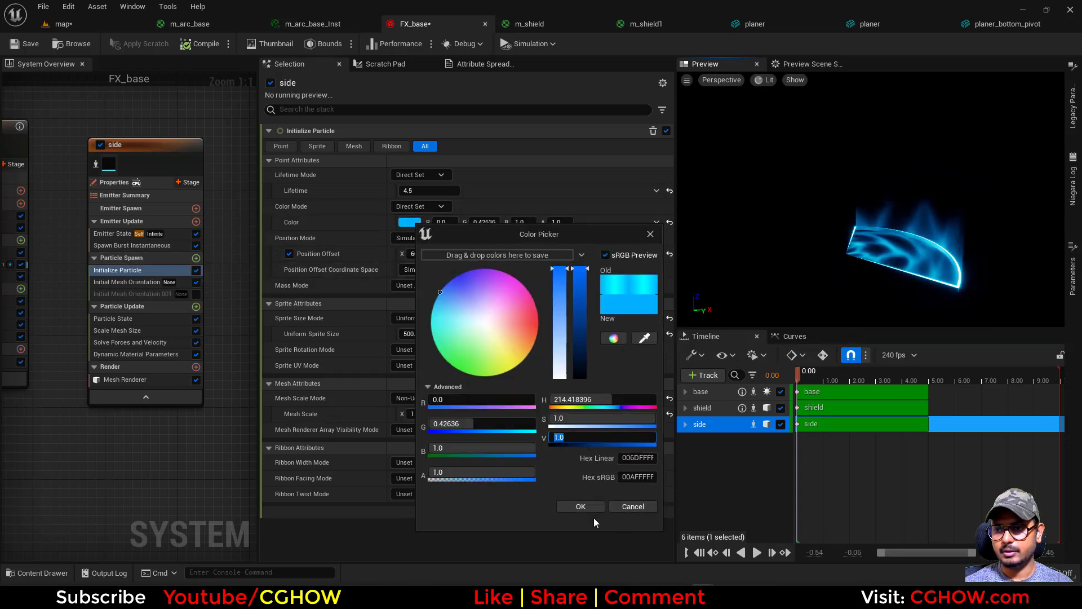
left_click(589, 504)
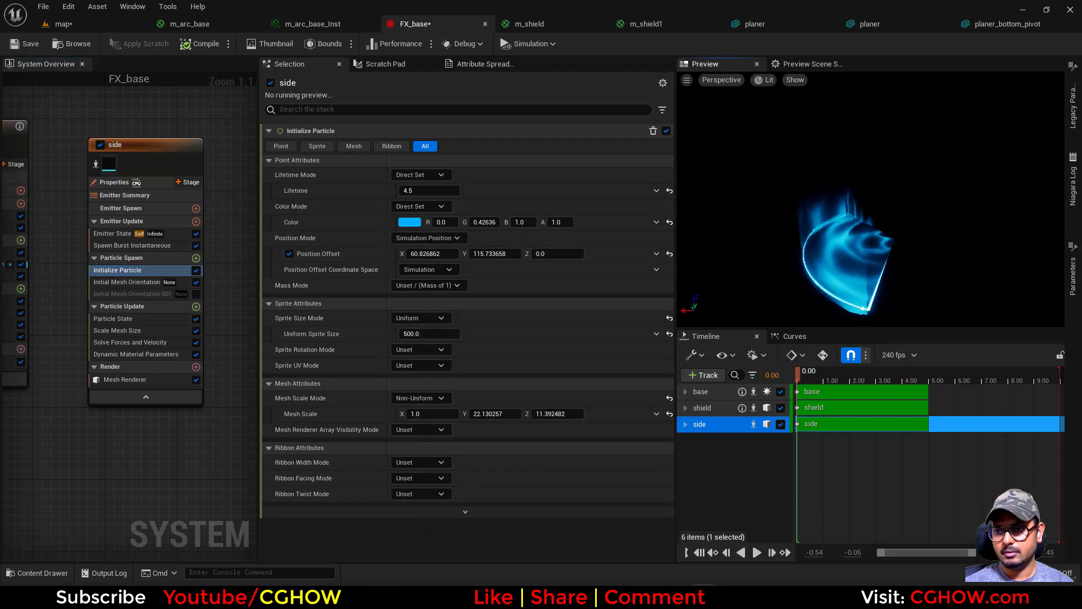
left_click_drag(946, 226, 889, 225)
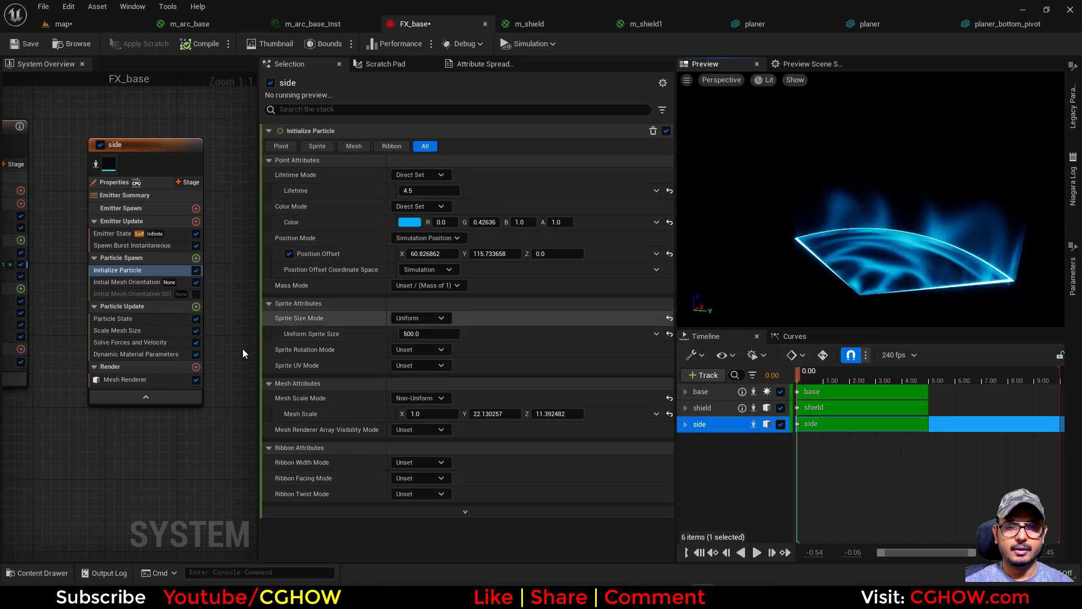
- Review the scale curve in the shield emitter's Scale Mesh Size module
scroll(242, 348, "down", 3)
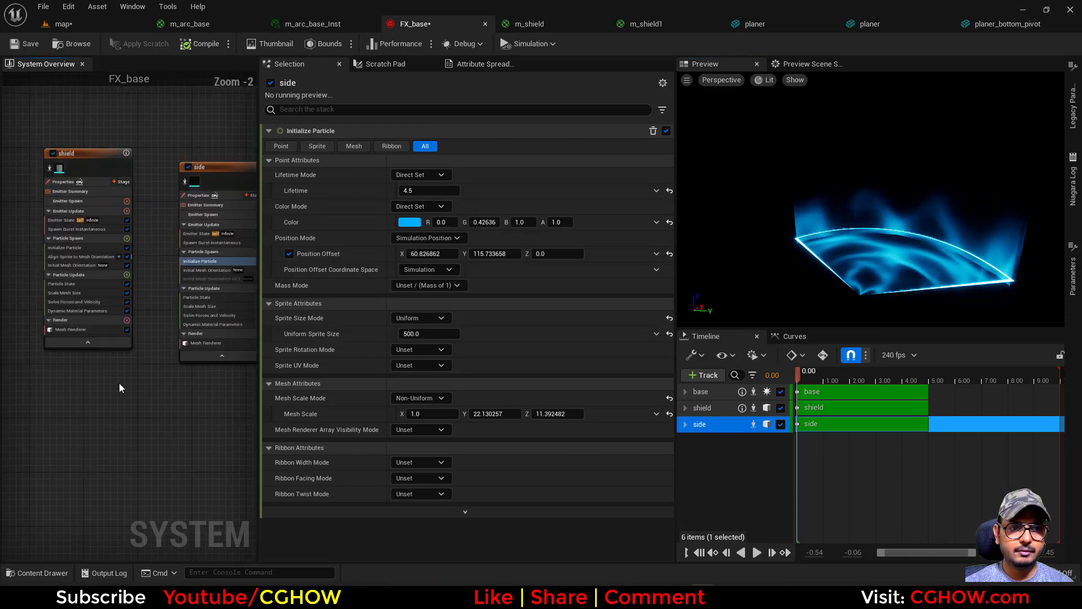
scroll(85, 338, "up", 3)
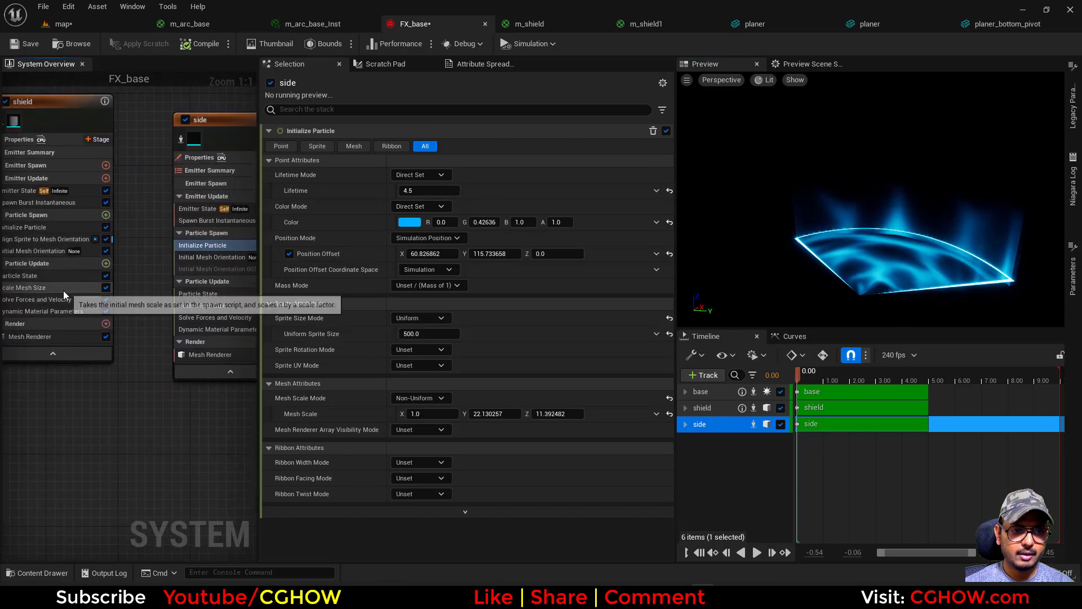
mouse_move(63, 288)
left_mouse_down()
mouse_move(161, 318)
mouse_move(63, 287)
left_mouse_up()
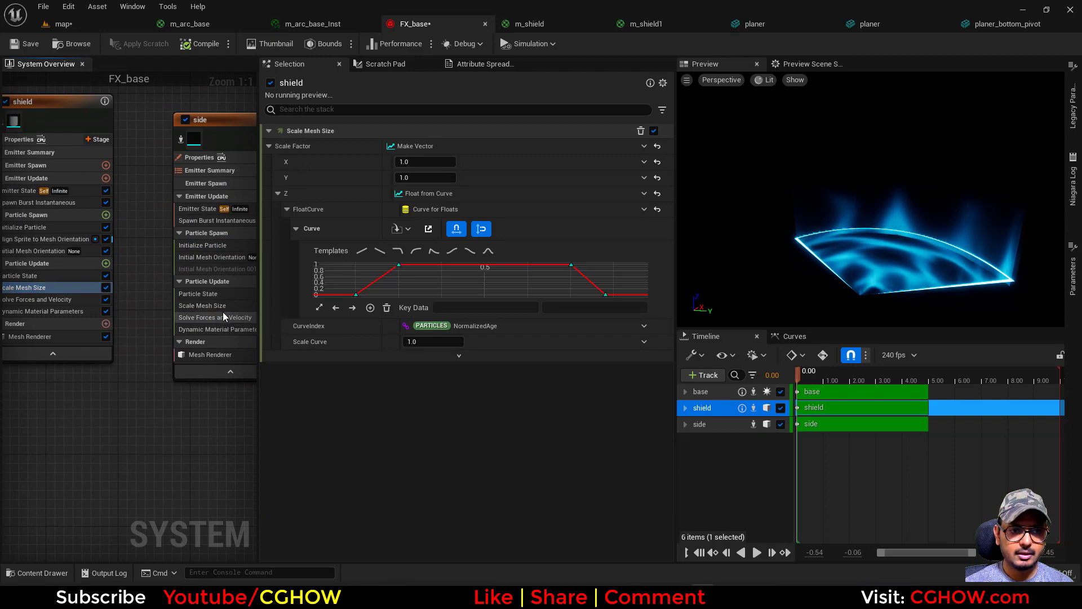
right_click_drag(165, 386, 166, 423)
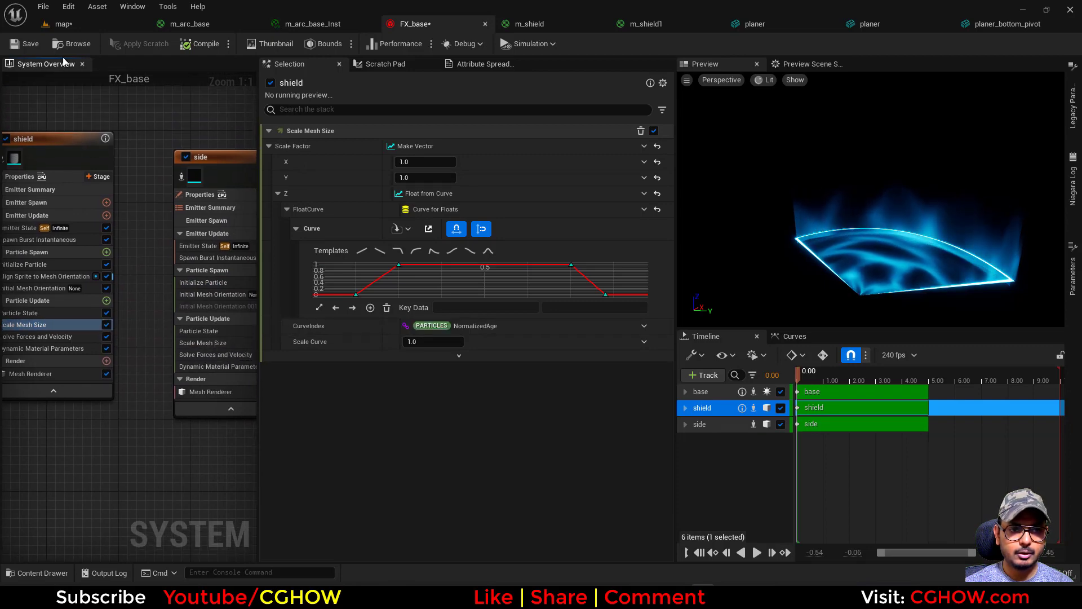
- Save FX_base and play-test the effect in the map level
left_click(27, 46)
left_click(74, 25)
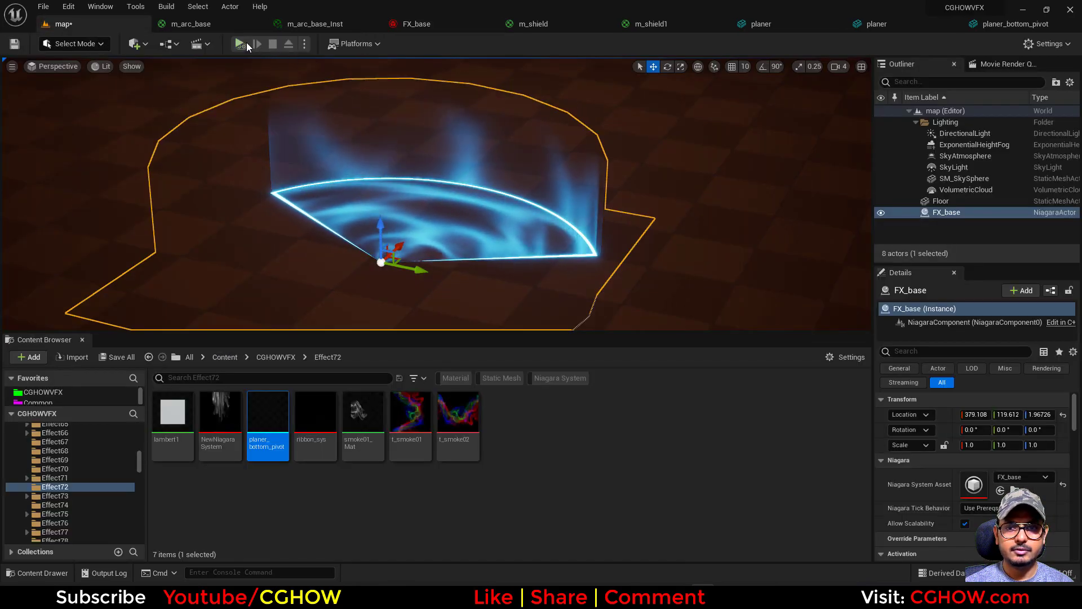
left_click(246, 44)
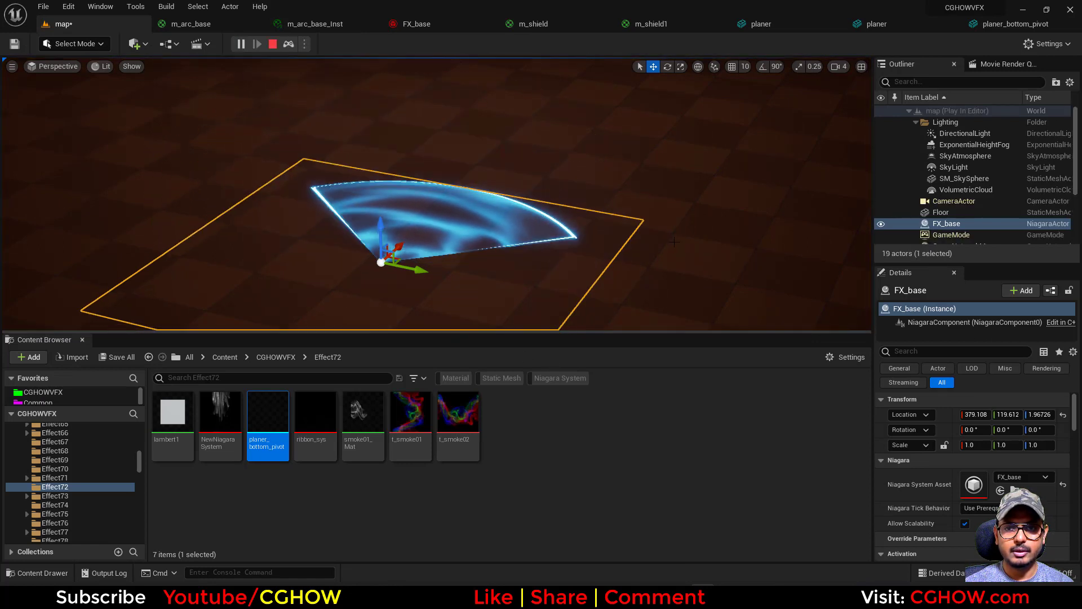
left_click(273, 45)
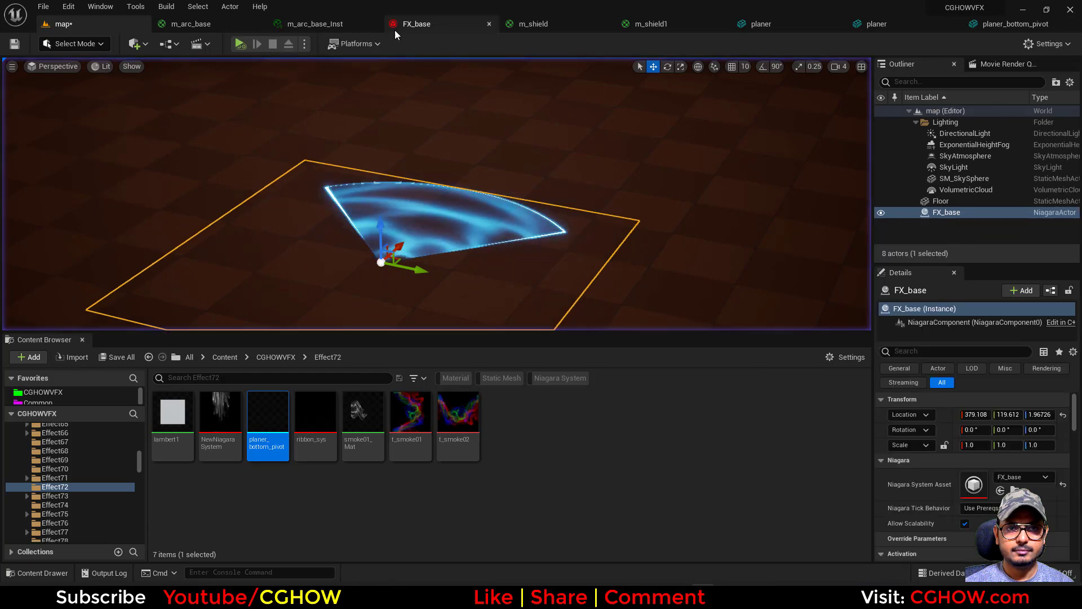
- Return to FX_base and set the side emitter's mesh scale Z to about 17.3
left_click(403, 24)
right_click_drag(195, 448, 133, 438)
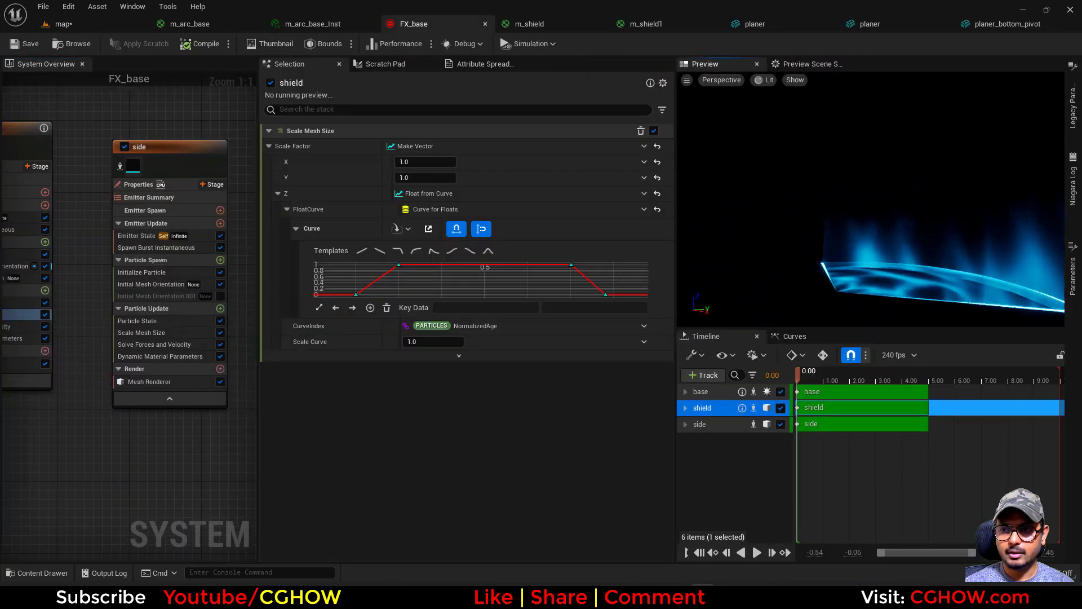
left_click(163, 272)
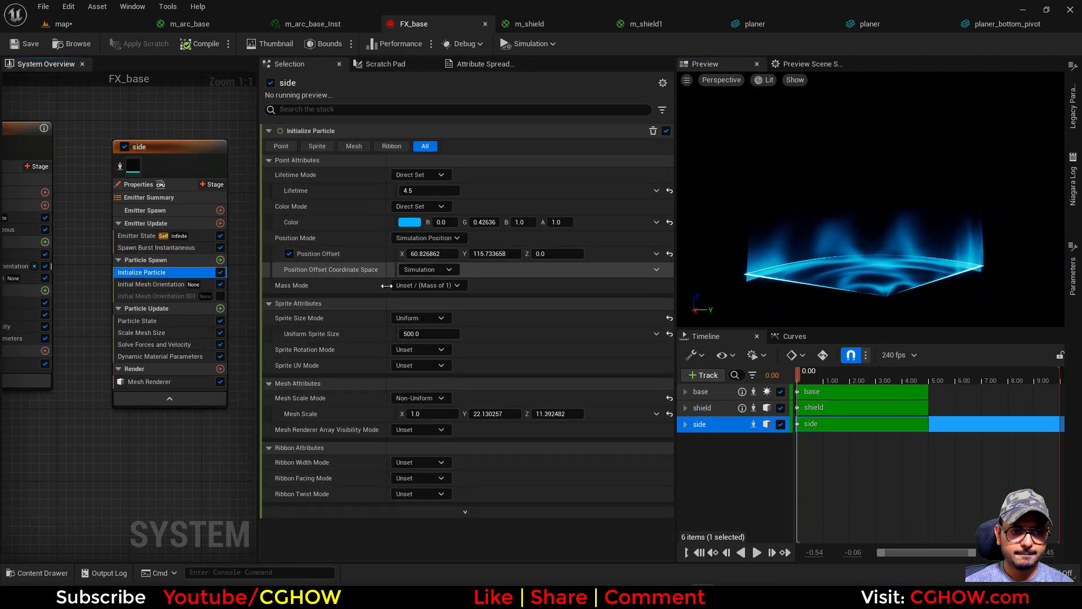
left_click_drag(552, 414, 575, 414)
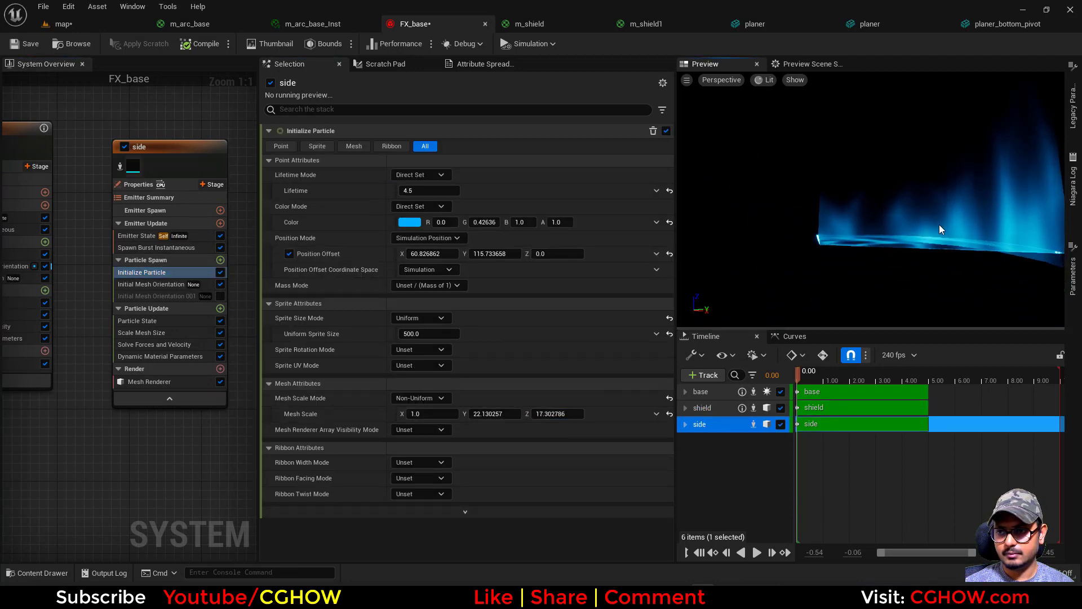
left_click_drag(939, 229, 924, 265)
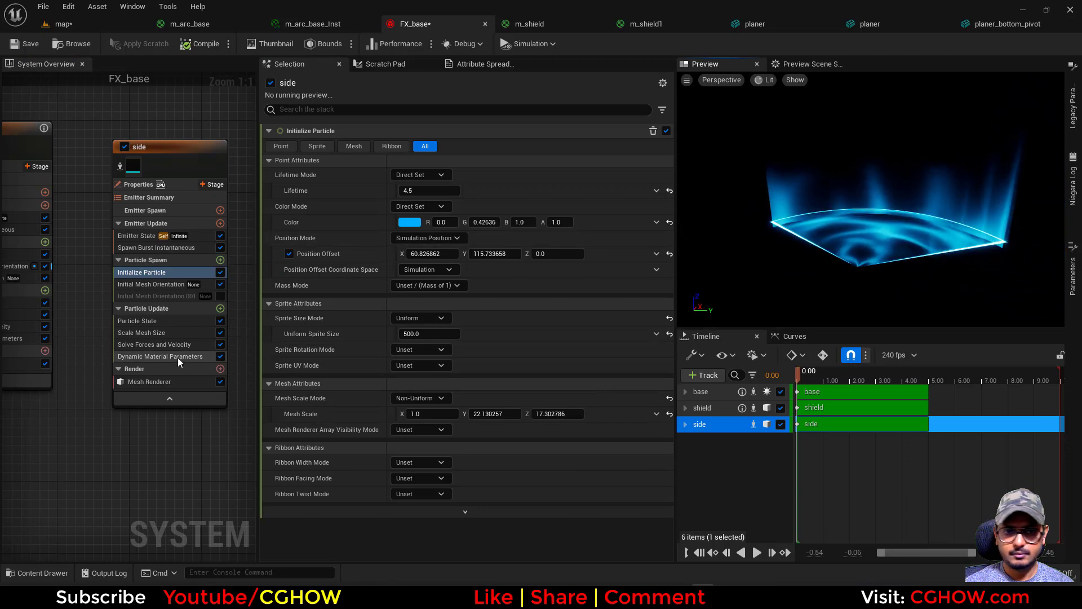
- Set the side emitter's dynamic material parameter x to about 1.09 and its particle color's brightness value to 2
left_click(178, 358)
mouse_move(435, 190)
left_mouse_down()
mouse_move(417, 190)
mouse_move(434, 190)
left_mouse_up()
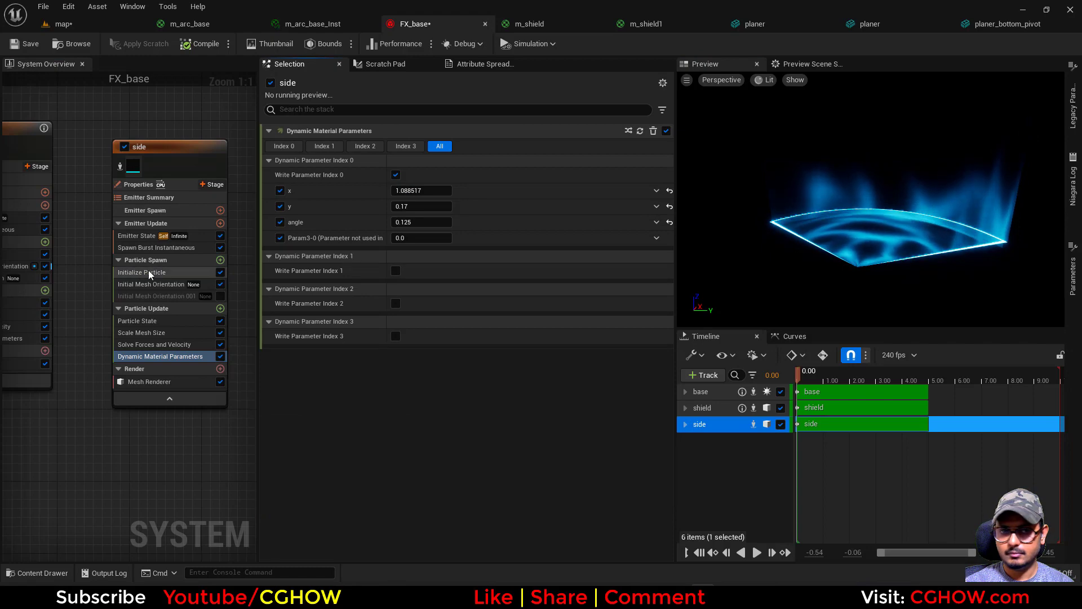
left_click(142, 272)
left_click(410, 222)
left_click(592, 435)
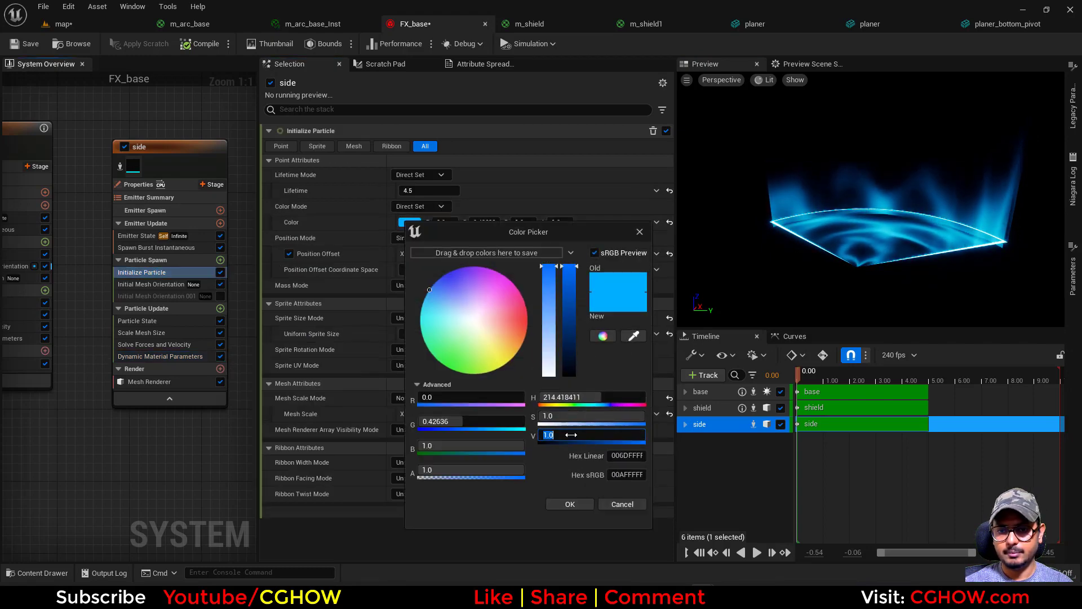
type("2")
key("Return")
left_click(586, 505)
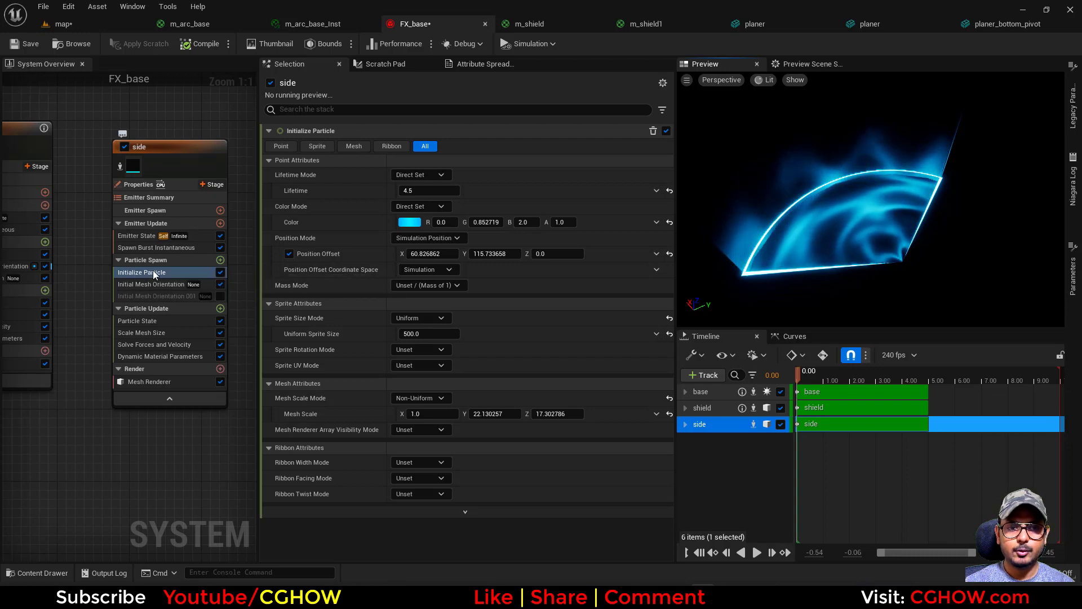
- Set the side emitter's burst spawn count to 2
left_click(169, 248)
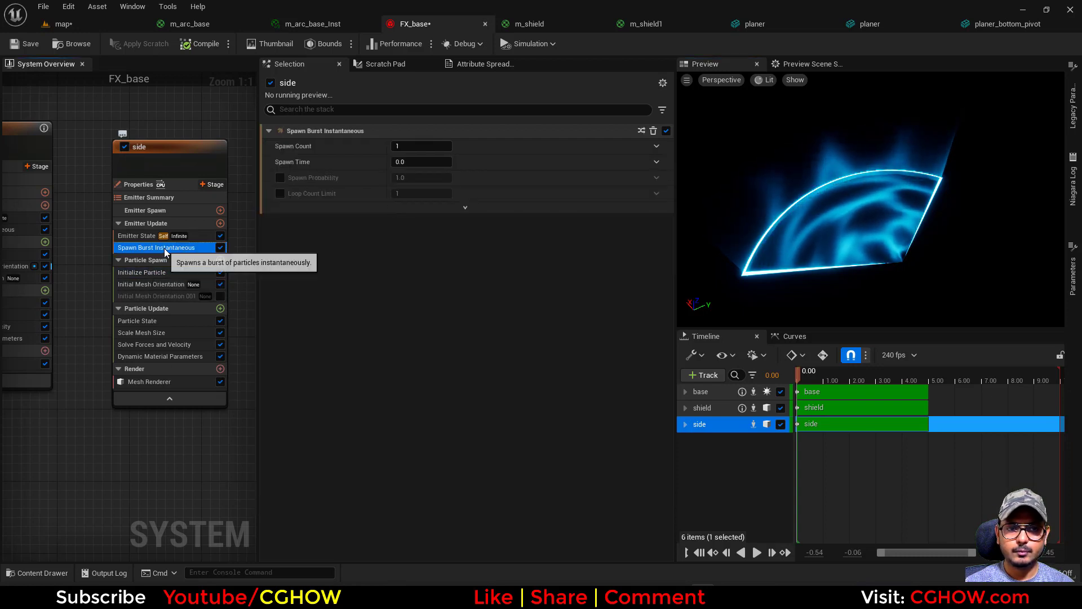
left_click(416, 146)
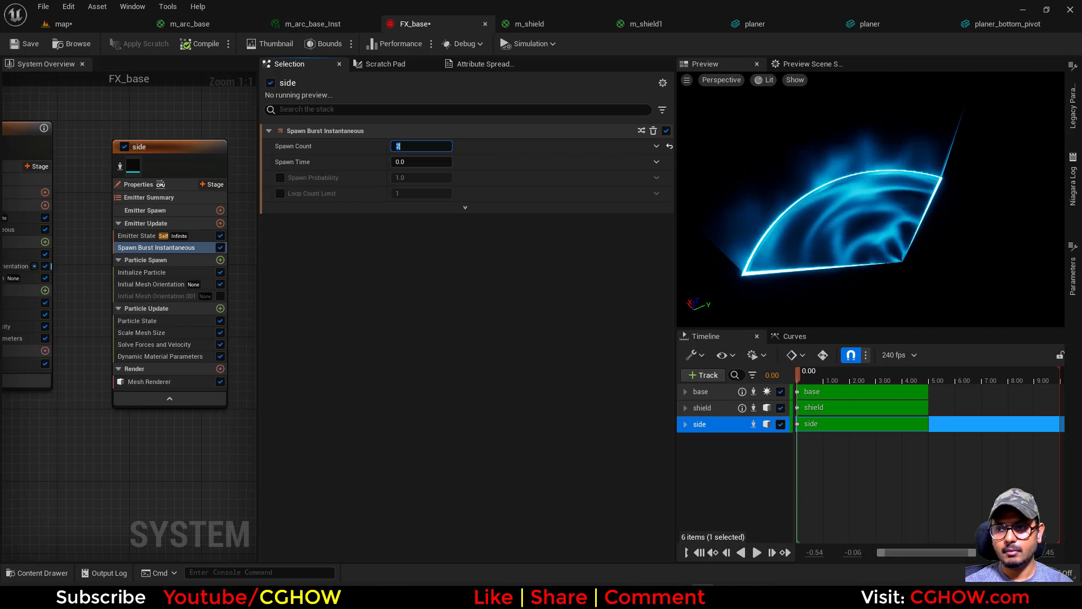
left_click_drag(943, 259, 996, 220)
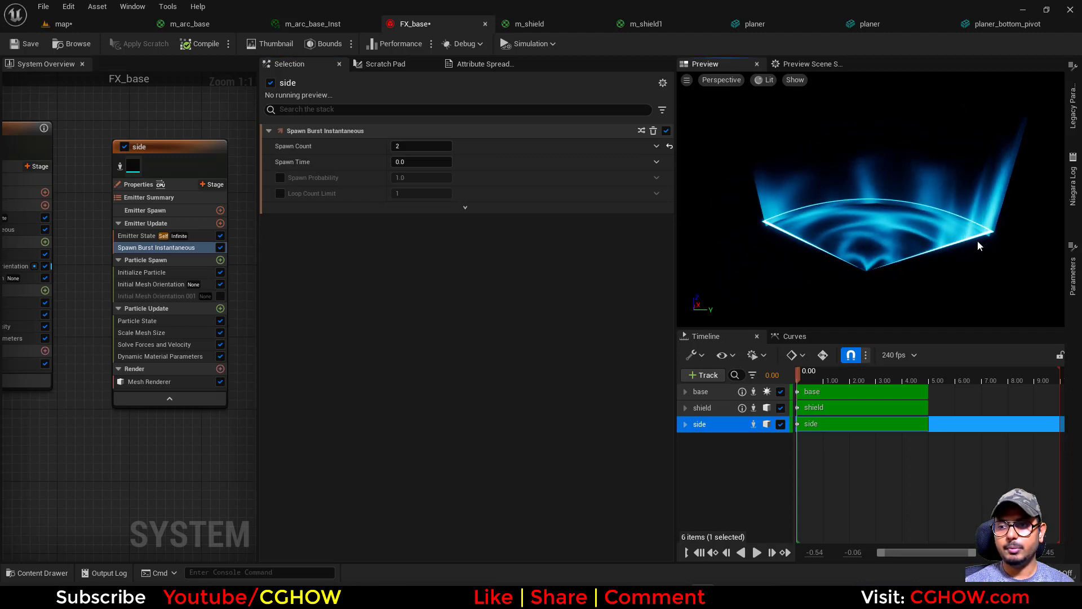
- Change the side emitter's Initial Mesh Orientation rotation to a Make Vector dynamic input
left_click(153, 284)
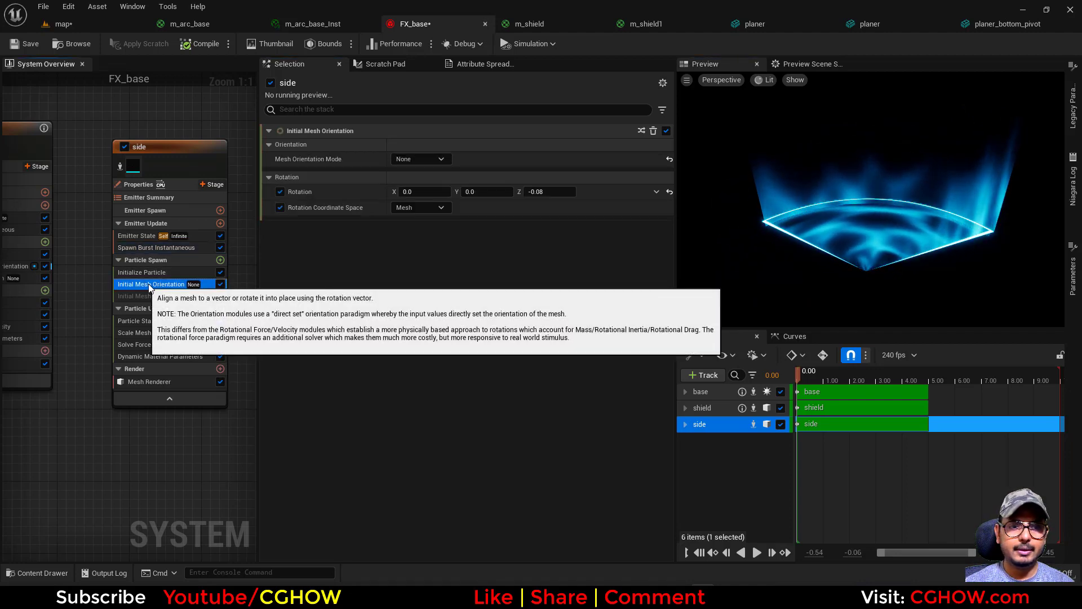
left_click(536, 192)
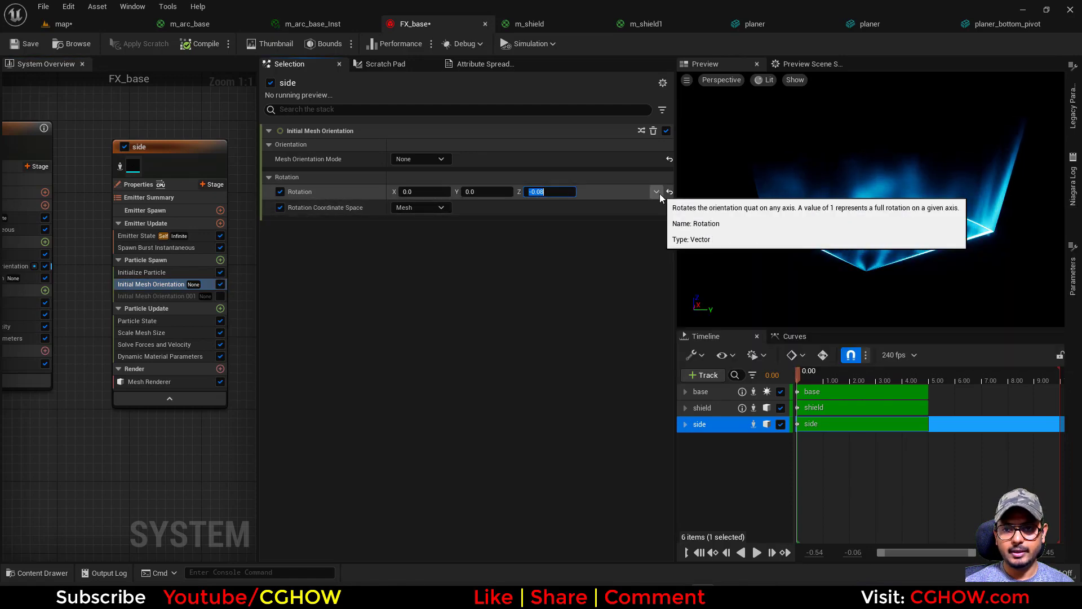
left_click(658, 192)
type("brt")
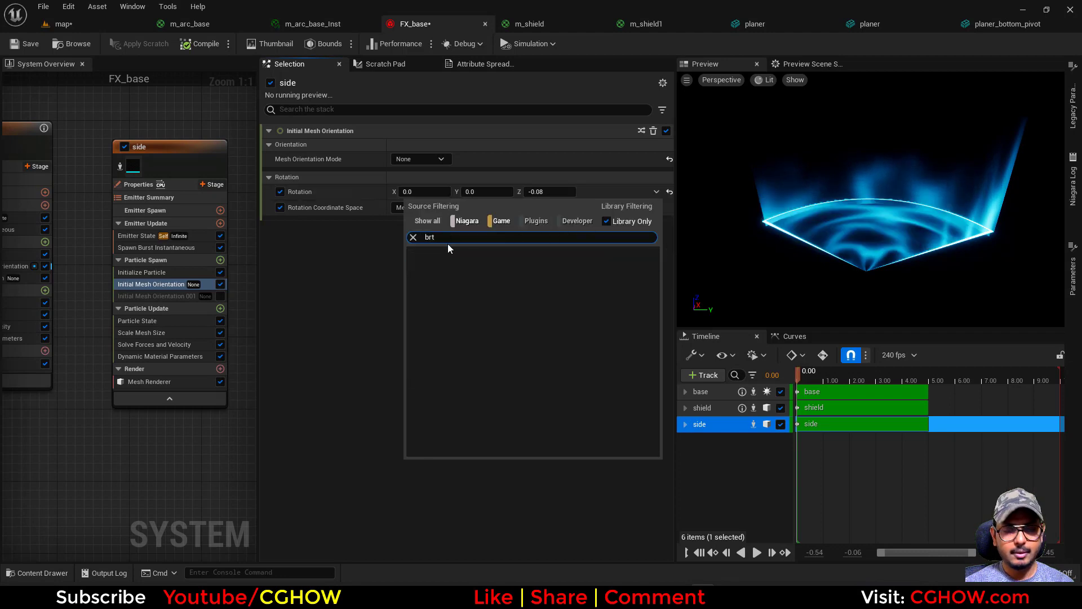
left_click_drag(411, 225, 412, 234)
type("bre")
left_click(452, 262)
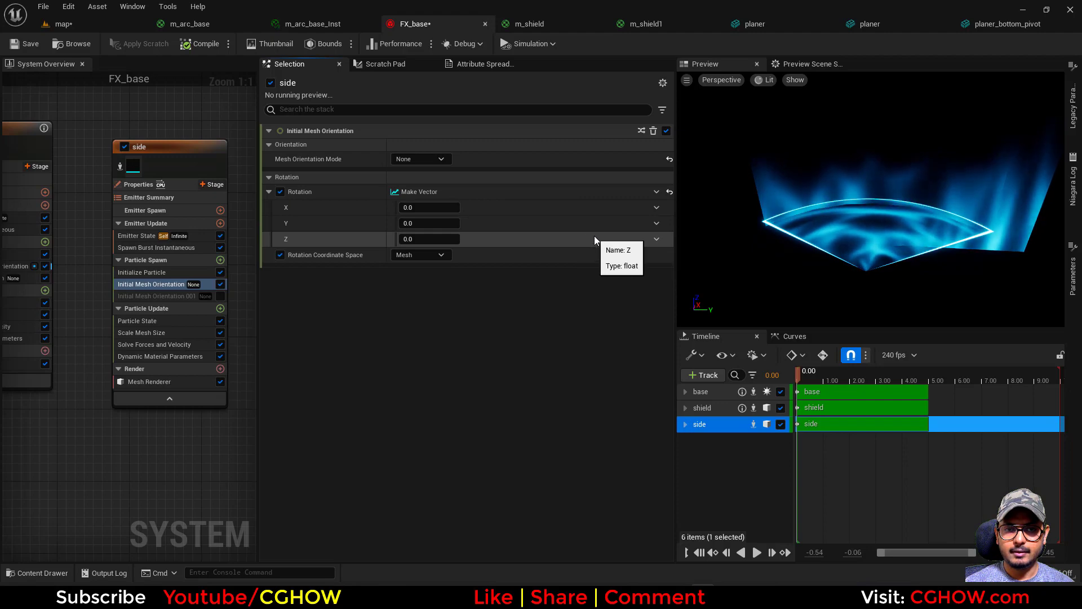
- Drive the rotation vector's Z with Multiply Float, using Return Normalized Exec Index as its A input
left_click(656, 240)
type("mul")
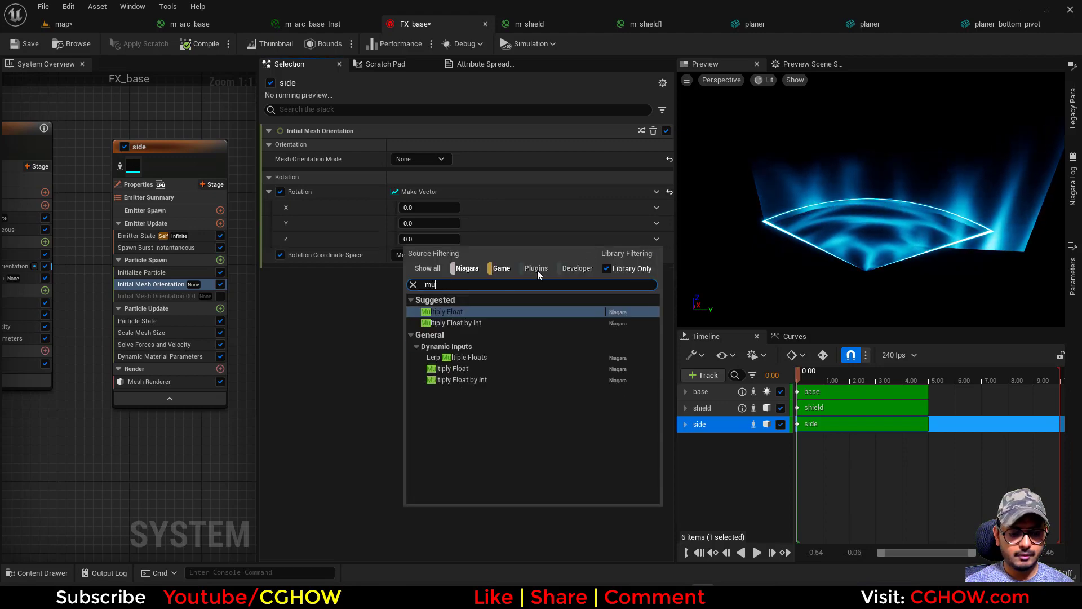
left_click(445, 311)
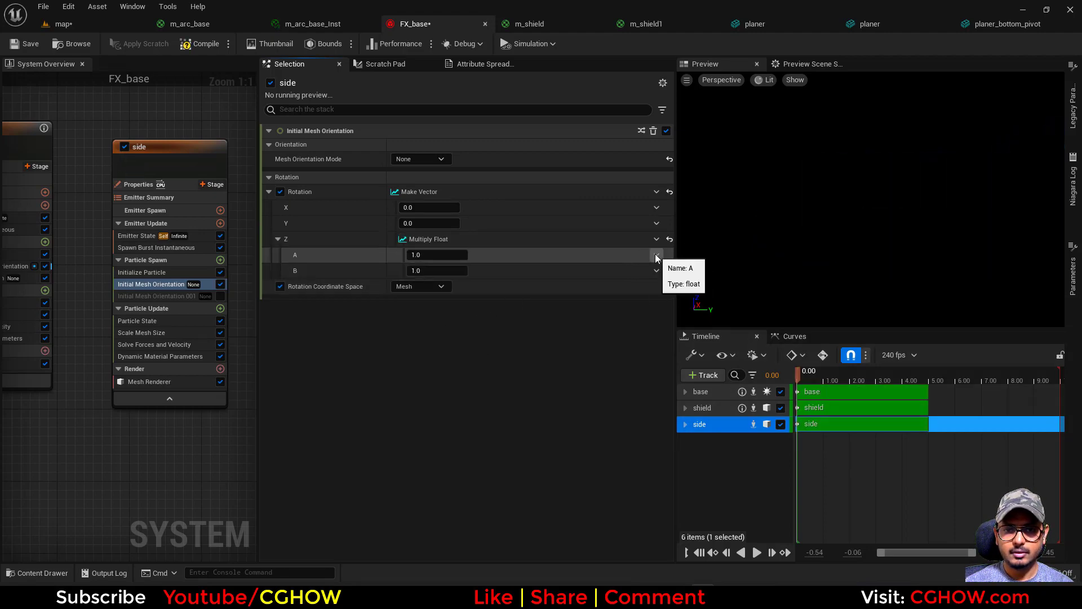
left_click(656, 271)
type("exe")
left_click(482, 328)
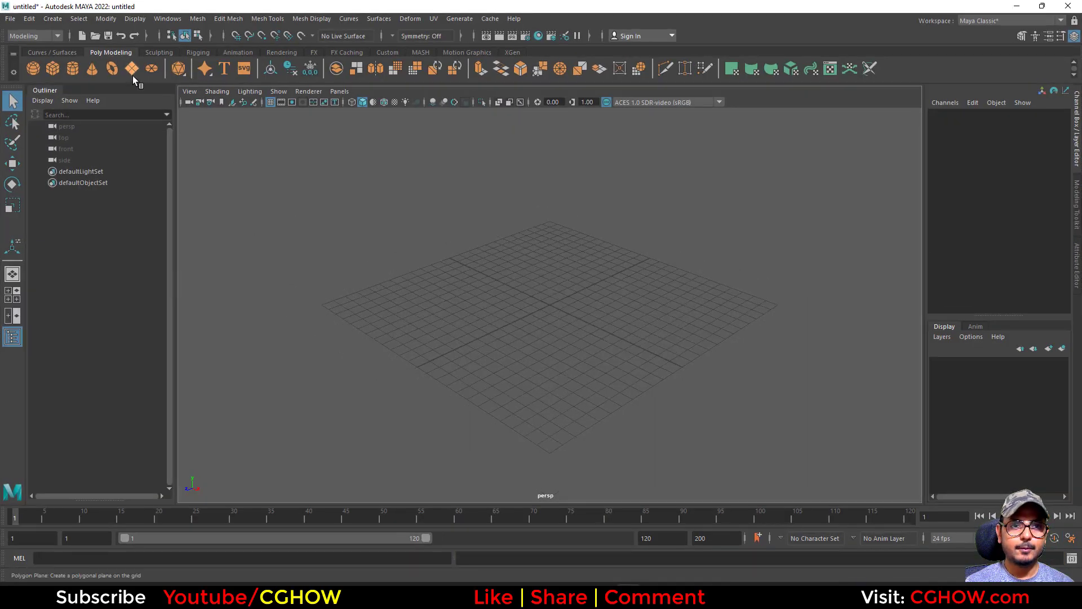
- In Maya, create a polygon plane and enlarge its width and height to about 24
left_click(133, 77)
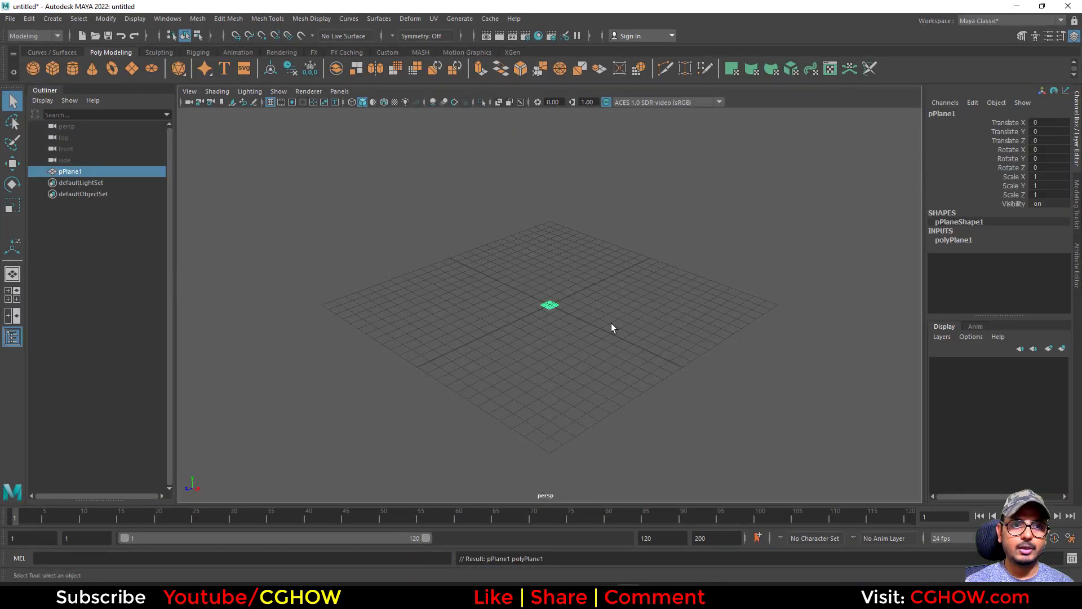
left_click(955, 241)
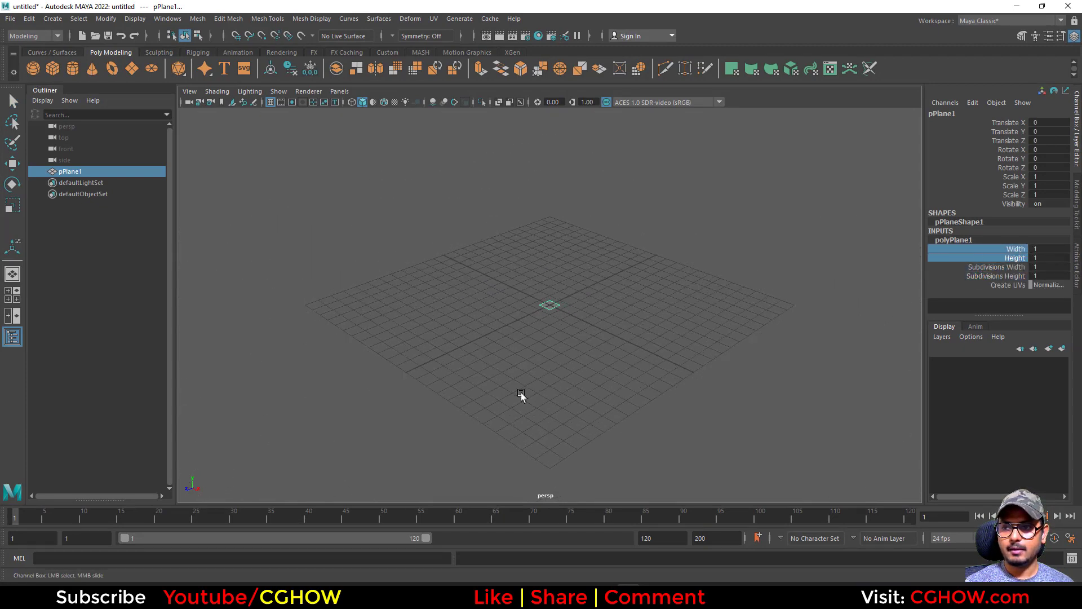
middle_click_drag(520, 395, 723, 396)
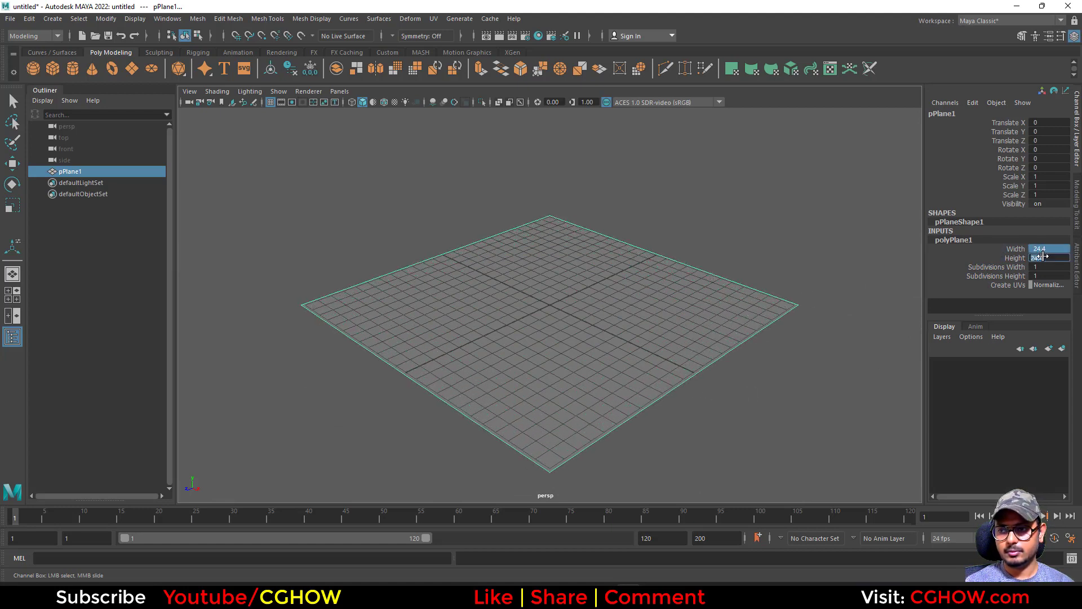
key("q")
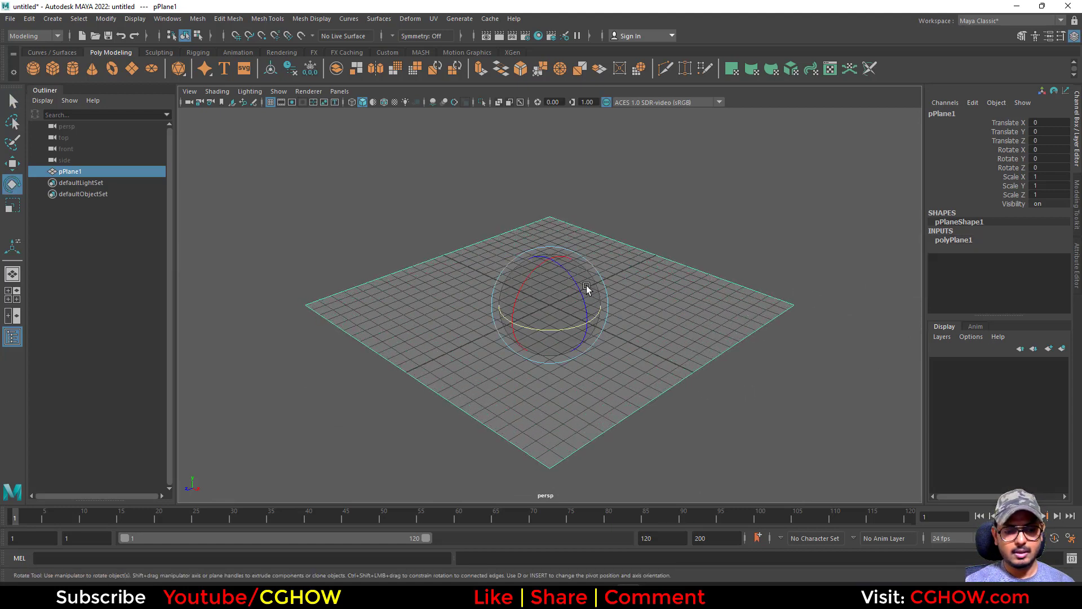
- Stand the plane upright by setting its Z rotation to 90
left_click_drag(586, 288, 568, 241)
type("9")
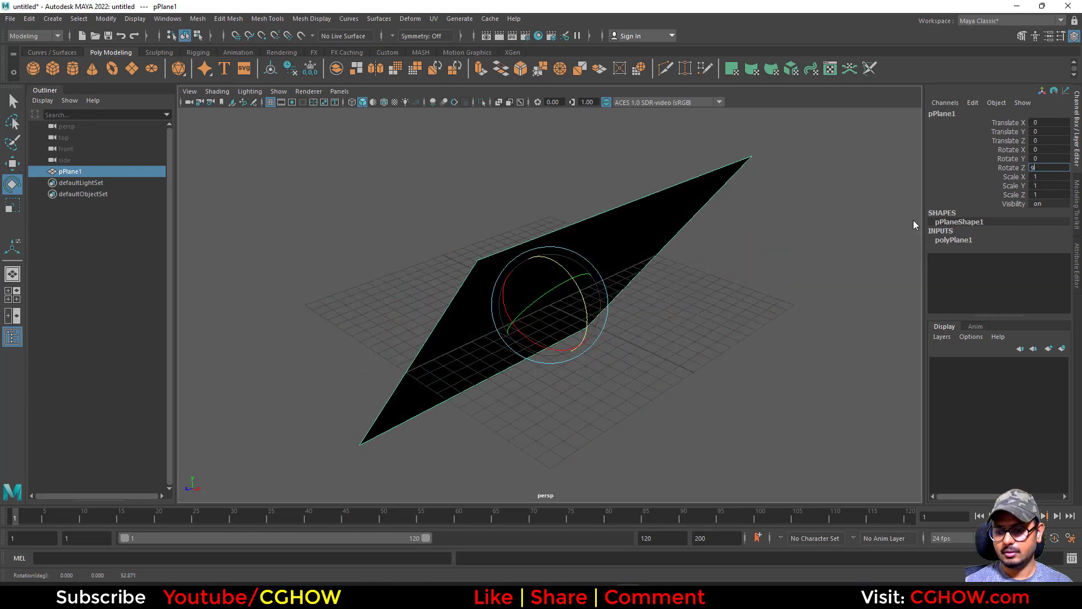
type("0")
key("Return")
left_click_drag(412, 331, 670, 352, "alt")
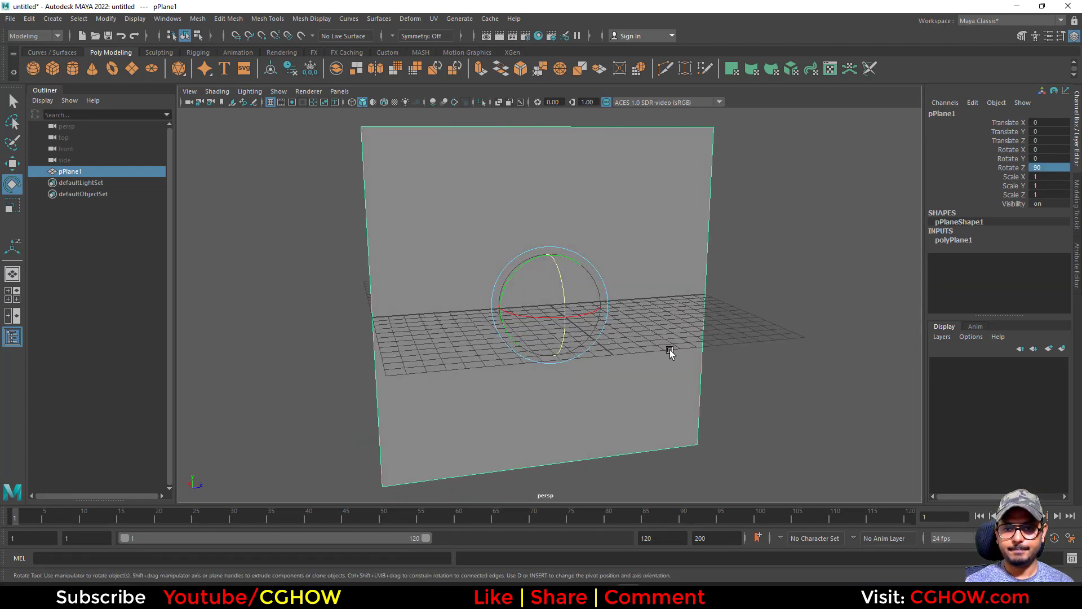
- Place the plane's pivot on a bottom corner and snap that corner to the grid origin
left_click_drag(602, 292, 558, 286, "alt")
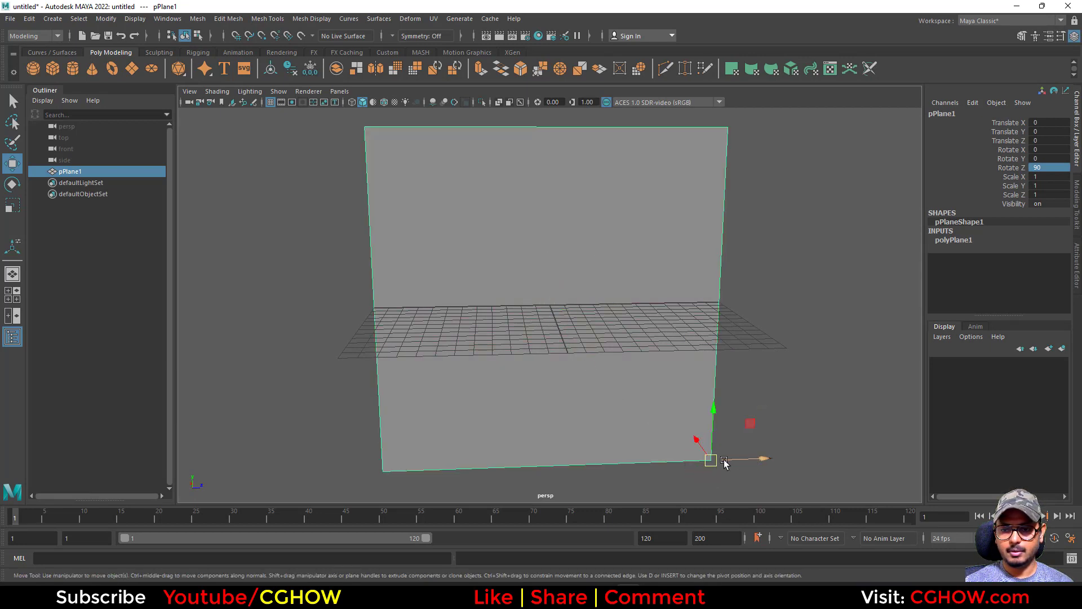
left_click_drag(707, 462, 558, 305)
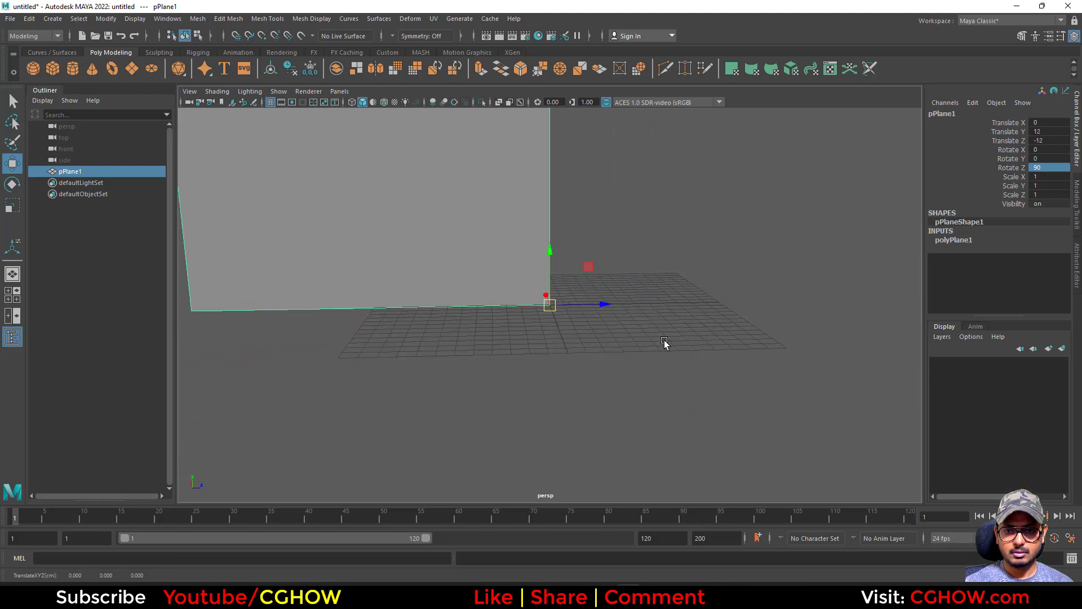
mouse_move(664, 340)
left_mouse_down("alt")
mouse_move(532, 374)
mouse_move(488, 333)
mouse_move(640, 339)
mouse_move(563, 355)
mouse_move(669, 346)
left_mouse_up("alt")
key("e")
key("ctrl+z")
- Freeze the upright plane's transformations
right_click_drag(669, 346, 473, 363, "alt")
left_click_drag(473, 372, 496, 336, "alt")
right_click_drag(513, 357, 566, 357, "alt")
middle_click_drag(429, 386, 453, 423, "alt")
left_click(108, 21)
left_click(130, 80)
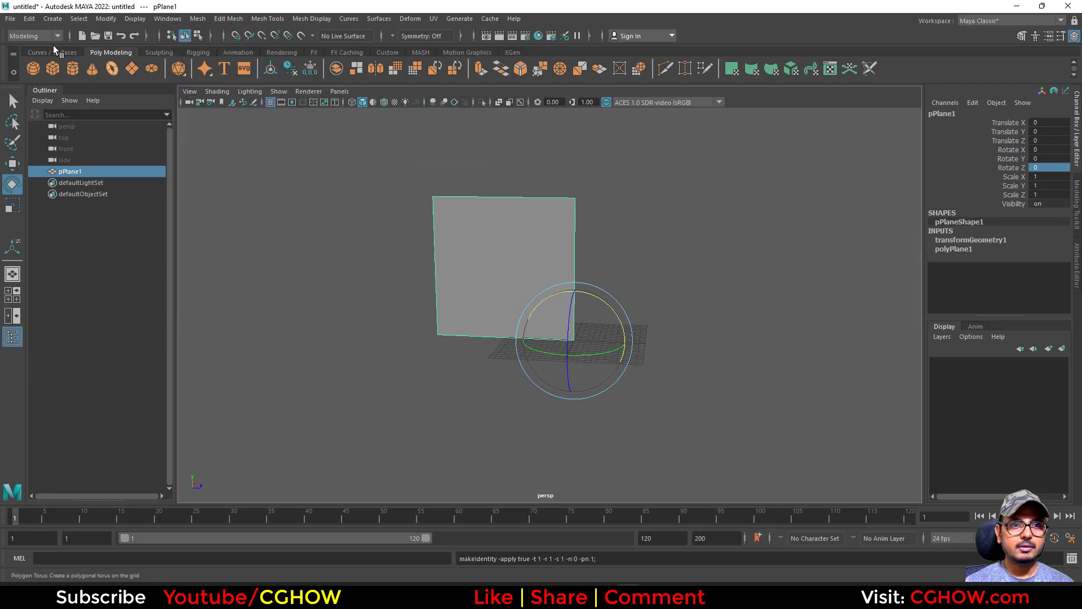
- Export the selected plane to the Desktop as an FBX file named planer_cornor_pivot
left_click(10, 20)
left_click(62, 167)
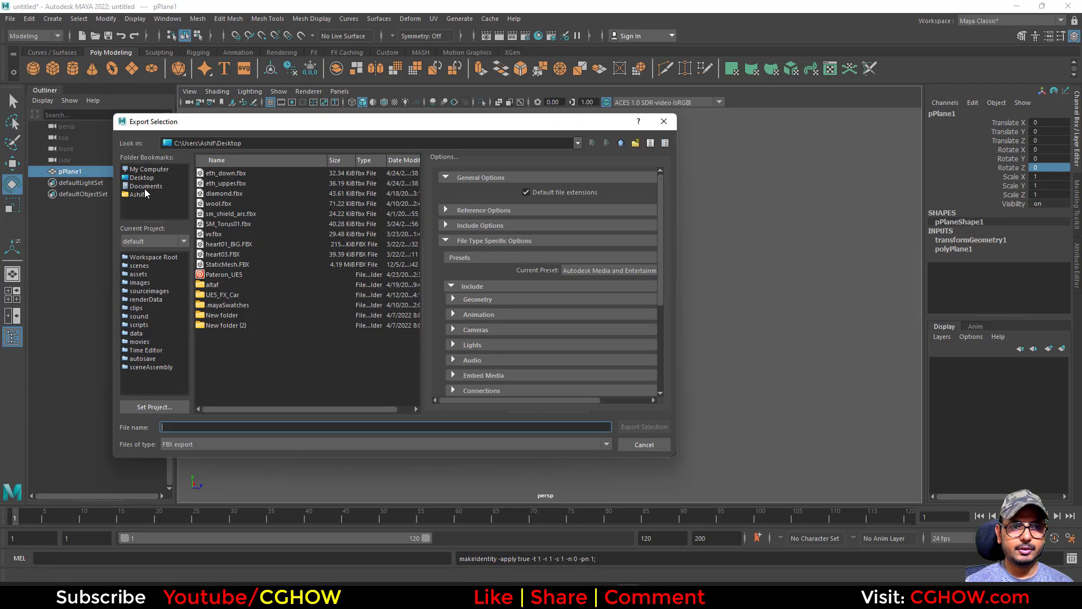
left_click(226, 428)
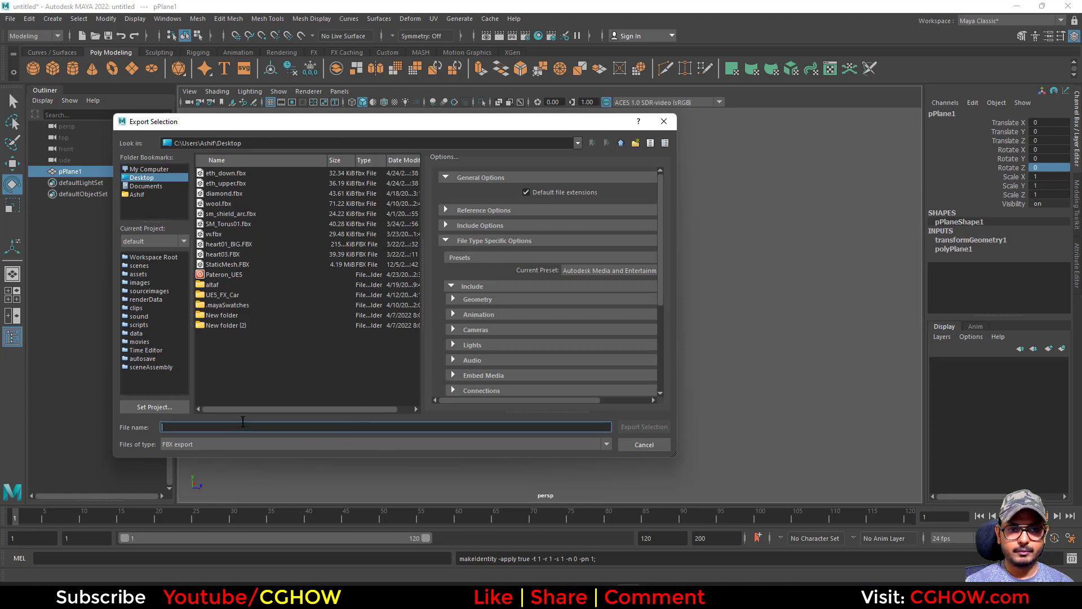
type("pla")
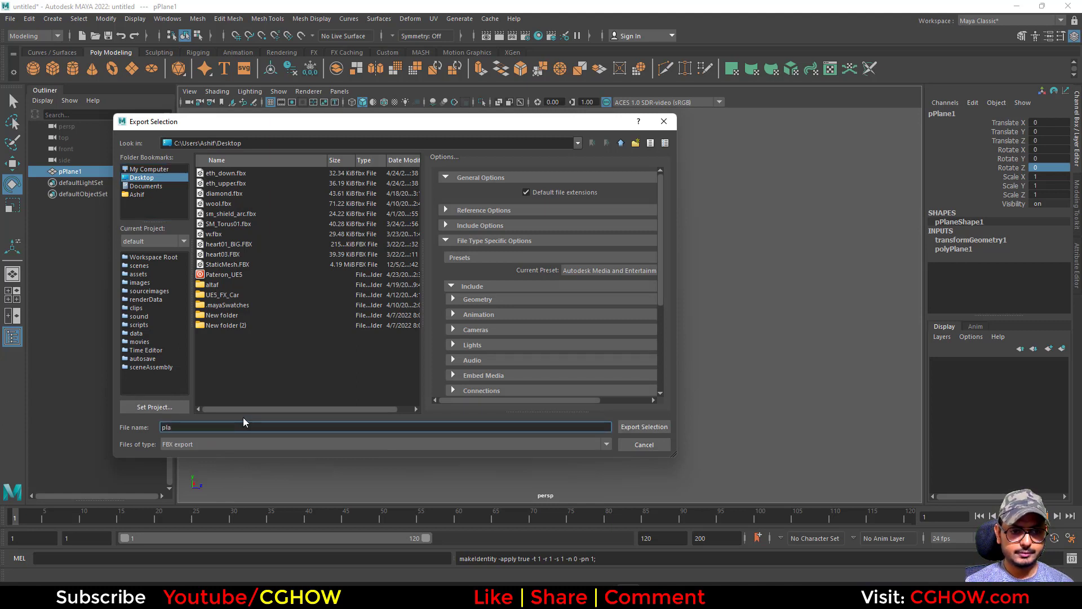
type("ner")
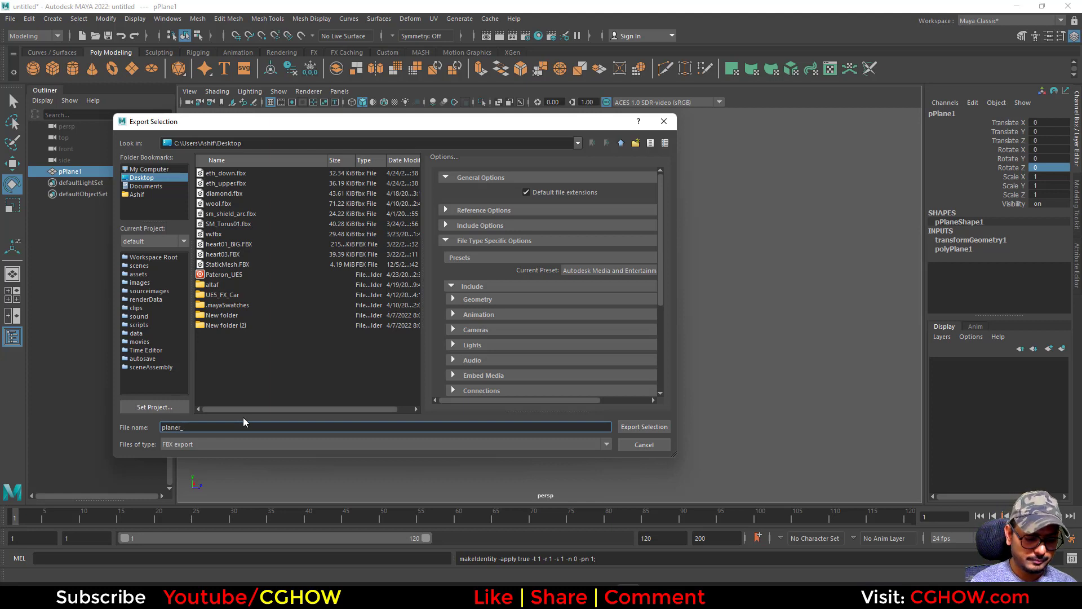
type("_corner")
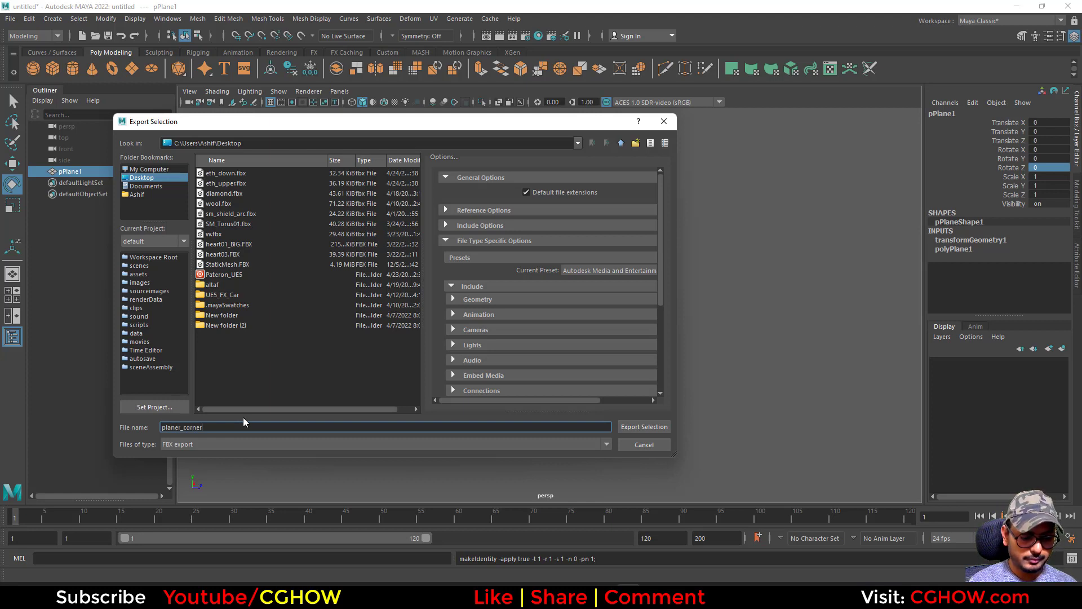
key("BackSpace")
key("BackSpace")
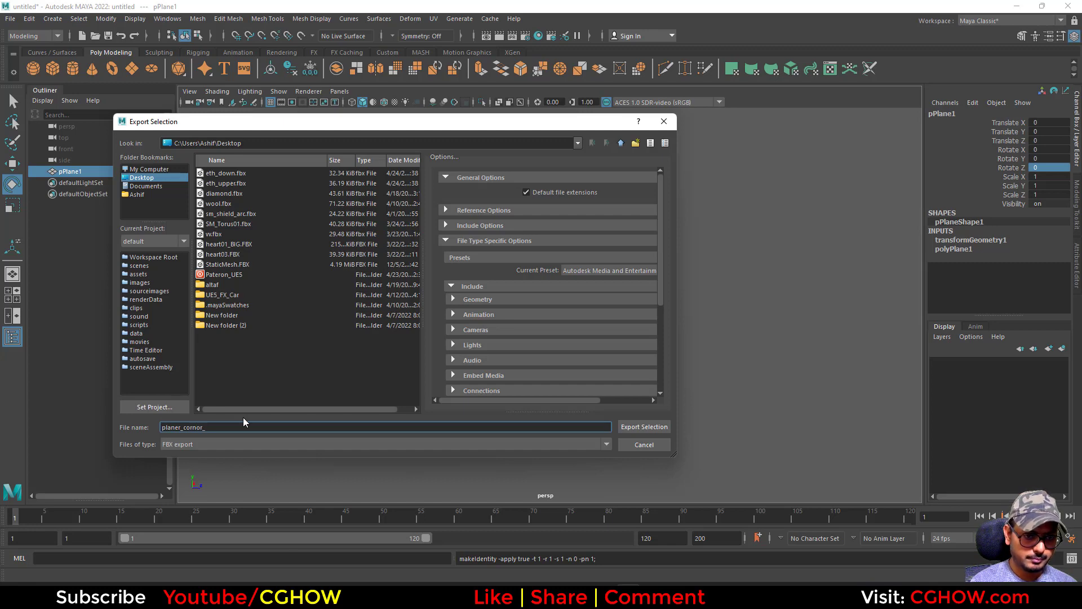
key("Return")
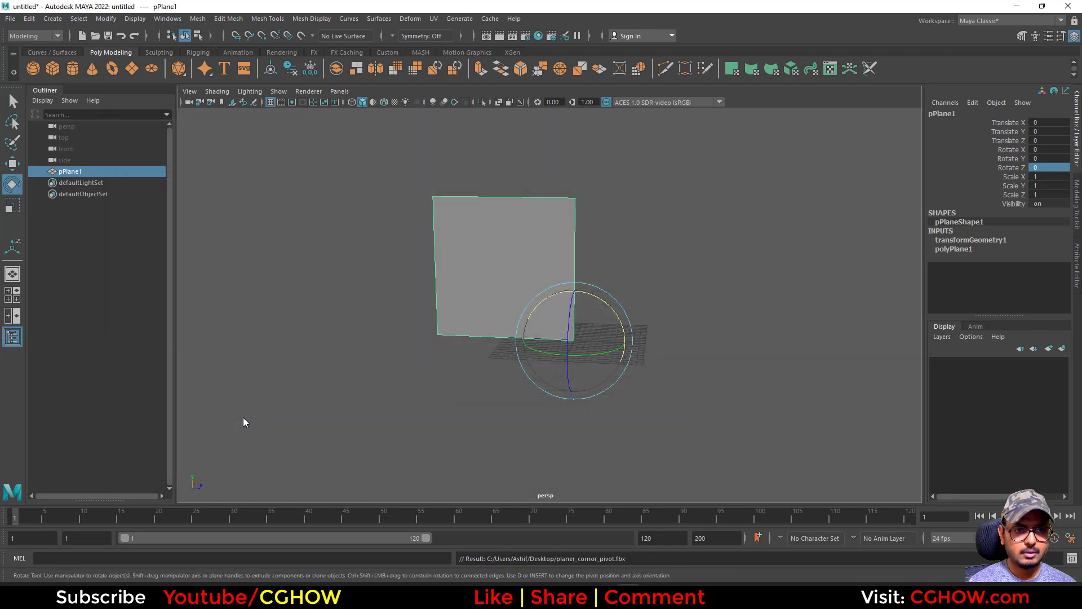
- Switch to Unreal Engine and import planer_cornor_pivot.fbx from the Desktop into the scifi_beams folder
left_click(1015, 6)
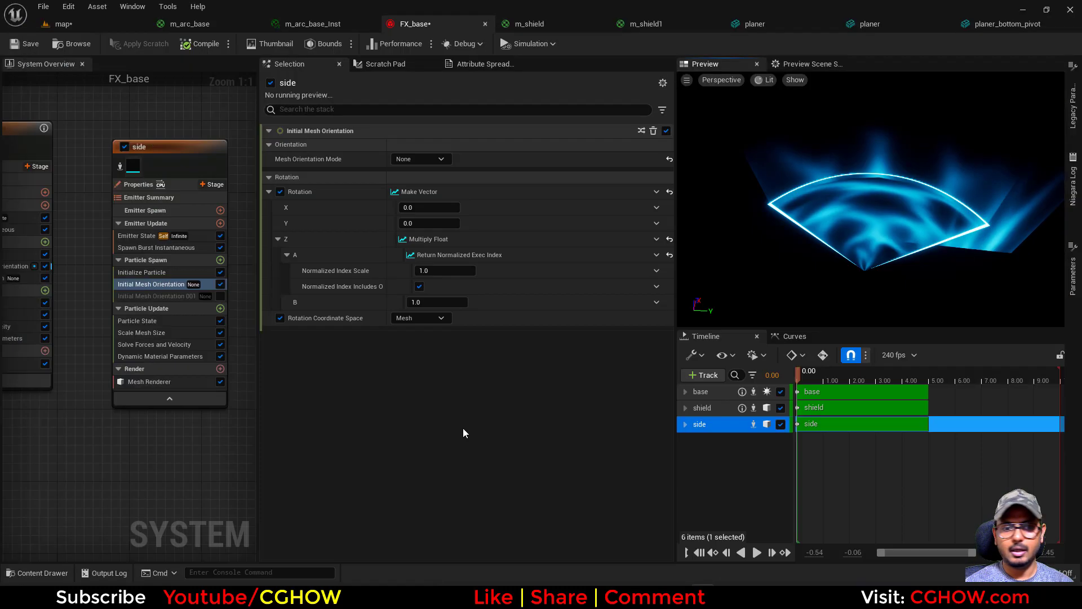
right_click(398, 509)
left_click(475, 126)
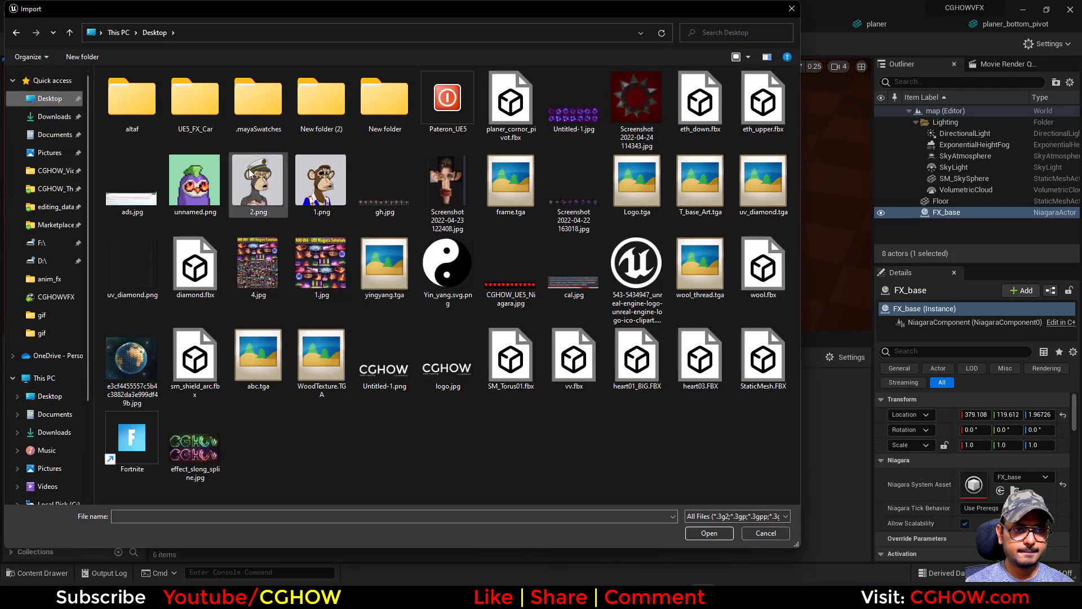
double_click(498, 133)
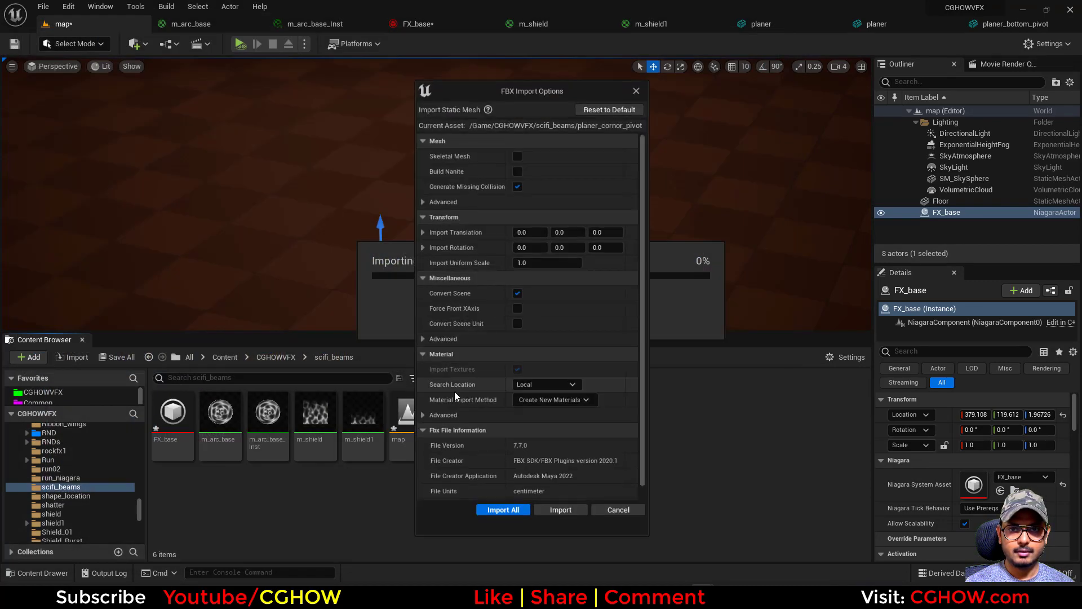
left_click(571, 510)
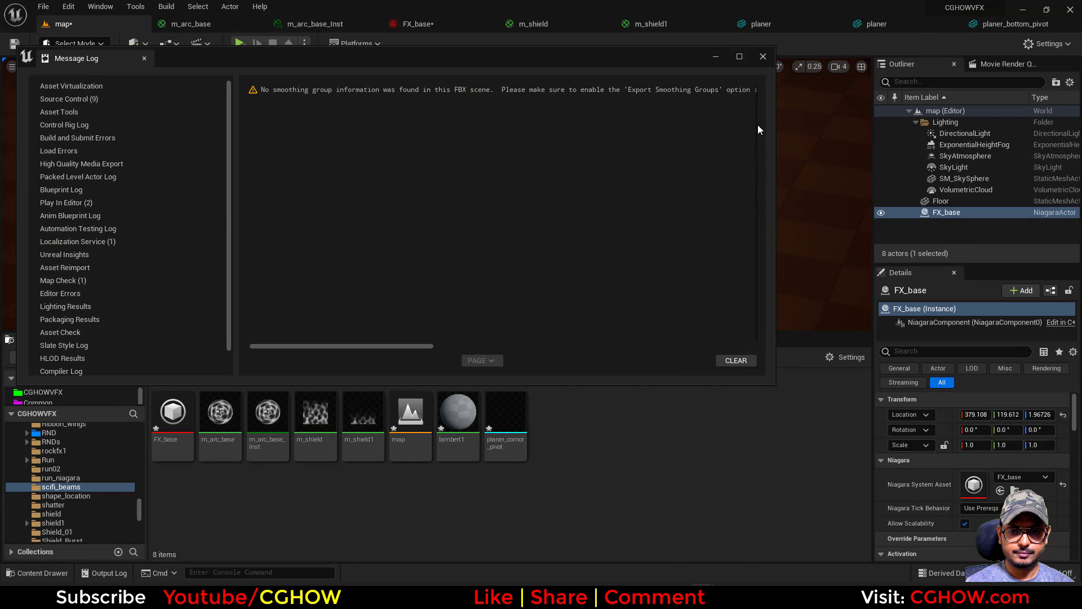
left_click(763, 57)
- Assign the planer_cornor_pivot mesh to the Mesh Renderer of FX_base's side emitter
left_click(504, 448)
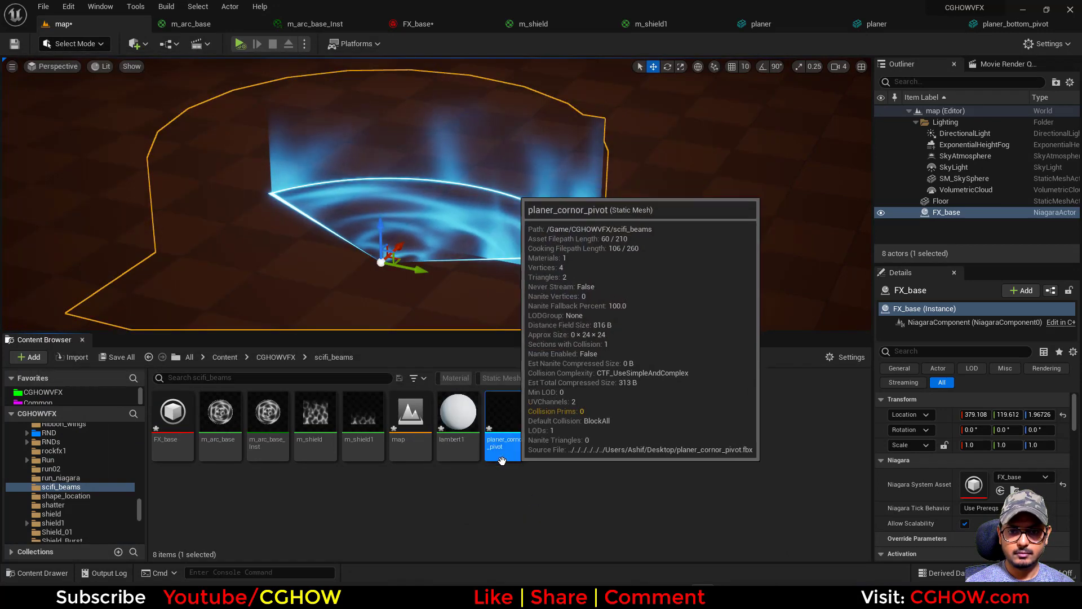
left_click(417, 24)
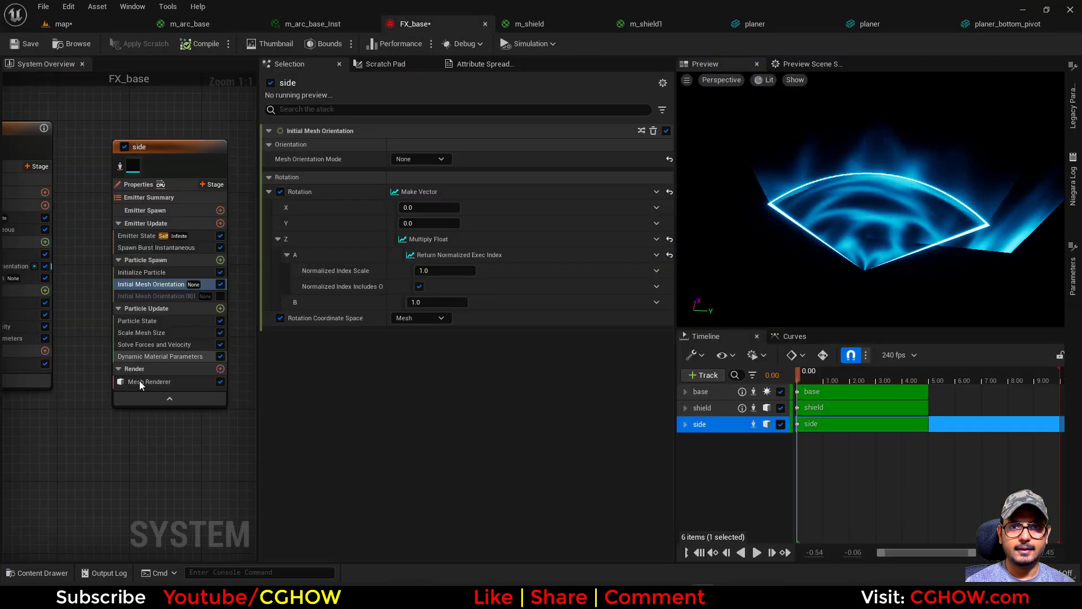
left_click(127, 383)
left_click(427, 259)
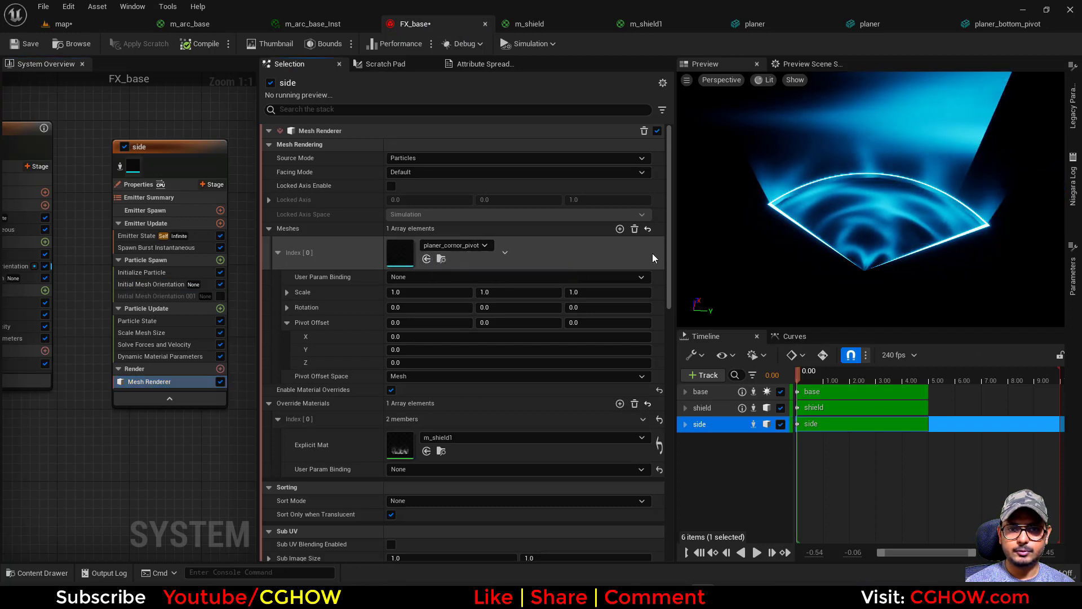
scroll(959, 248, "down", 5)
left_click_drag(960, 253, 925, 208)
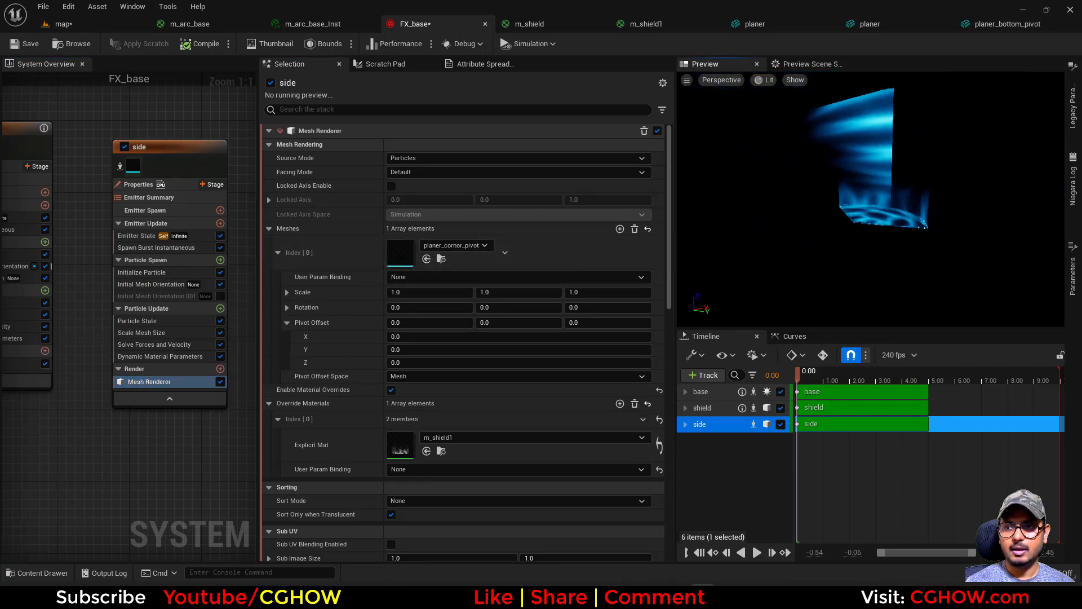
- Disable the side emitter's remaining Initial Mesh Orientation module and set the mesh scale Z to about 17.66
left_click(220, 285)
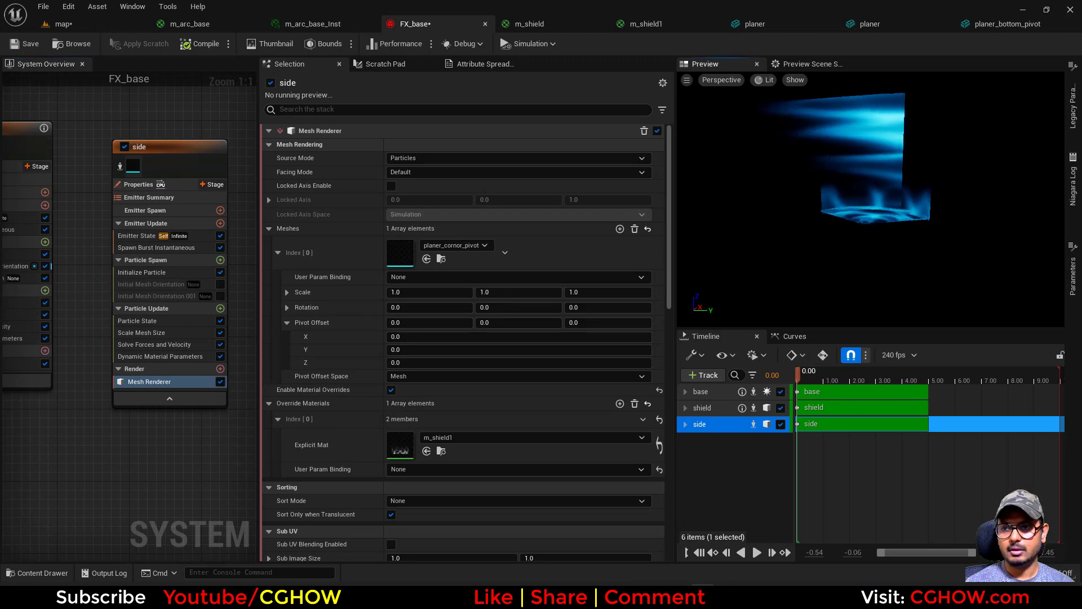
left_click(158, 273)
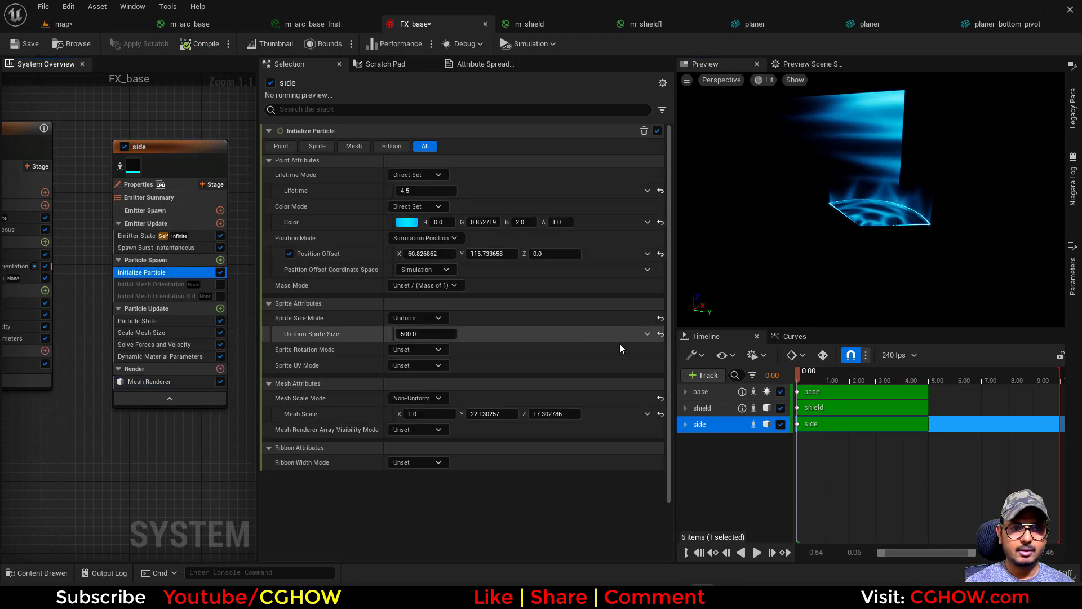
mouse_move(564, 413)
left_mouse_down()
mouse_move(554, 413)
mouse_move(562, 417)
left_mouse_up()
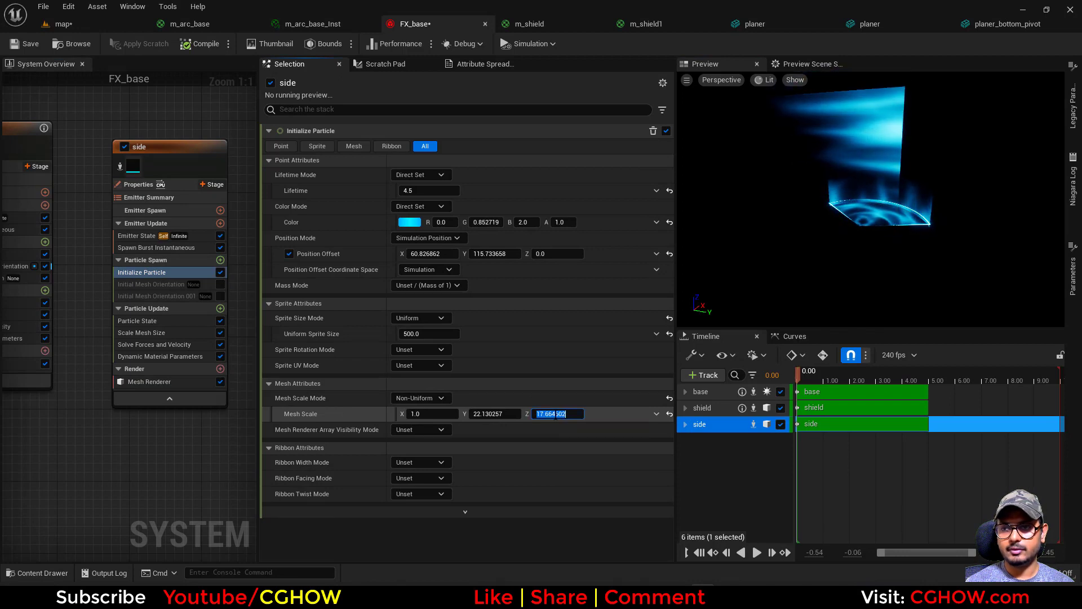
- Set the side emitter's dynamic material parameters to x 0.17, y 1.5 and angle -0.125
left_click(184, 357)
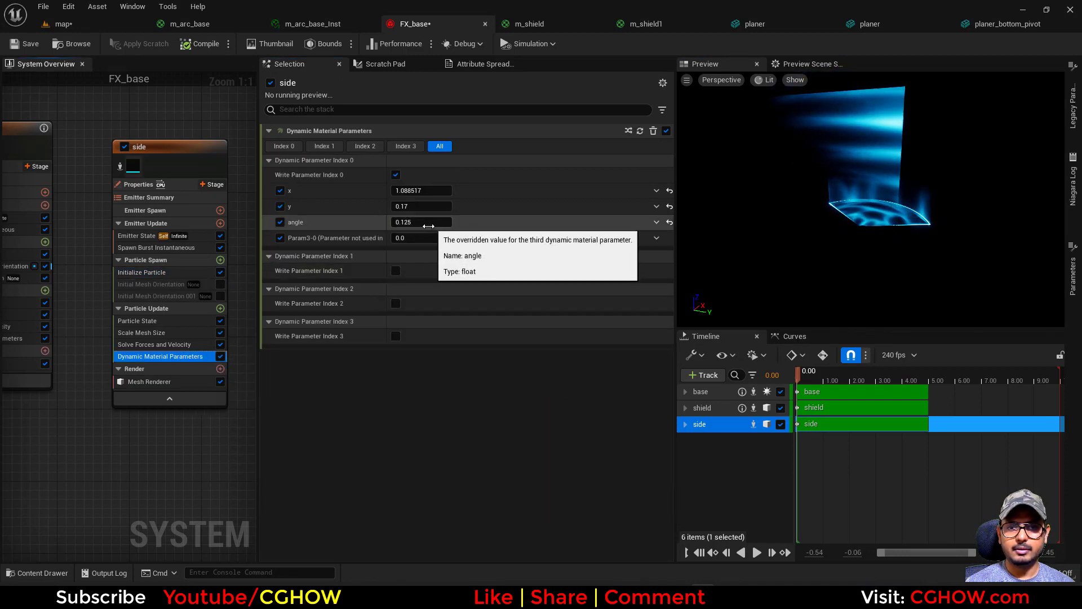
left_click_drag(870, 225, 924, 217)
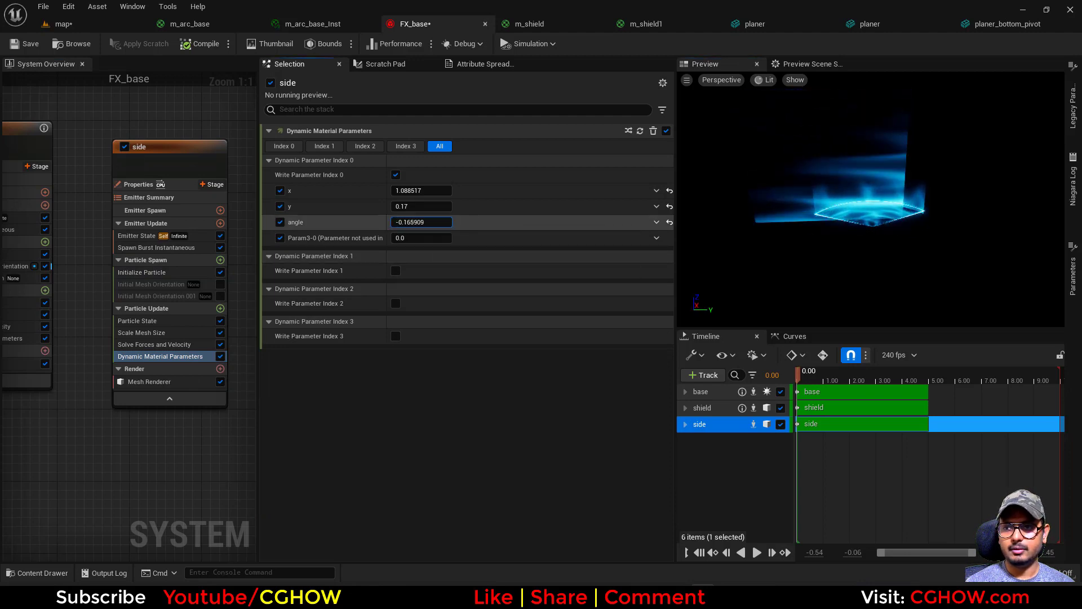
left_click(428, 223)
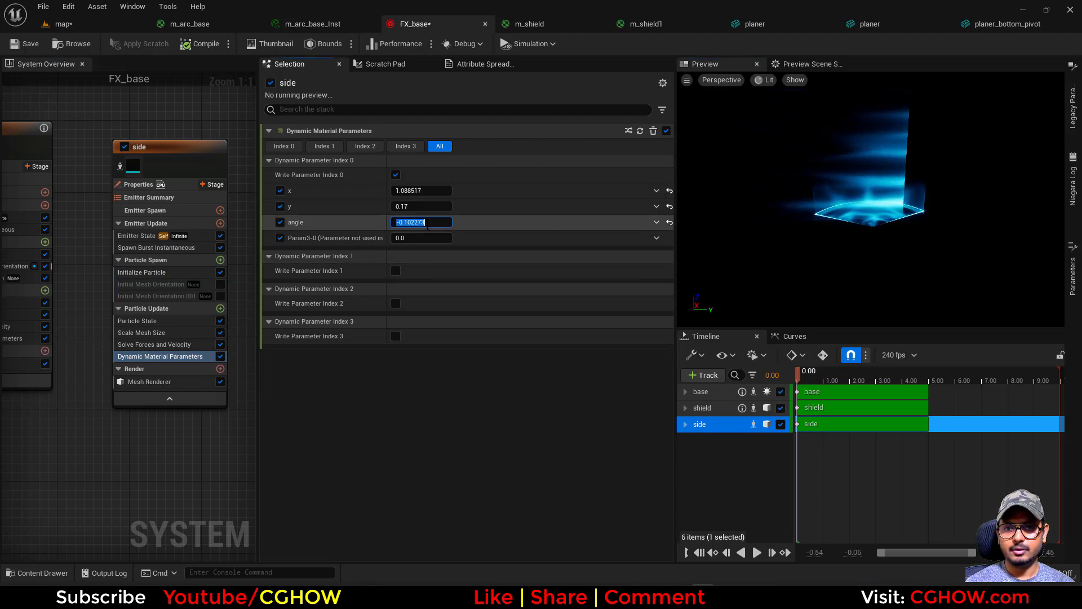
type("-")
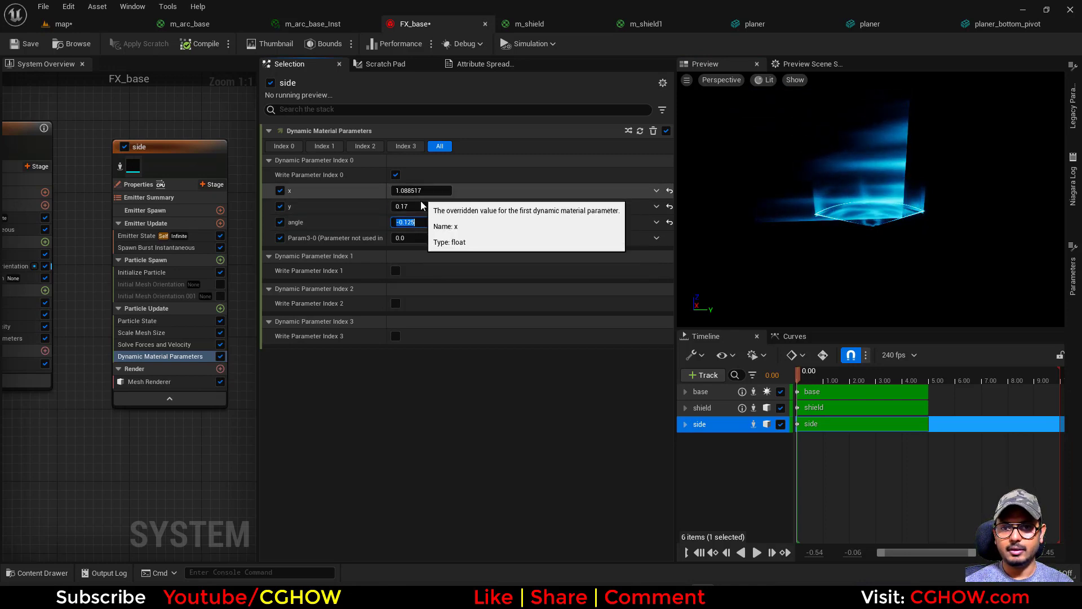
type("0.17")
key("Return")
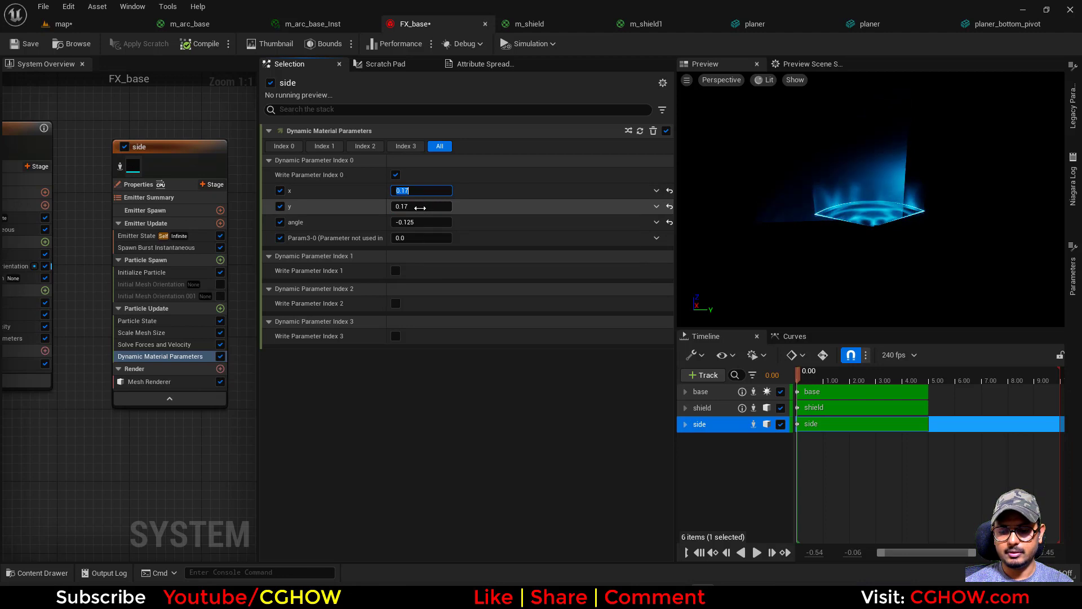
type("1.5")
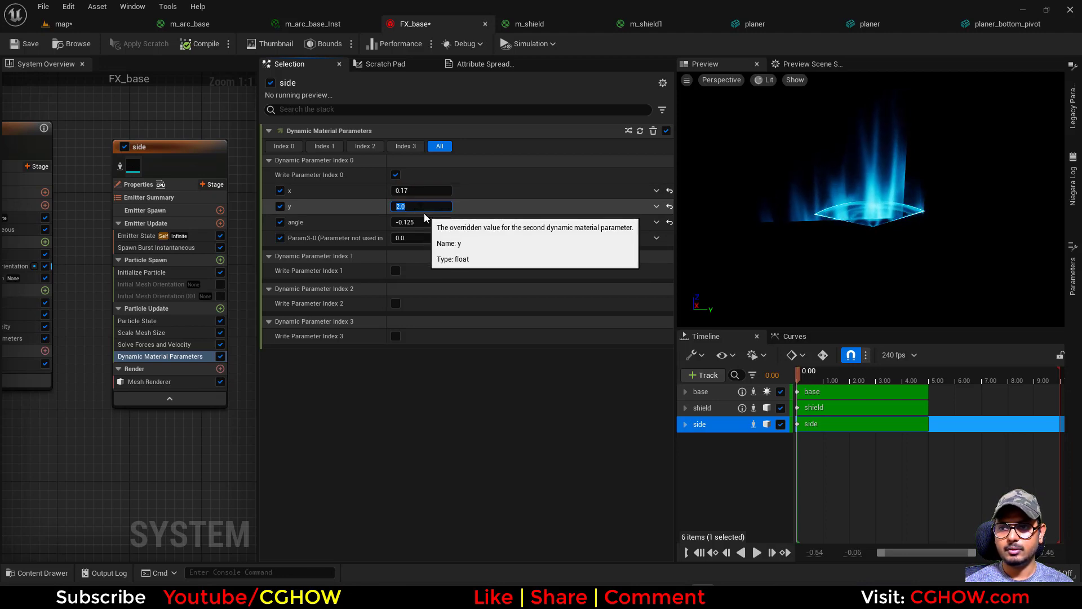
key("Return")
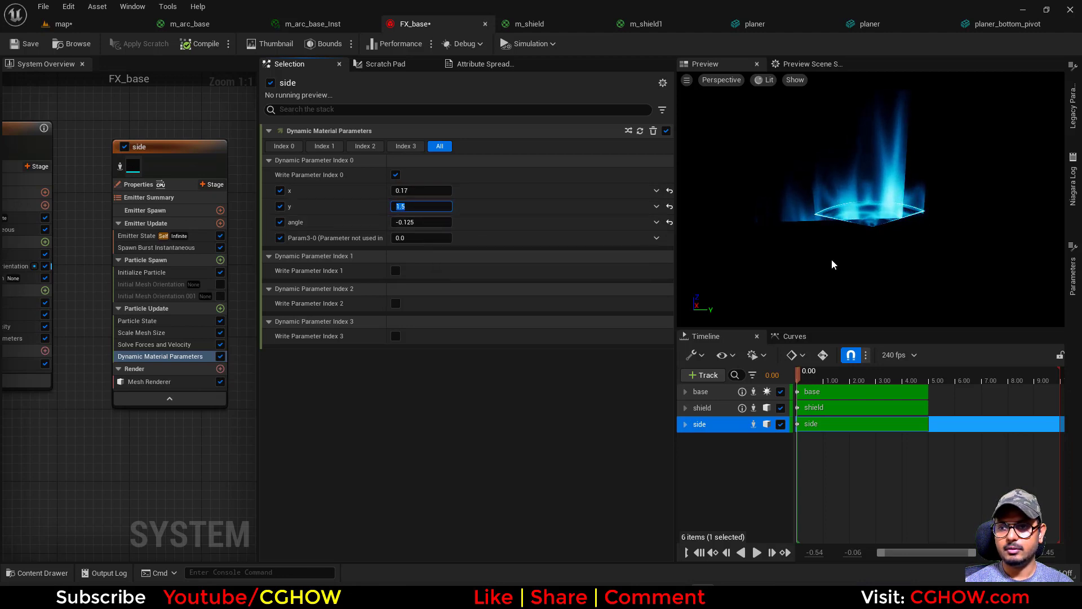
- Enable the side emitter's first Initial Mesh Orientation module, reset its Z rotation input and set Z to about 0.427
left_click(220, 285)
left_click(180, 285)
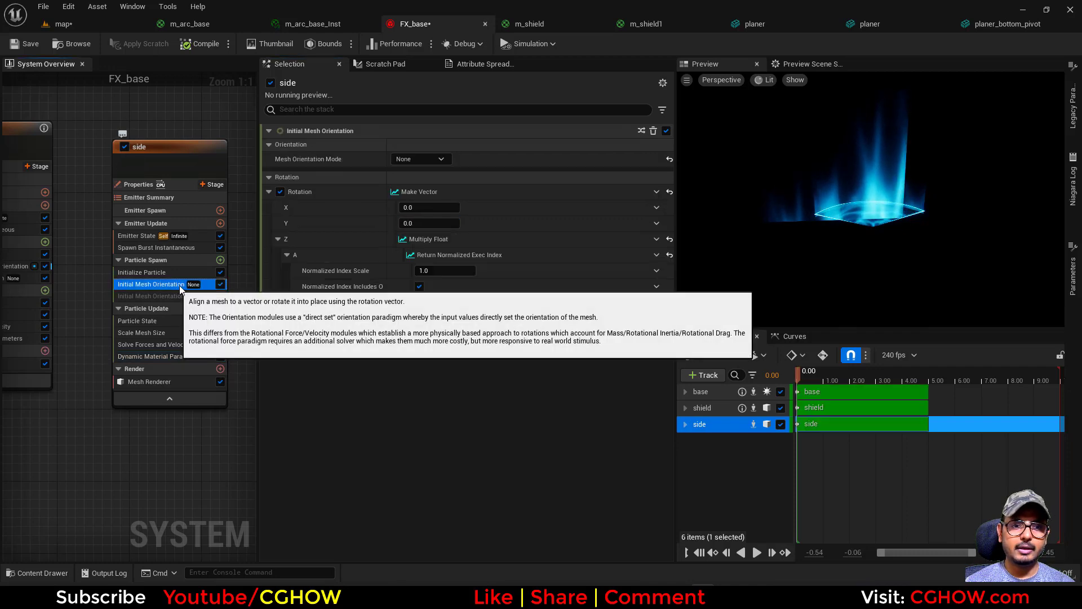
left_click(670, 239)
left_click_drag(440, 238, 430, 239)
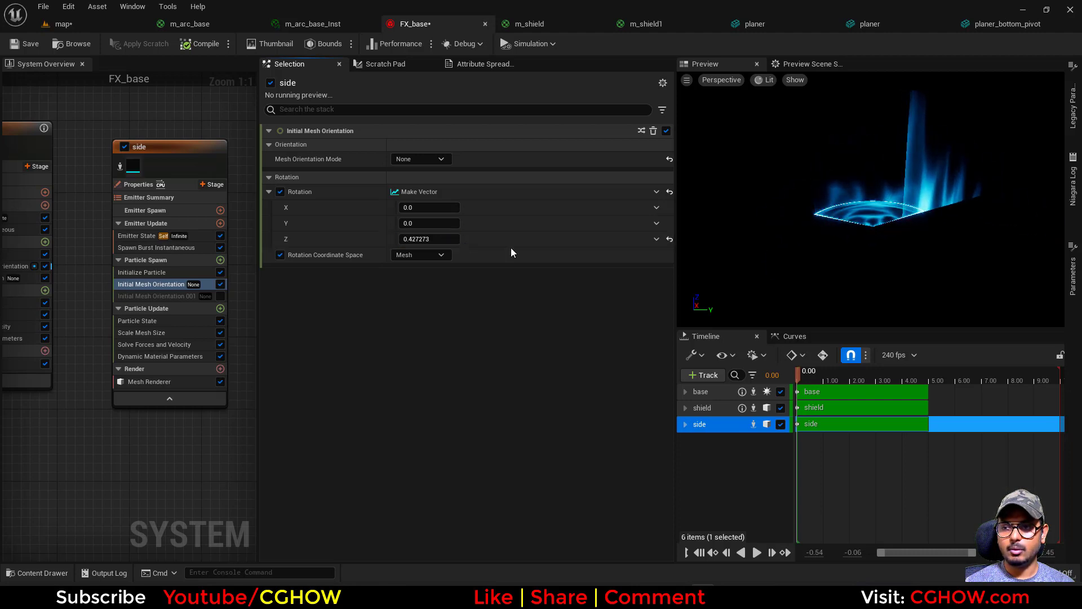
middle_click_drag(832, 181, 723, 181)
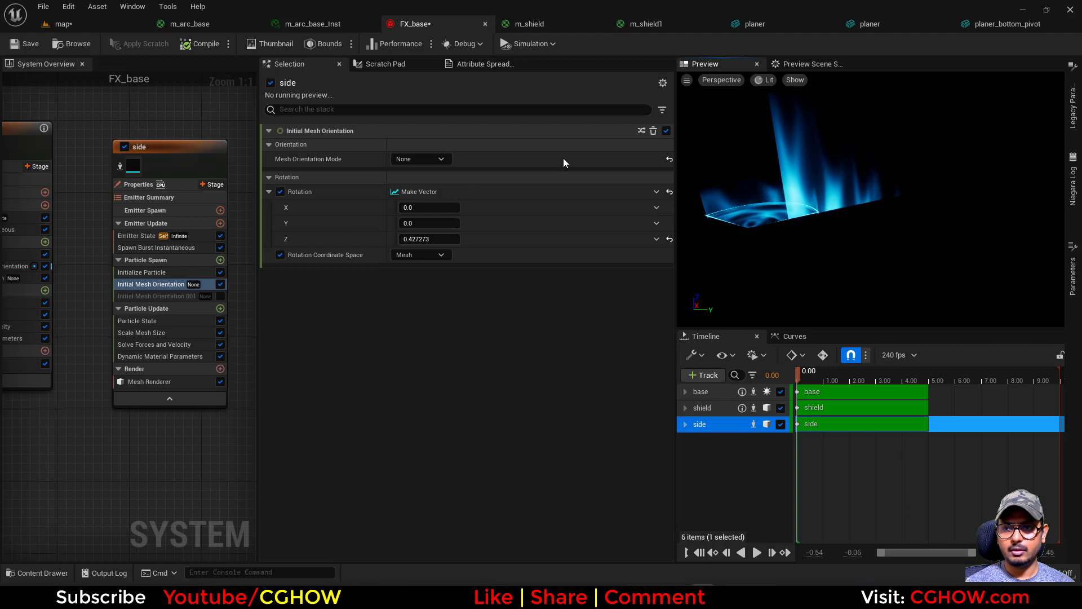
- Try material angle values of -0.25 and -0.5 in the side emitter's Dynamic Material Parameters
left_click(163, 354)
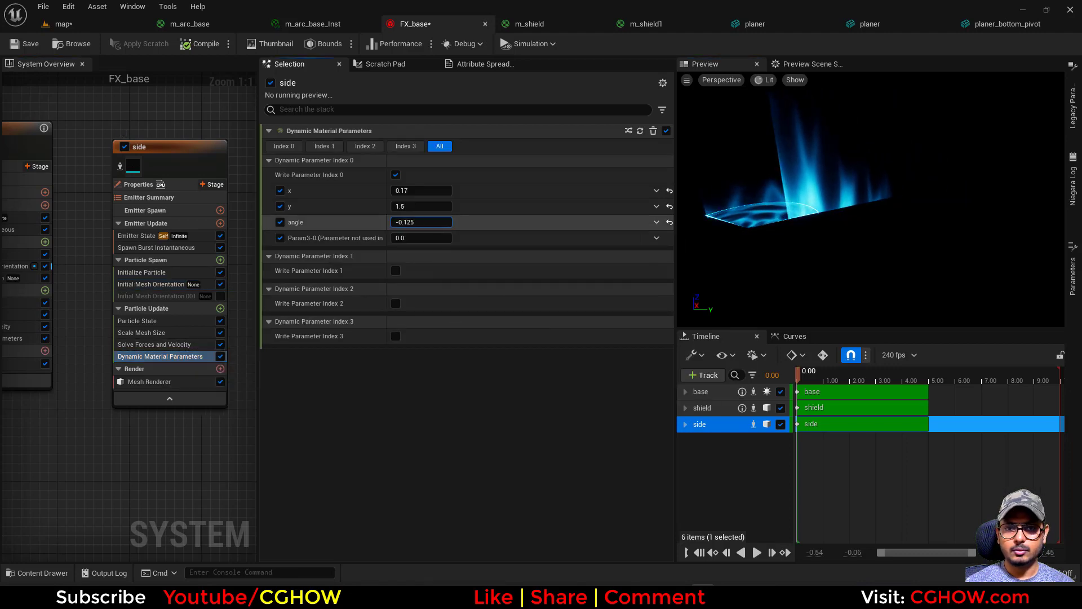
left_click(426, 224)
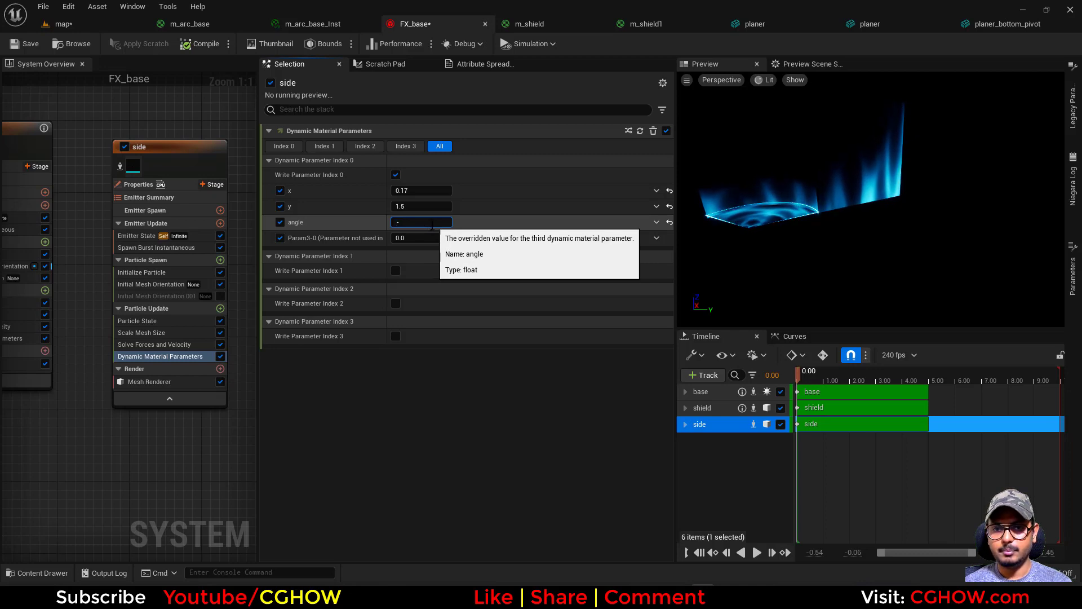
type("-0.25")
key("Return")
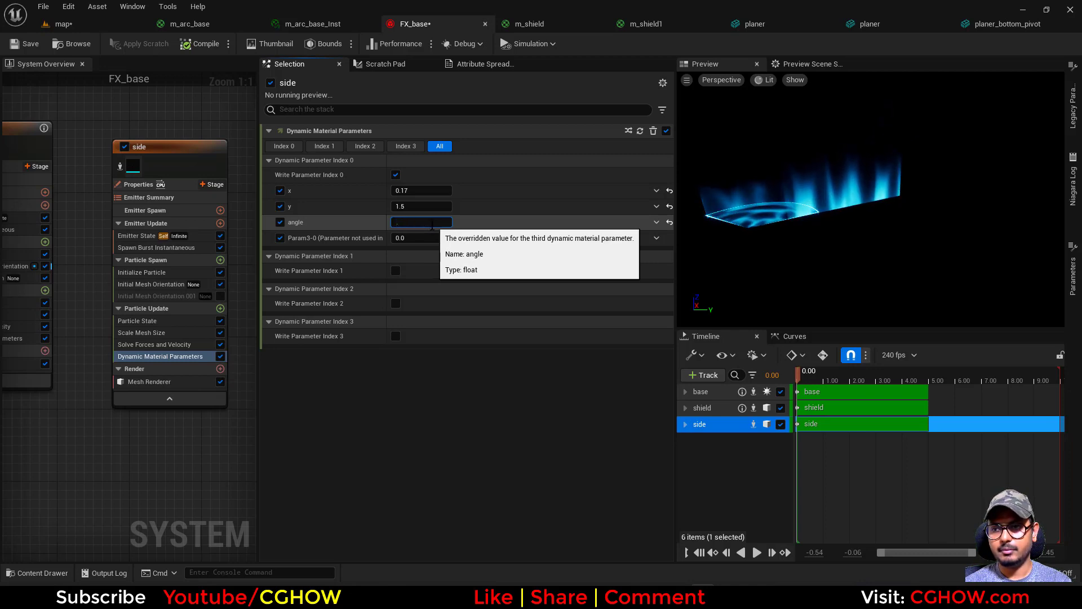
type("-.5")
key("Return")
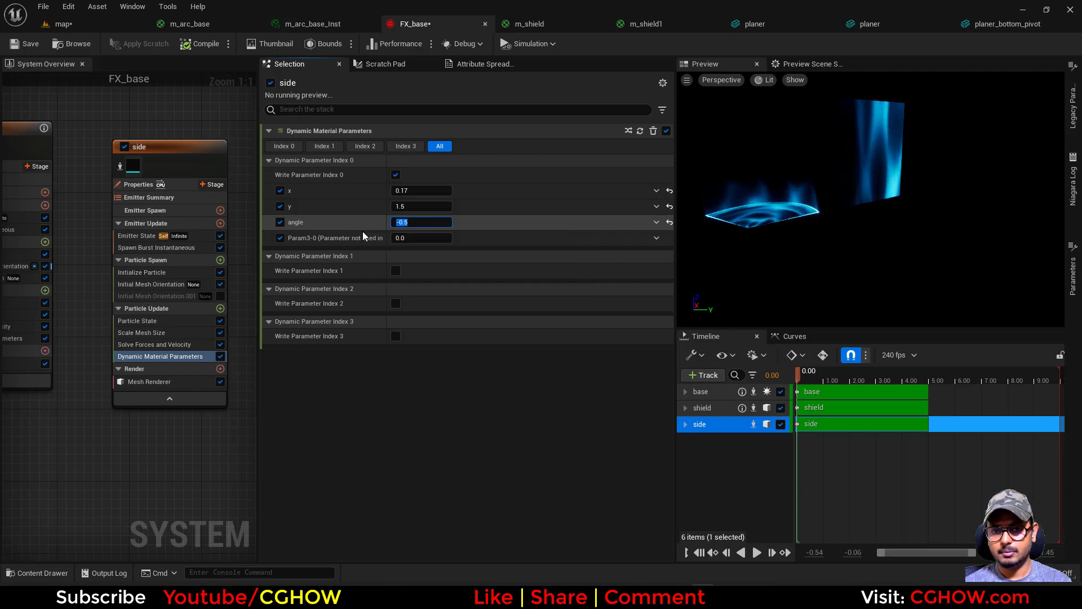
- Set the side emitter's material angle to 0, then try values of 0.75 and 0.5
left_click(498, 222)
left_click(441, 221)
type("0")
key("Return")
left_click(469, 225)
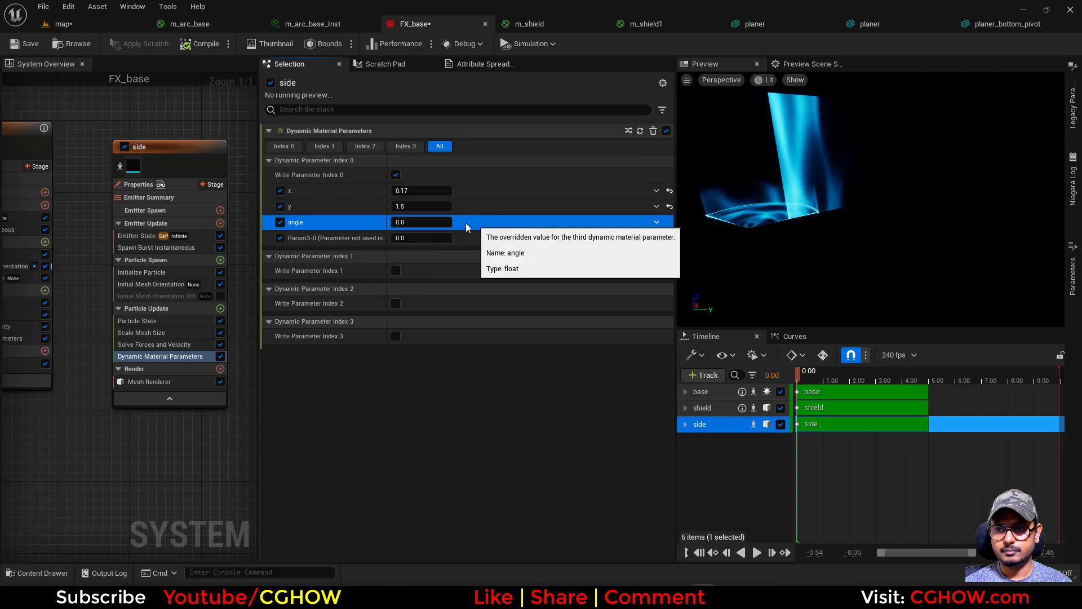
left_click_drag(428, 221, 462, 221)
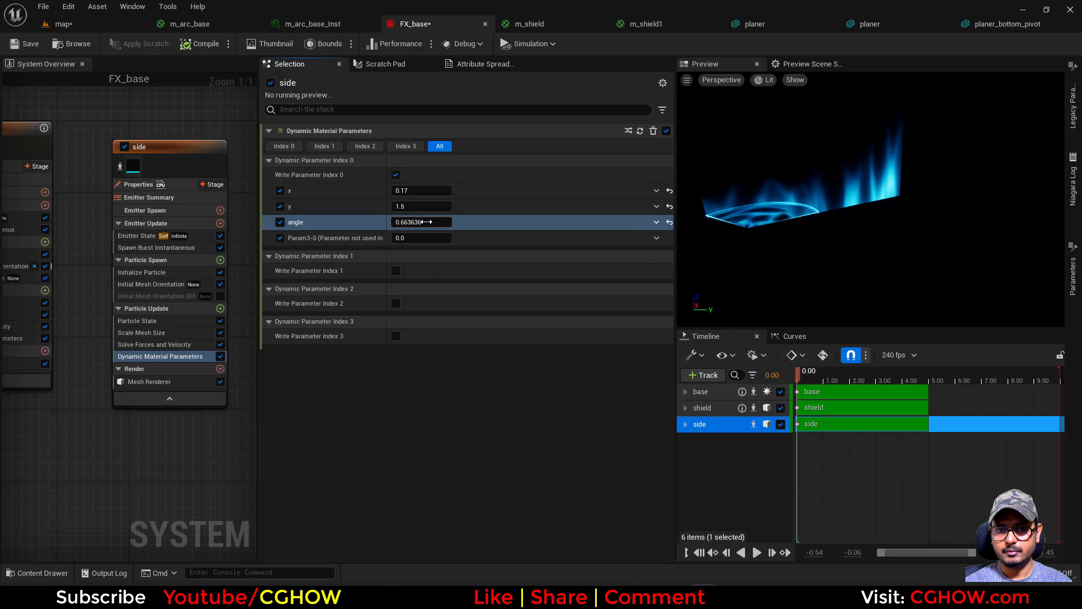
key("Return")
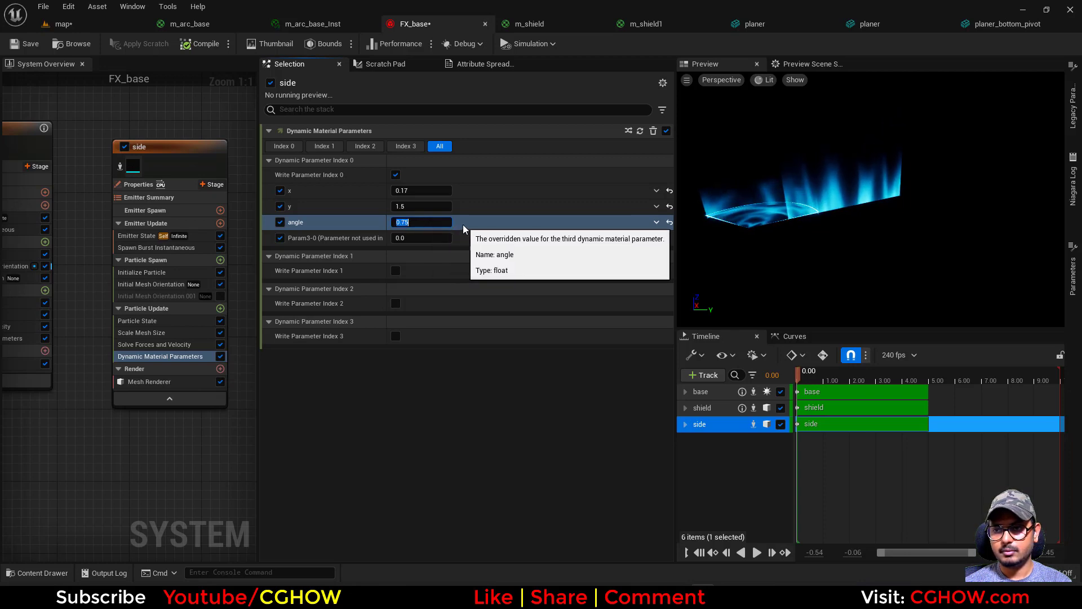
type(".5")
key("Return")
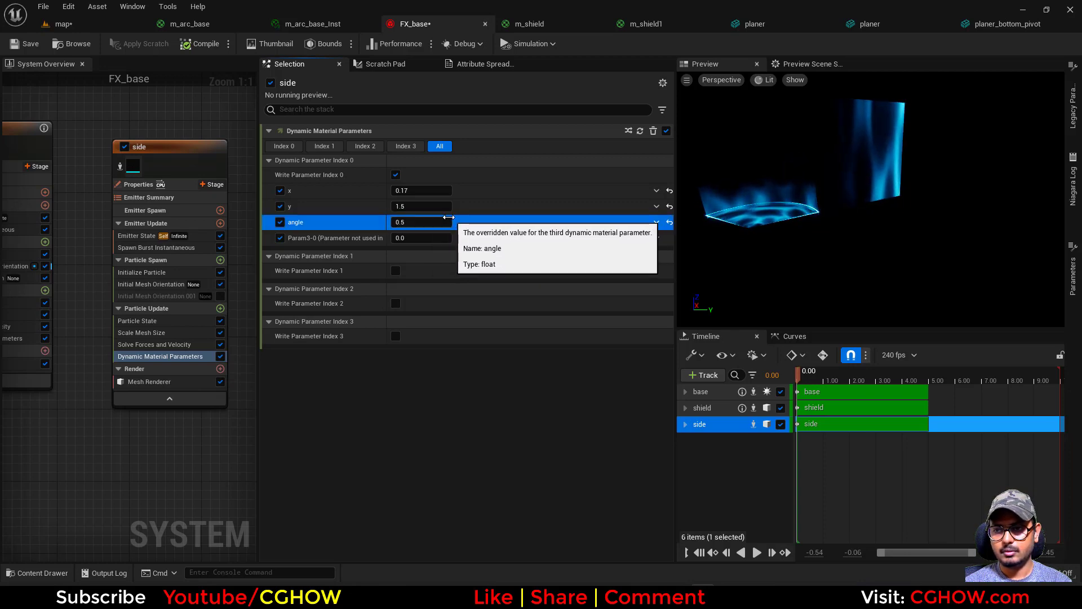
- Set the side emitter's dynamic material parameters to x about 0.142, y 1.0 and angle about 0.664
left_click(421, 206)
type("1")
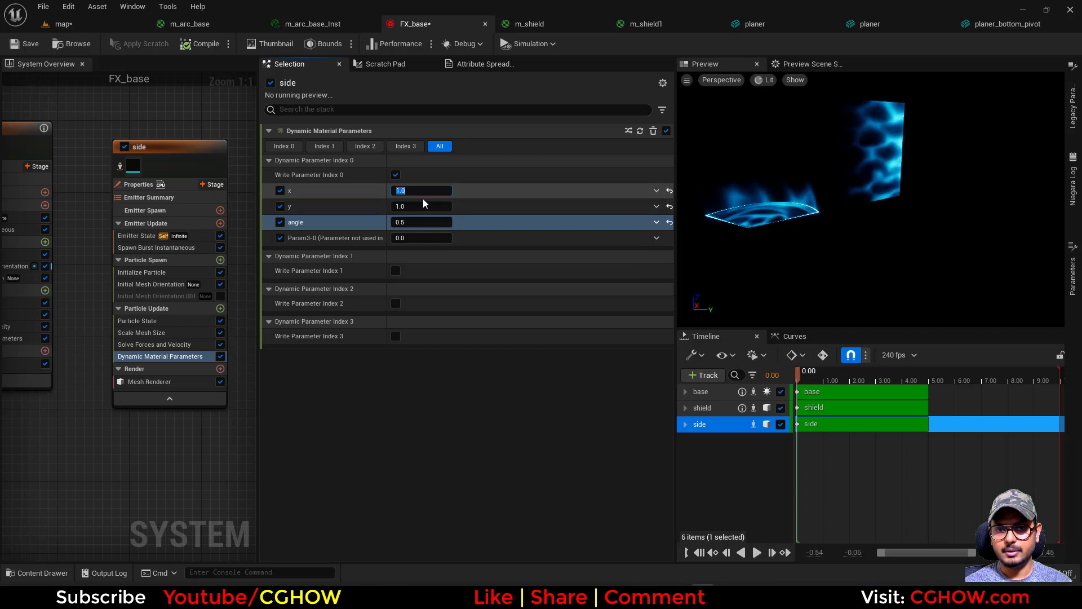
left_click_drag(441, 223, 439, 222)
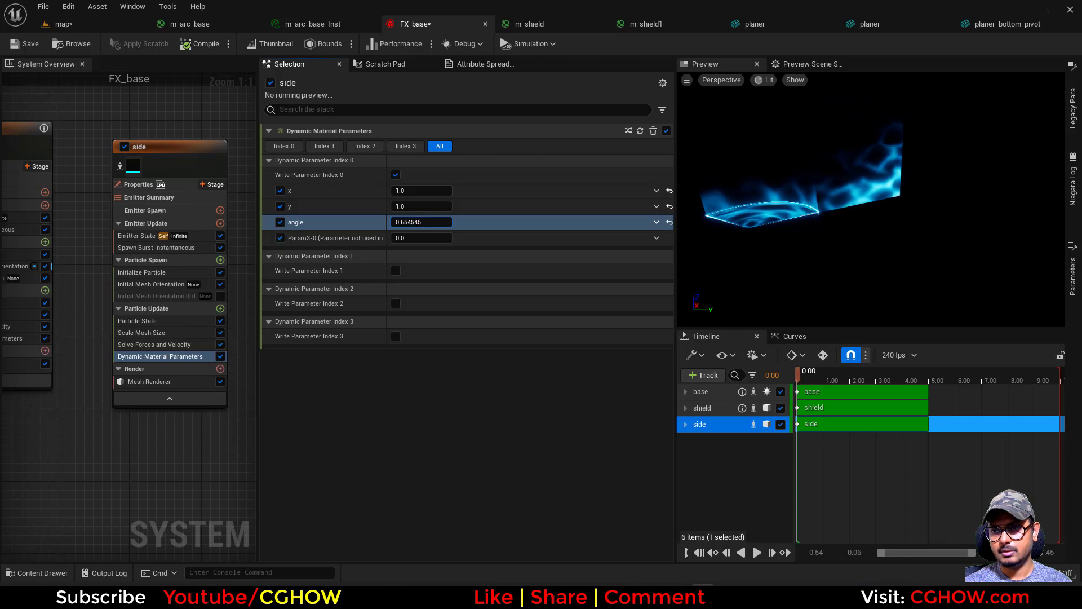
left_click_drag(439, 222, 395, 190)
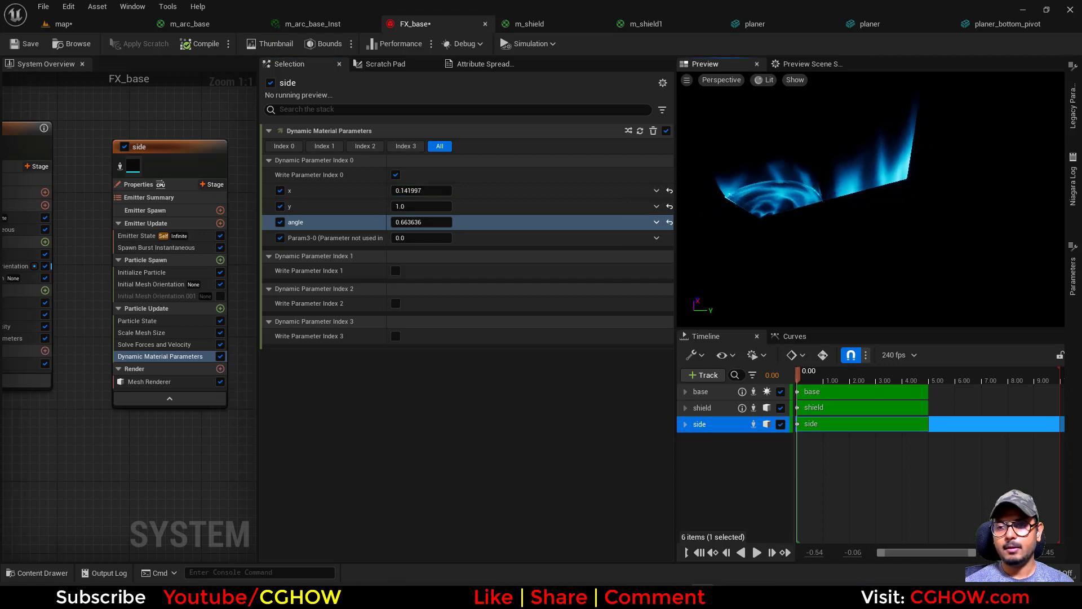
- Reset the side emitter's position offset to its default and set the mesh scale Y to about 10.41
left_click(144, 272)
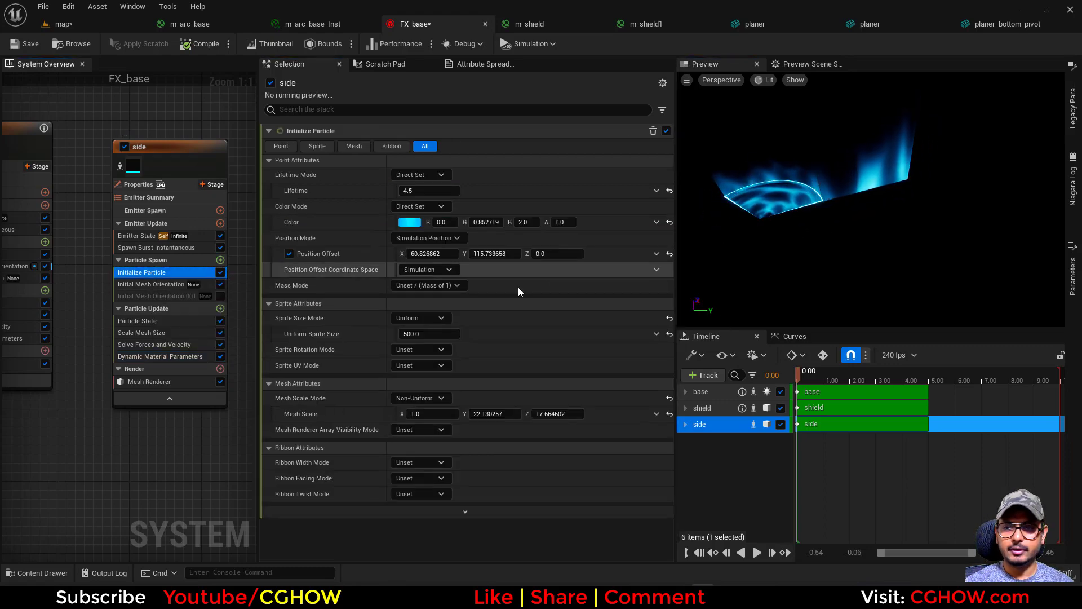
left_click(669, 254)
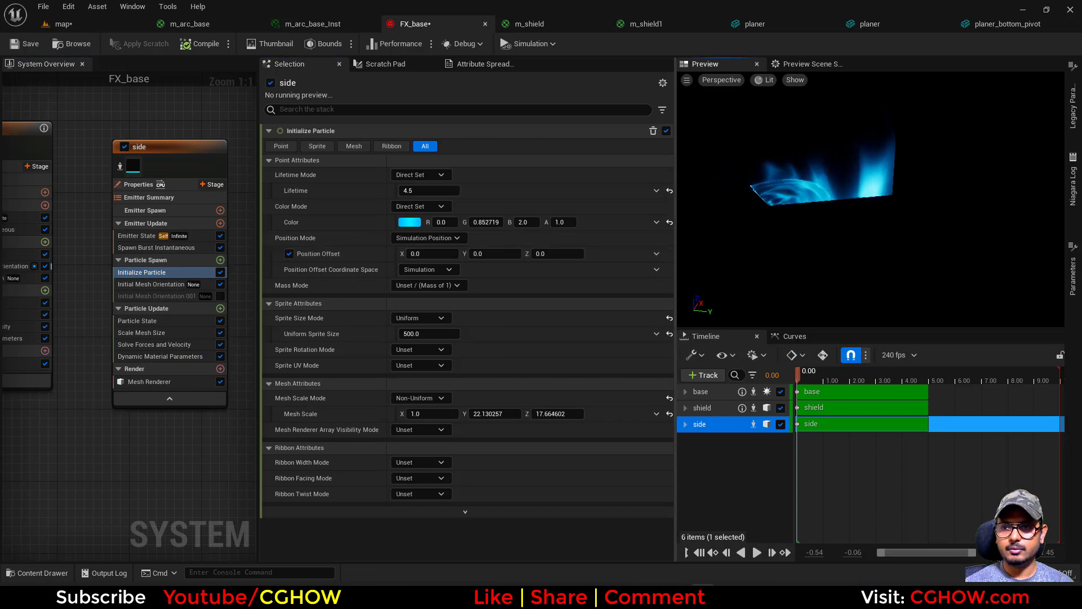
left_click_drag(490, 414, 468, 414)
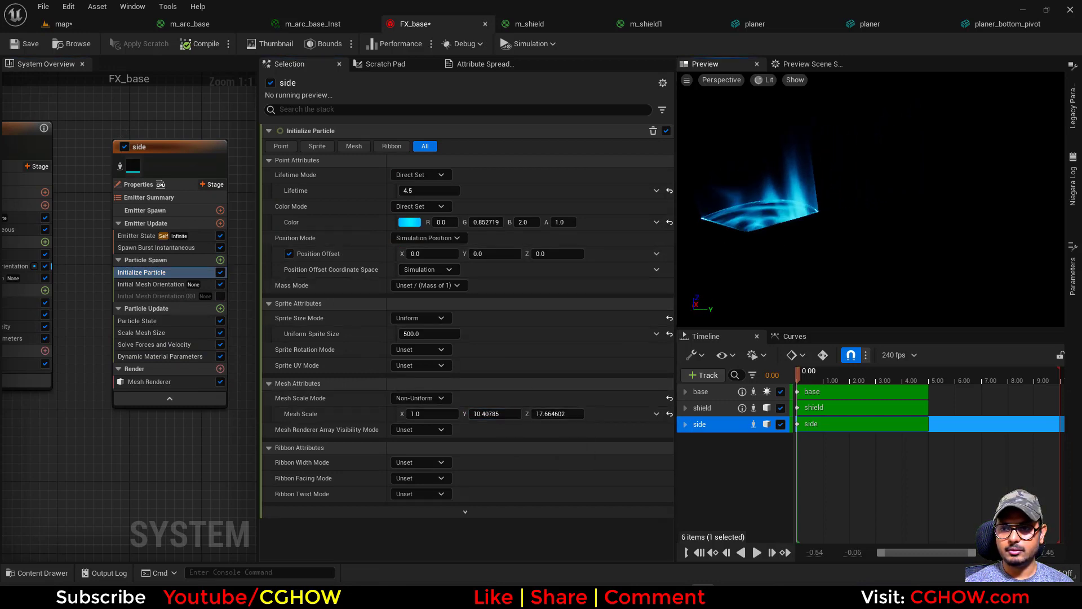
- Set the side emitter's Z mesh rotation to about 0.418 and its mesh scale Z to about 10.87
left_click(205, 284)
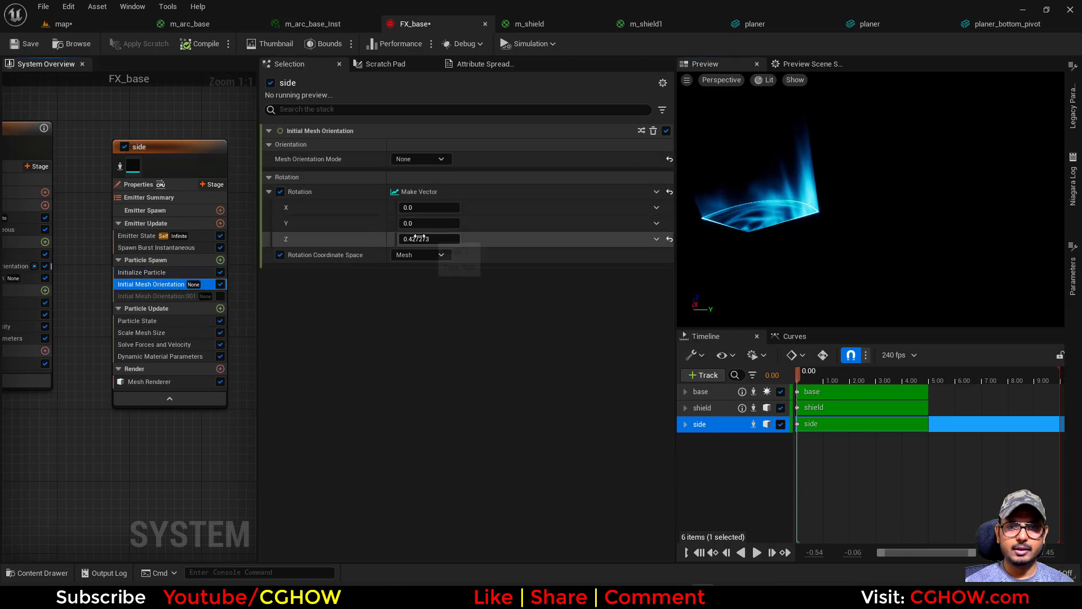
mouse_move(419, 237)
left_mouse_down()
mouse_move(433, 237)
mouse_move(416, 237)
left_mouse_up()
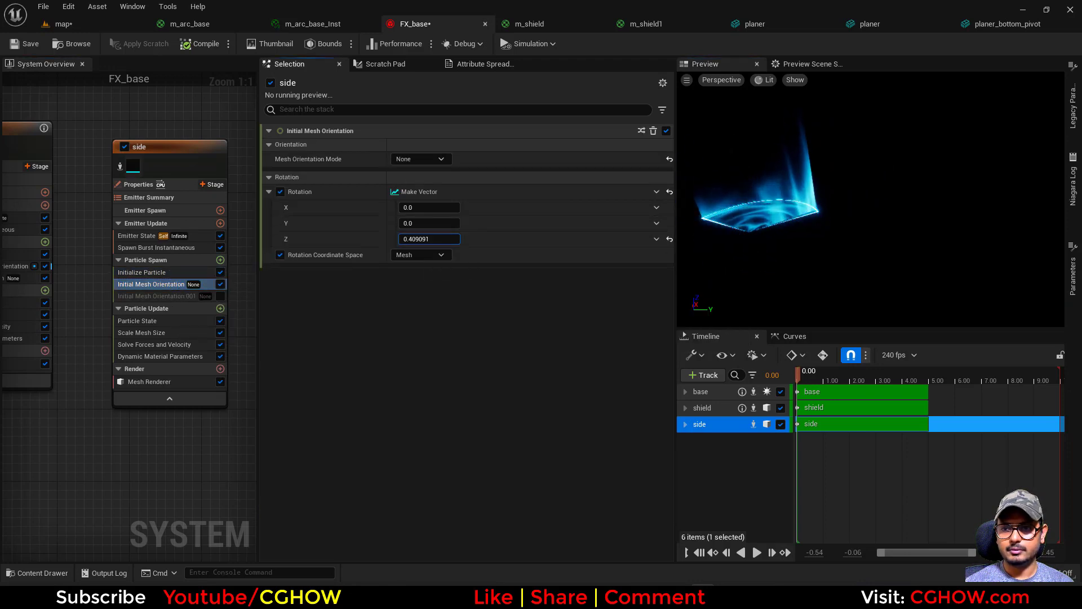
mouse_move(778, 191)
left_mouse_down()
mouse_move(773, 169)
mouse_move(773, 184)
left_mouse_up()
left_click(168, 274)
mouse_move(550, 413)
left_mouse_down()
mouse_move(535, 413)
mouse_move(563, 414)
left_mouse_up()
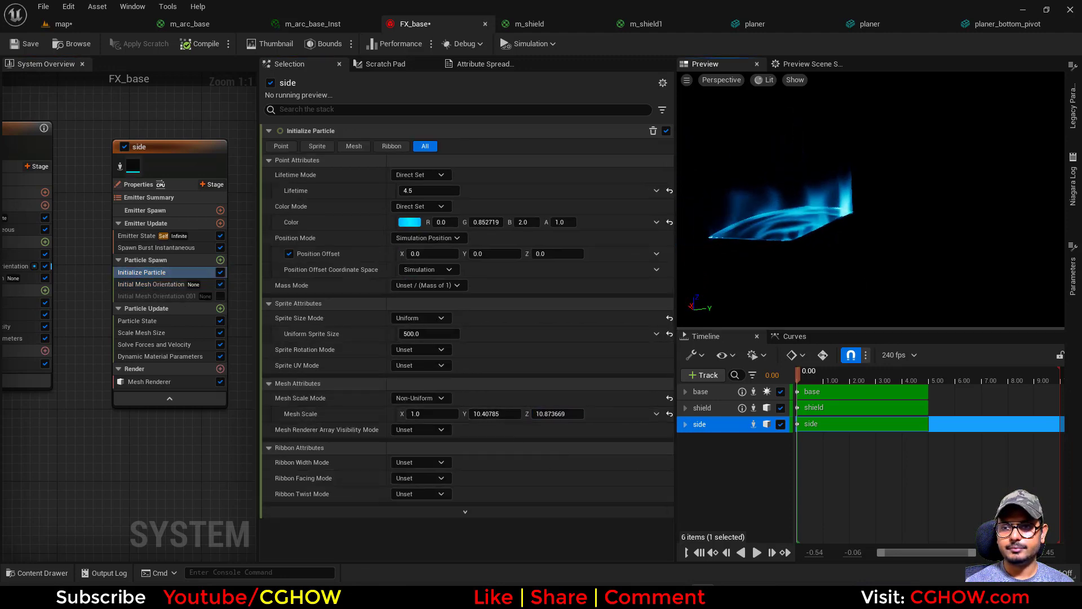
- Check the side emitter's burst spawn count and drive its Z mesh rotation with a Multiply Float input
left_click(135, 249)
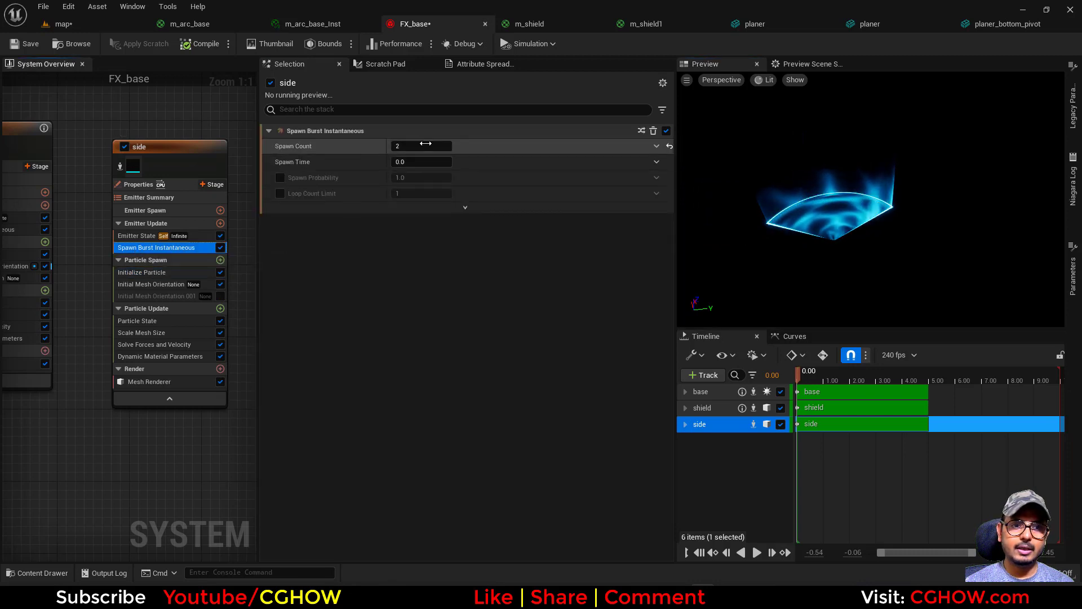
left_click(175, 286)
left_click(422, 239)
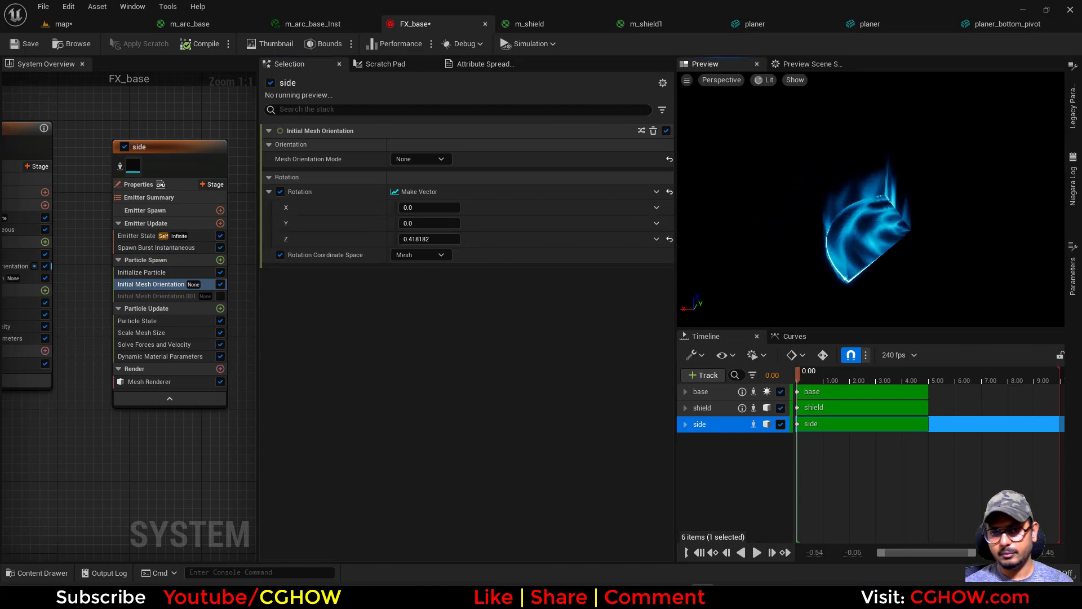
left_click(657, 240)
type("mul")
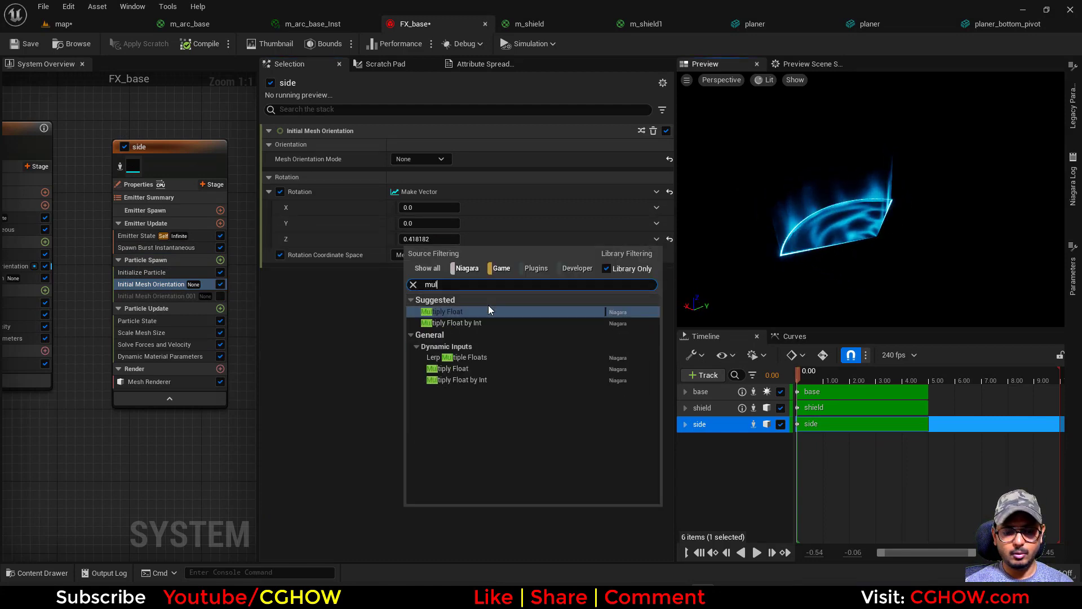
left_click(450, 312)
left_click(657, 254)
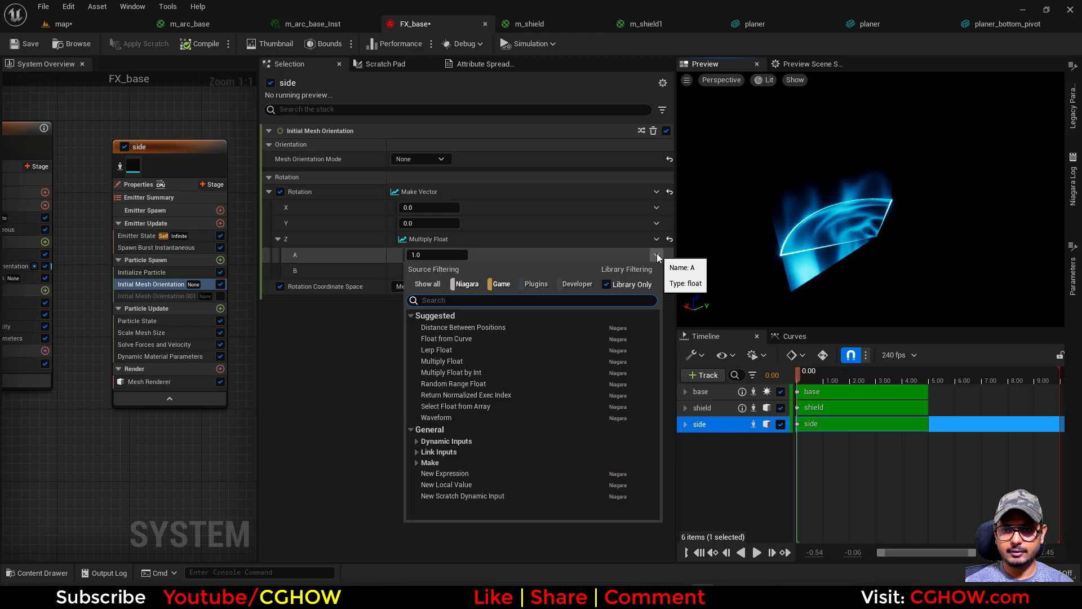
left_click(609, 253)
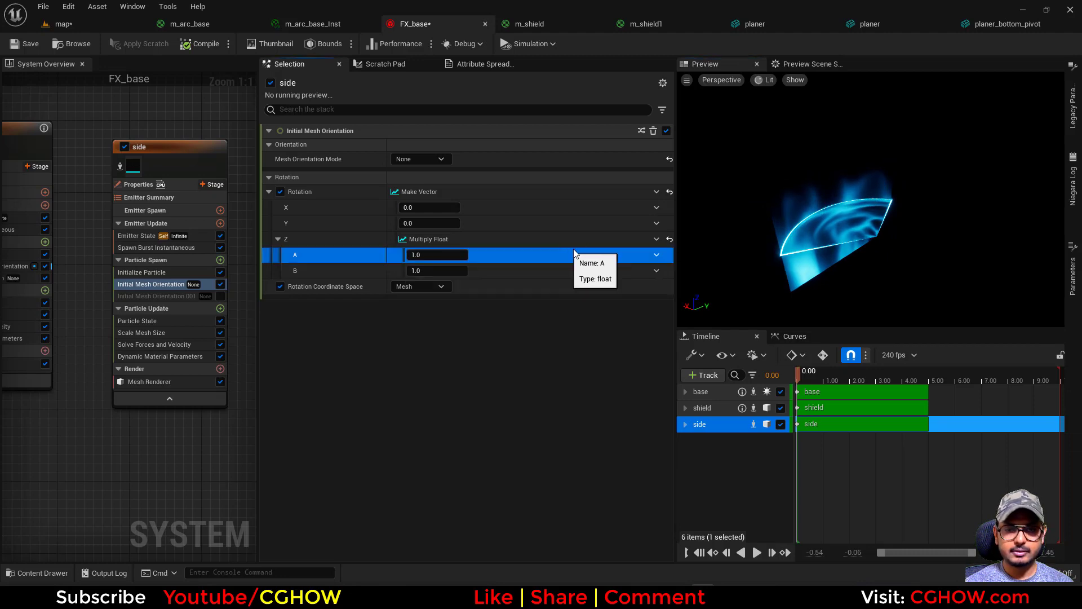
- Drive the side emitter's Z mesh rotation with Add Float, feeding its B from a Multiply Float whose A is Return Normalized Exec Index
left_click(656, 239)
type("add")
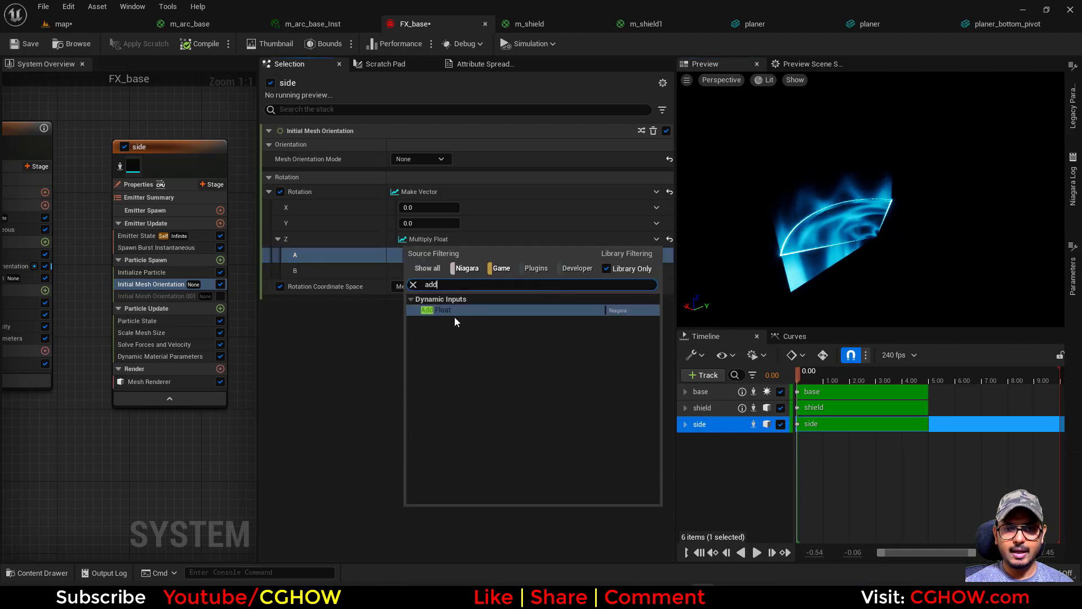
left_click(451, 311)
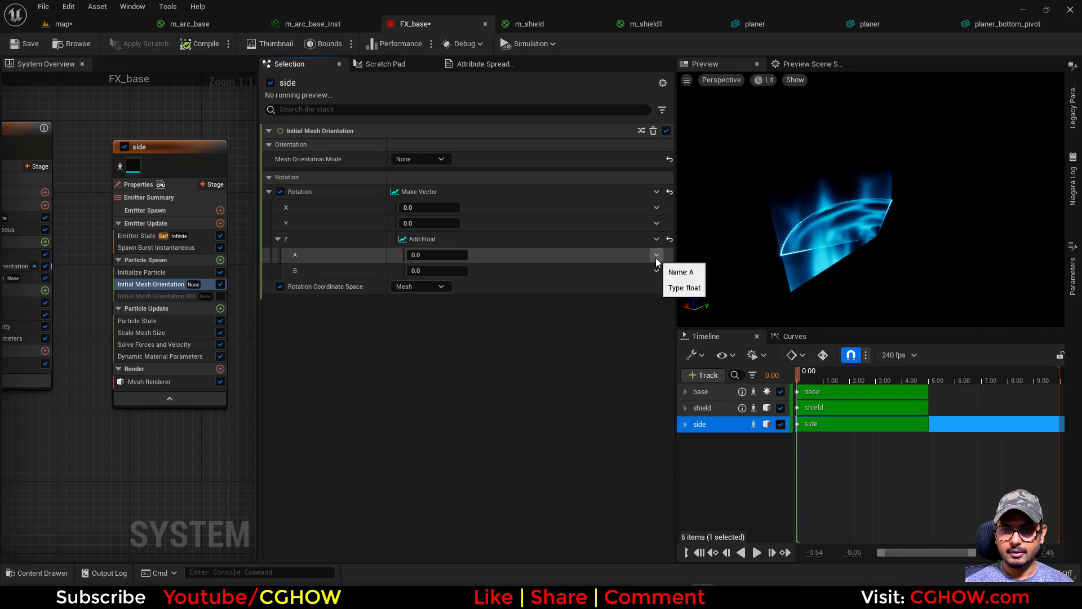
left_click(657, 270)
type("mul")
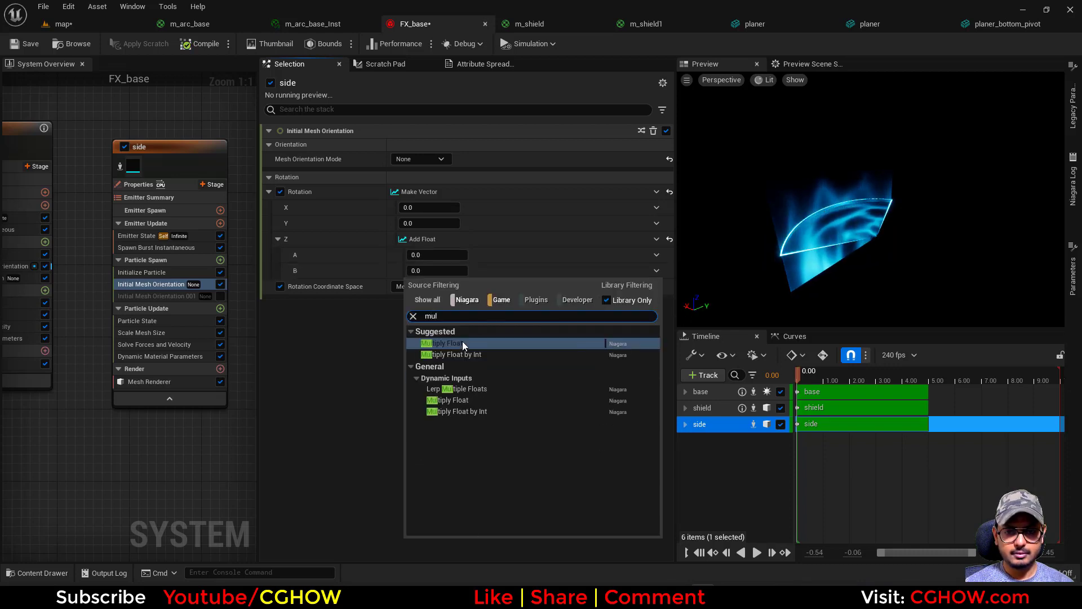
left_click(462, 343)
left_click(657, 287)
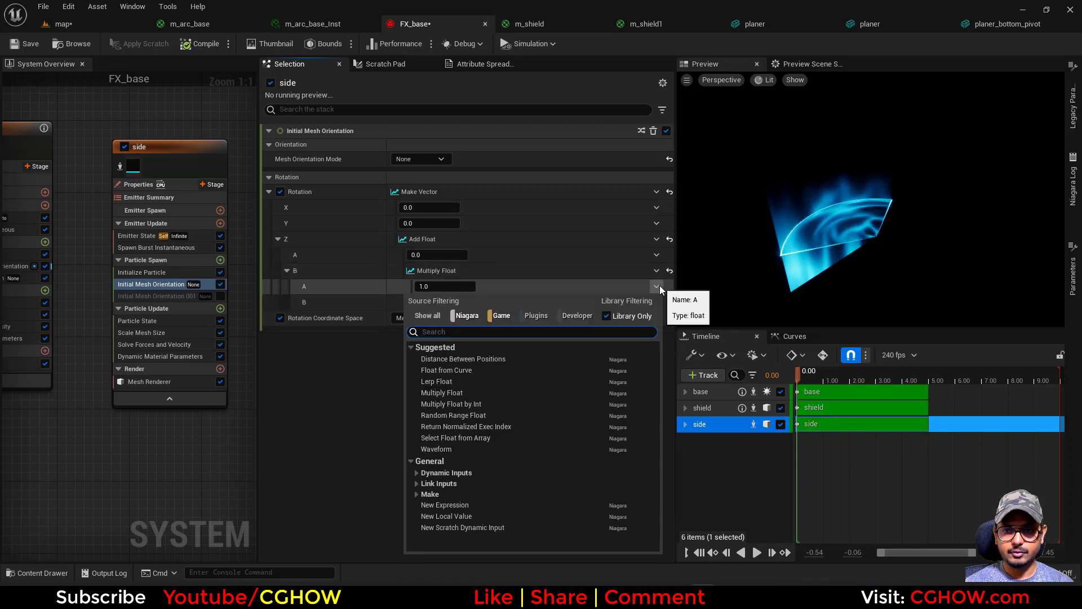
type("exe")
left_click(461, 358)
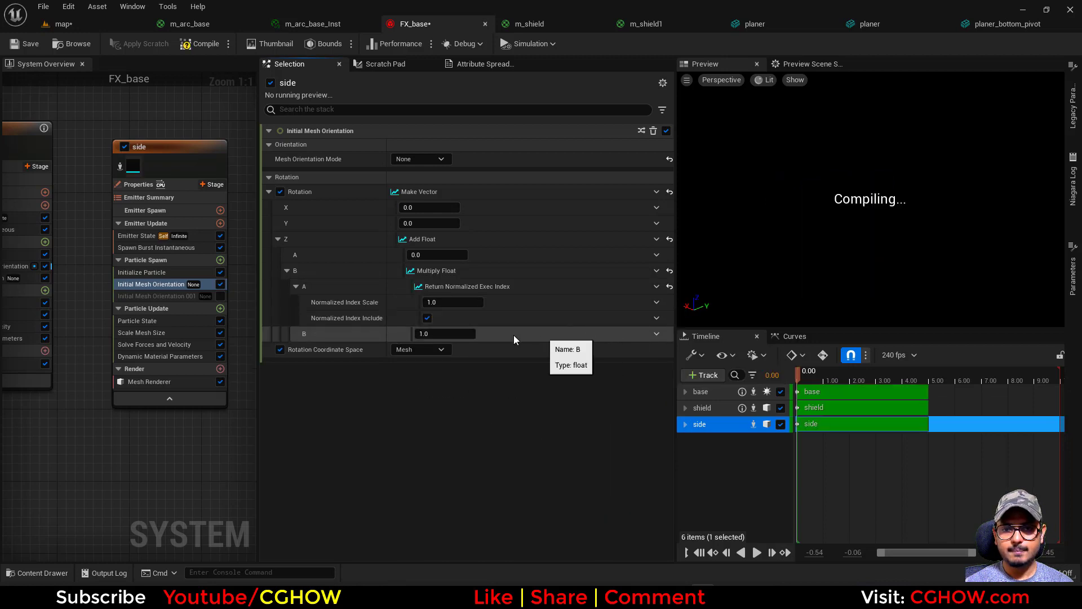
- Set the nested Multiply Float's B value to 1.41 for the side emitter's Z rotation
left_click_drag(460, 329, 467, 329)
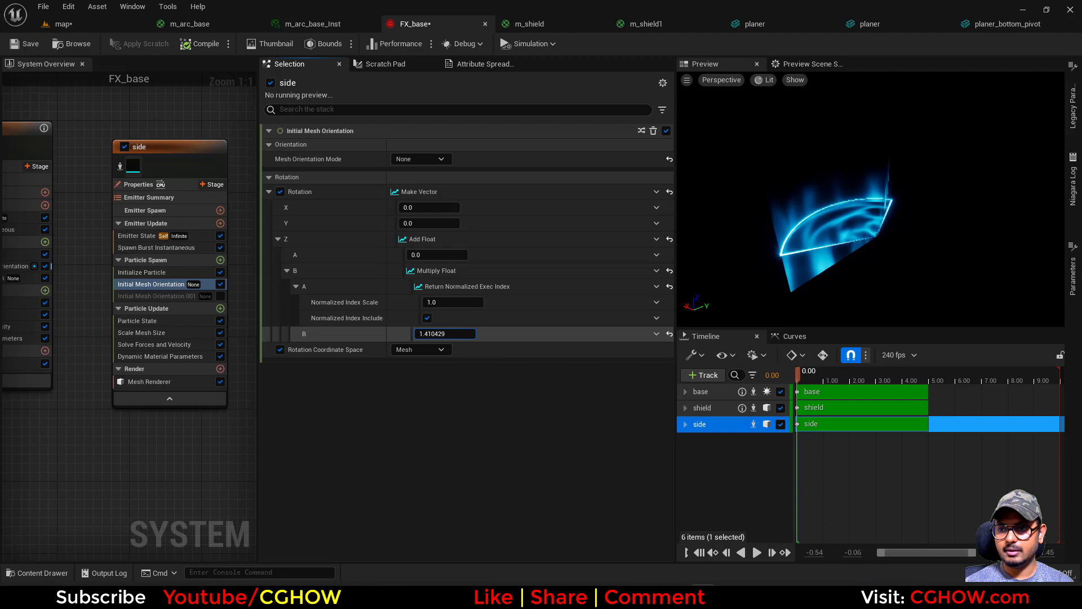
left_click(447, 329)
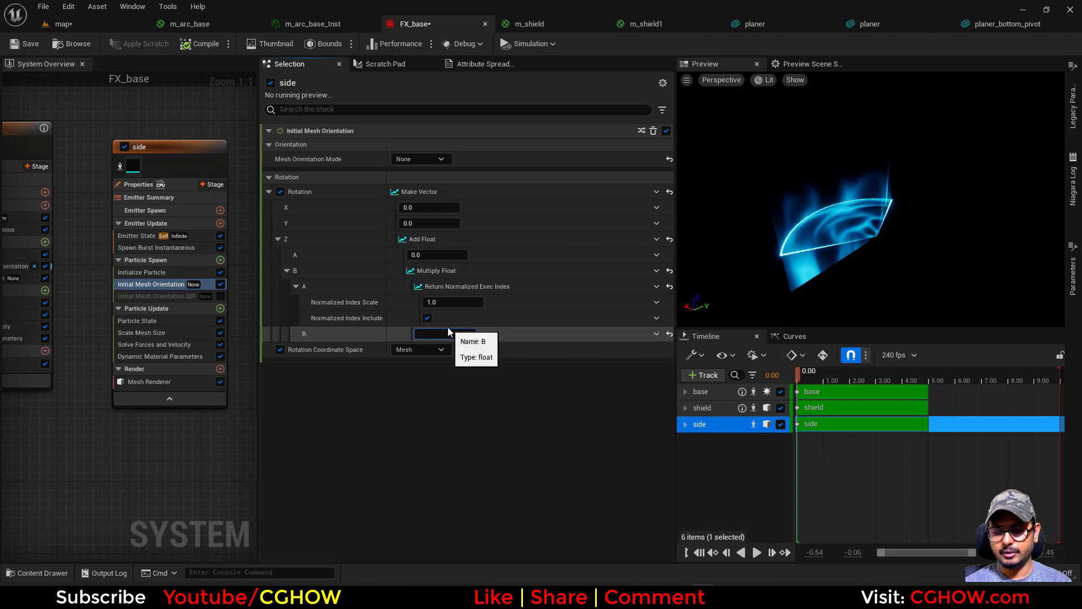
type("1.41")
key("Return")
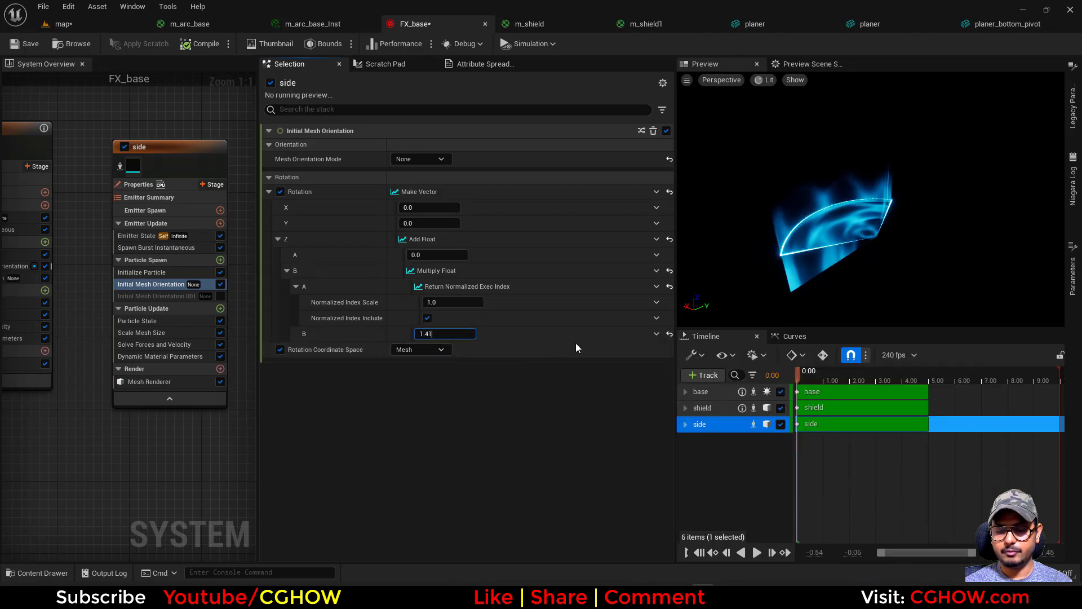
left_click_drag(849, 267, 817, 243)
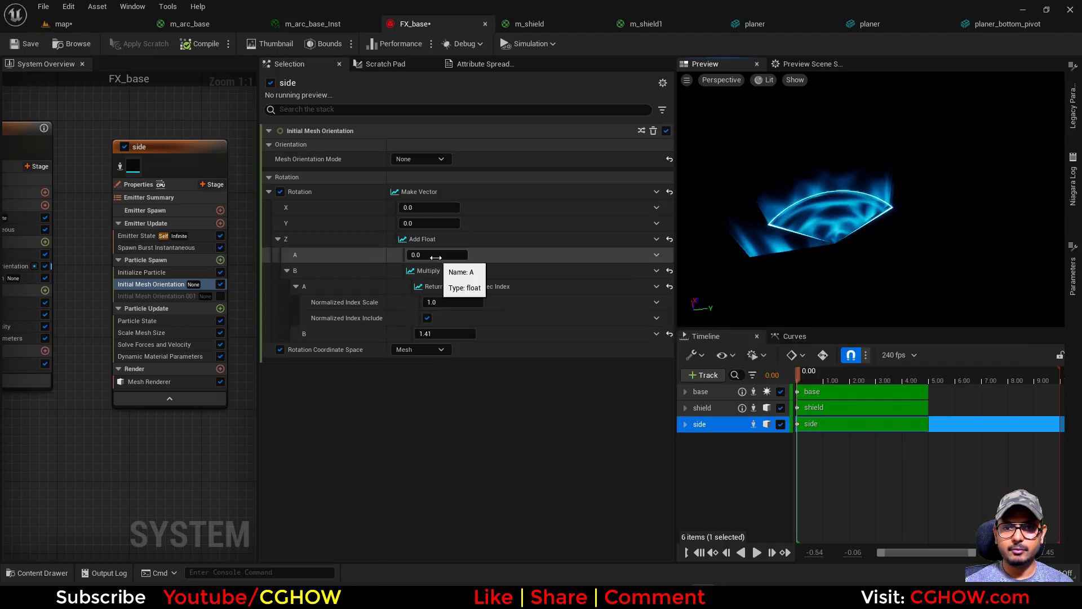
- Set the Add Float's A to about 0.082 and the multiplier B to about 1.347, and save the FX_base system
left_click_drag(434, 255, 458, 255)
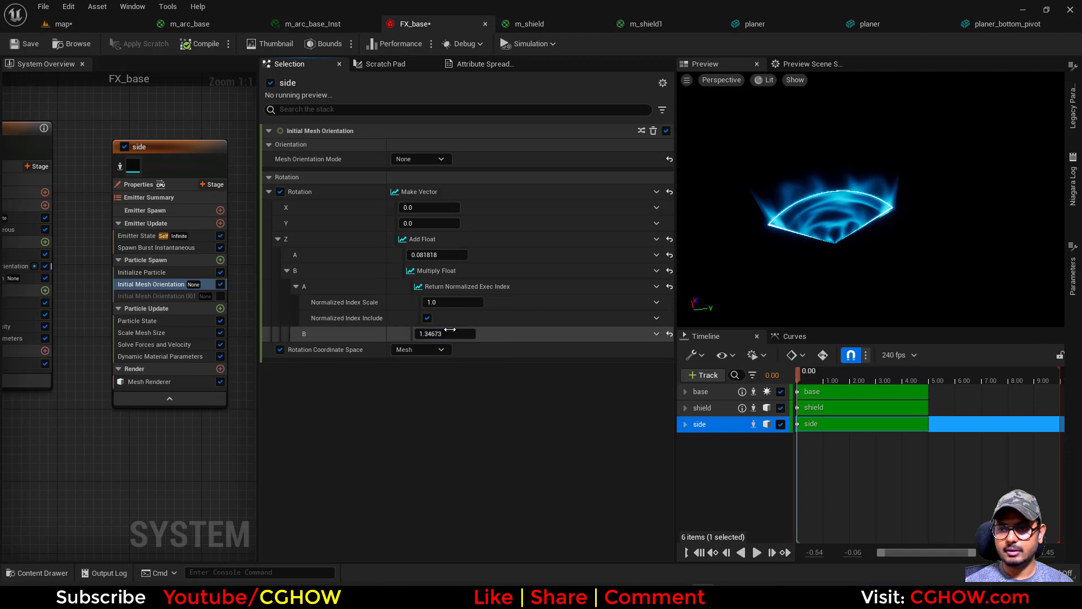
mouse_move(812, 226)
left_mouse_down()
mouse_move(846, 209)
mouse_move(902, 243)
mouse_move(818, 206)
left_mouse_up()
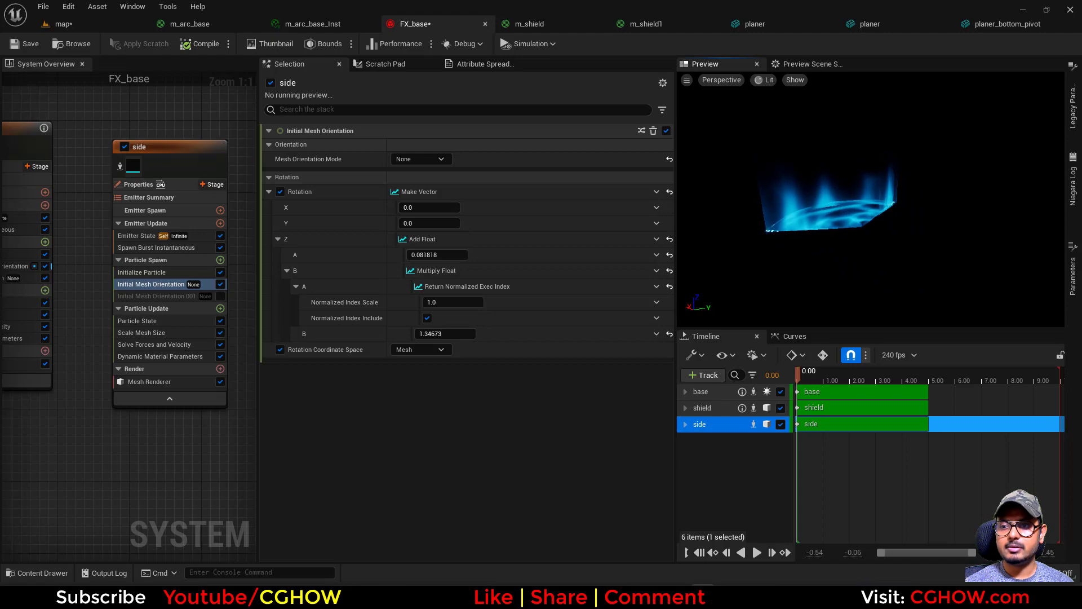
left_click(32, 44)
- Inspect the placed FX_base effect in the map level from several angles
left_click(90, 25)
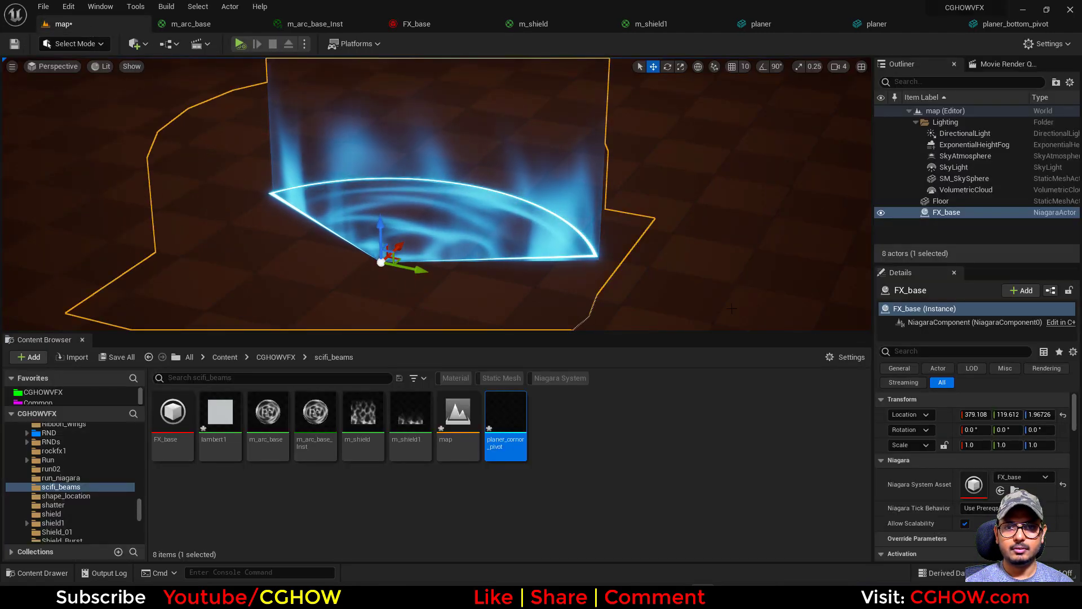
left_click_drag(732, 308, 614, 328, "alt")
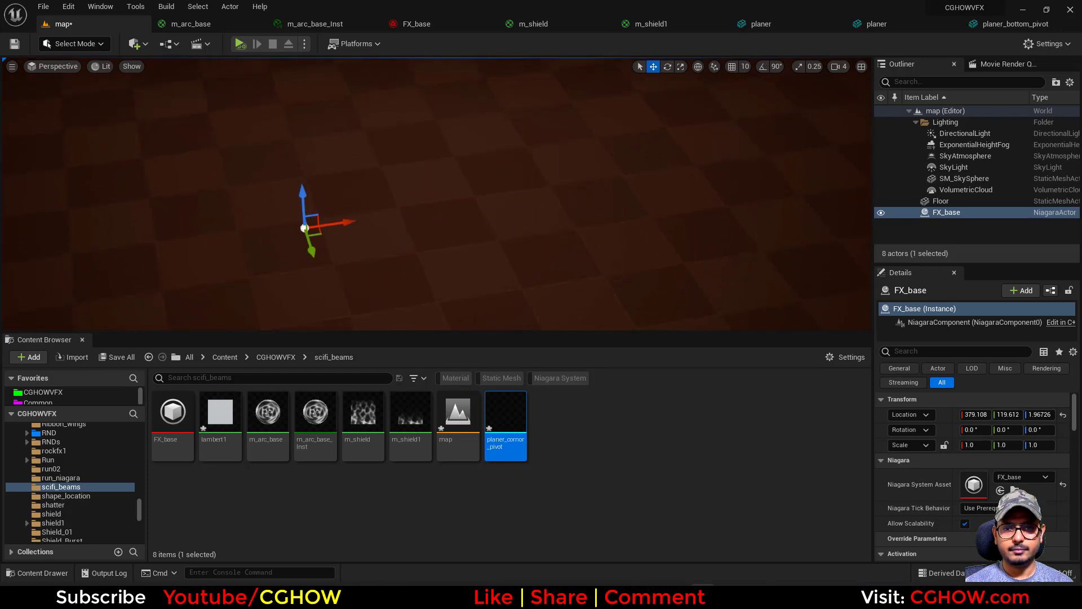
left_click_drag(638, 265, 586, 281, "alt")
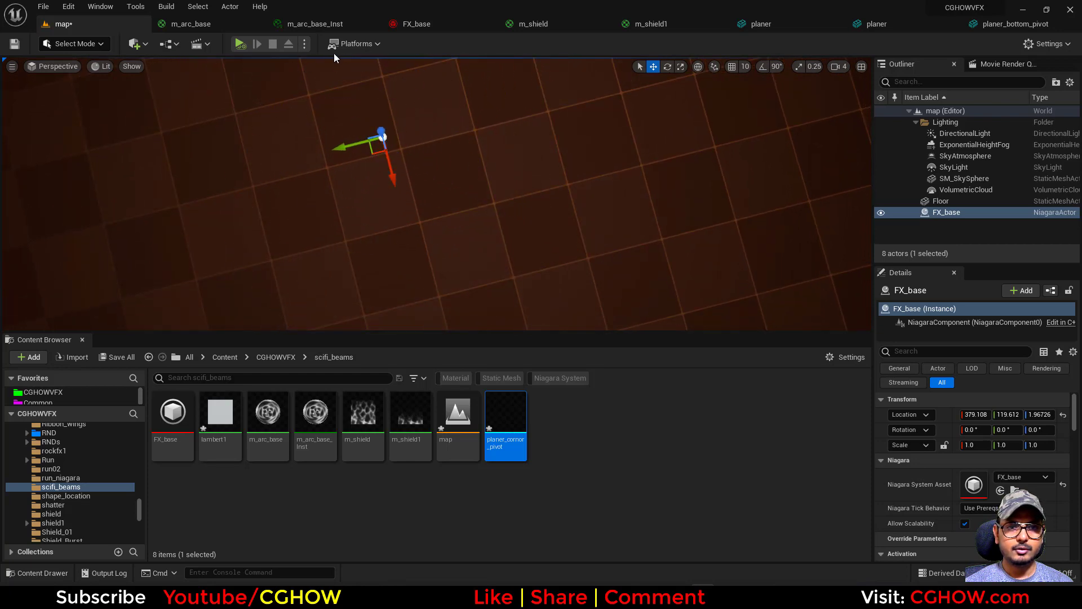
- Try Z rotation multiplier B values of 1.25 and 1.35 in FX_base, comparing the side planes with the shield edges from above
left_click(417, 23)
left_click(809, 374)
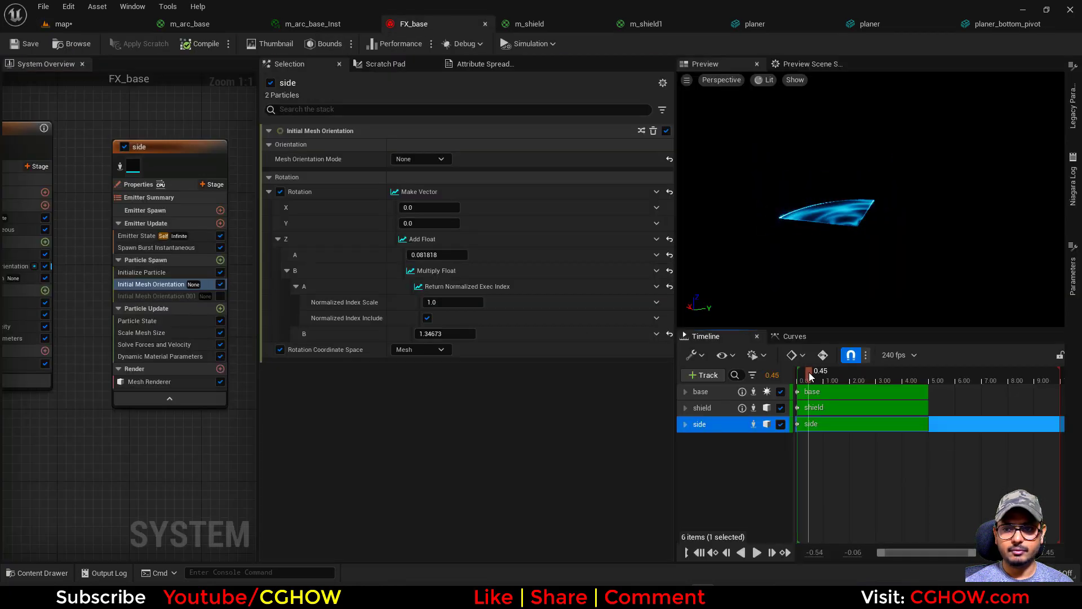
left_click_drag(839, 375, 840, 374)
left_click_drag(840, 225, 840, 276)
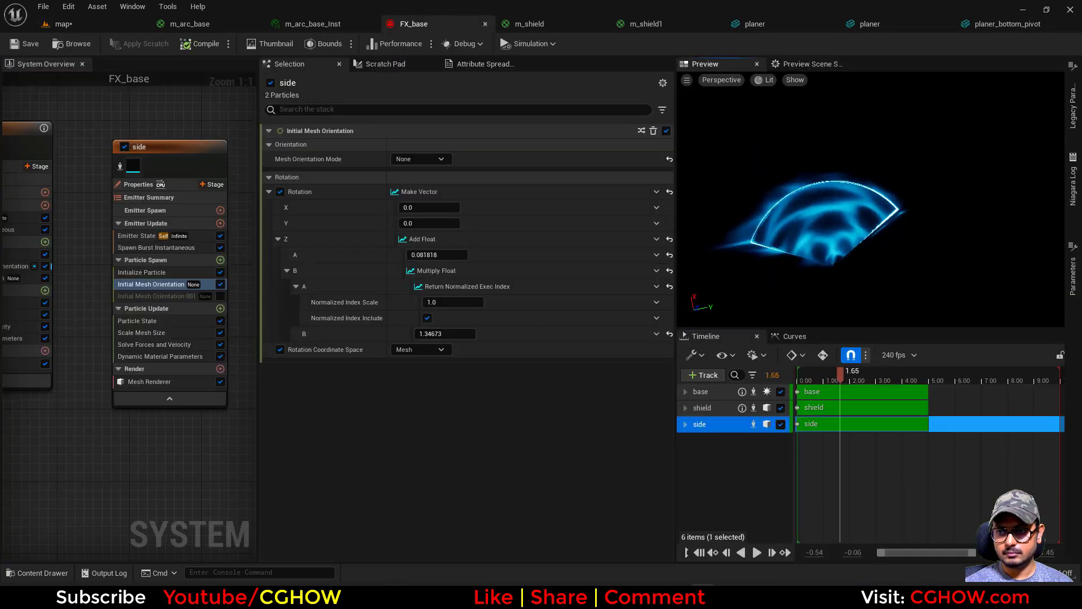
right_click_drag(840, 276, 863, 254)
middle_click_drag(840, 254, 900, 214)
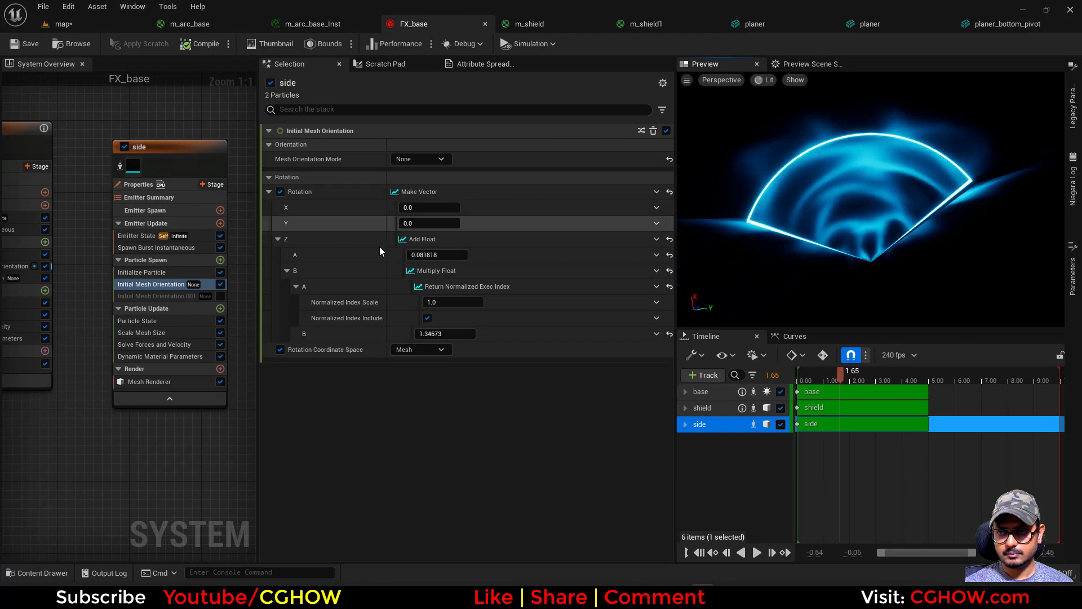
left_click(447, 334)
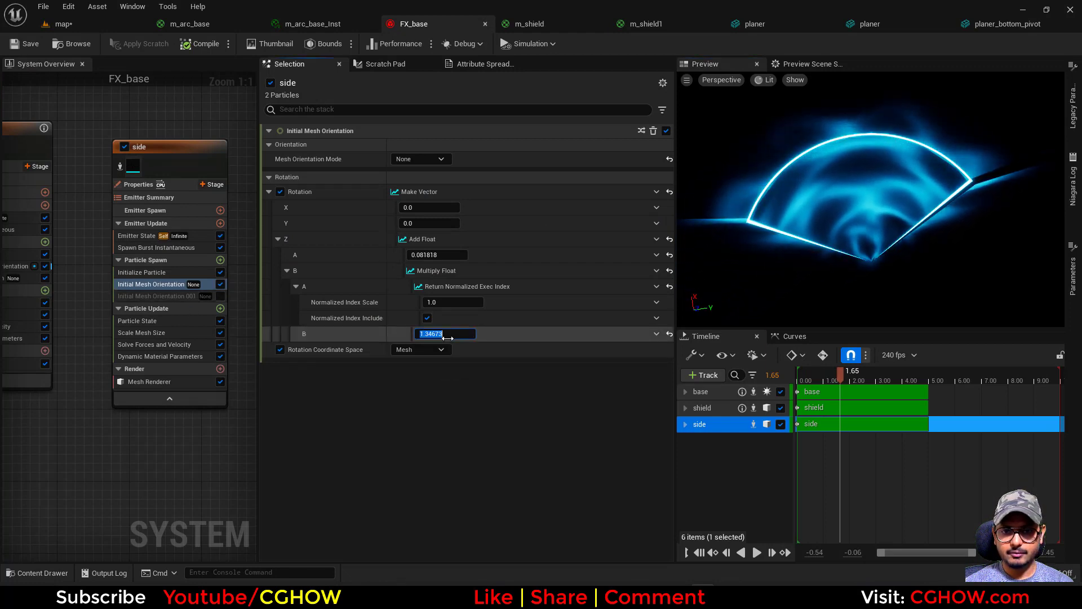
type("1.25")
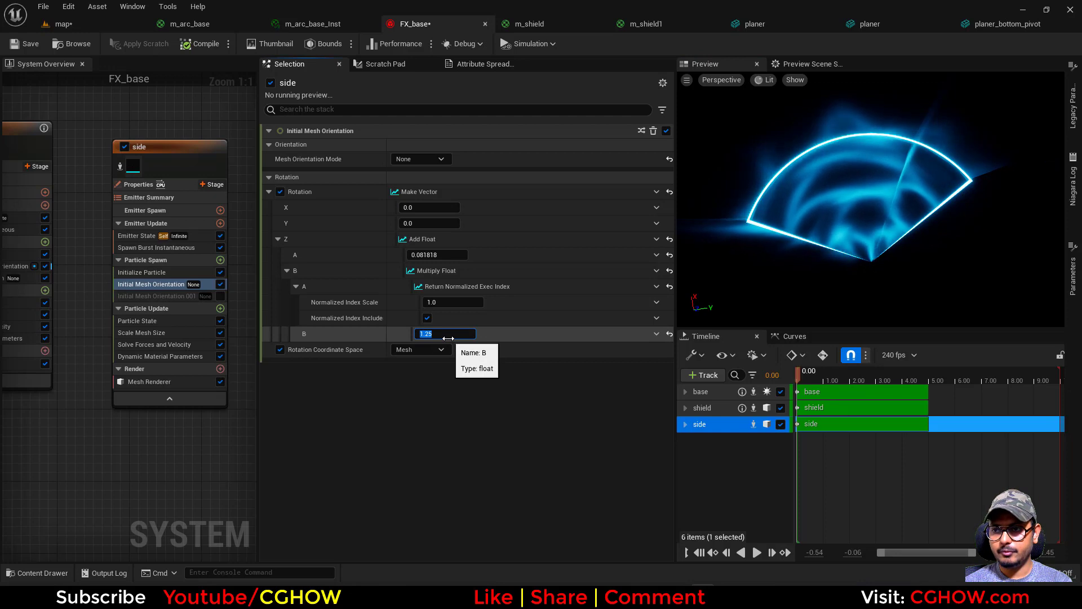
type(".35")
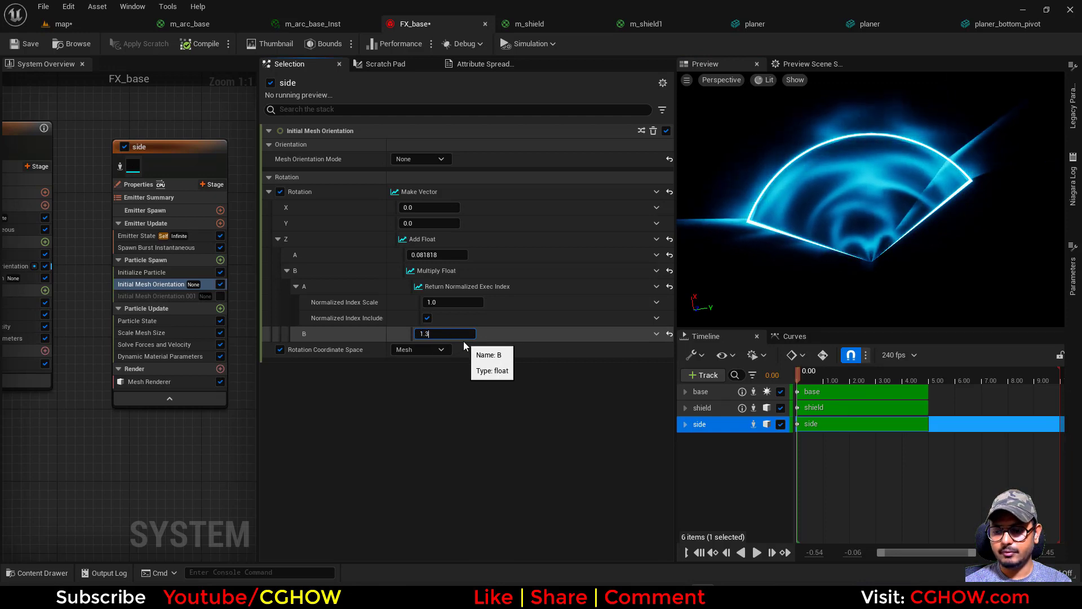
key("Return")
- Set the side emitter's Z rotation multiplier B to 1.34 and check the plane alignment in the preview
left_click(453, 333)
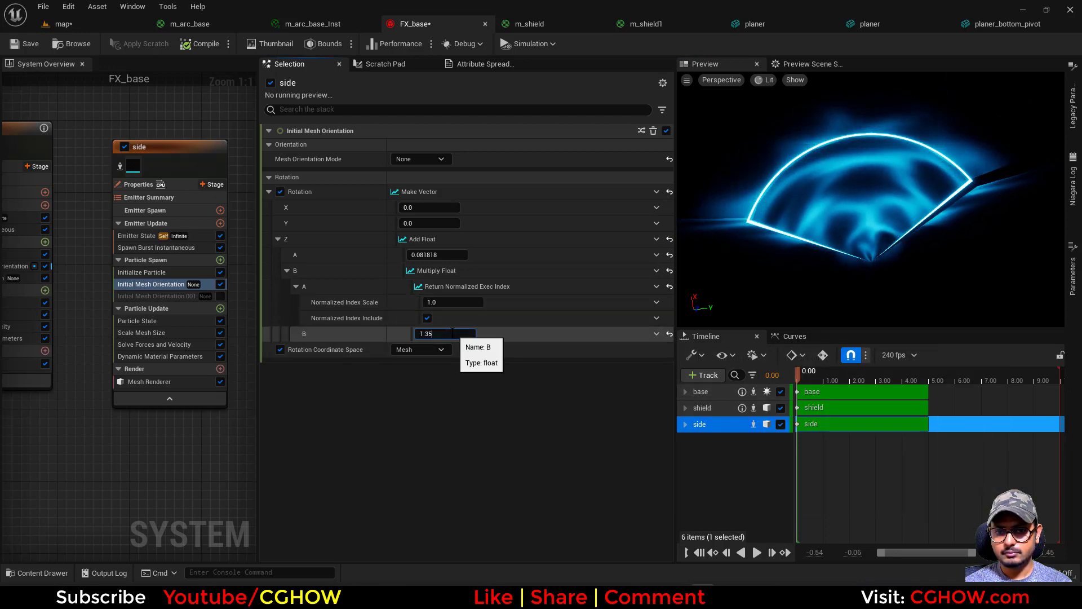
key("BackSpace")
type("4")
key("Return")
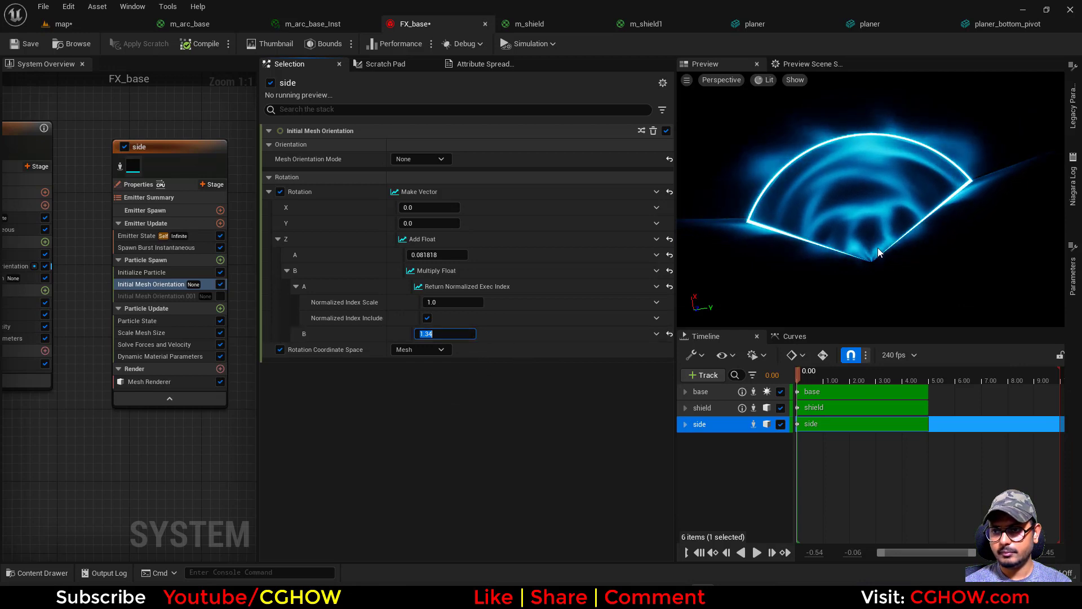
right_click_drag(878, 248, 878, 225)
left_click_drag(878, 248, 700, 295)
- Delete the disabled Initial Mesh Orientation 001 module from the side emitter and save the FX_base system
left_click(180, 296)
key("Delete")
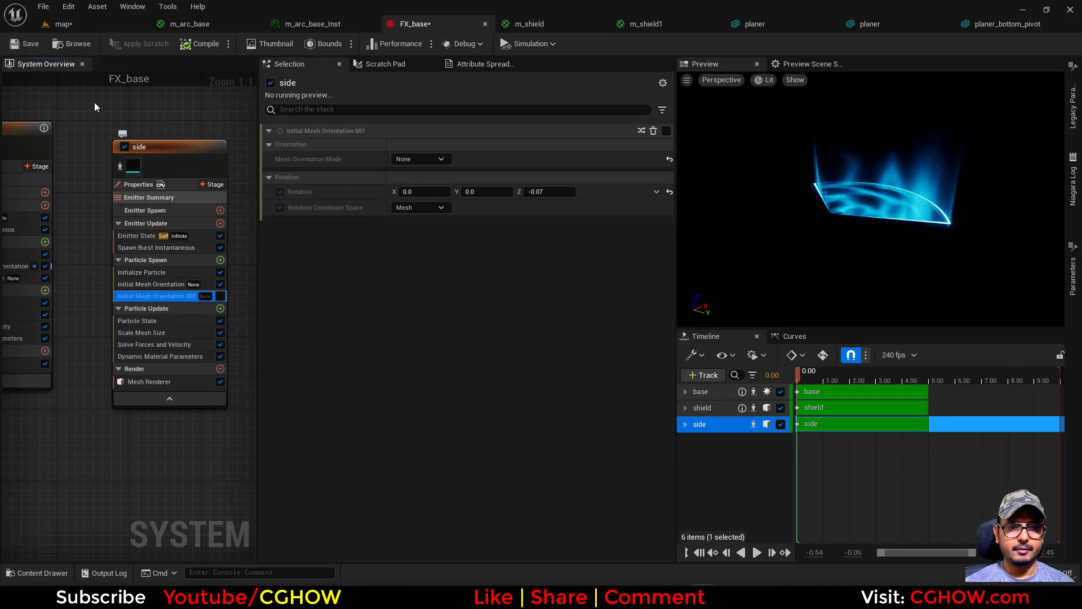
left_click(25, 44)
- Simulate the map level and inspect the FX_base side planes from different angles
left_click(67, 23)
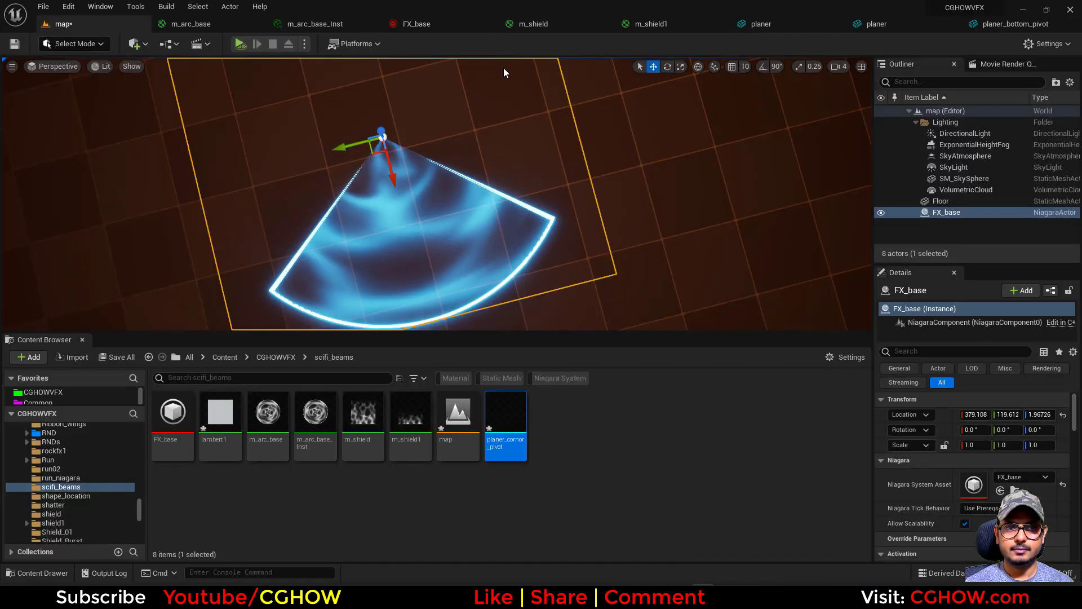
left_click_drag(541, 305, 795, 365, "alt")
left_click(239, 44)
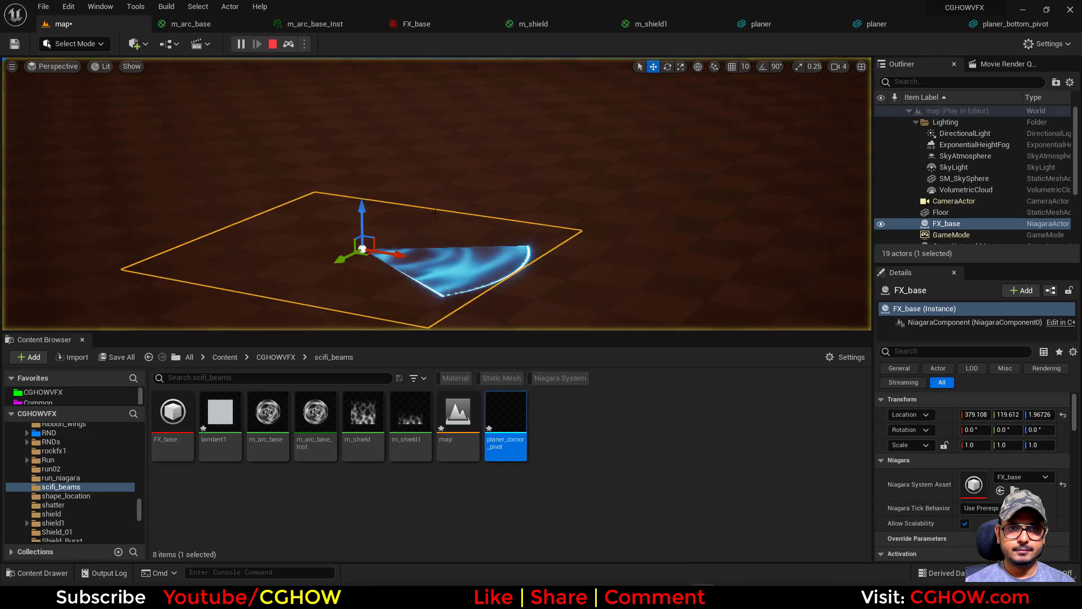
left_click_drag(598, 275, 671, 274, "alt")
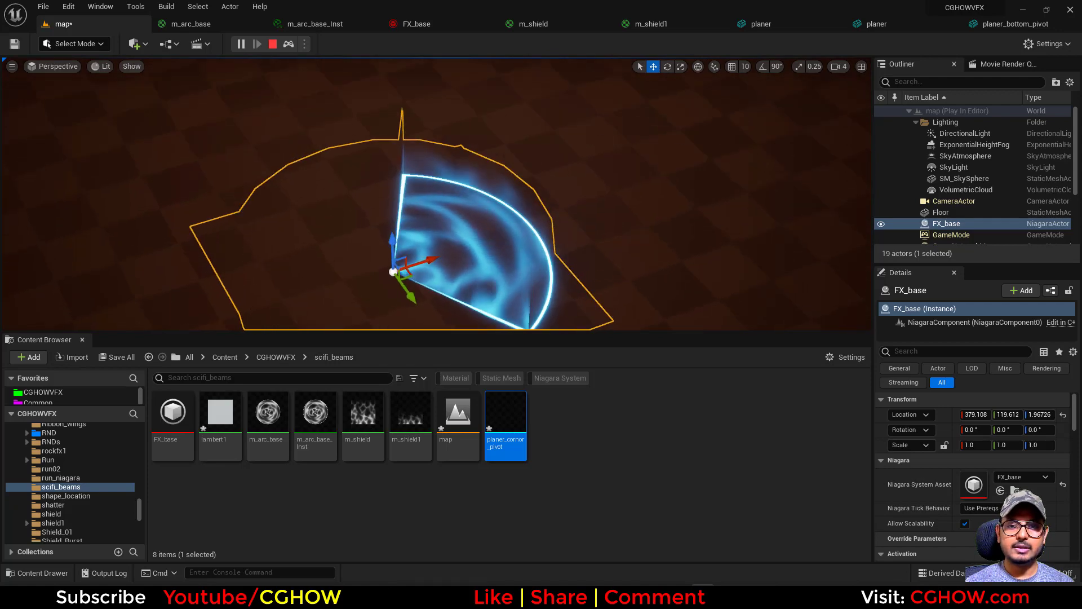
- Save all modified assets and compare the effect with the reference beam video in the browser
left_click(116, 357)
left_click(644, 424)
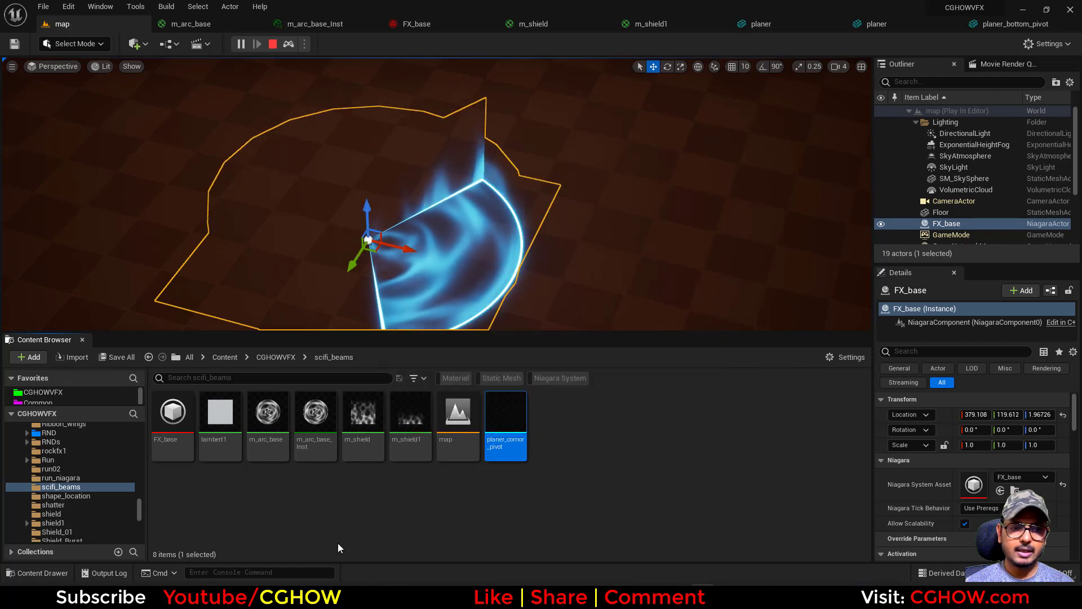
key("alt+Tab")
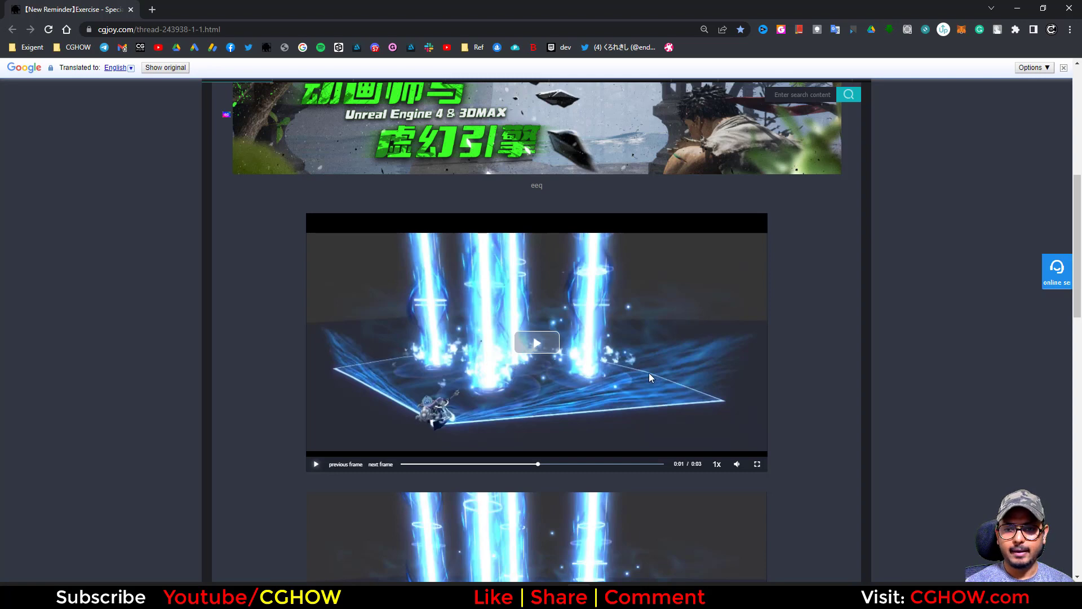
left_click(1018, 5)
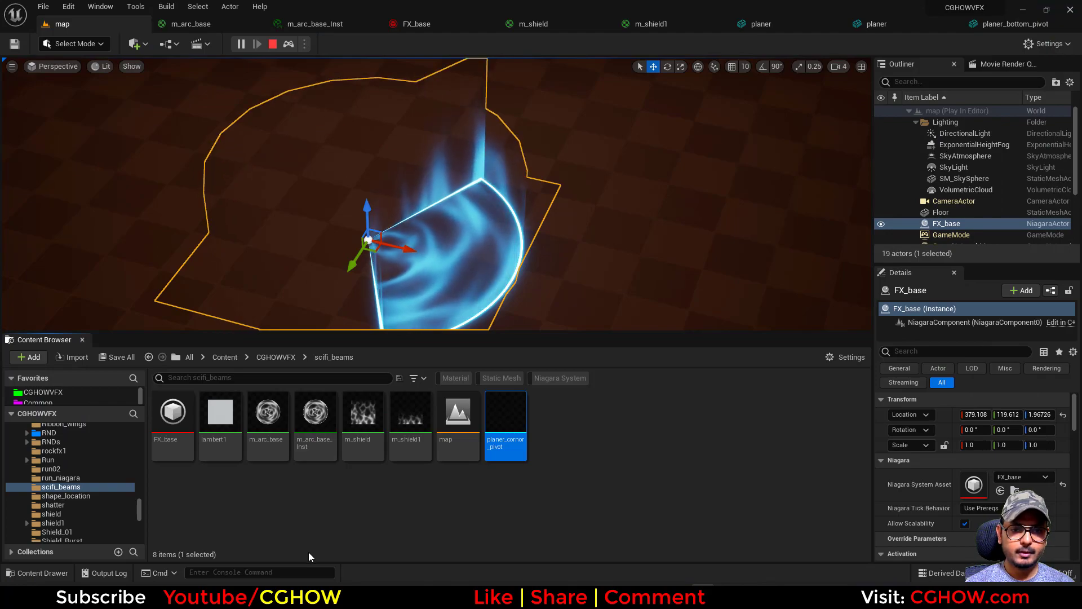